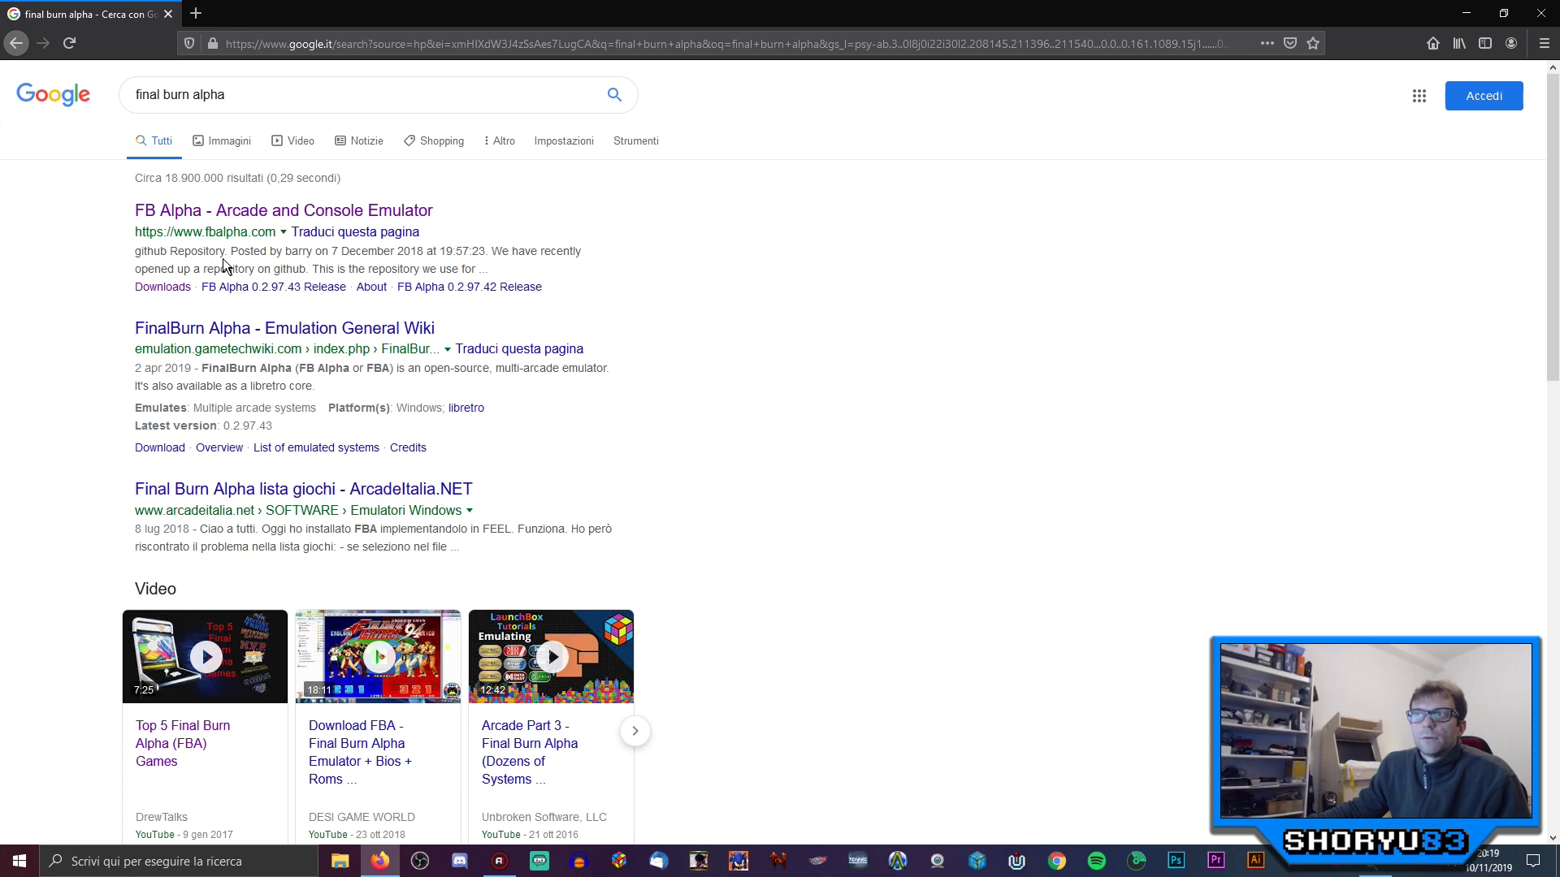
Step: Open the official FB Alpha website from the search results and skim the news posts on its home page
click(228, 213)
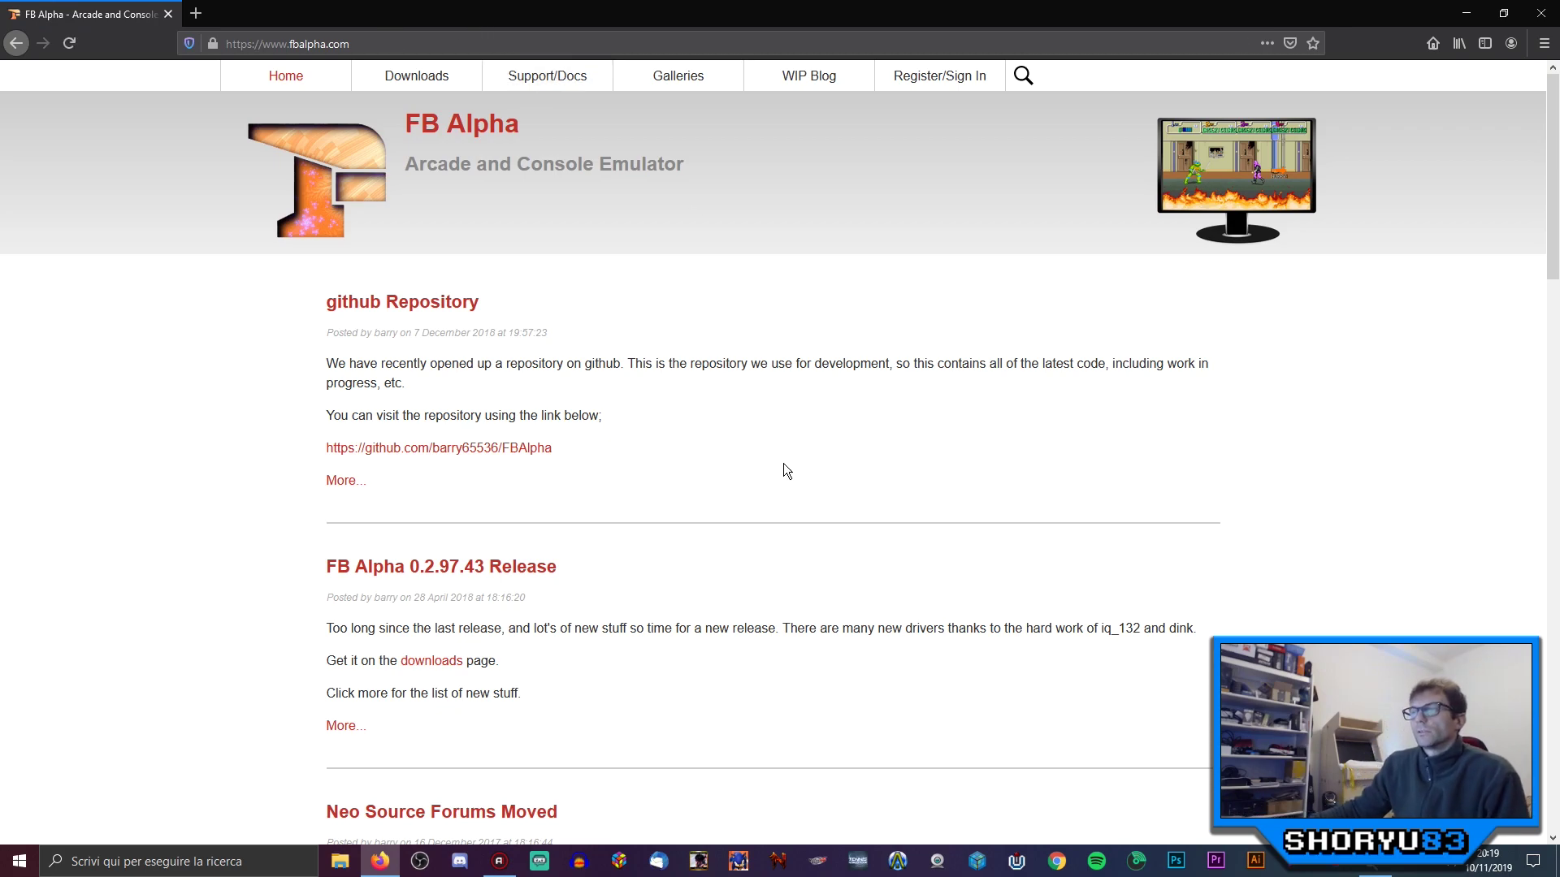
scroll(557, 306, down, 3)
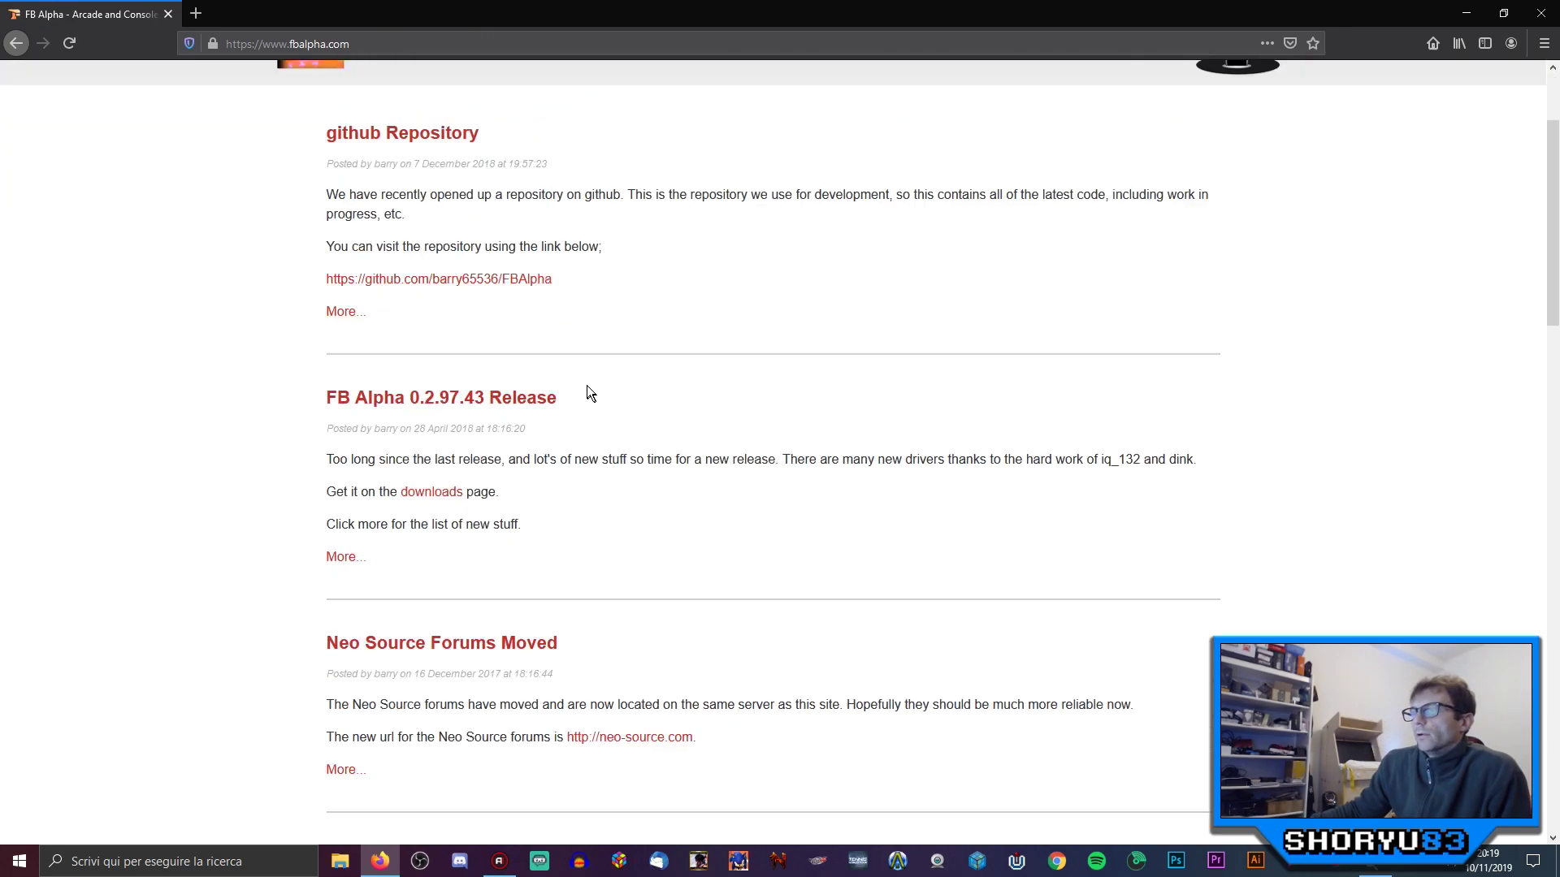
scroll(589, 390, up, 3)
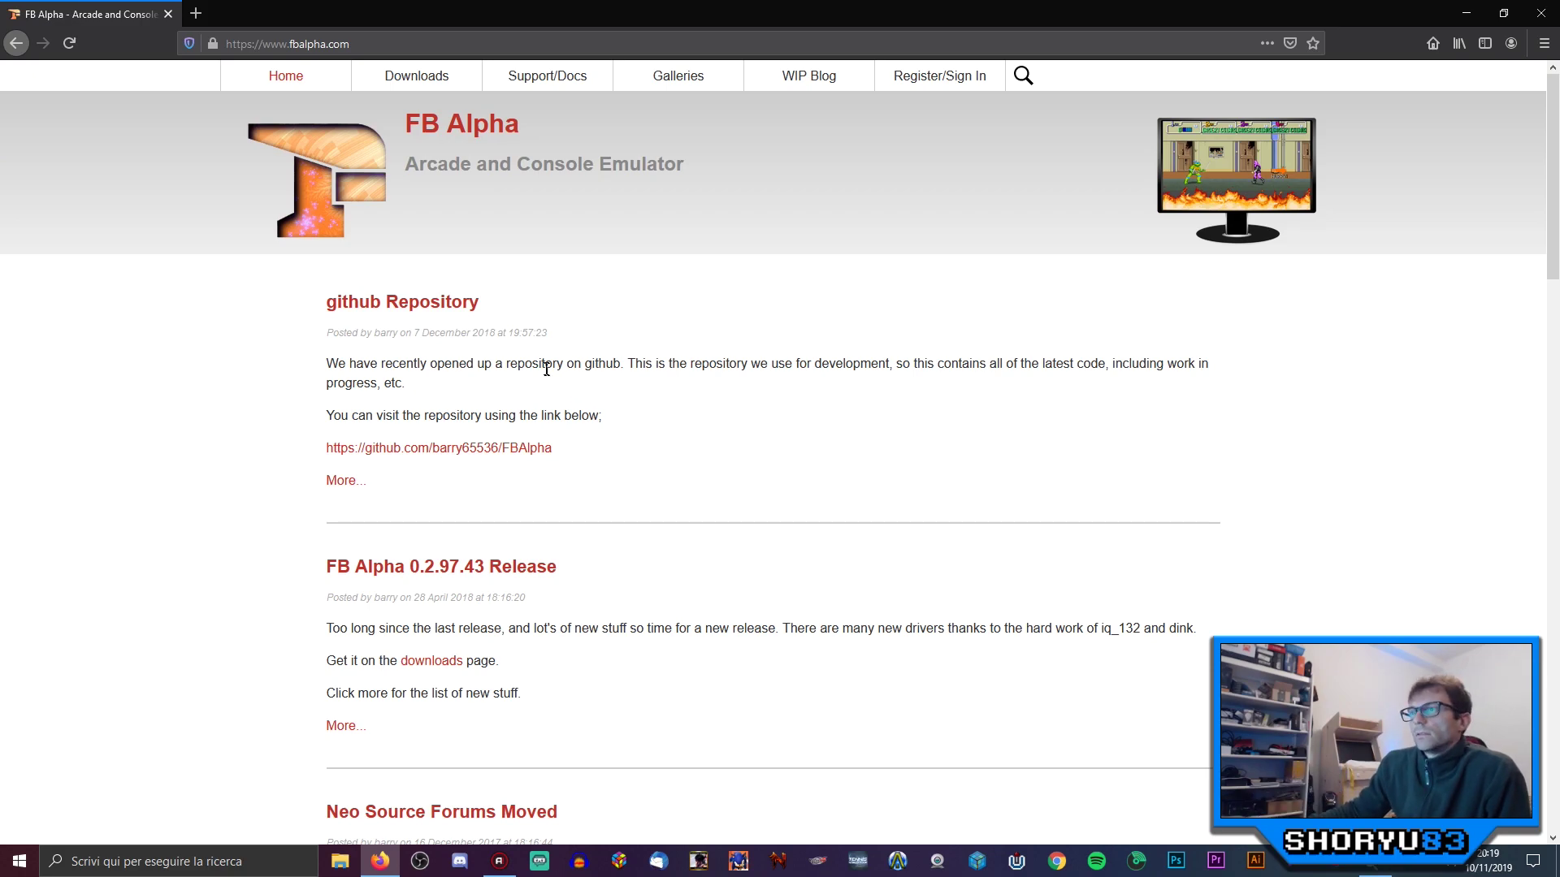
scroll(627, 365, down, 3)
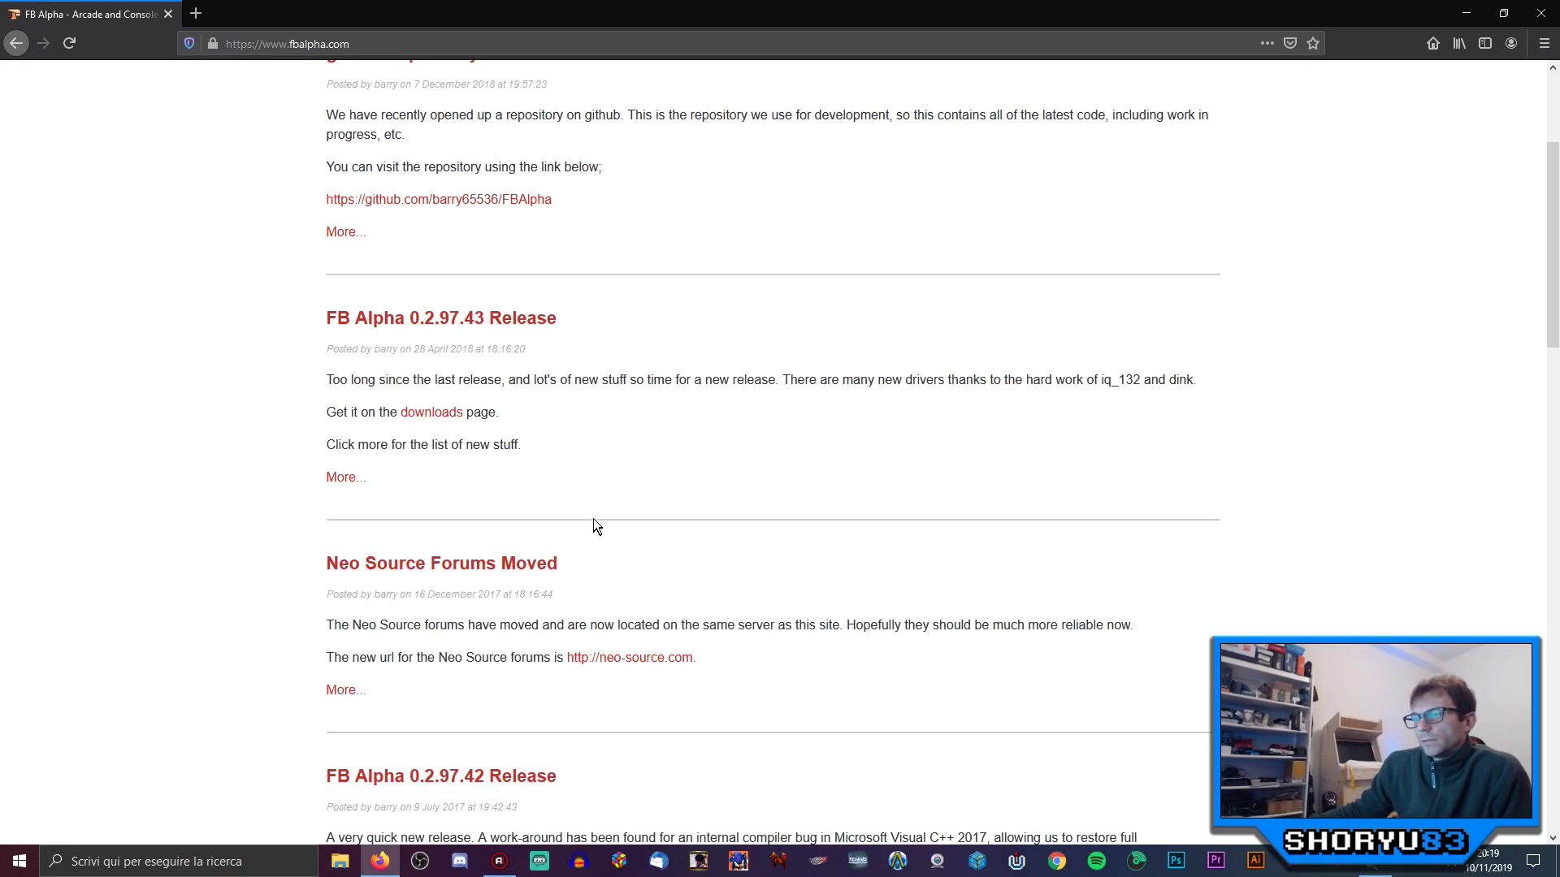
scroll(597, 492, up, 3)
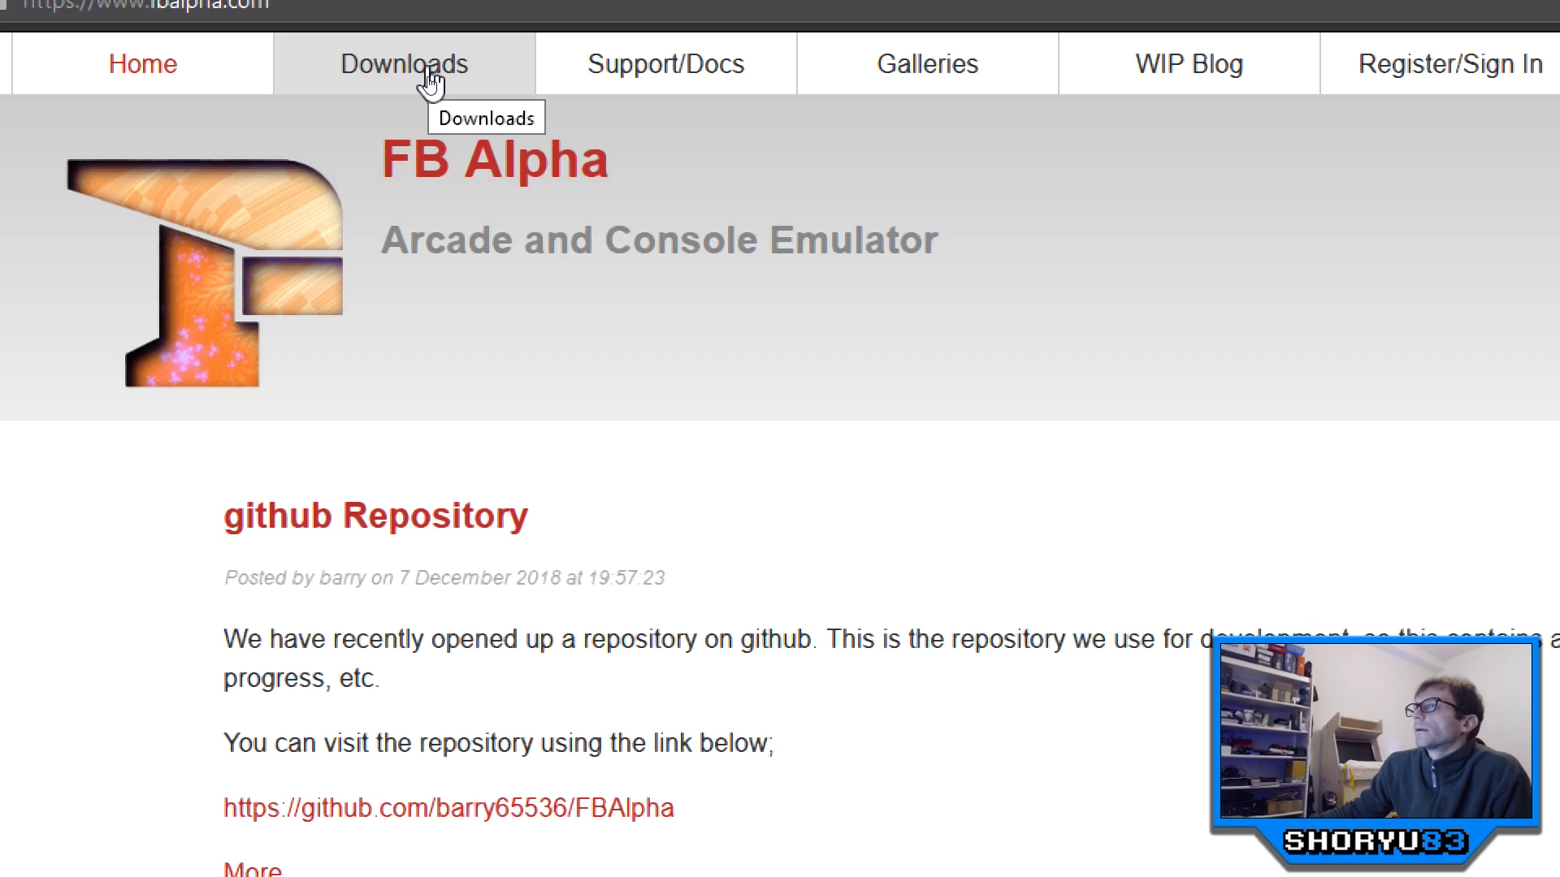
Step: Download the Windows 64-bit Binary from the site's downloads page, overwriting the existing copy on disk
click(431, 83)
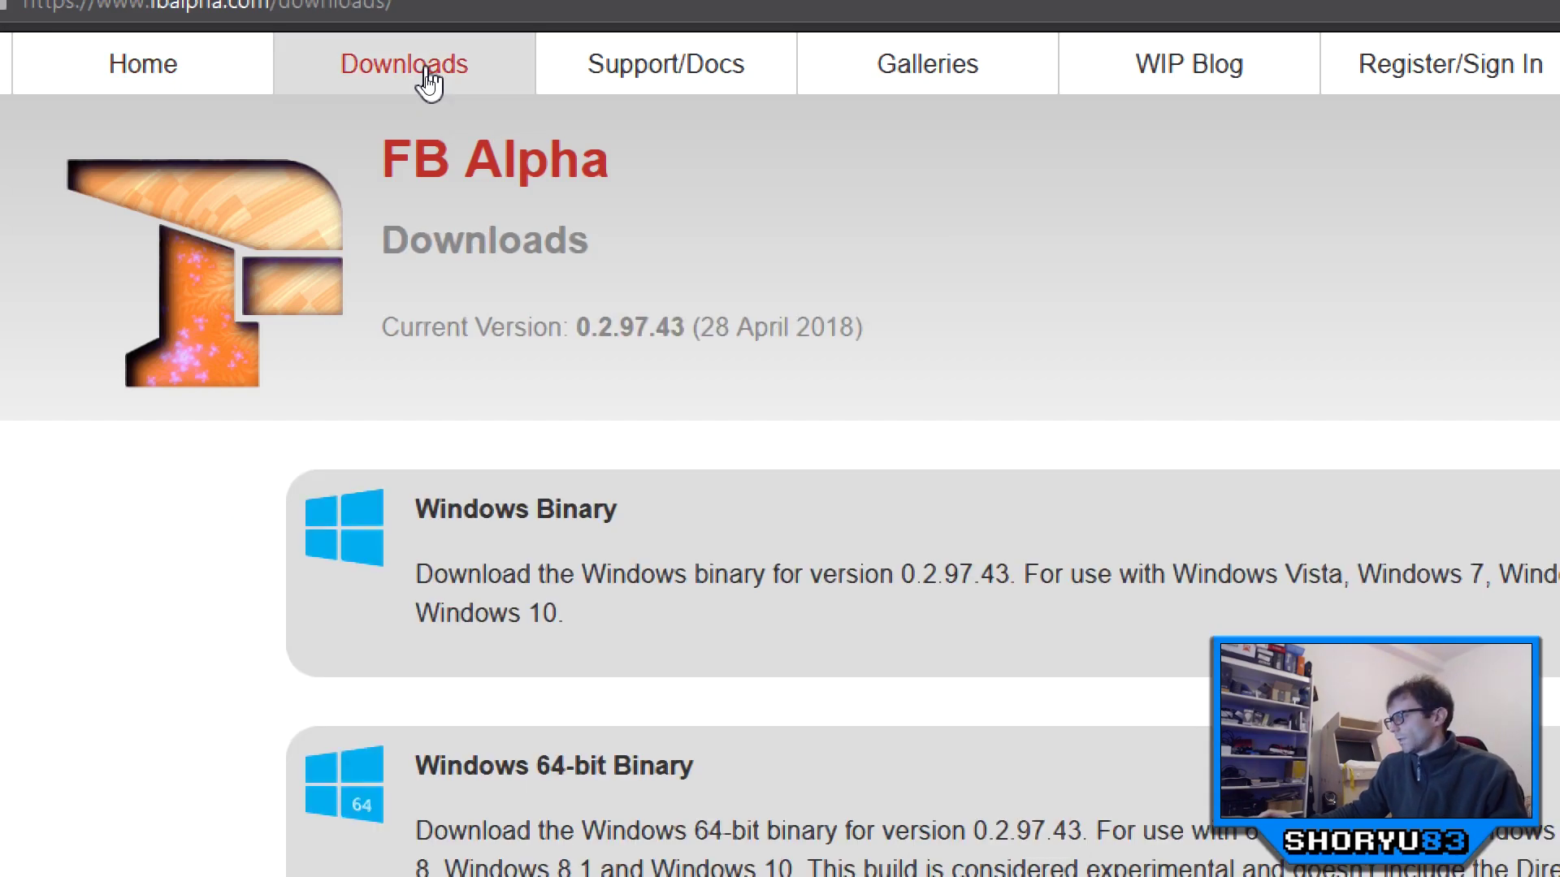
scroll(731, 759, down, 5)
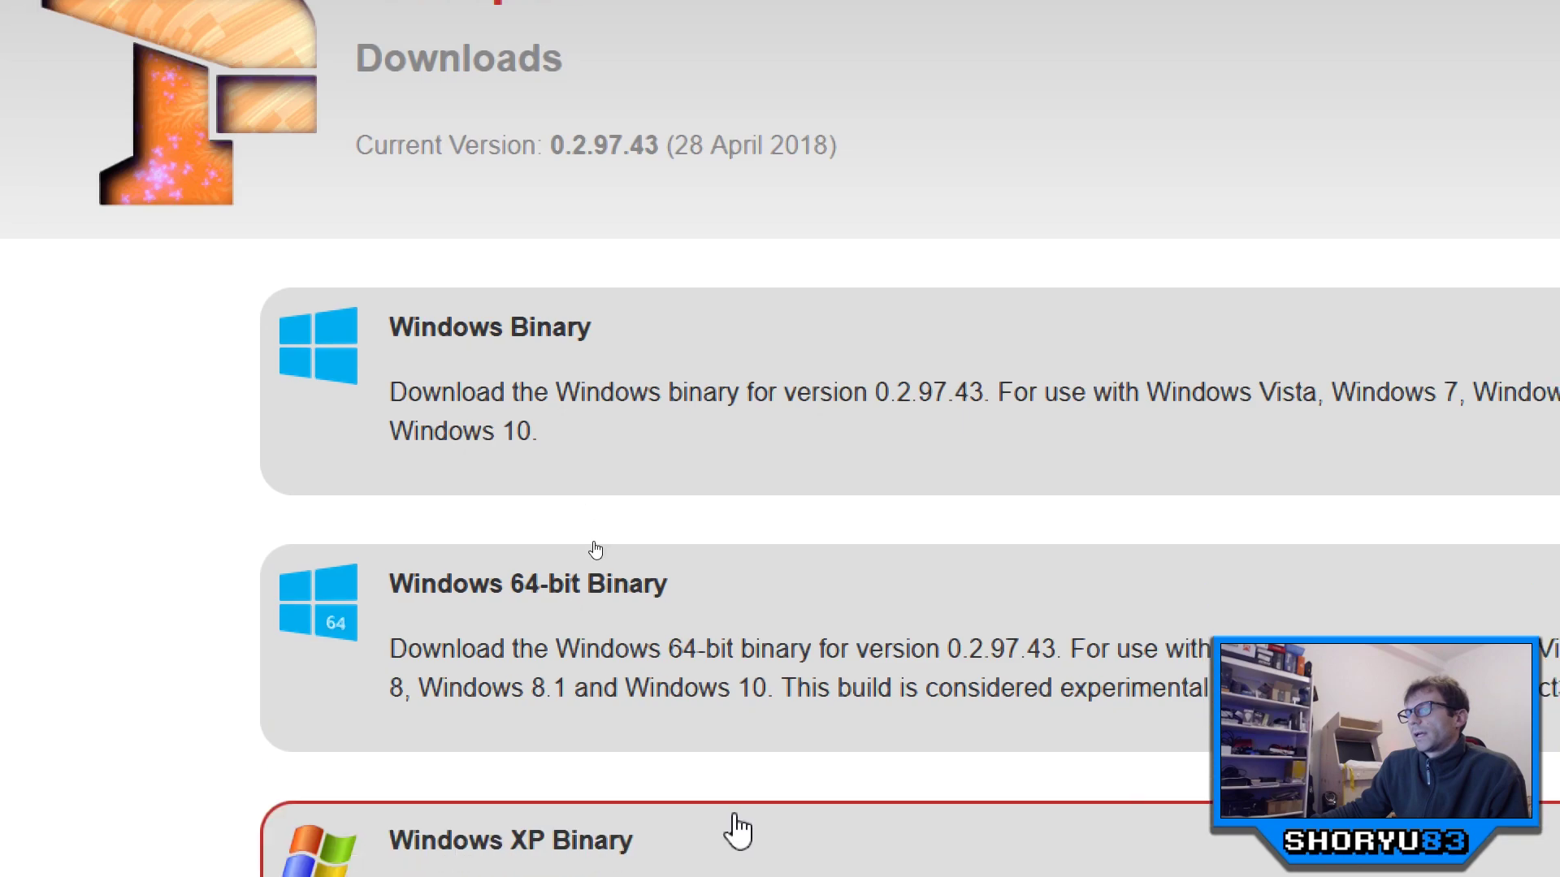
scroll(735, 853, down, 3)
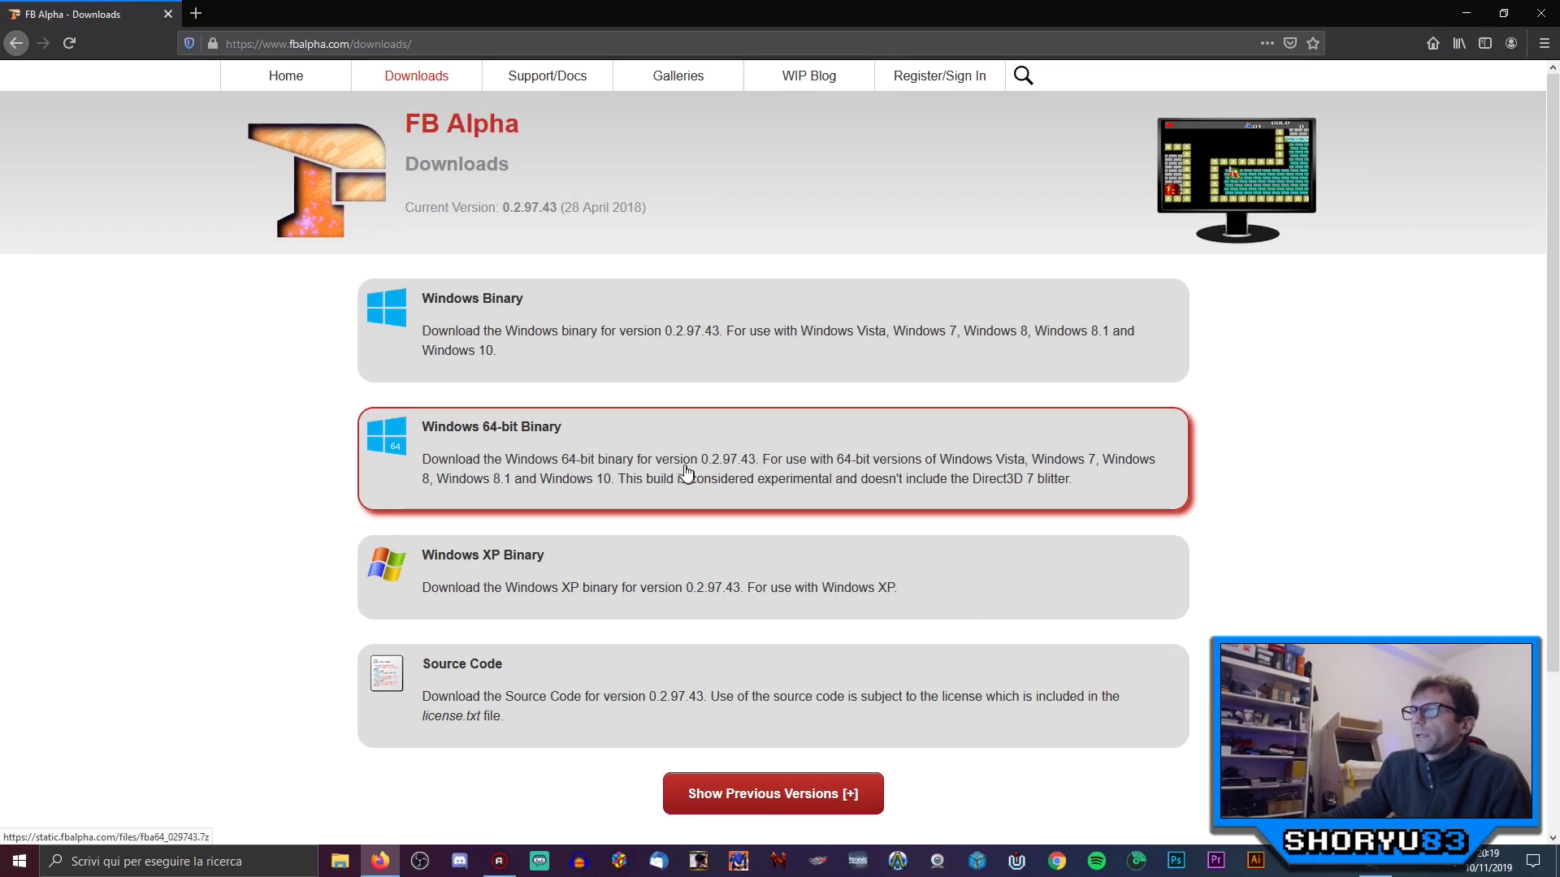
click(710, 450)
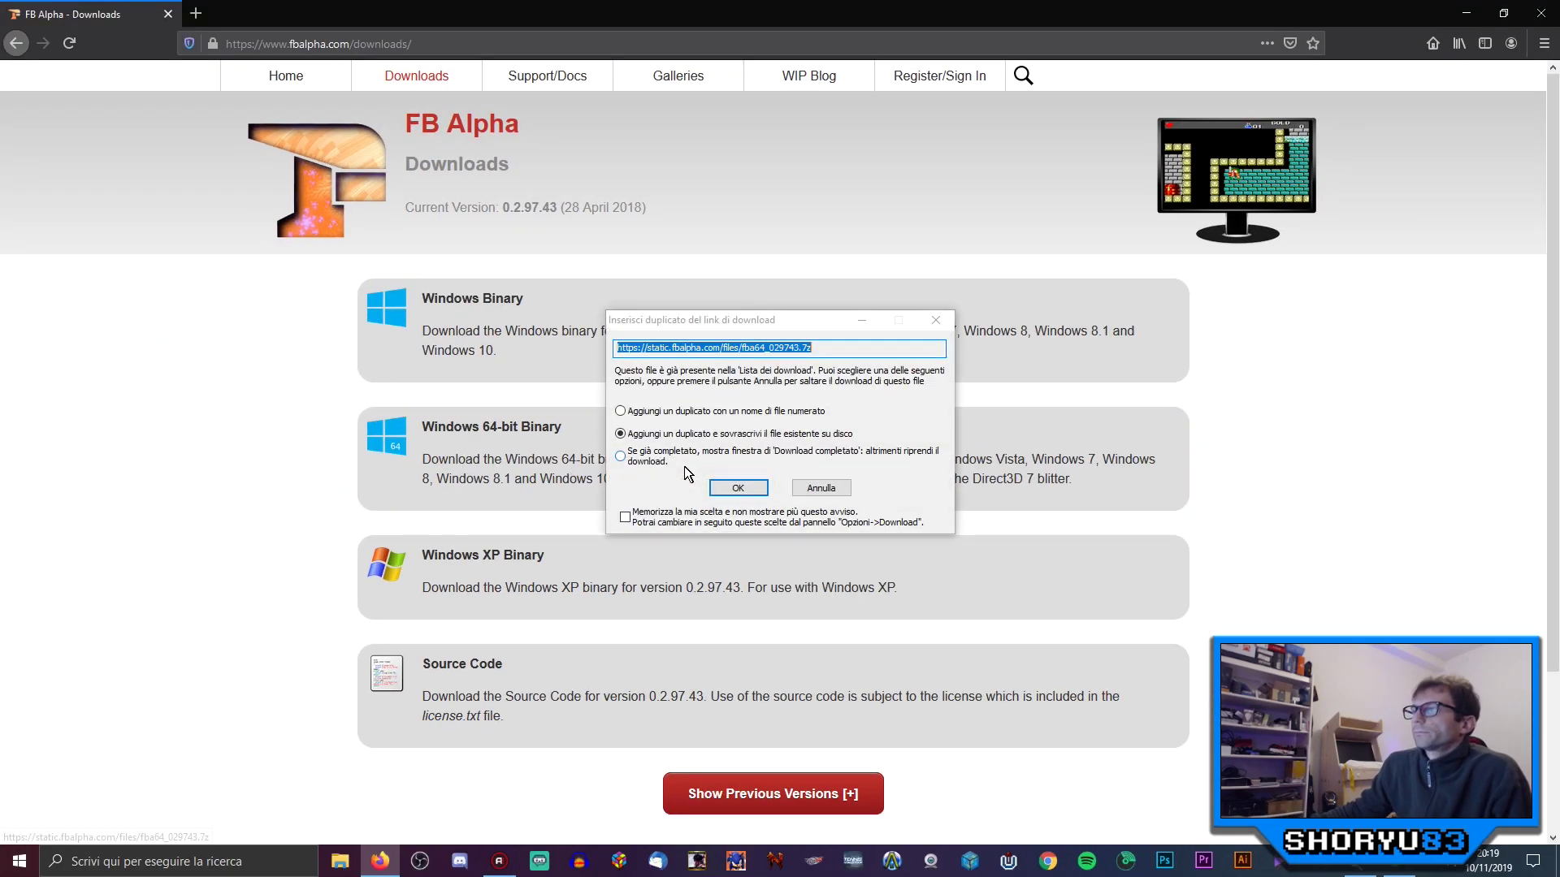
click(741, 488)
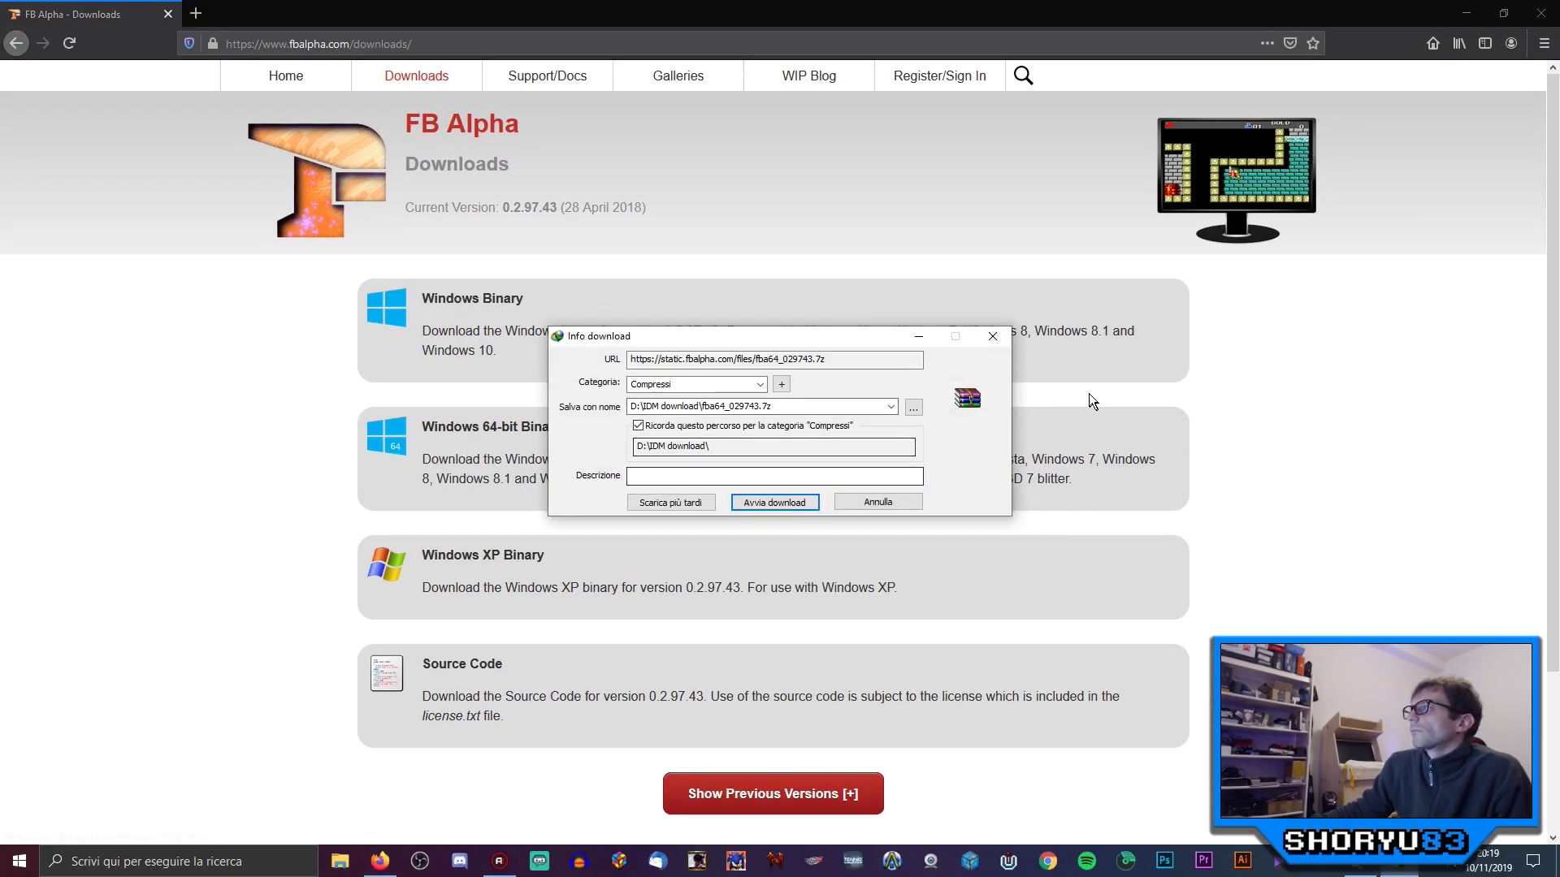
click(796, 505)
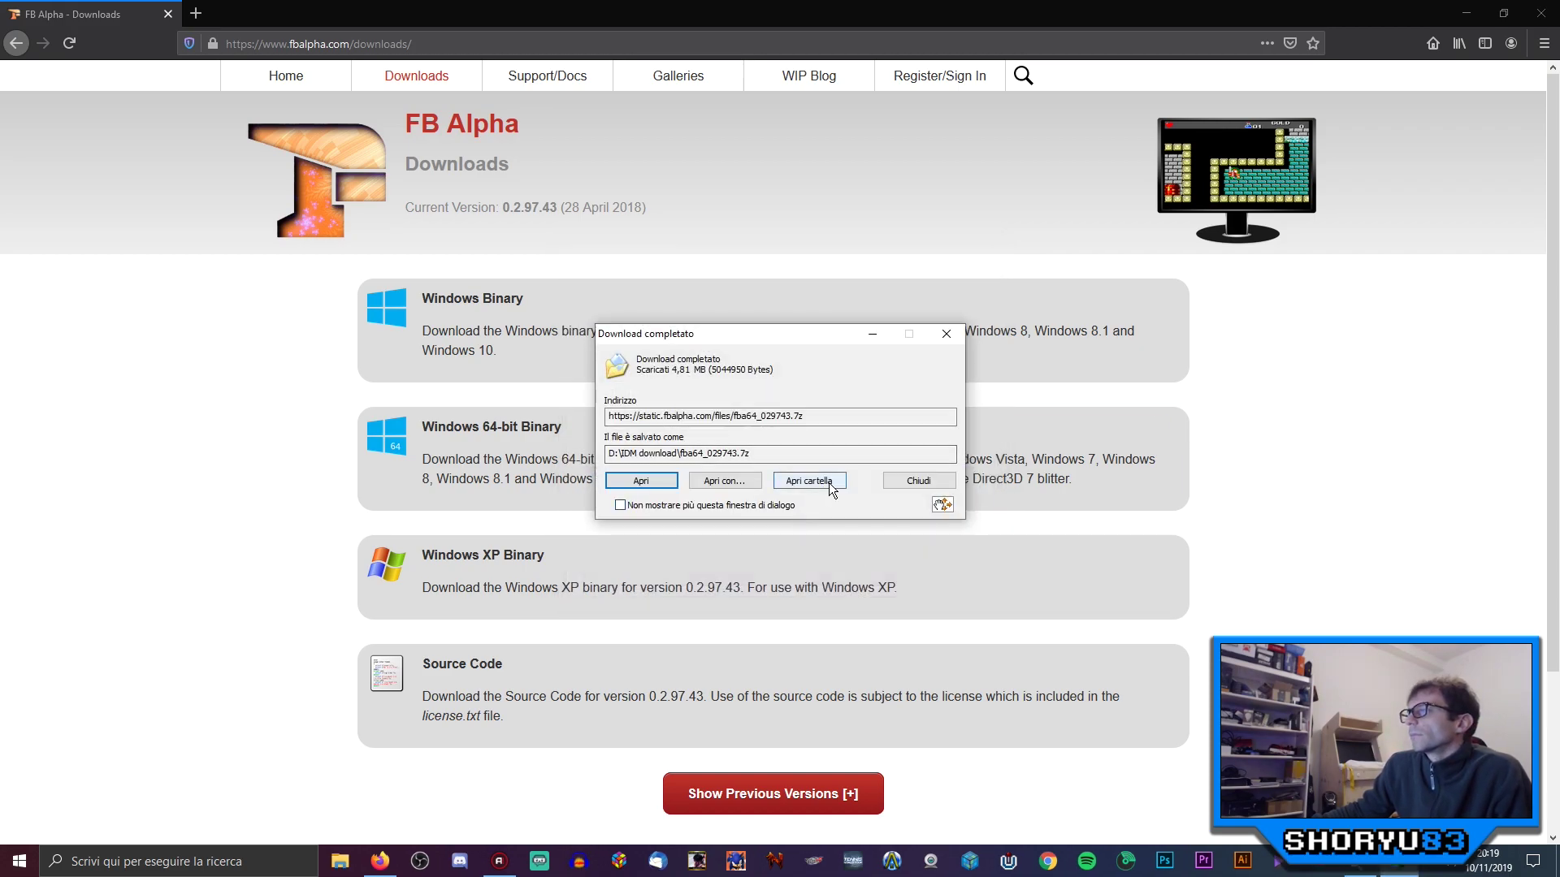
Step: Bring the downloaded fba64_029743.7z archive from its download folder to a free area of the desktop
click(829, 481)
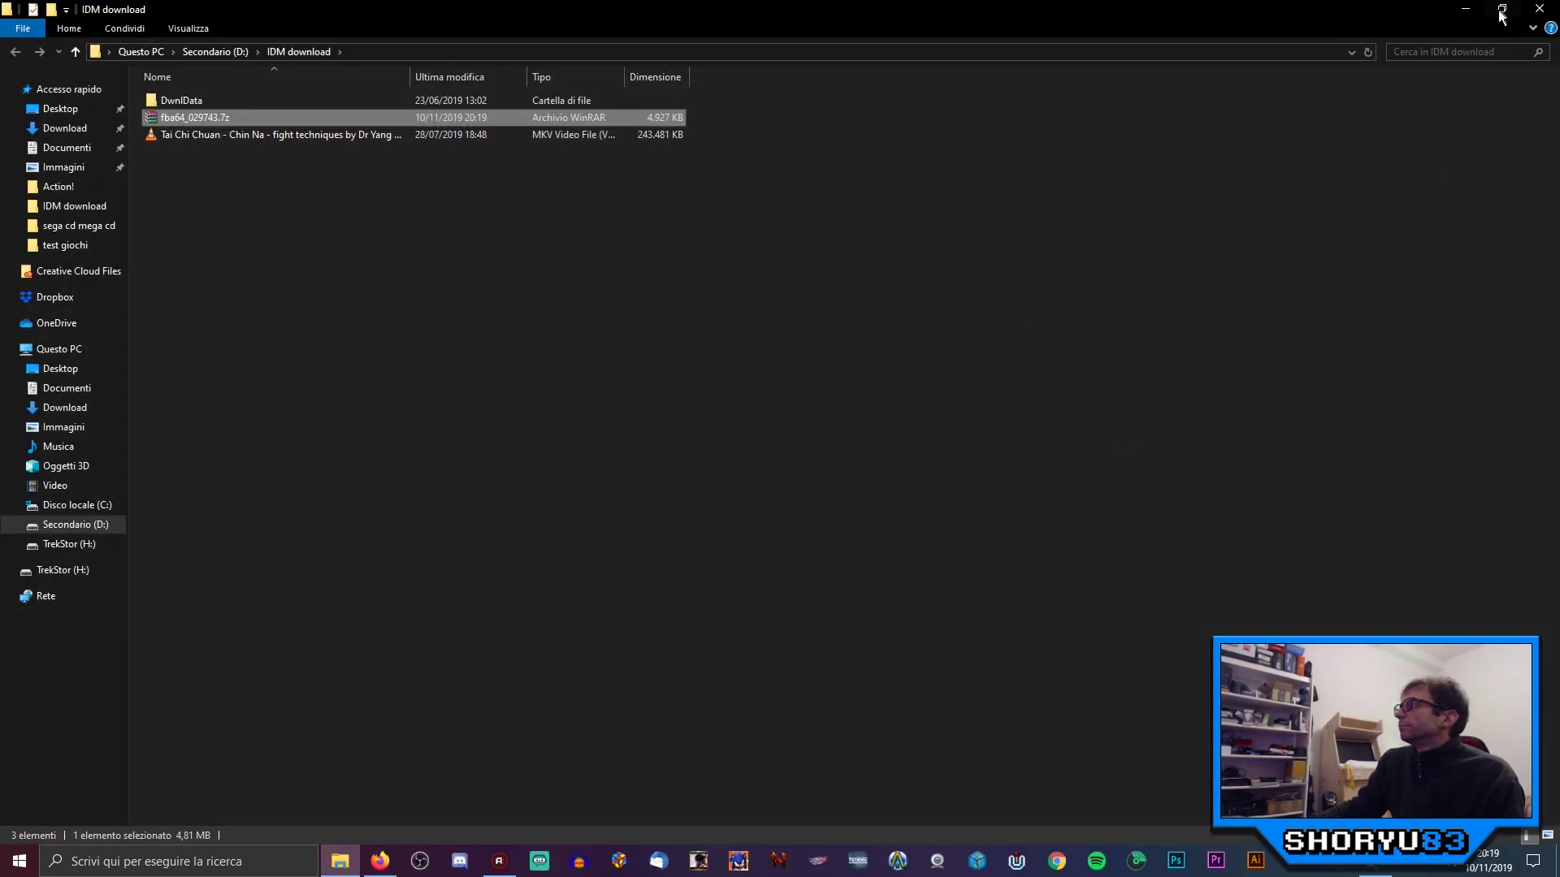
click(1468, 10)
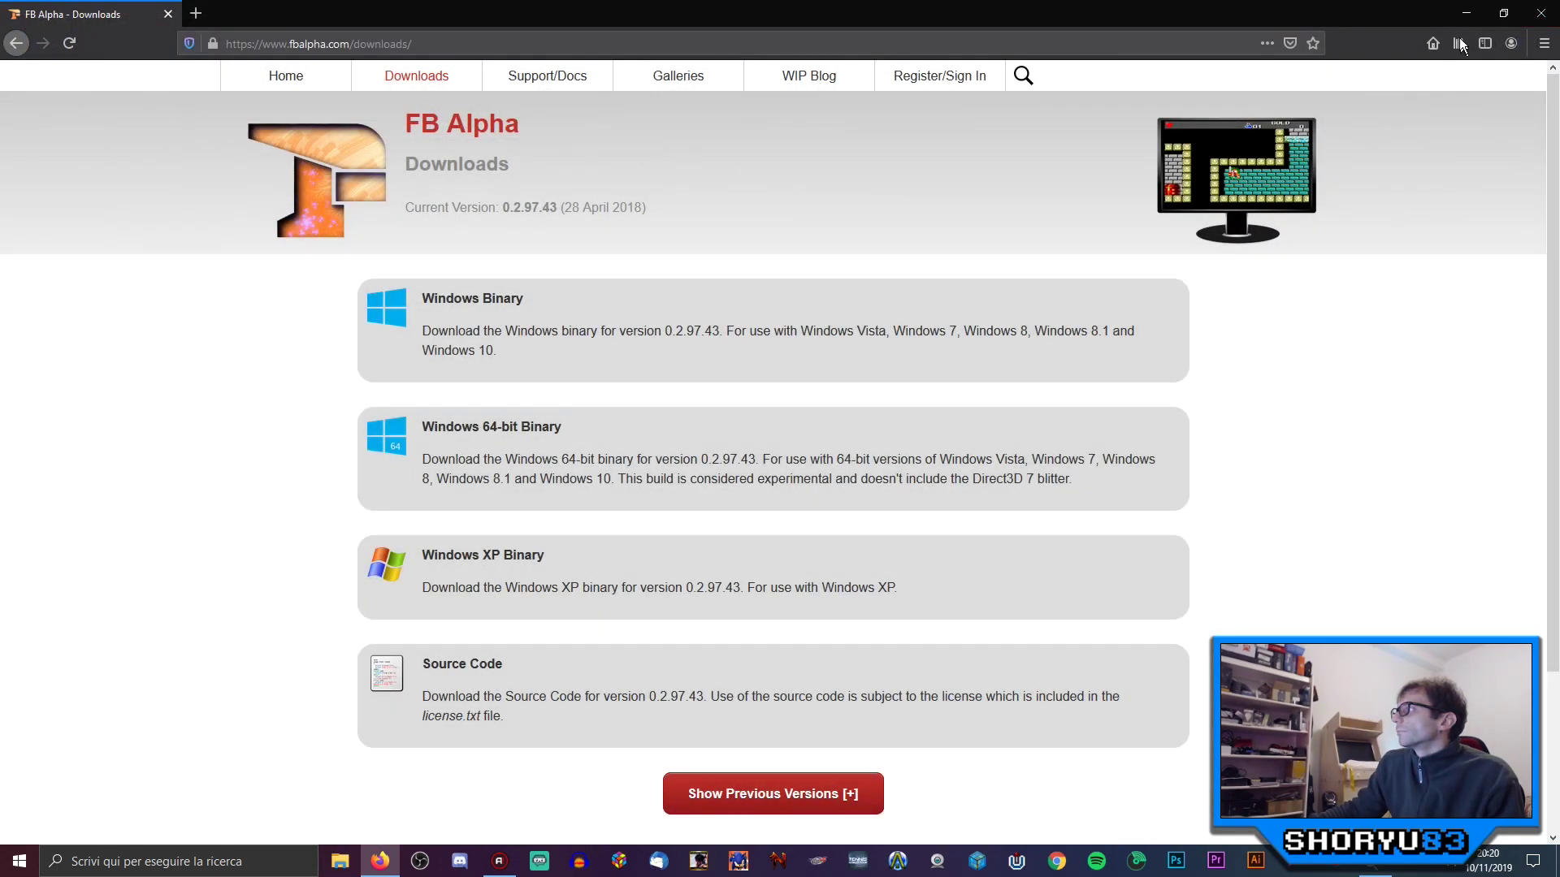
click(1475, 13)
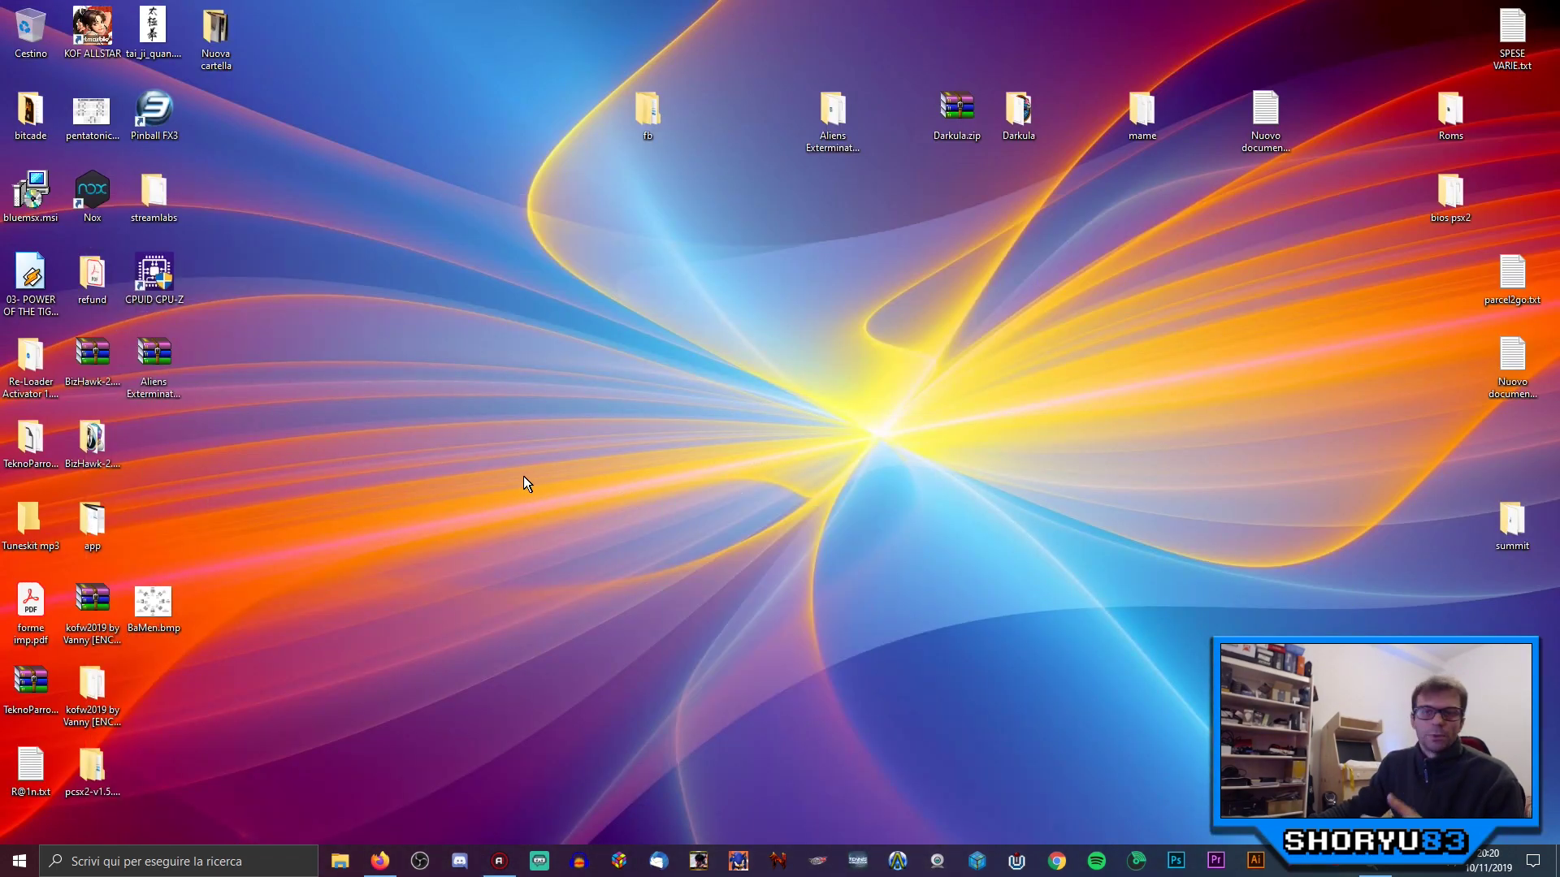
key(ctrl+v)
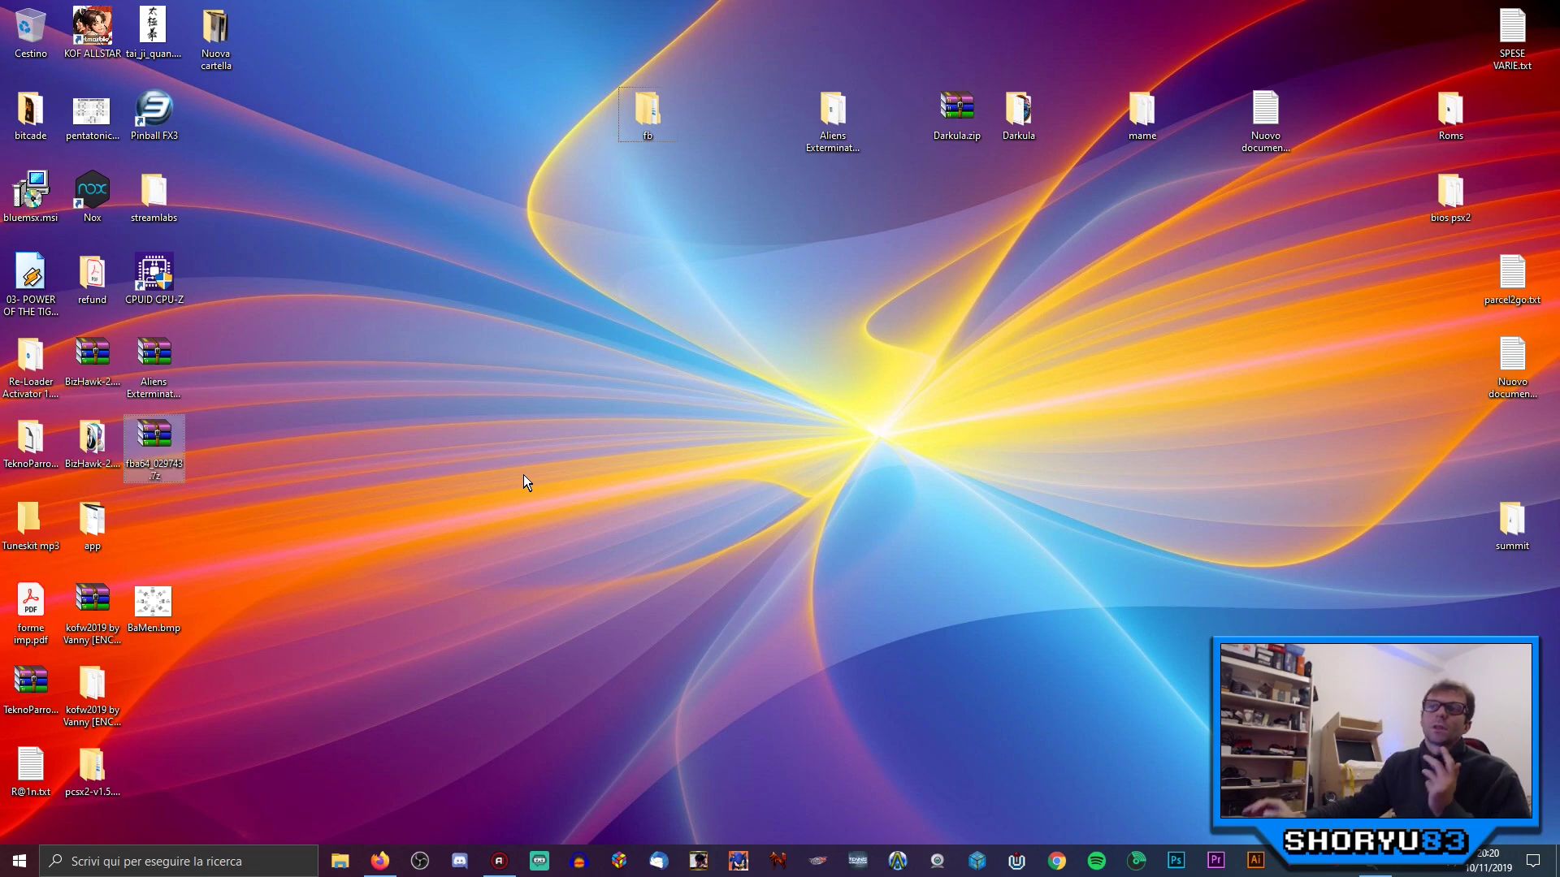
drag(154, 443, 401, 278)
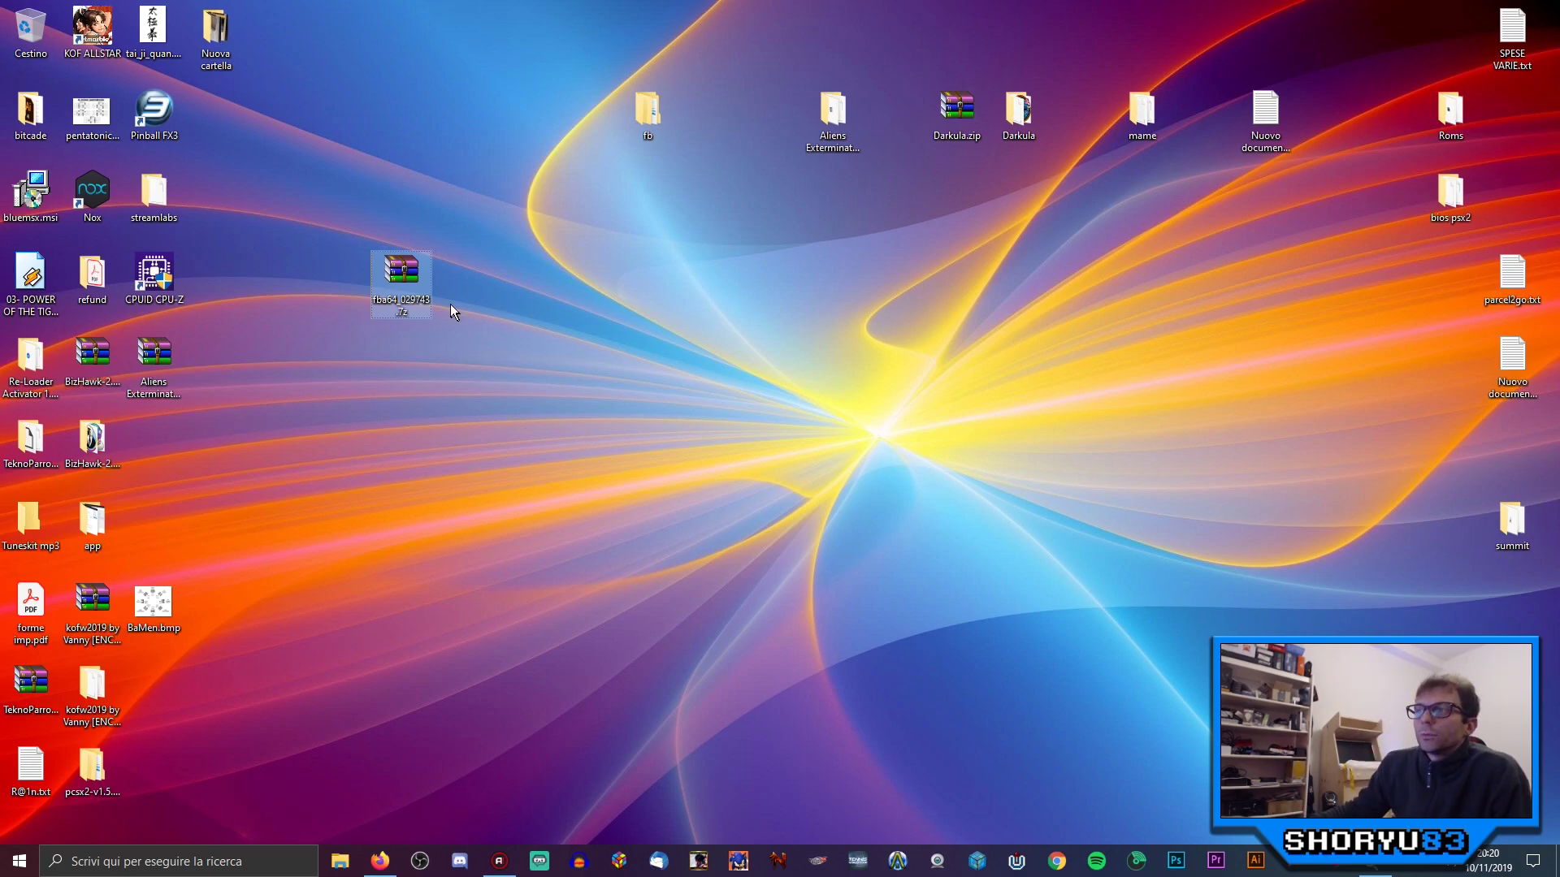
drag(443, 302, 471, 363)
Step: Extract the archive into its own fba64_029743 folder, place the folder beside the archive and look at its contents
right_click(461, 354)
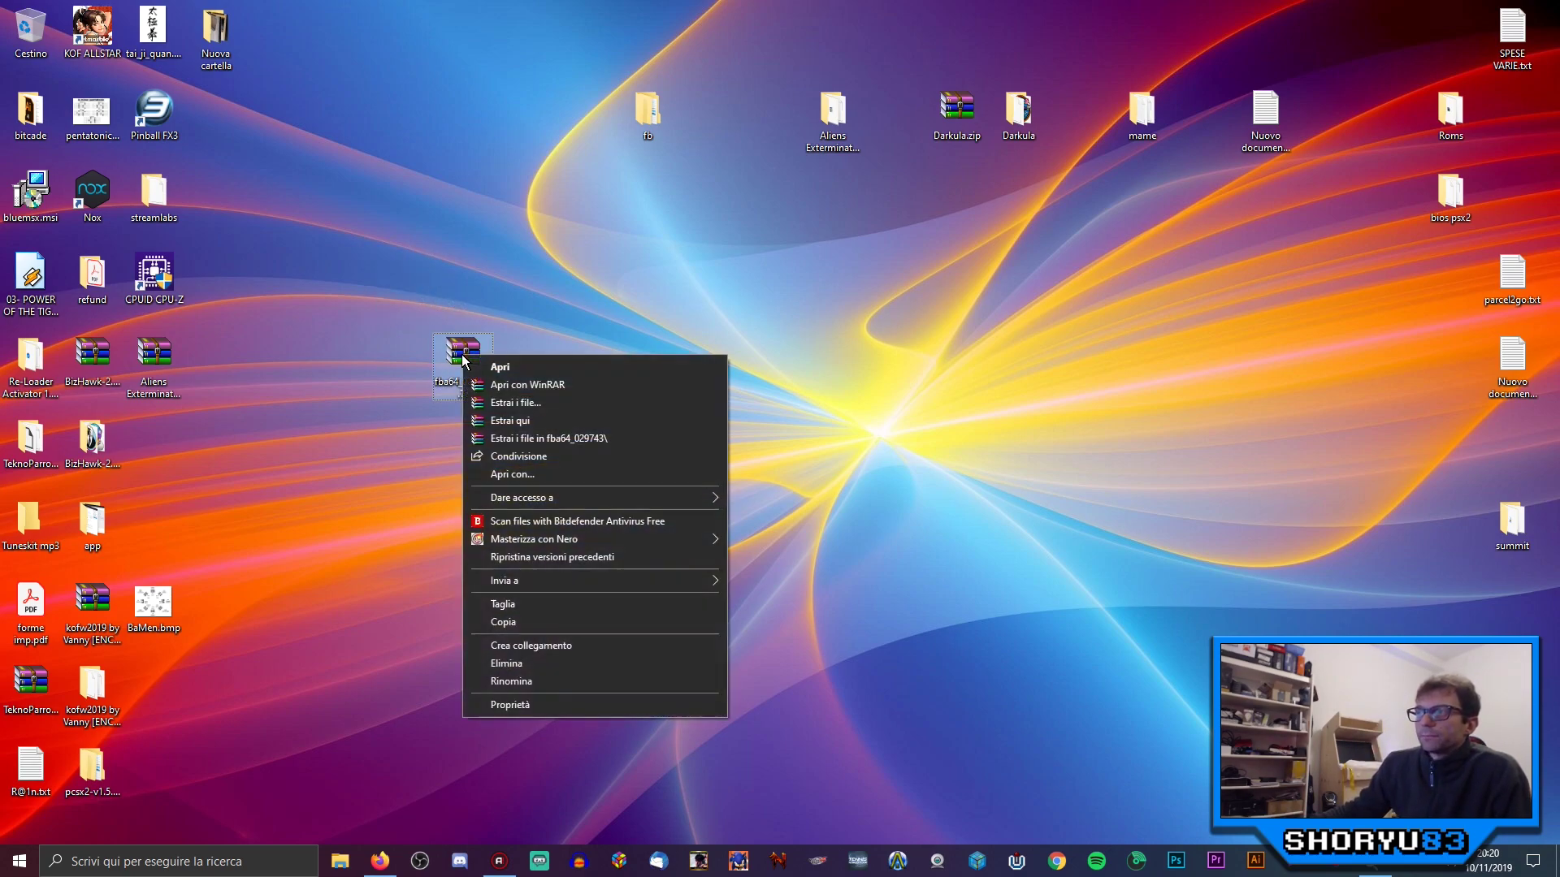
click(582, 438)
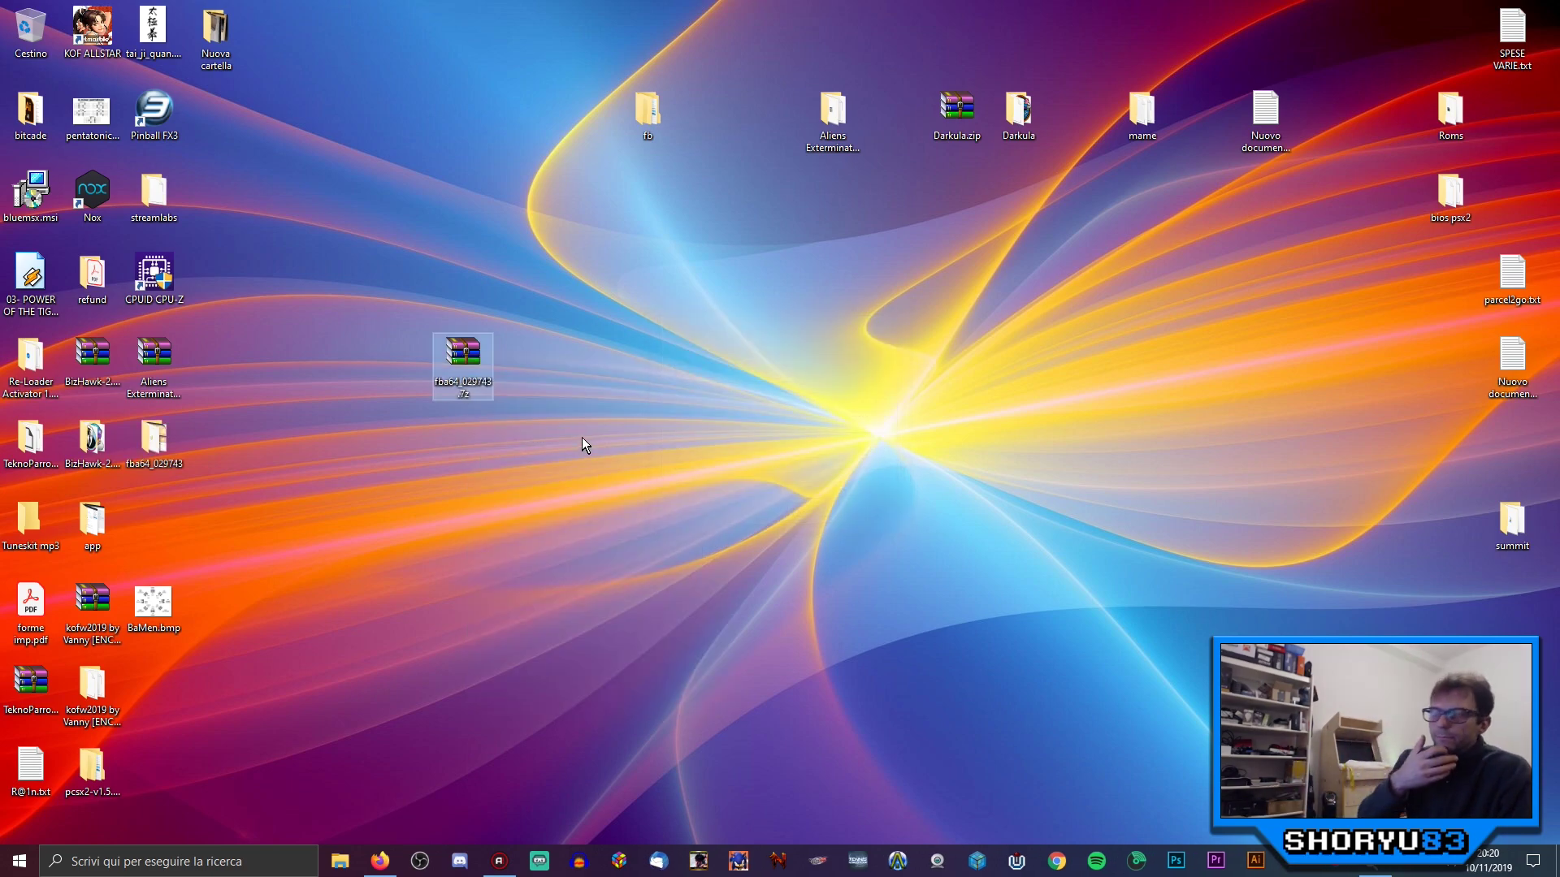
drag(154, 439, 524, 357)
double_click(535, 369)
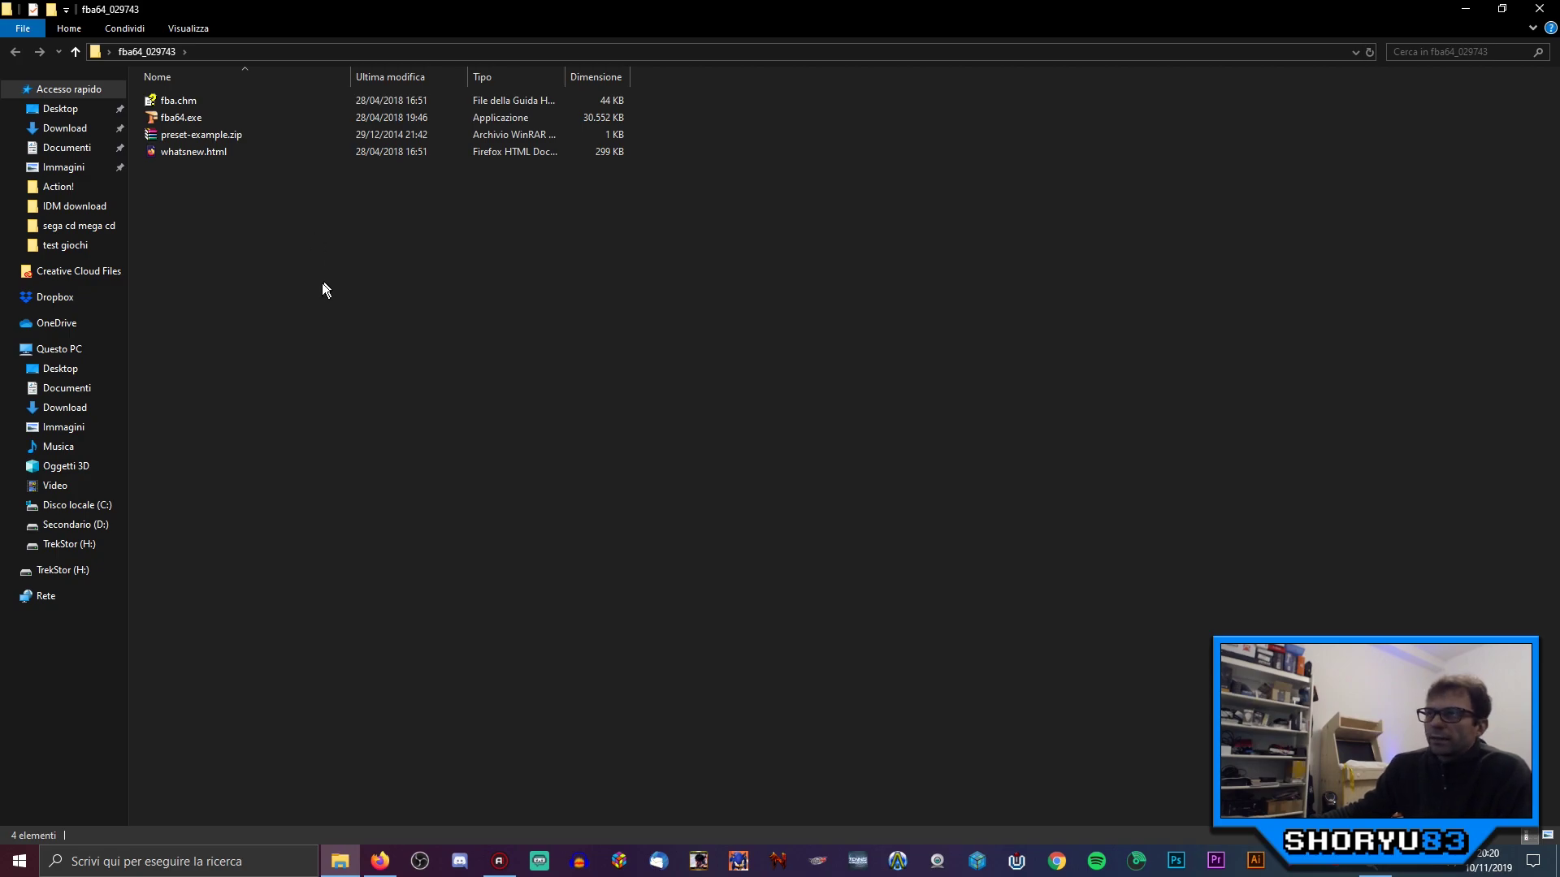
click(1467, 10)
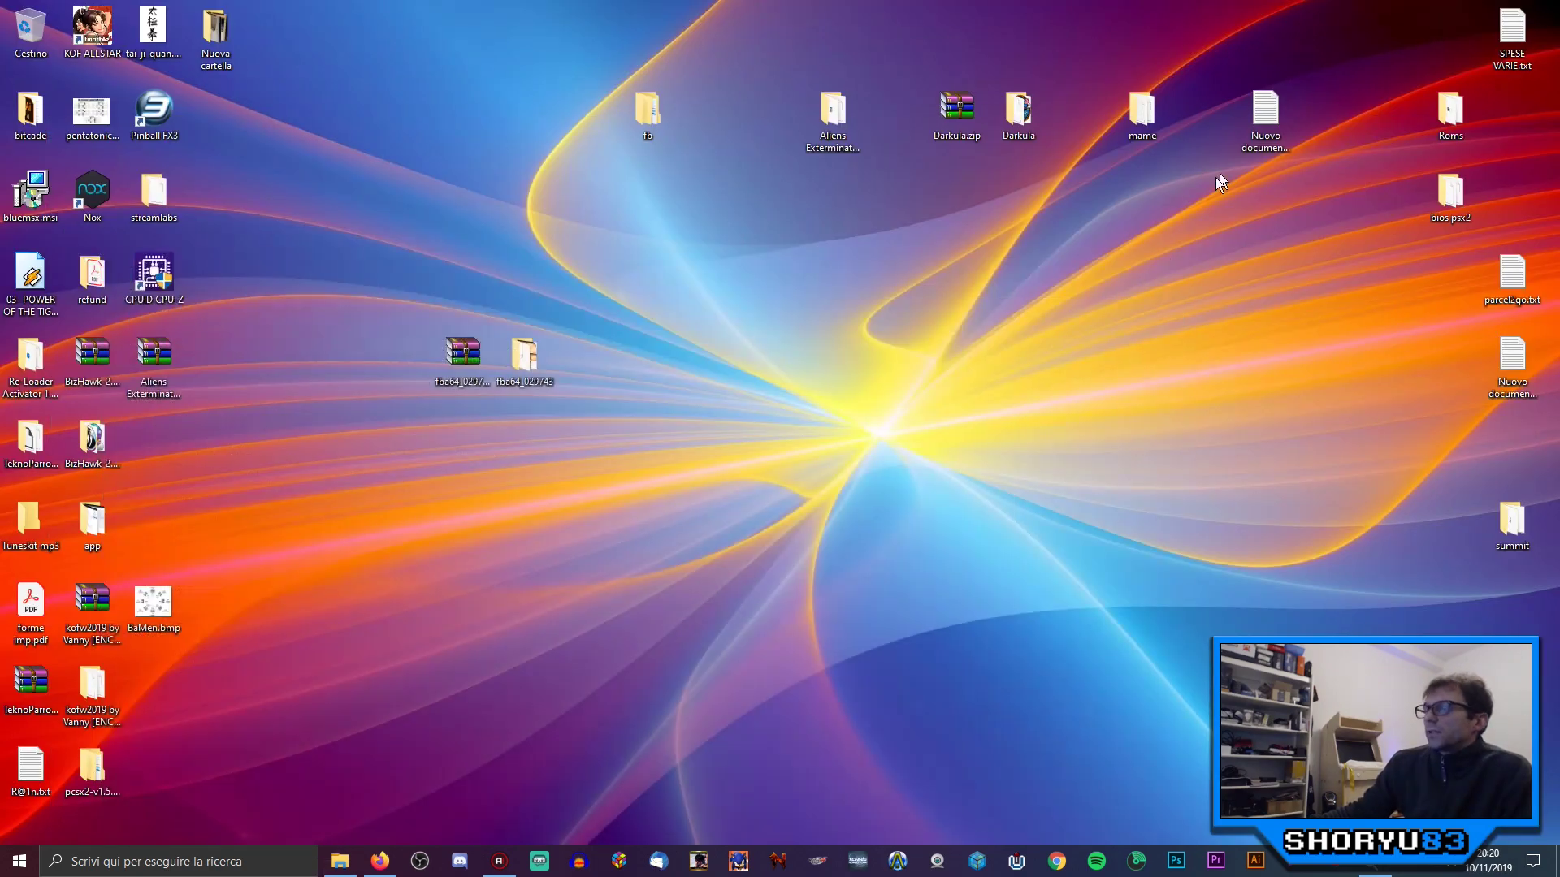
Step: Switch back to Firefox, examine the Support/Docs topics and the screenshot gallery with its filters, and close the browser
click(379, 861)
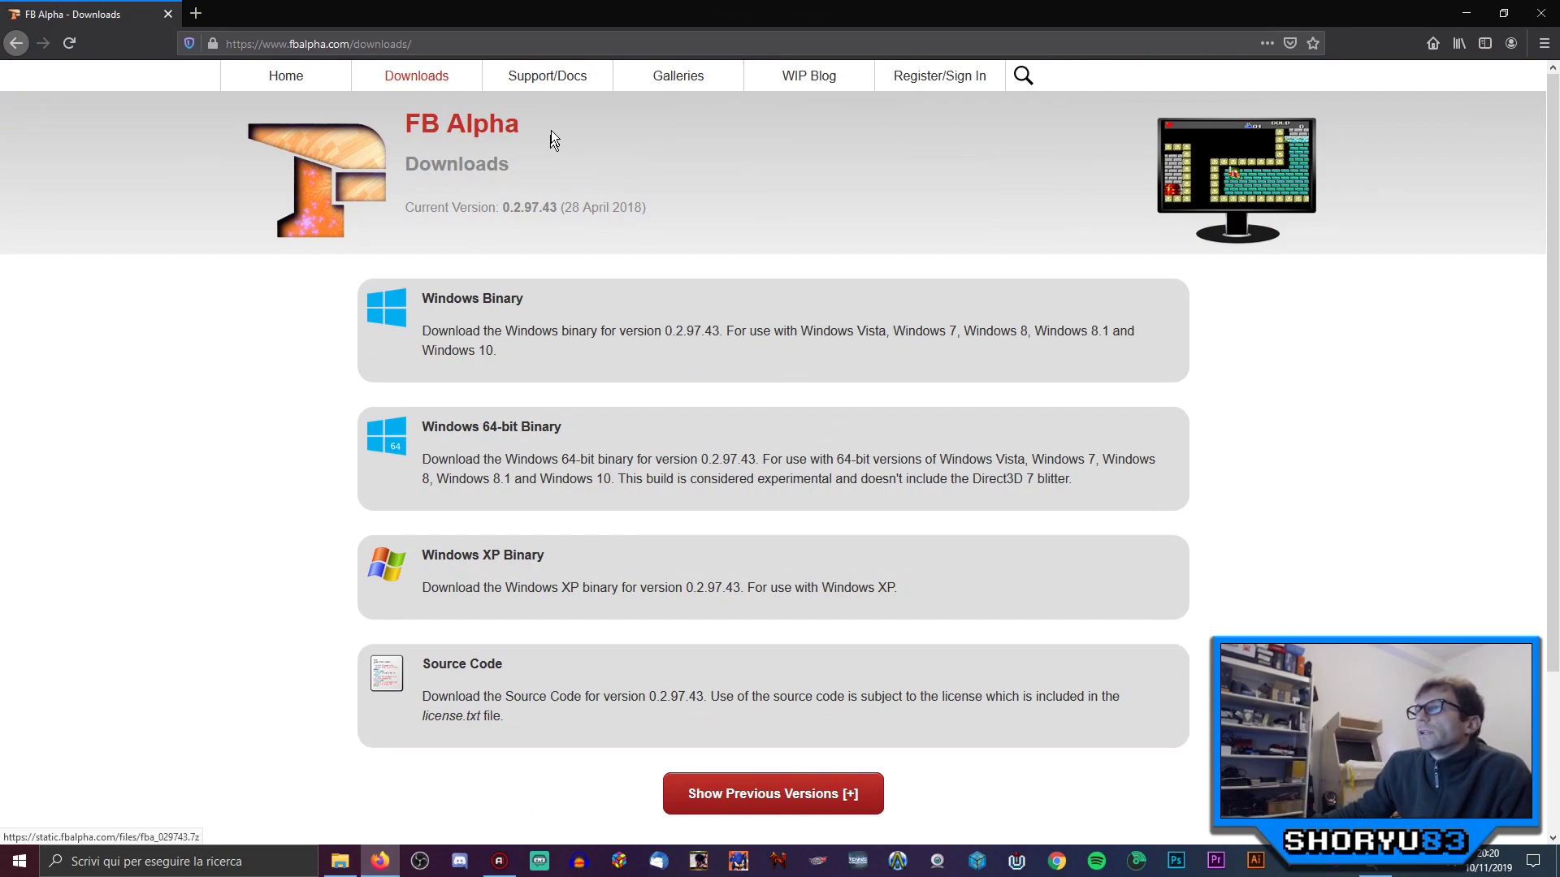
click(547, 78)
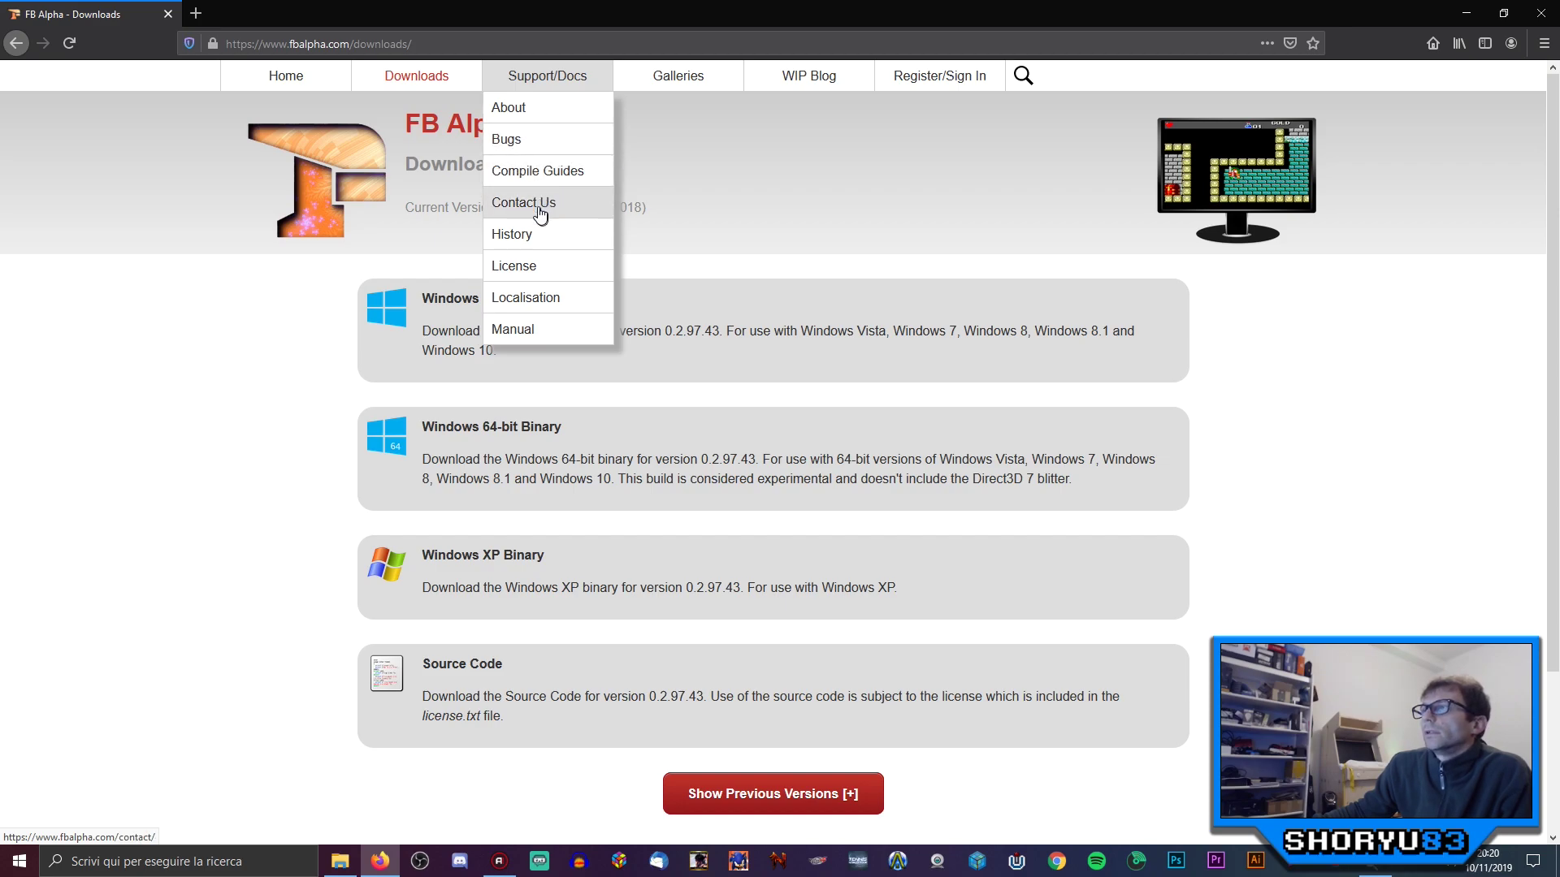
click(642, 87)
scroll(802, 247, down, 2)
scroll(804, 247, down, 2)
scroll(780, 285, up, 4)
click(737, 317)
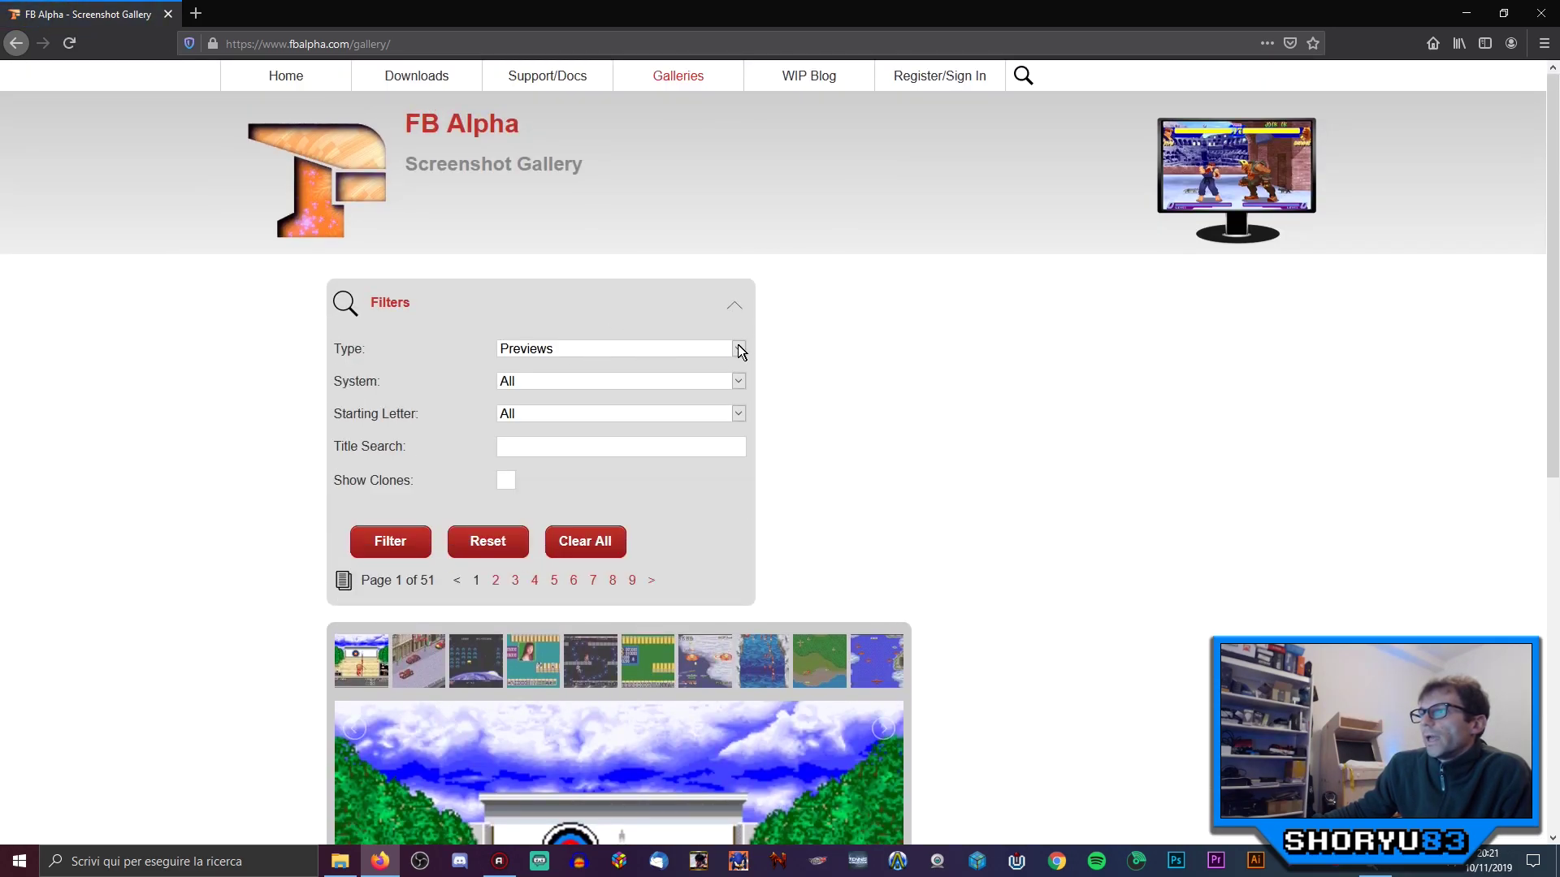
click(739, 348)
right_click(845, 341)
click(823, 236)
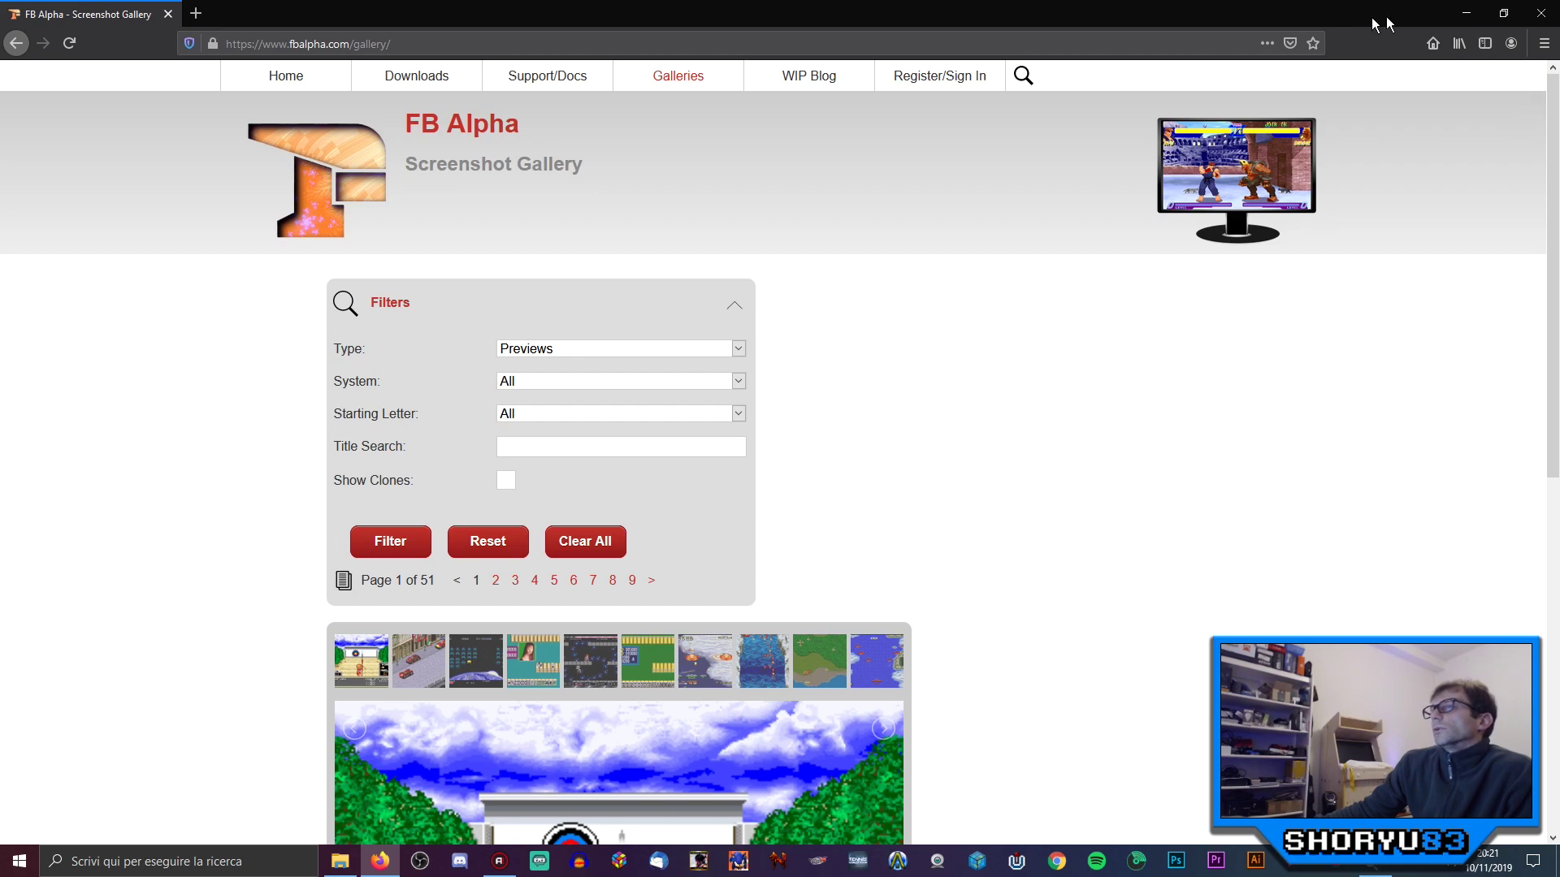
right_click(970, 453)
click(911, 441)
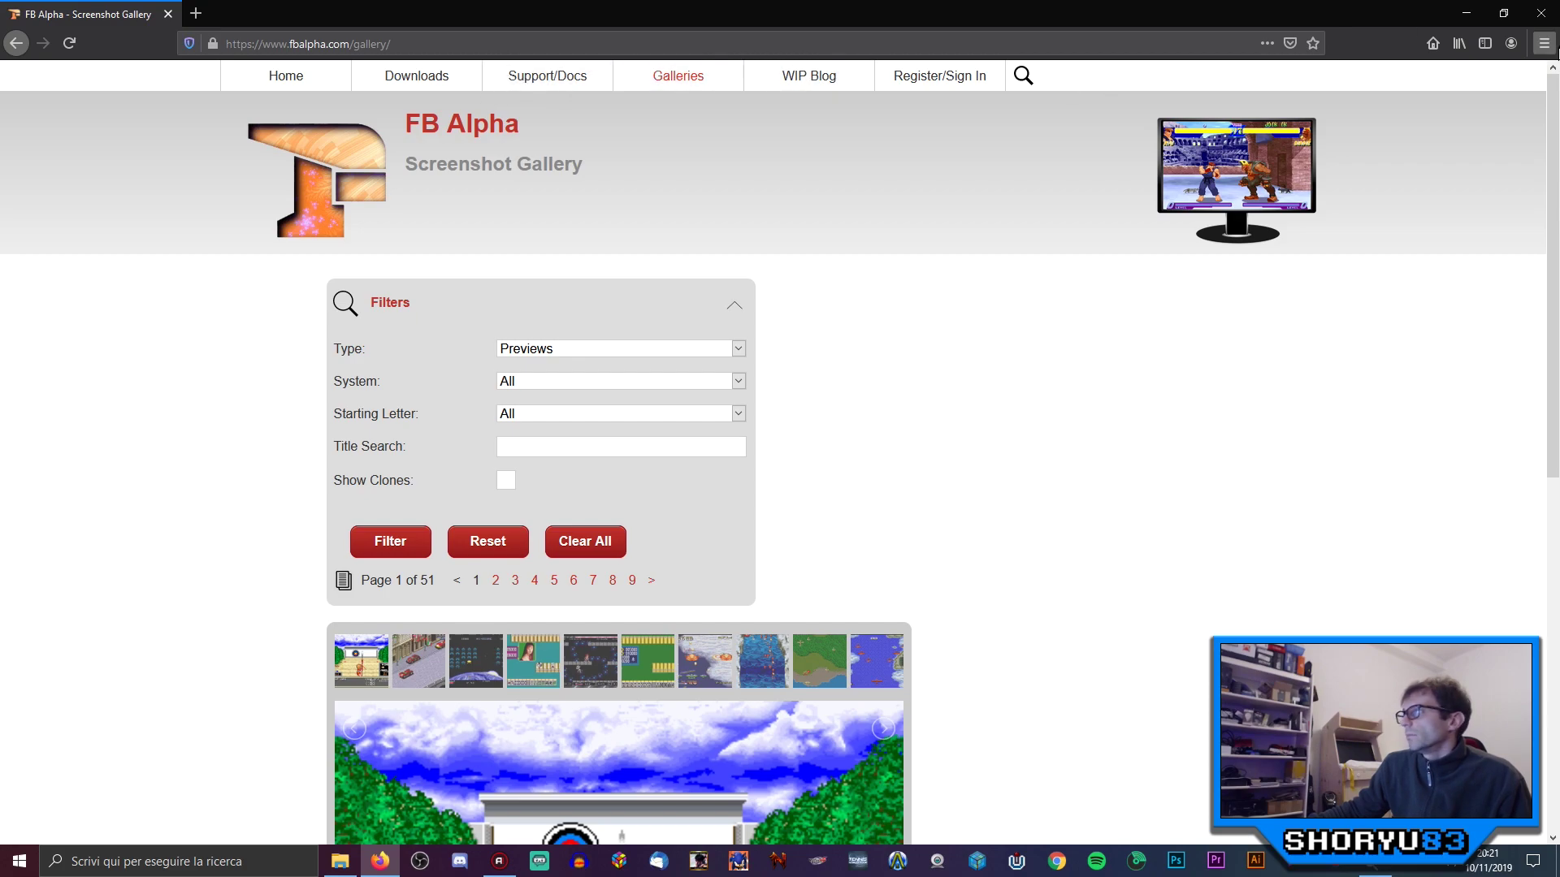
click(1541, 14)
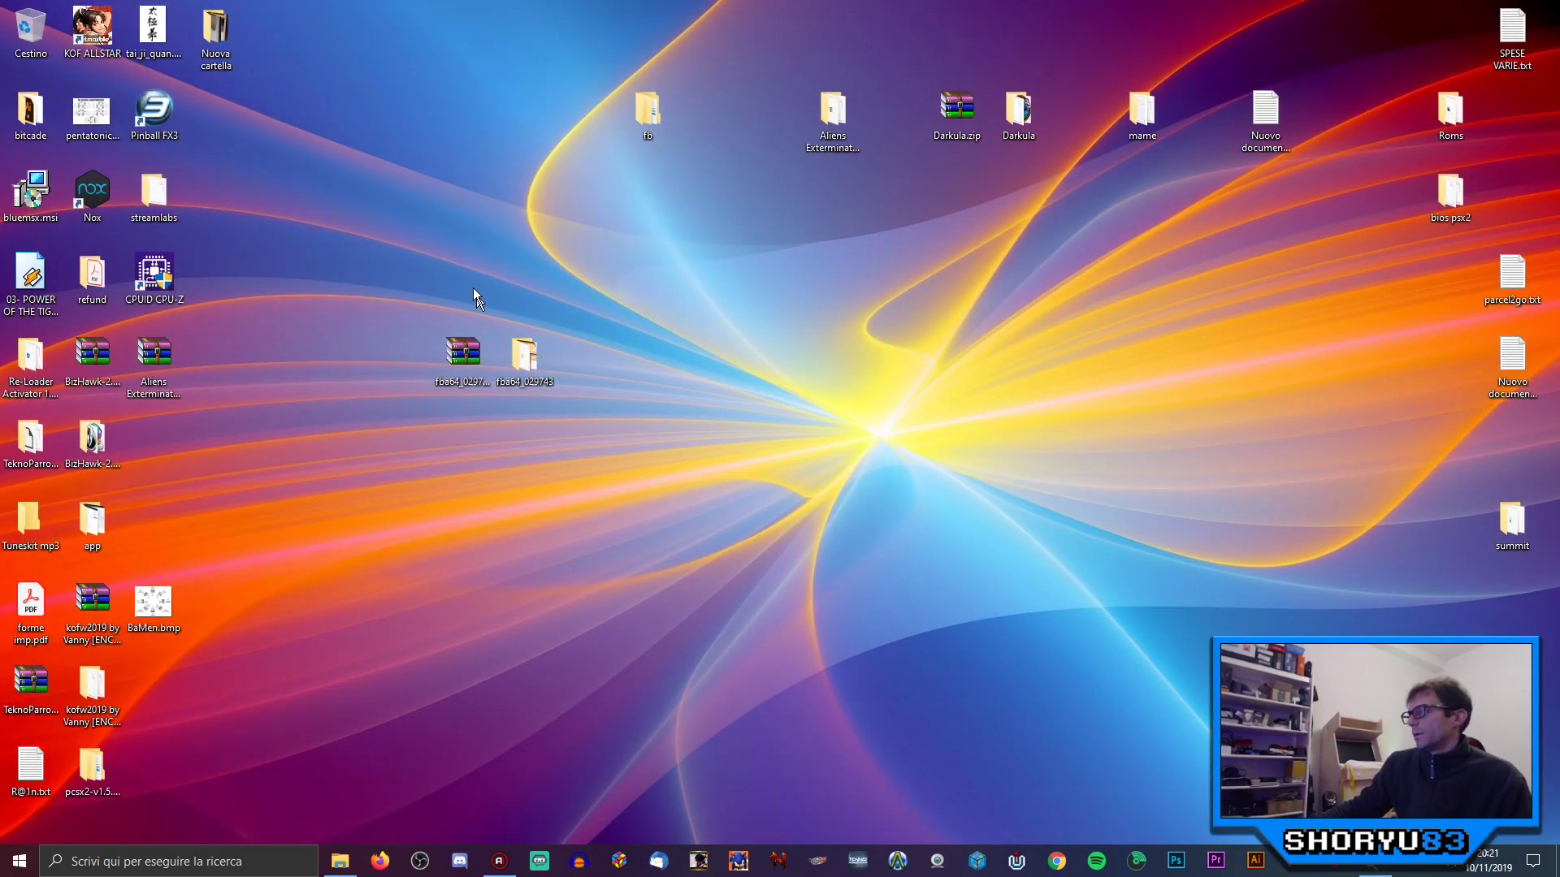
Step: Open the extracted fba64_029743 folder on the desktop and run fba64.exe
double_click(529, 371)
right_click(1047, 439)
click(937, 373)
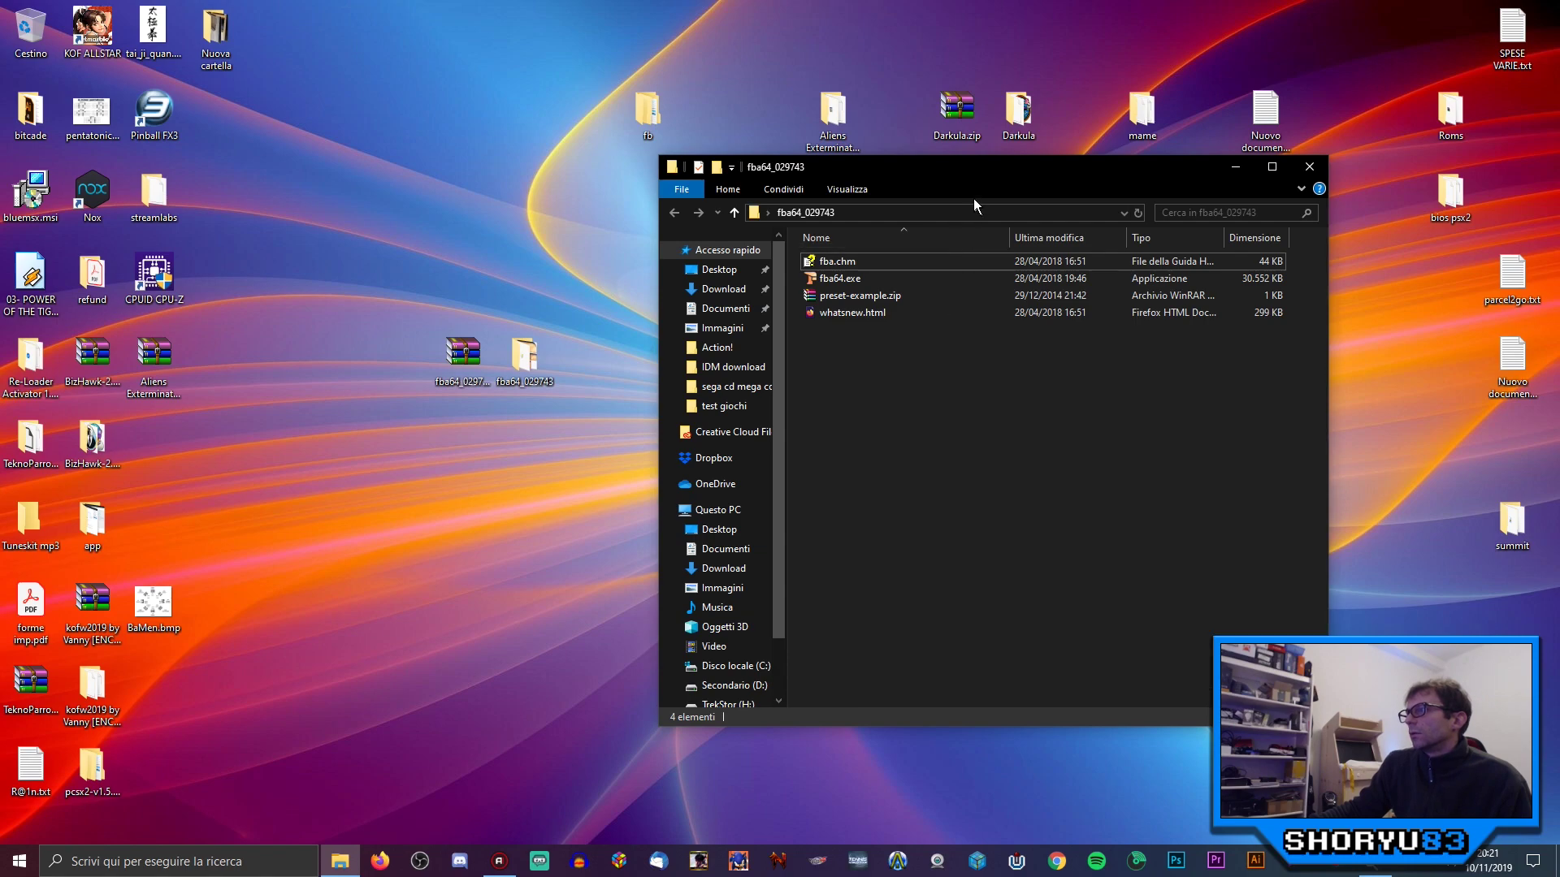
drag(974, 176, 554, 150)
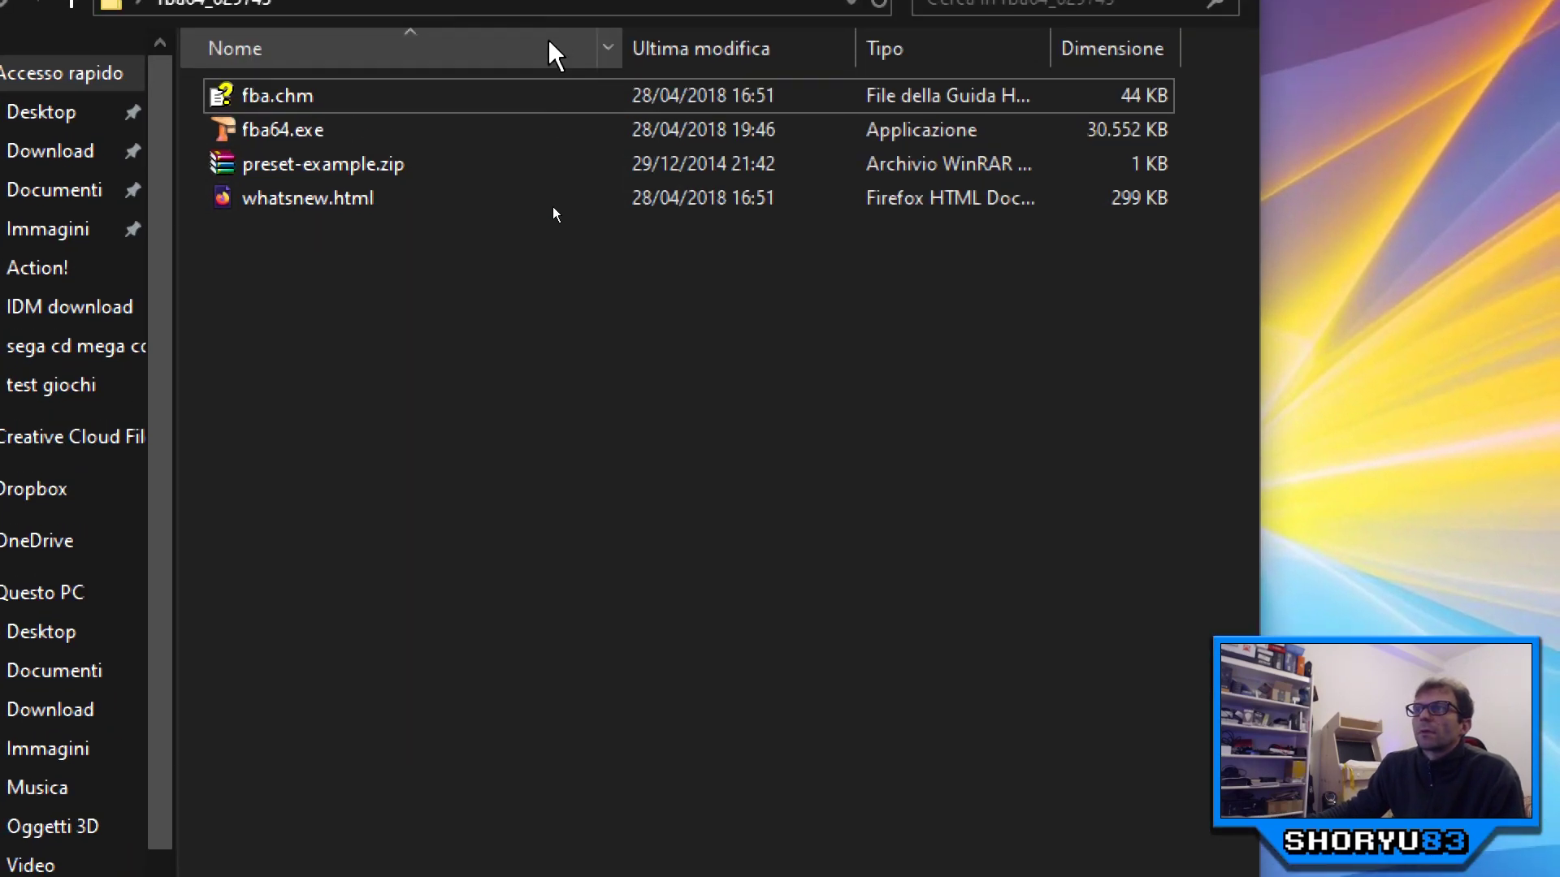
mouse_move(292, 136)
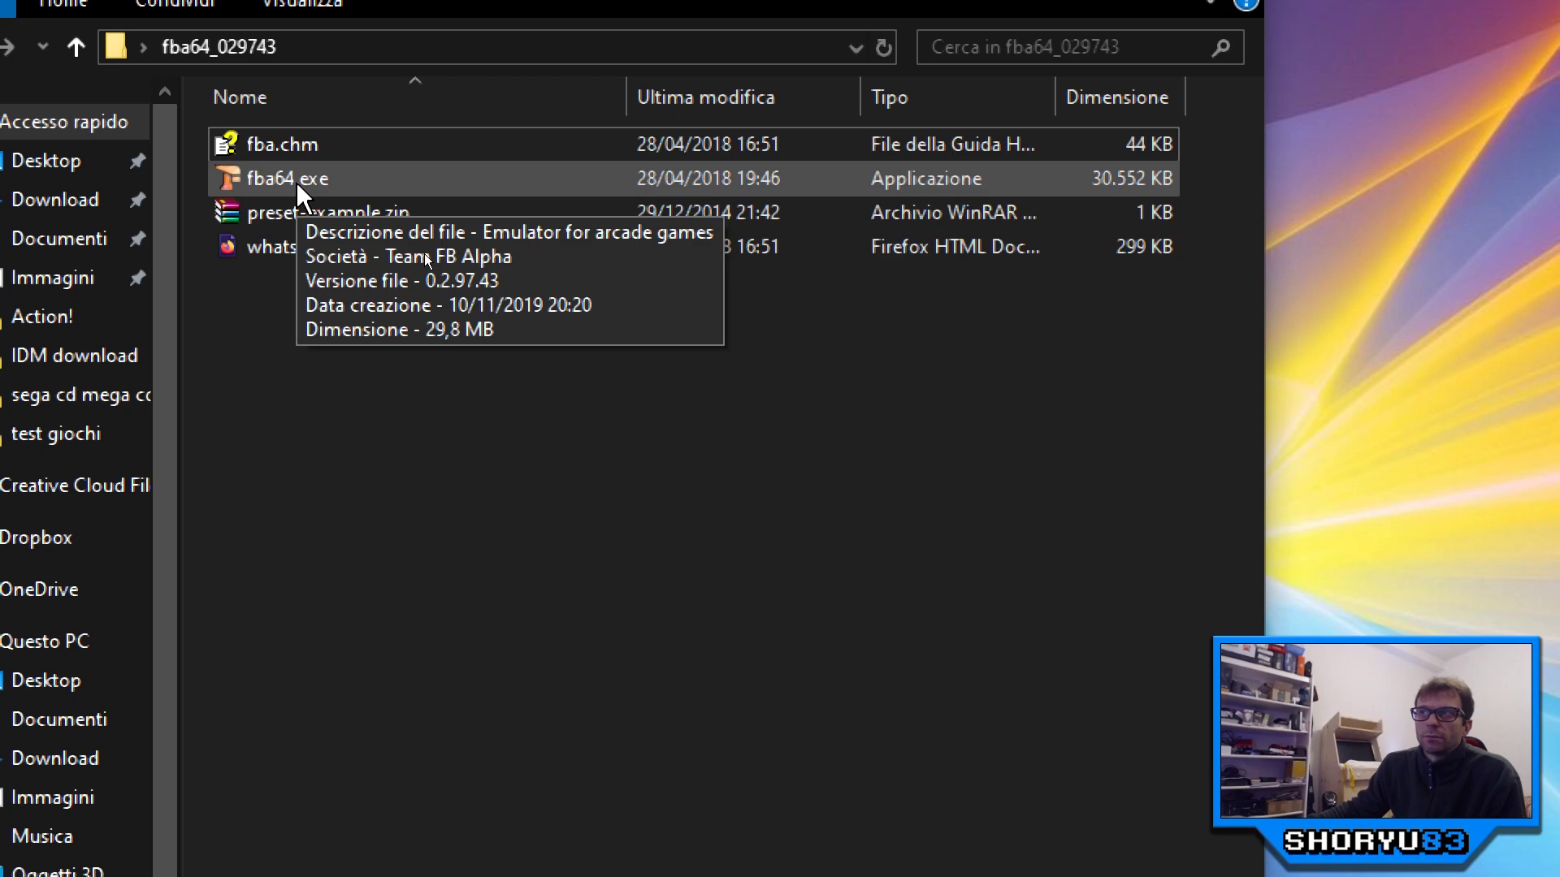
double_click(298, 185)
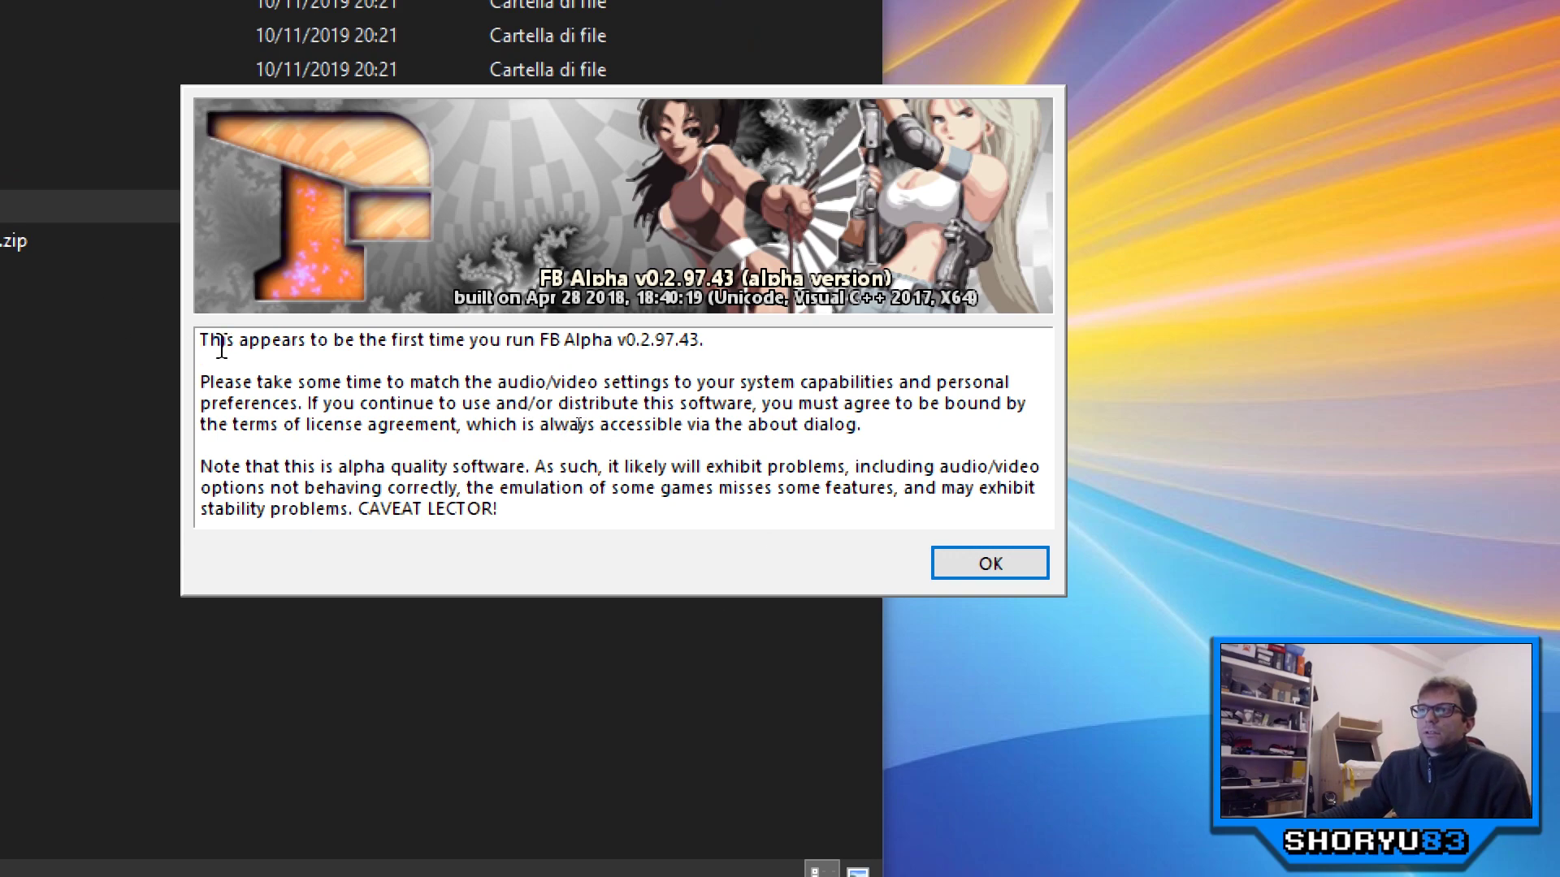
Step: Read and dismiss the first-run notice, and accept the FB Alpha license agreement
drag(210, 341, 715, 338)
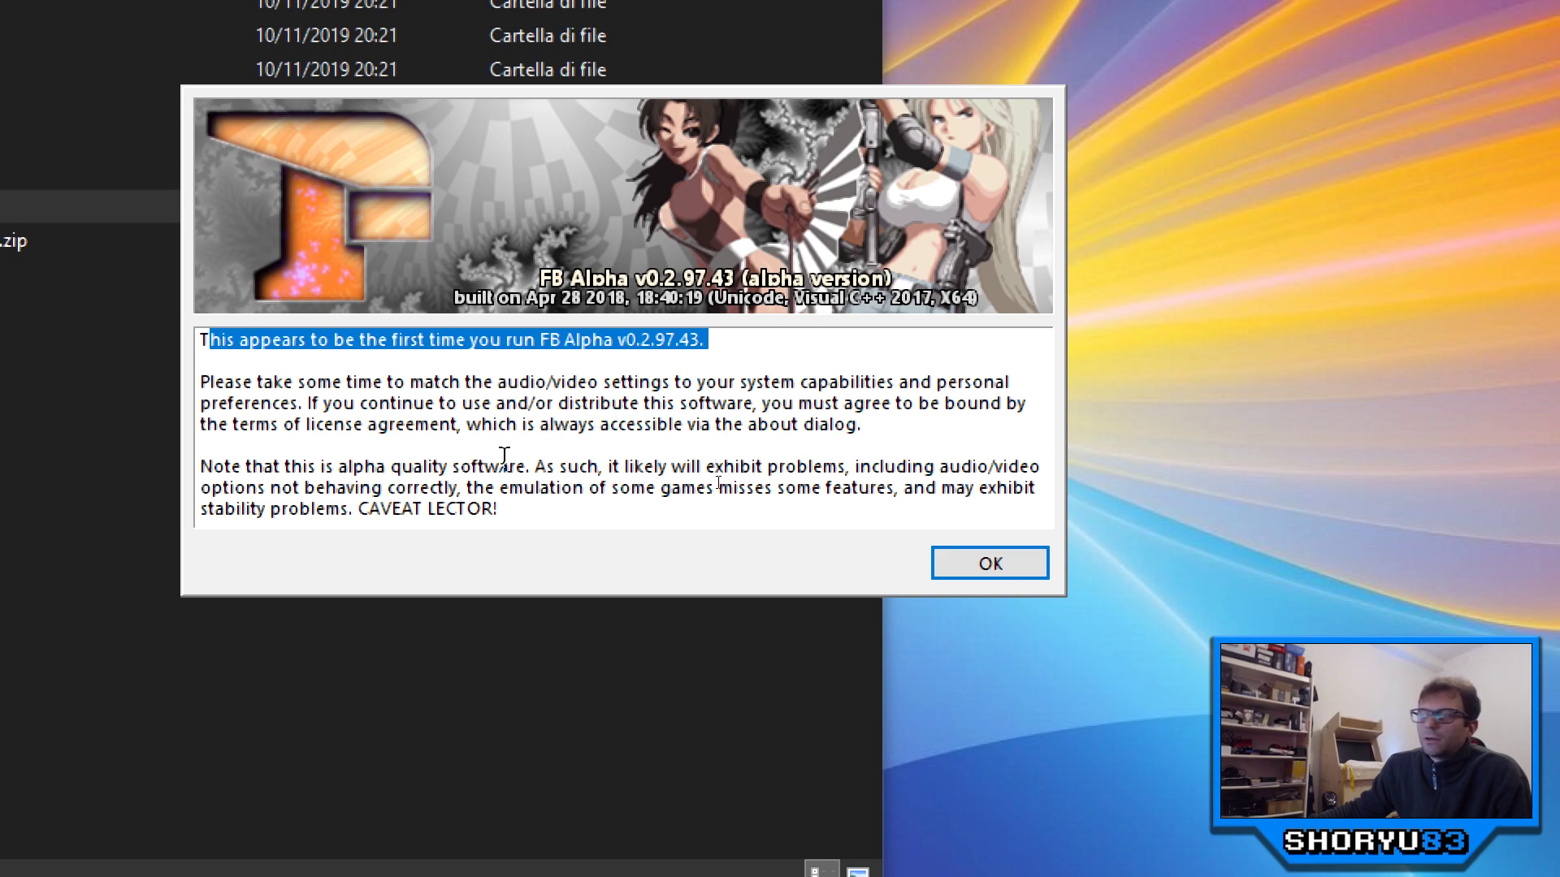
click(1025, 569)
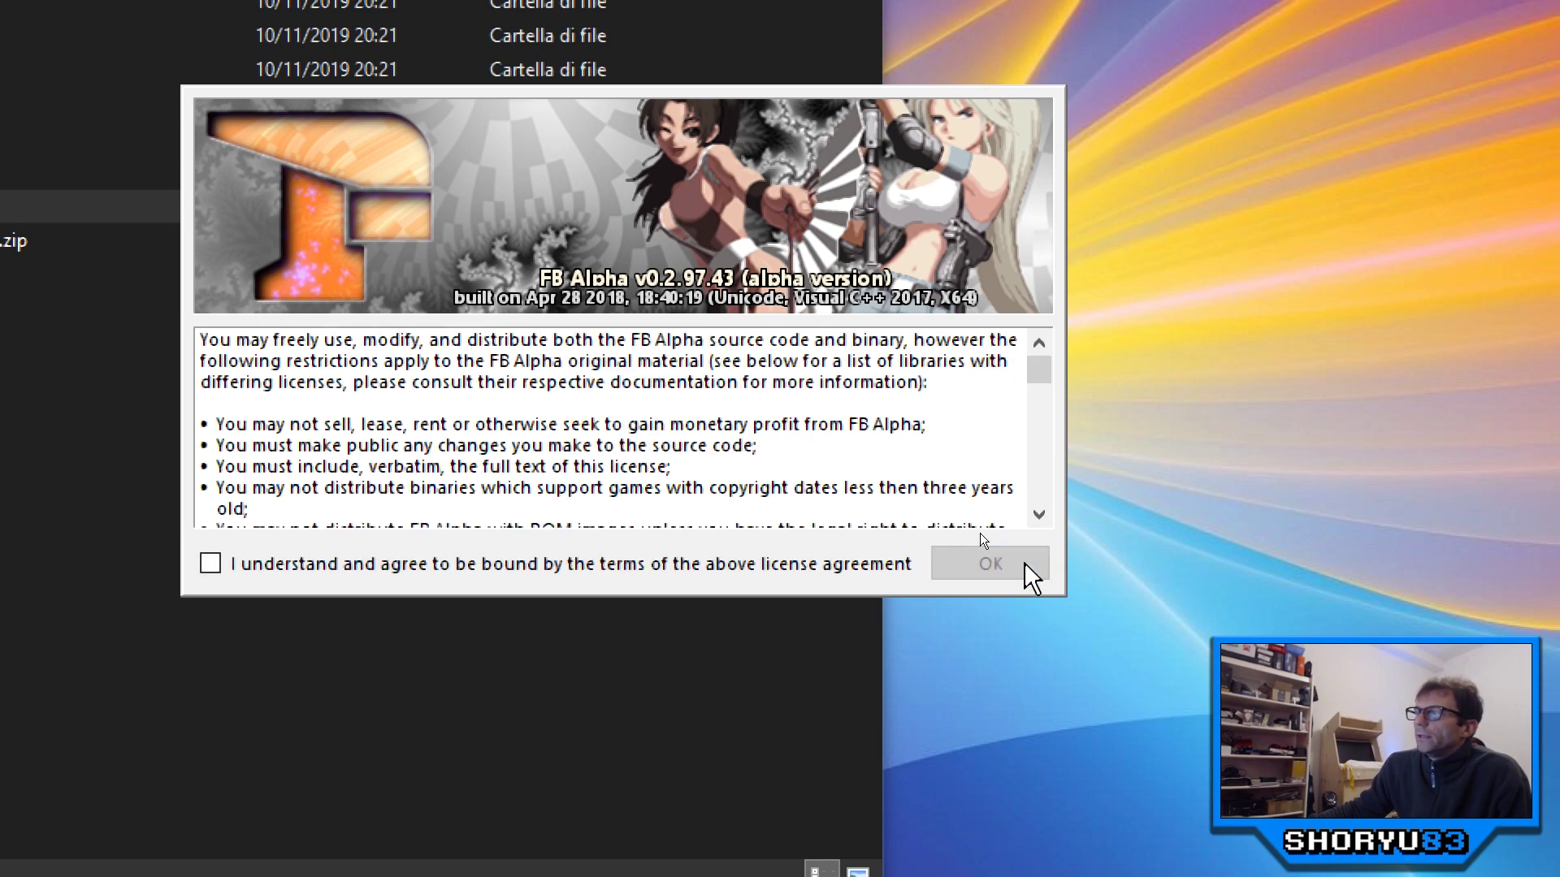
drag(1039, 369, 1051, 509)
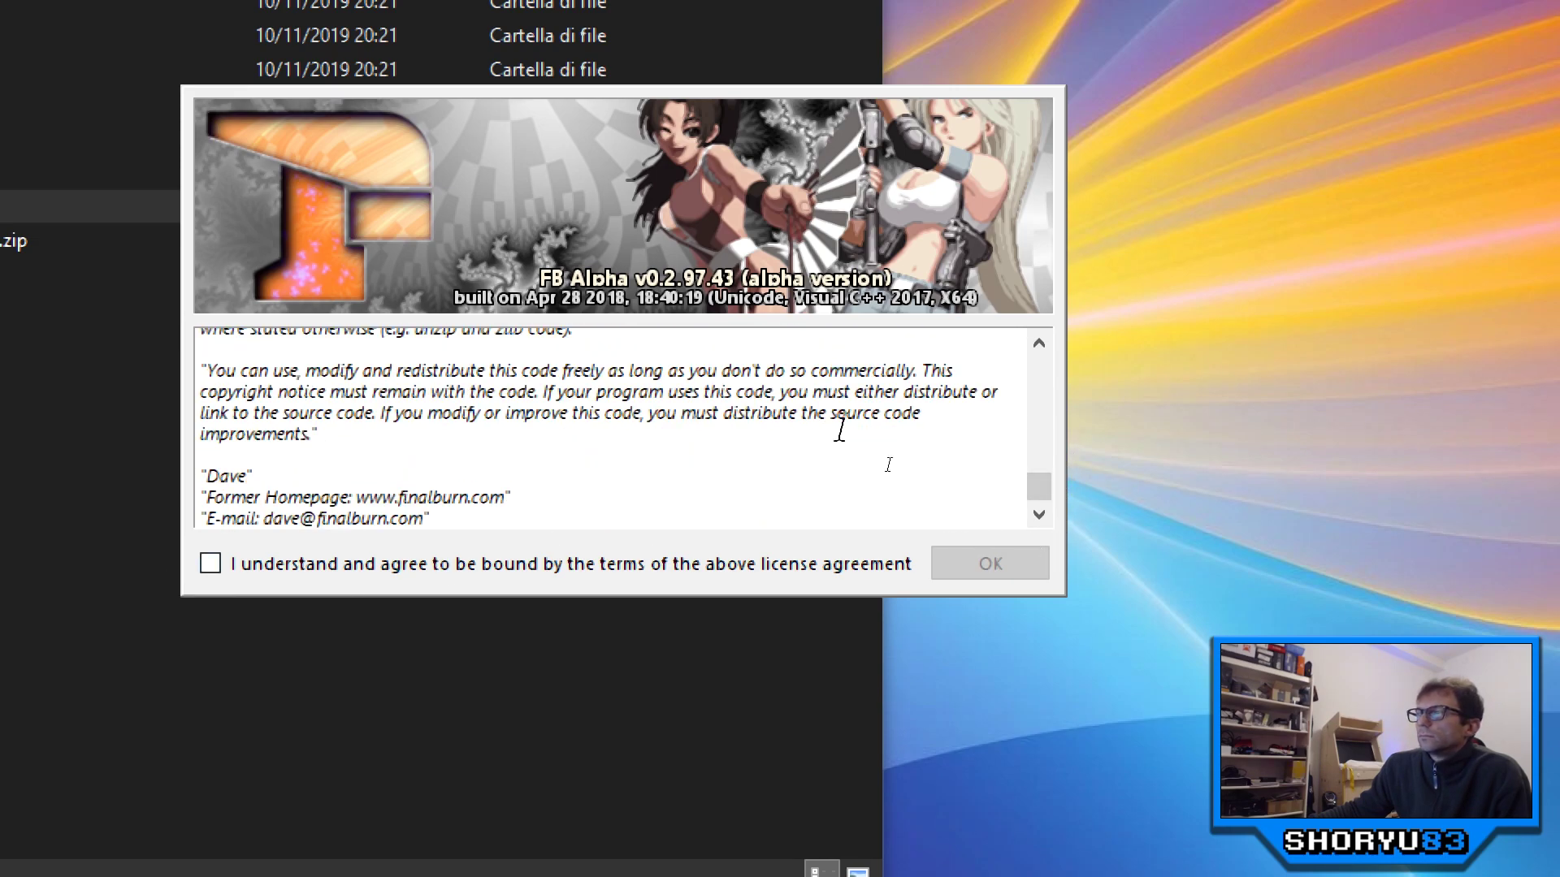
click(209, 564)
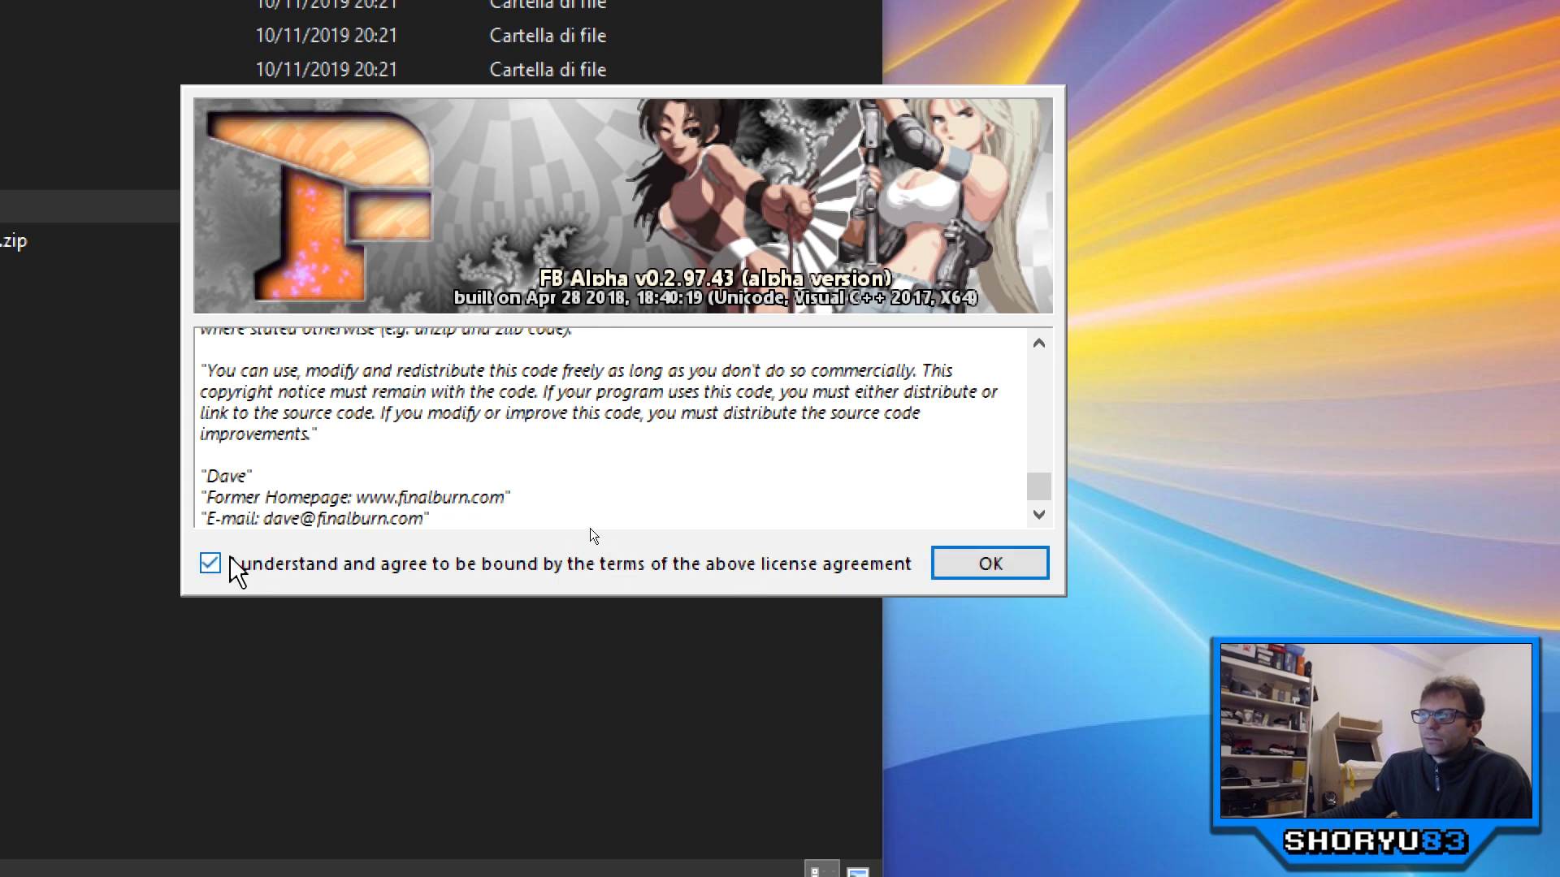
click(1006, 567)
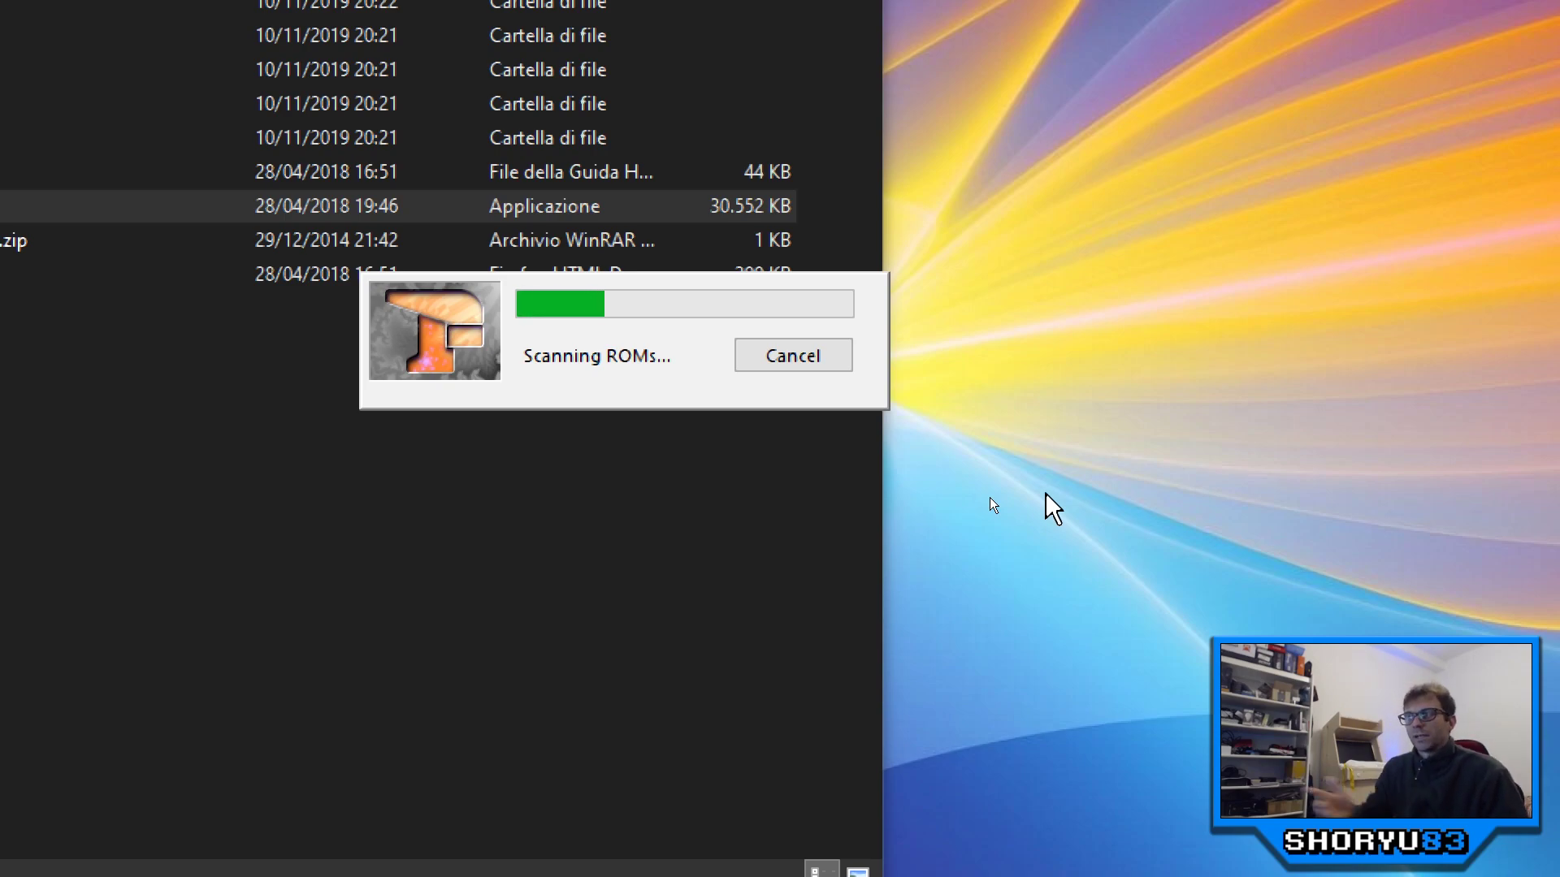
Step: Cancel the ROM scan, reduce the FB Alpha window's height and move it clear, and minimise it
click(822, 358)
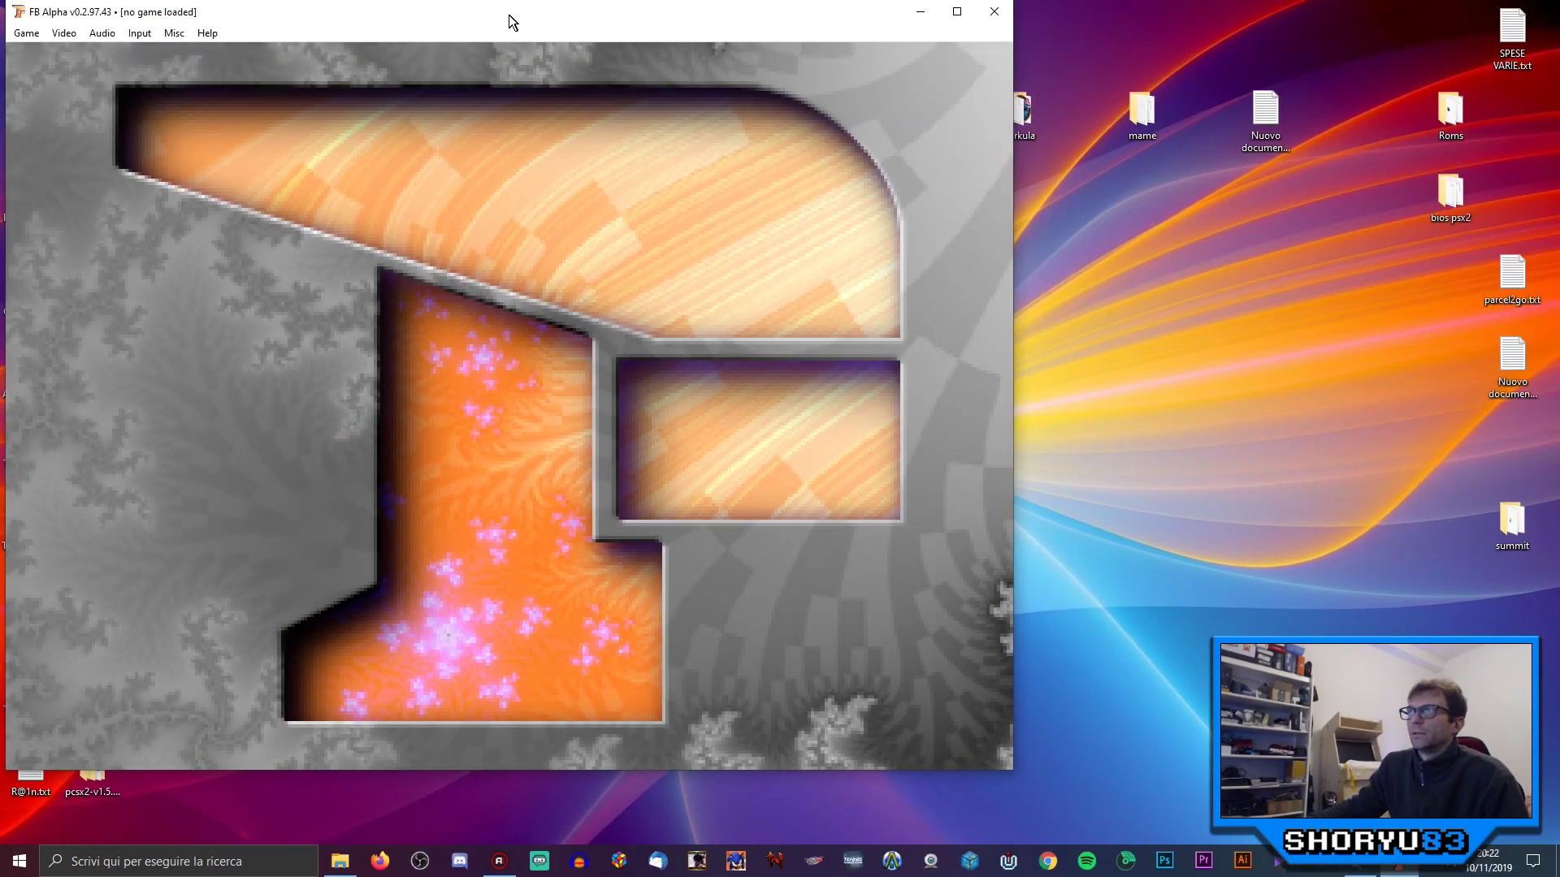
drag(509, 15, 636, 46)
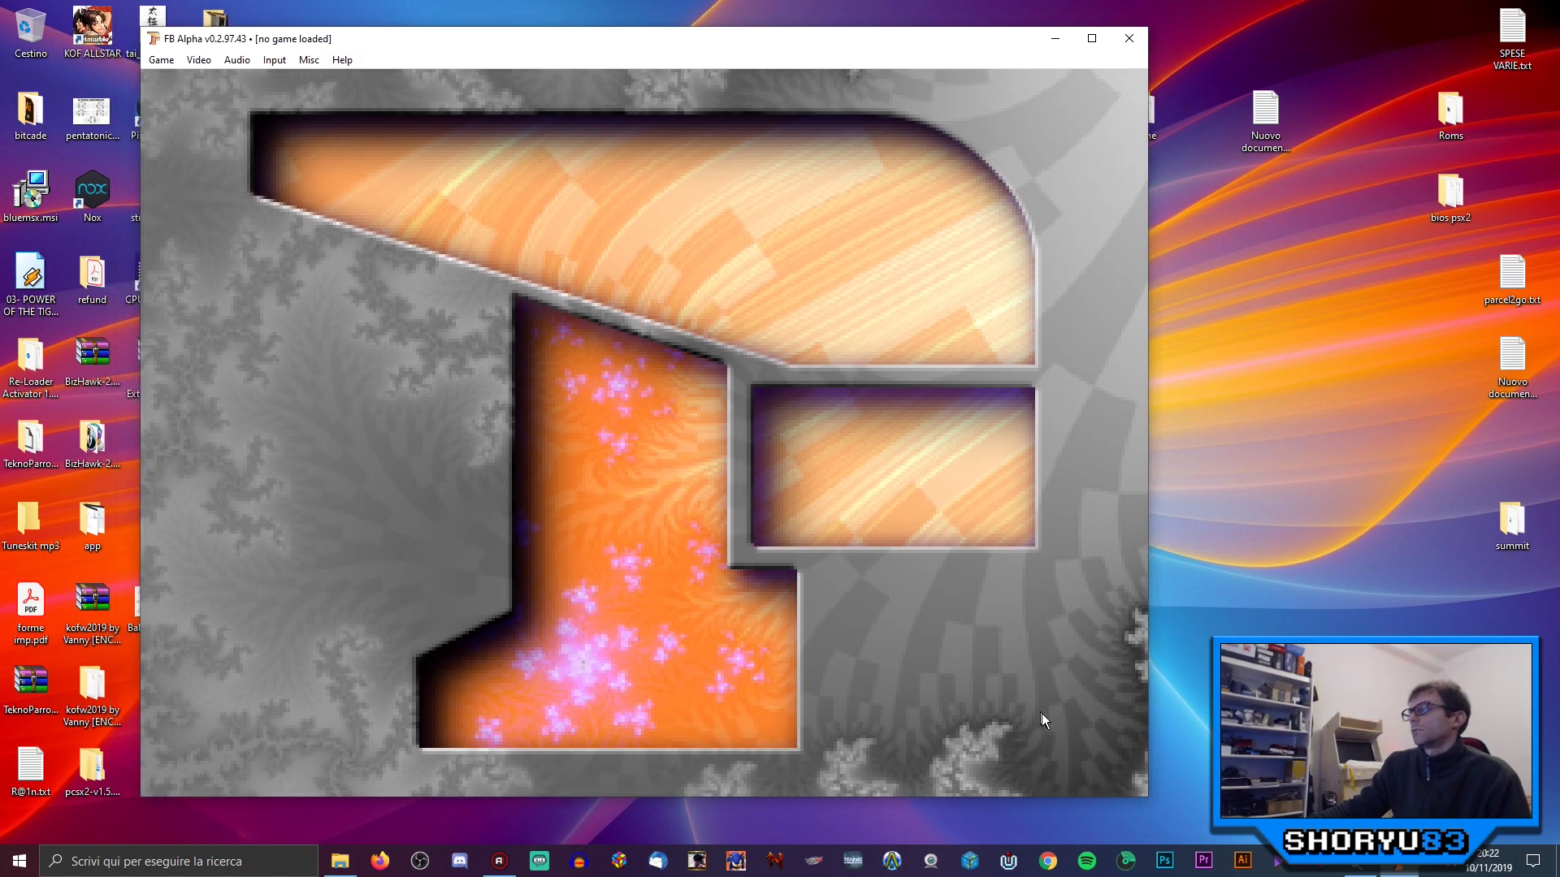
drag(1074, 796, 1082, 571)
drag(762, 40, 809, 163)
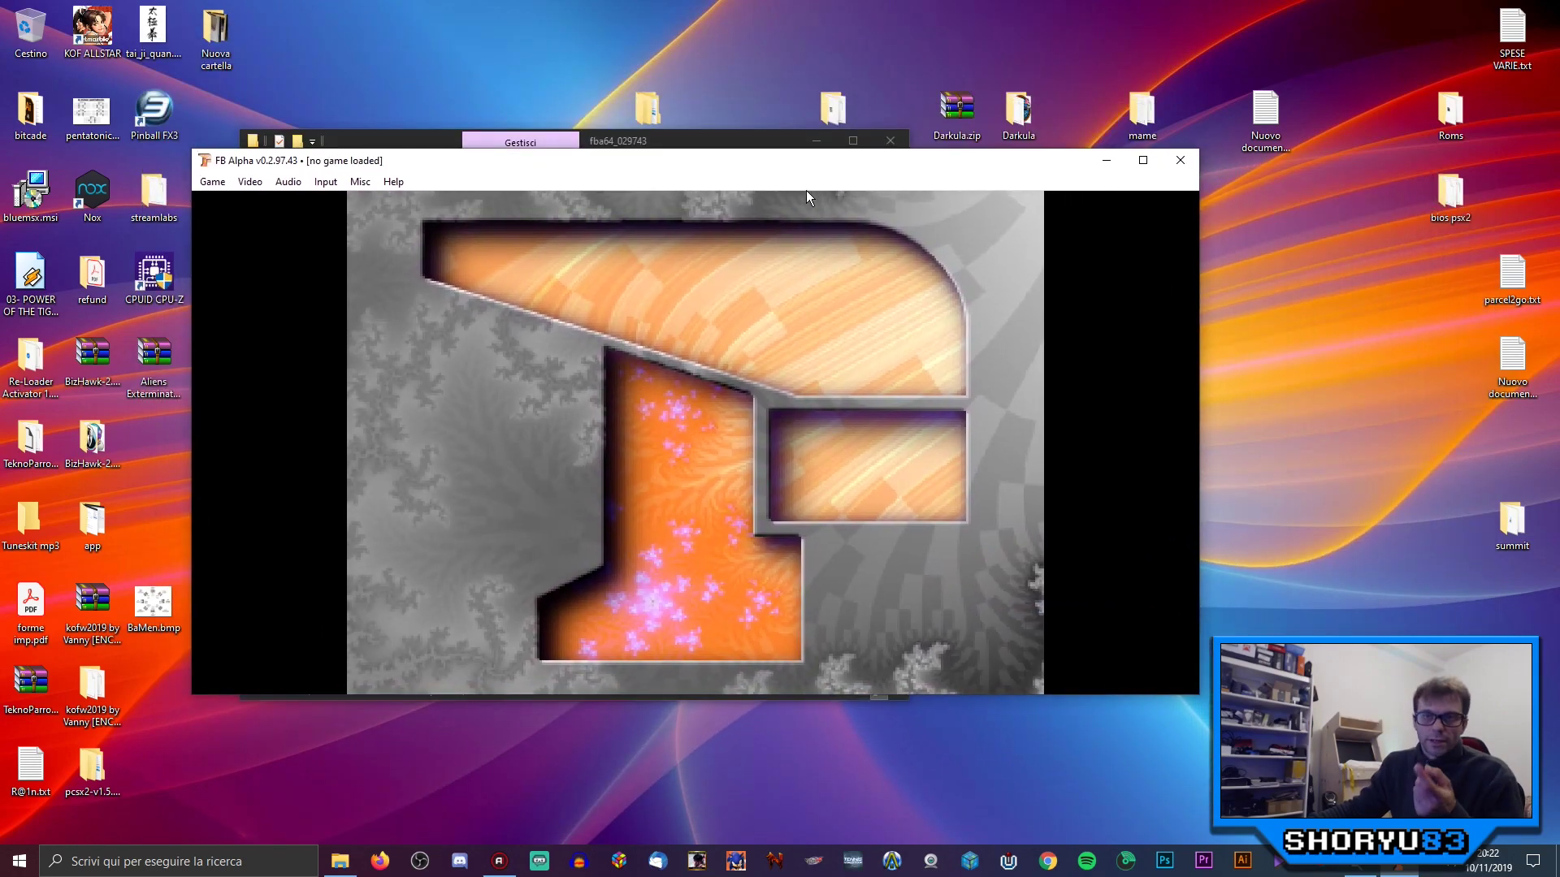
click(1103, 160)
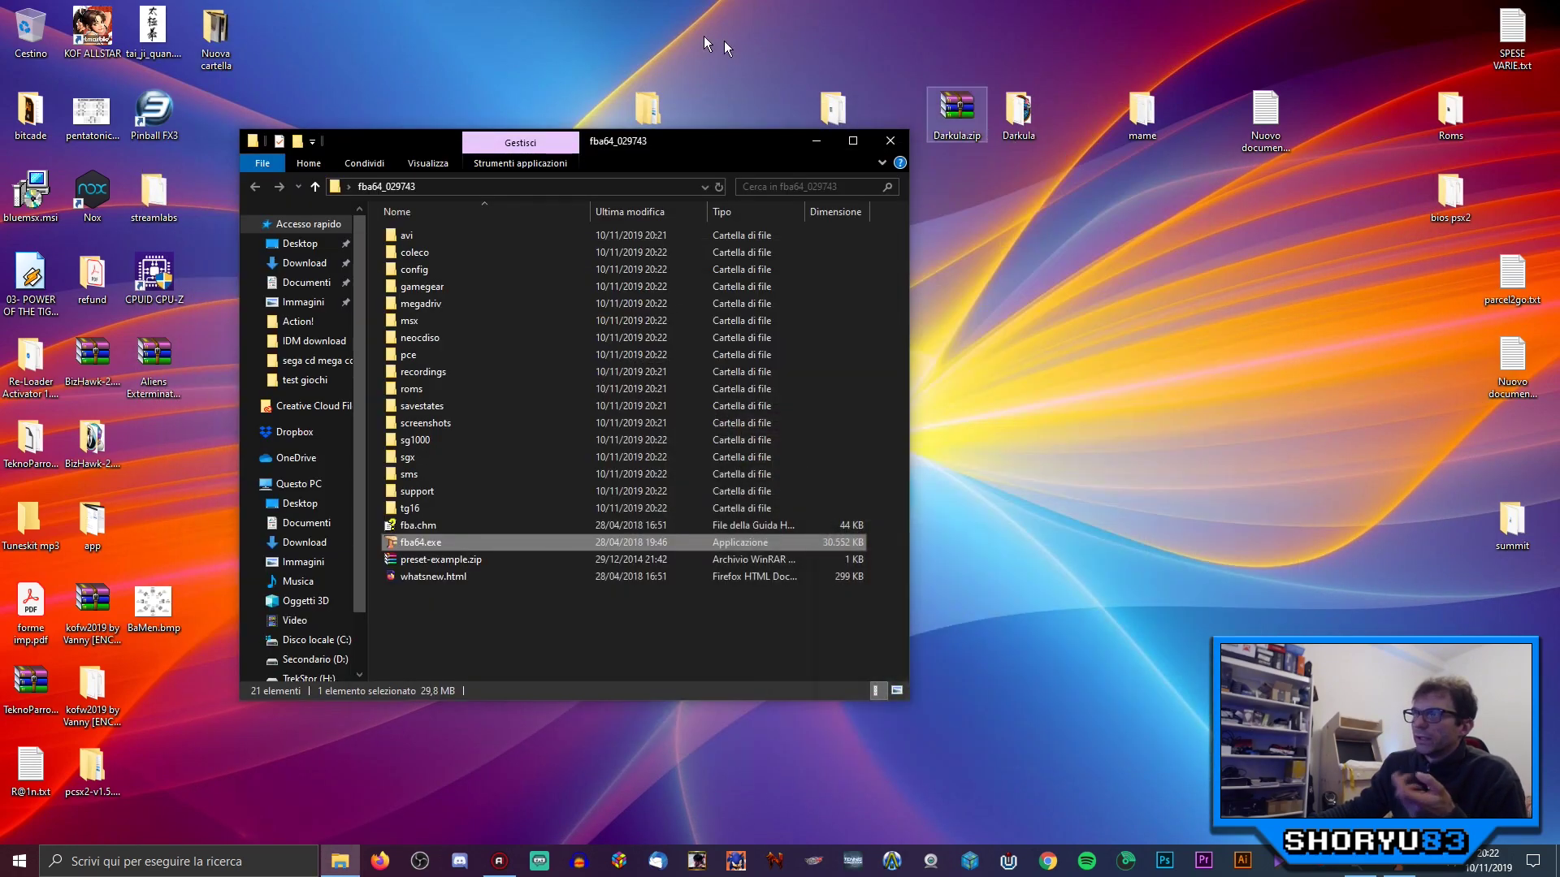
Step: Look inside the roms folder of fba64_029743 and return to the parent folder
click(544, 628)
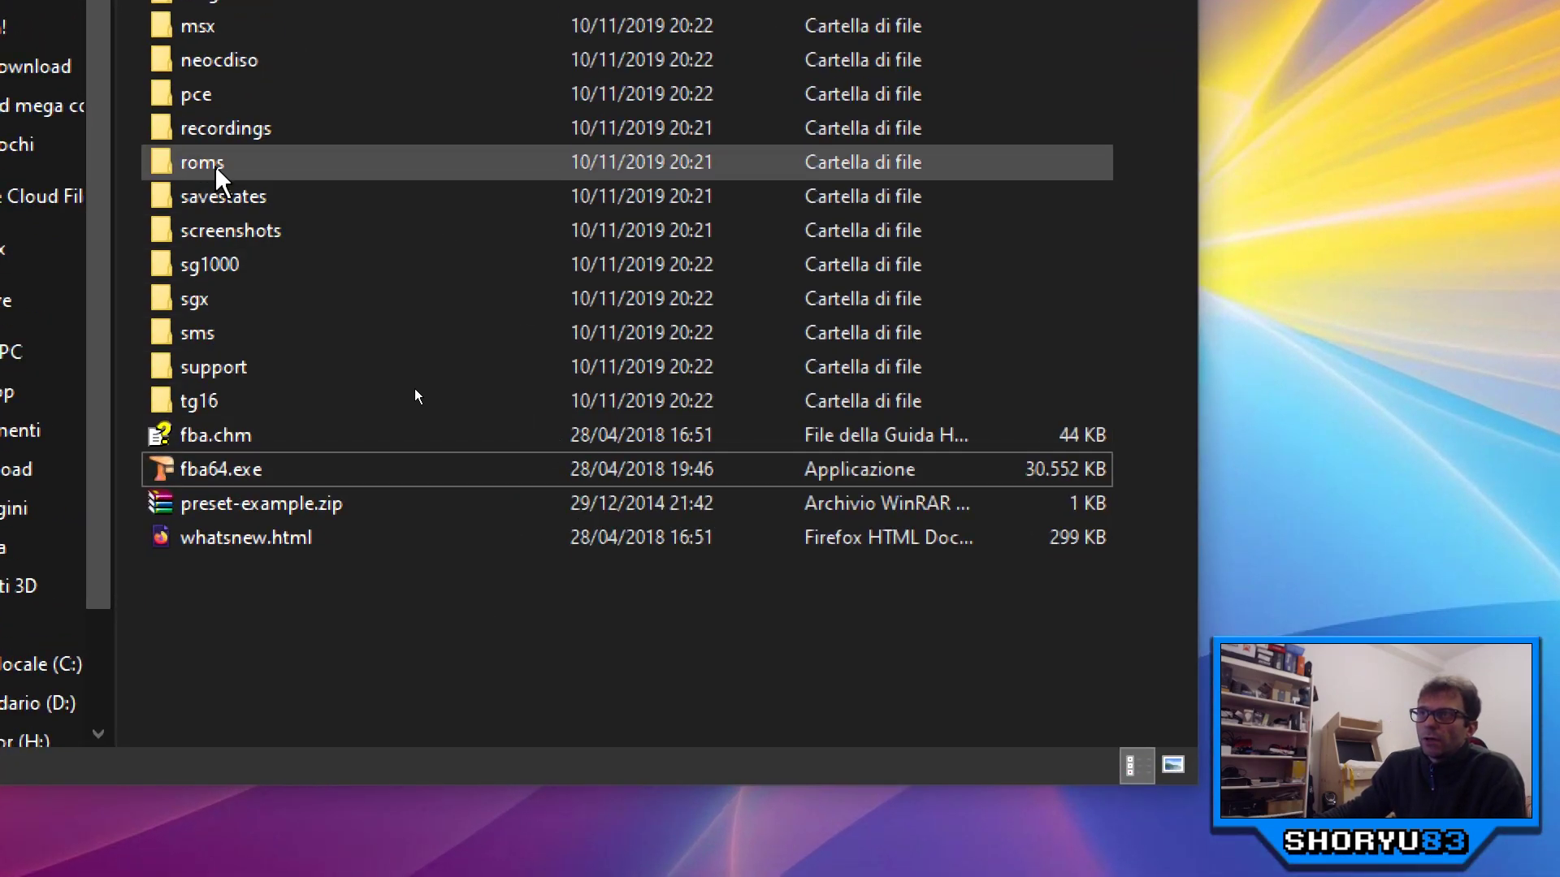
double_click(203, 162)
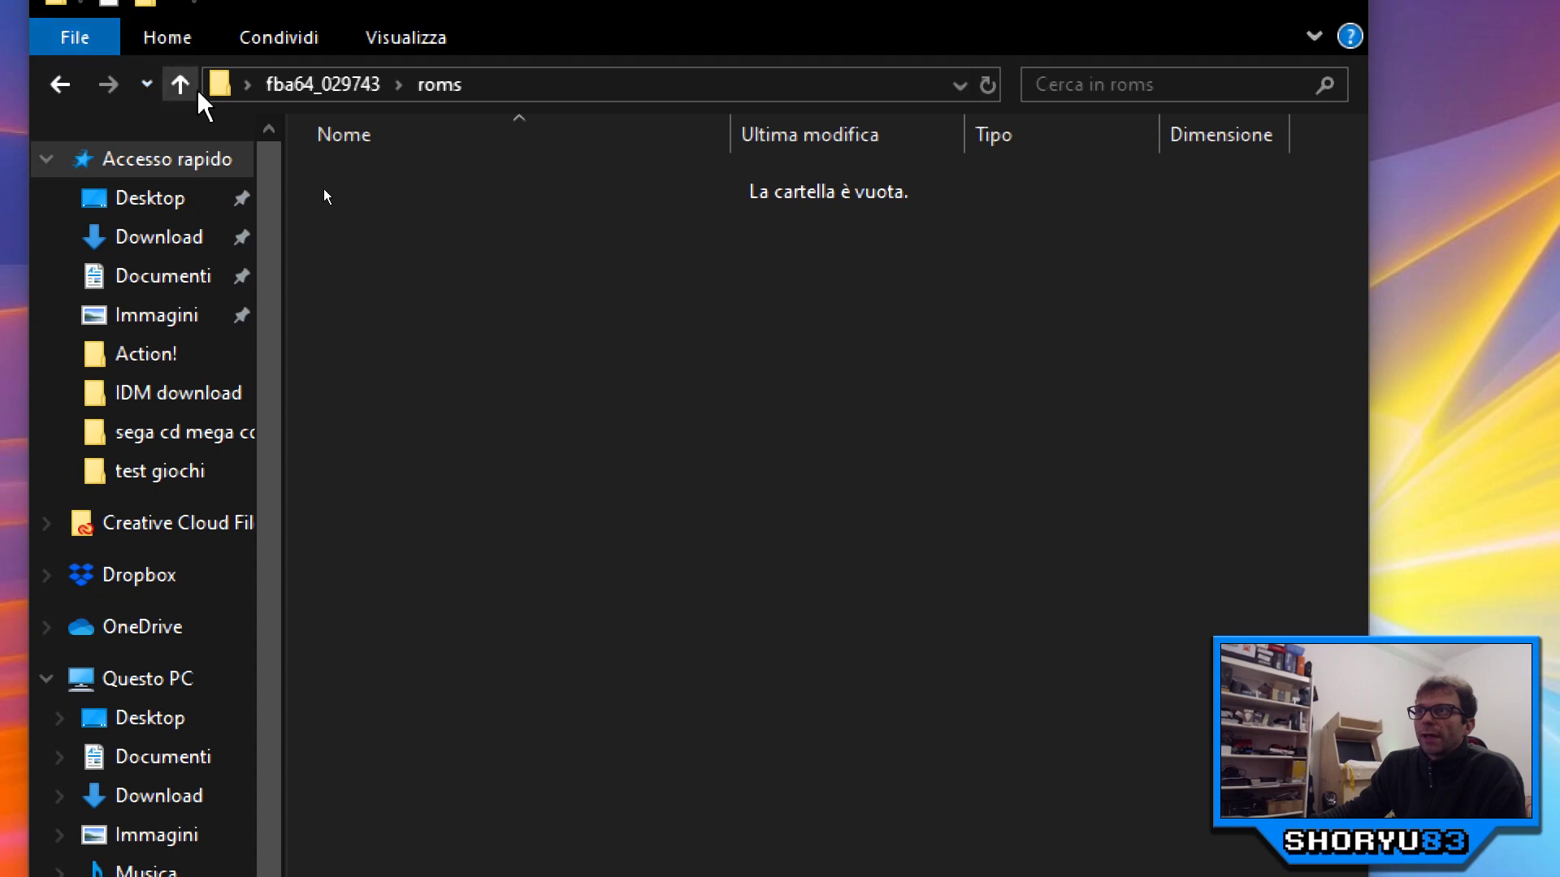
click(195, 89)
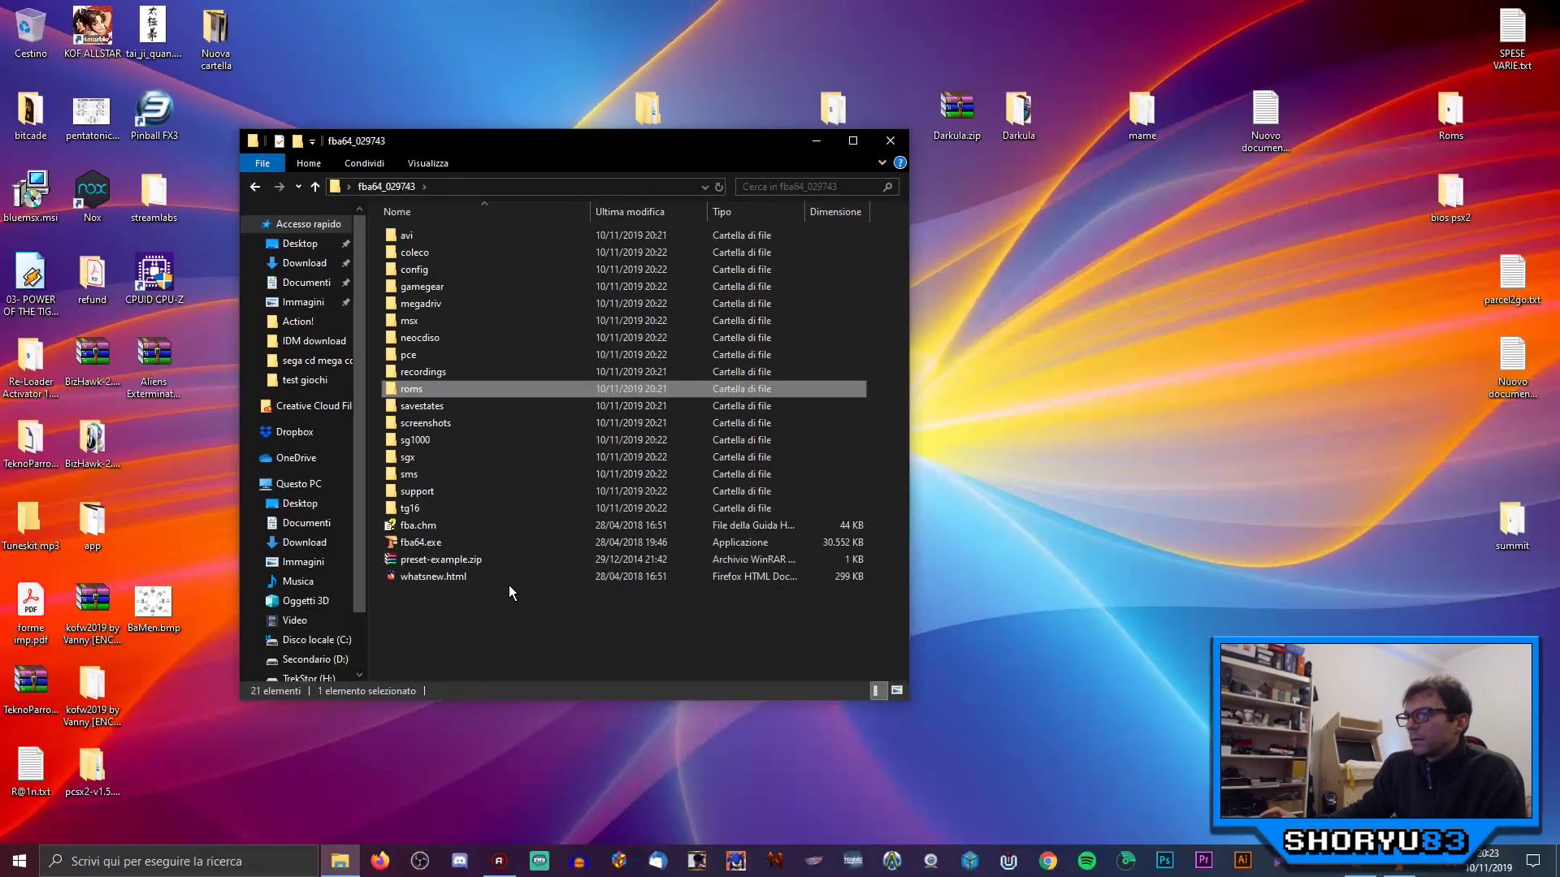
Step: Create a new folder named bios inside fba64_029743
right_click(441, 619)
mouse_move(503, 582)
click(684, 583)
text(bios)
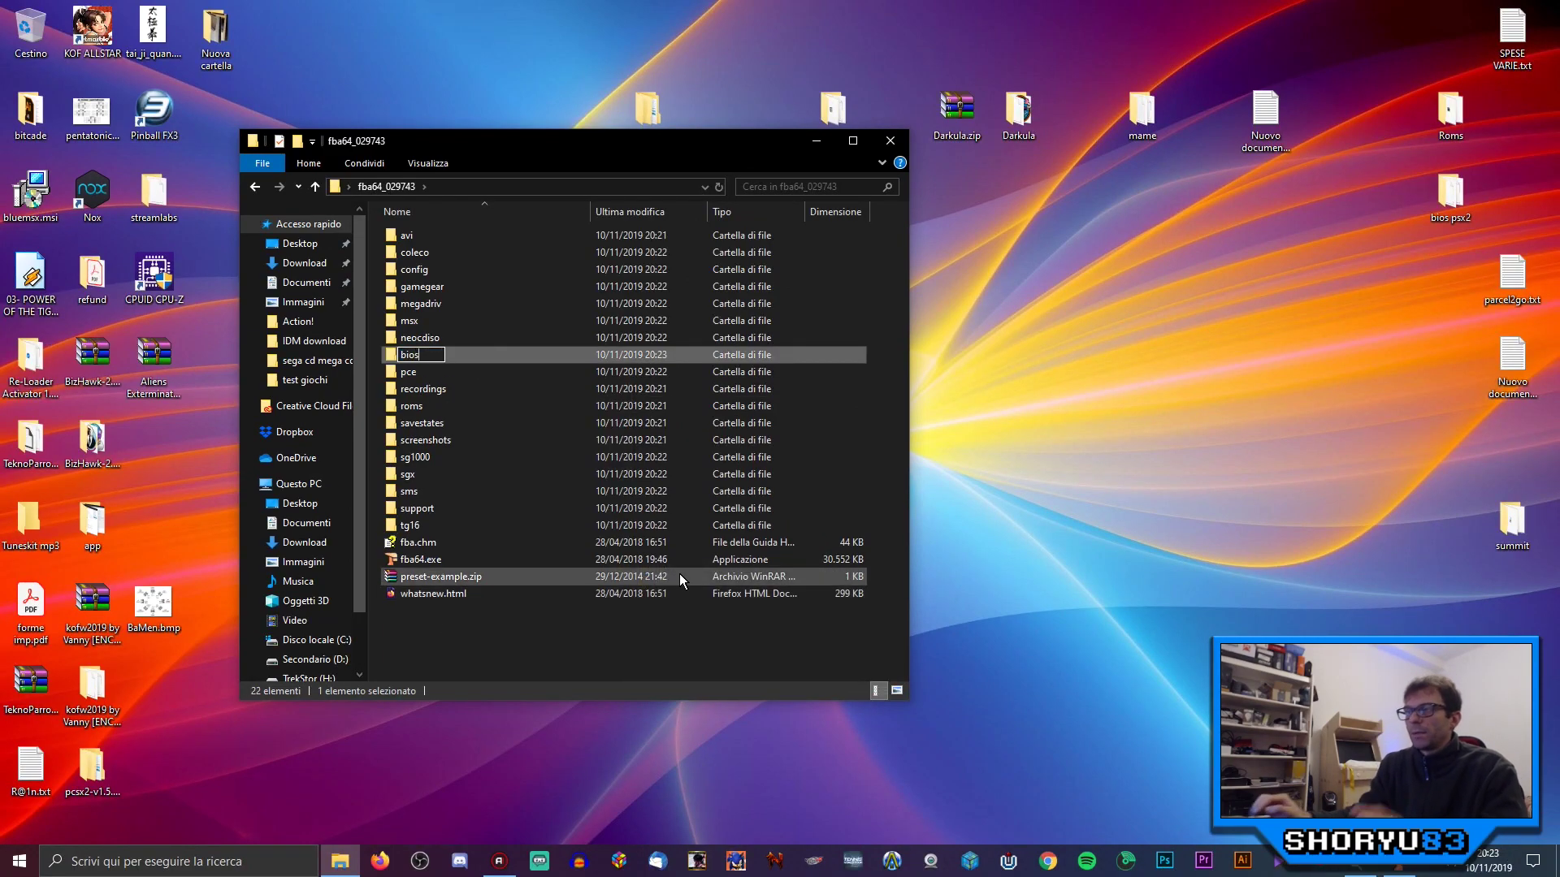
click(637, 627)
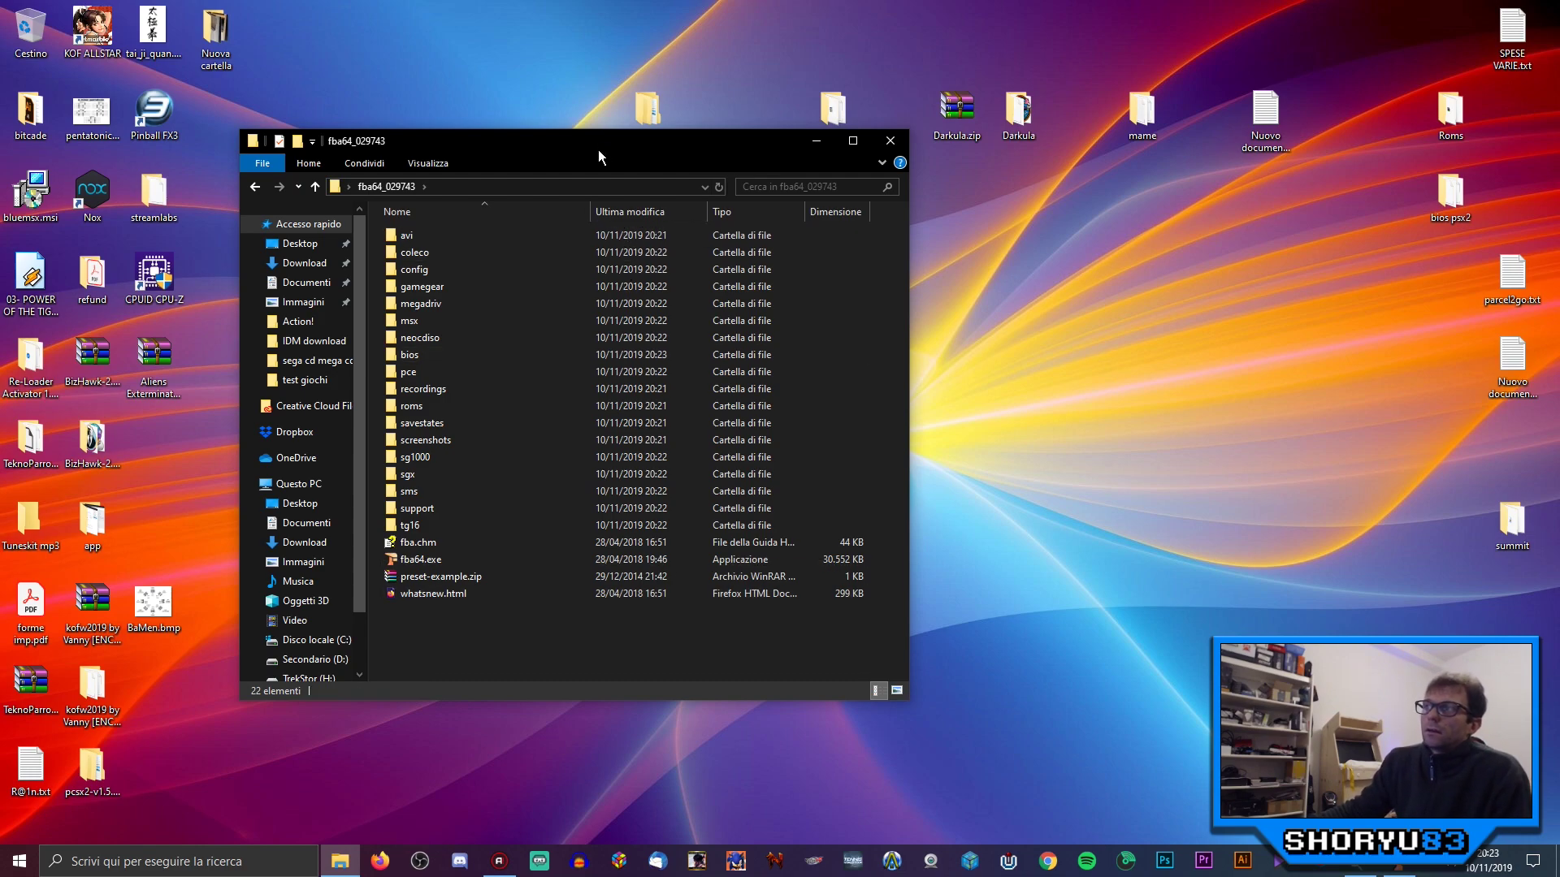
Step: Move the fba64_029743 window away from the extracted folder's desktop icon and open the new bios folder
drag(598, 150, 872, 122)
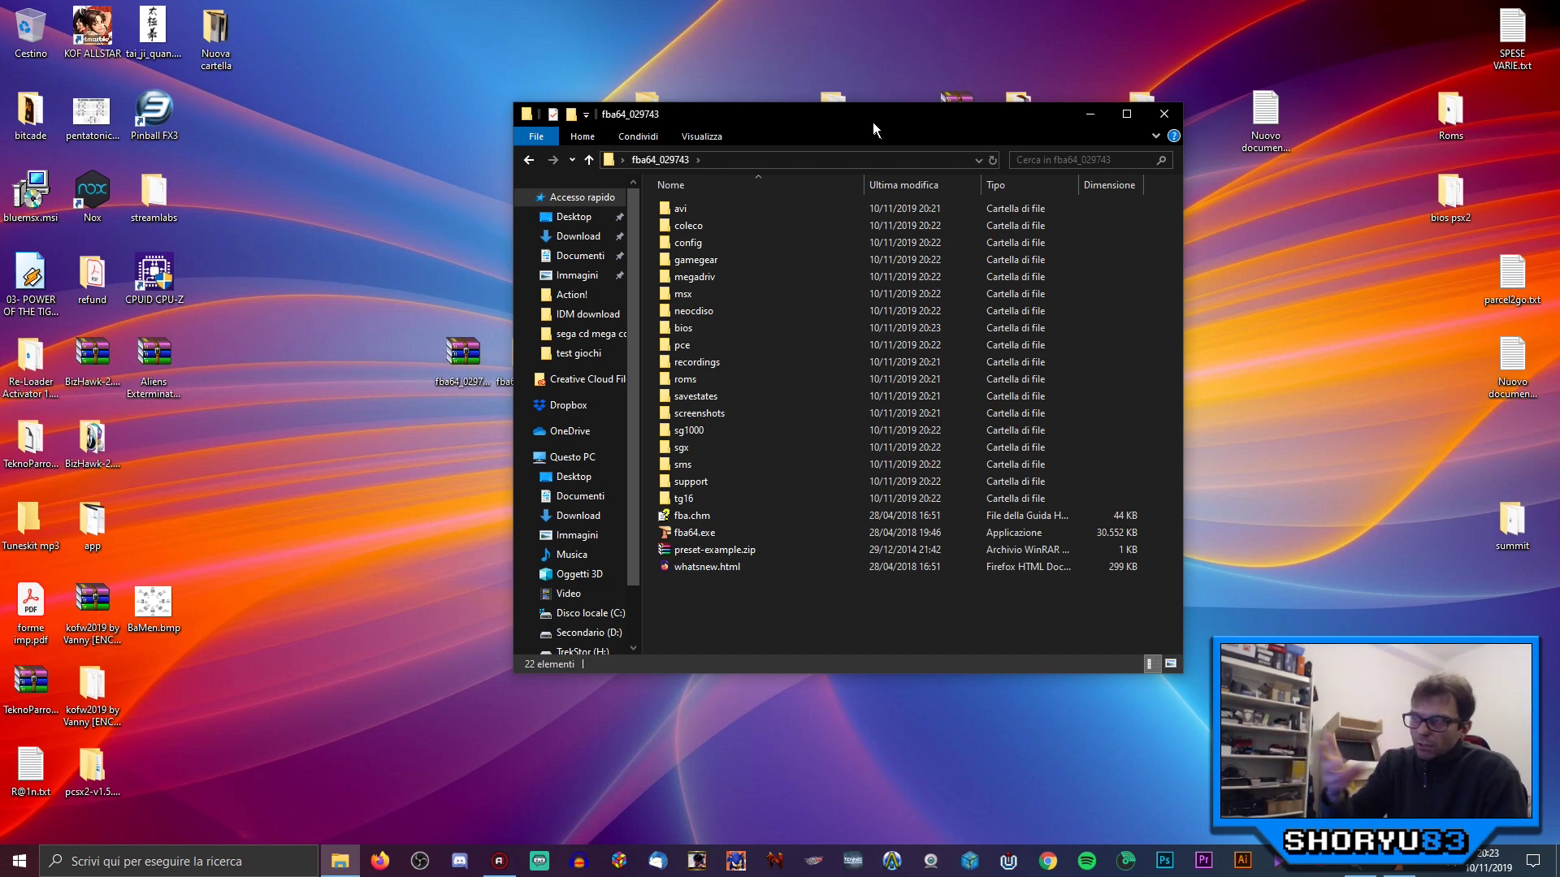
drag(934, 118, 1036, 121)
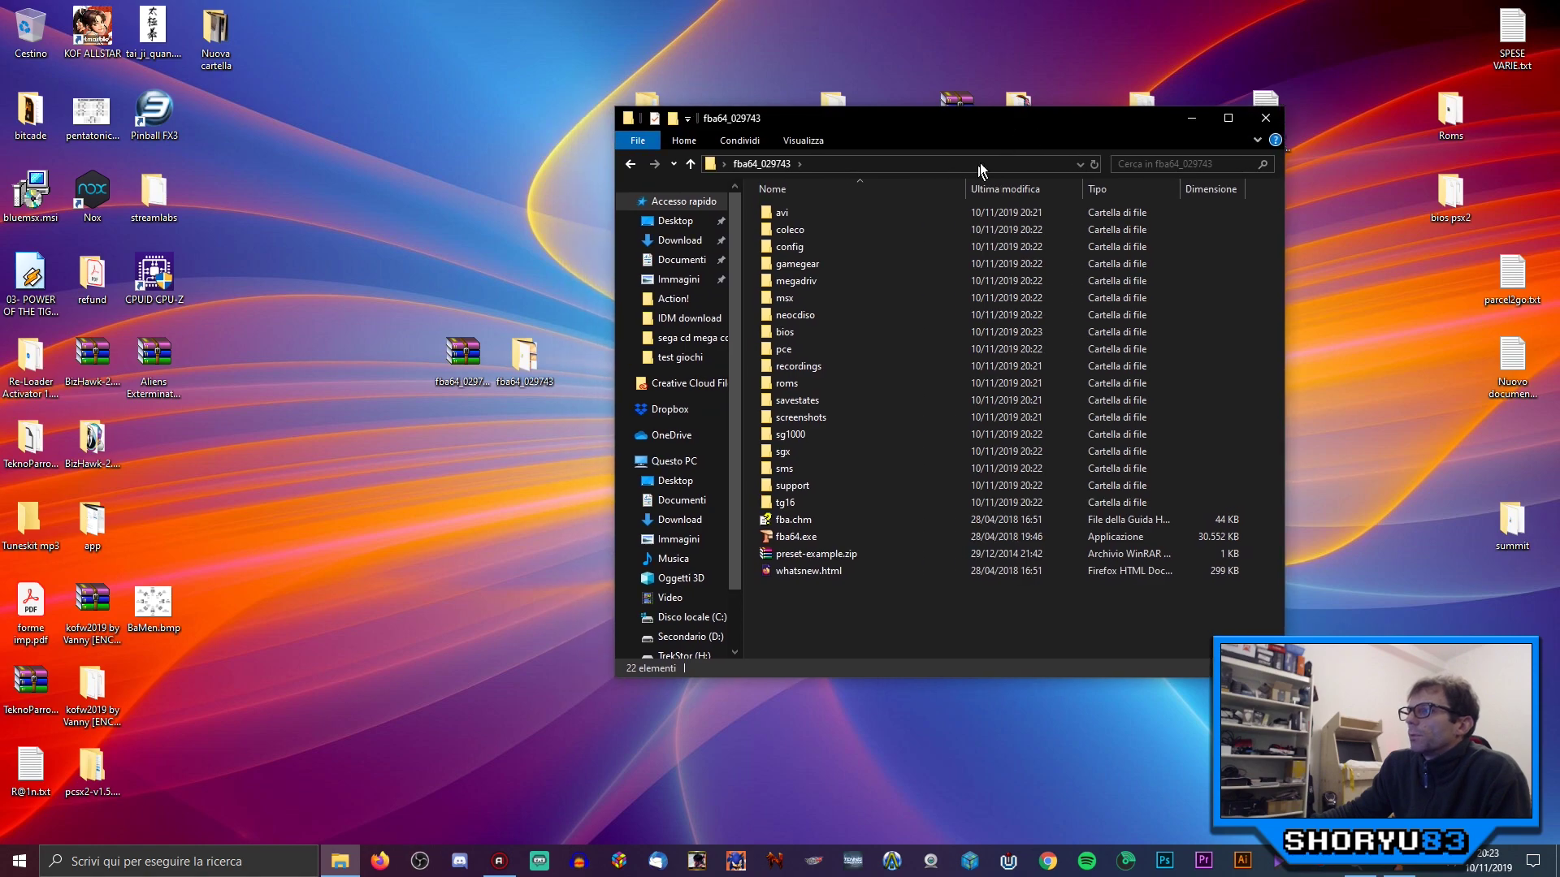
double_click(797, 335)
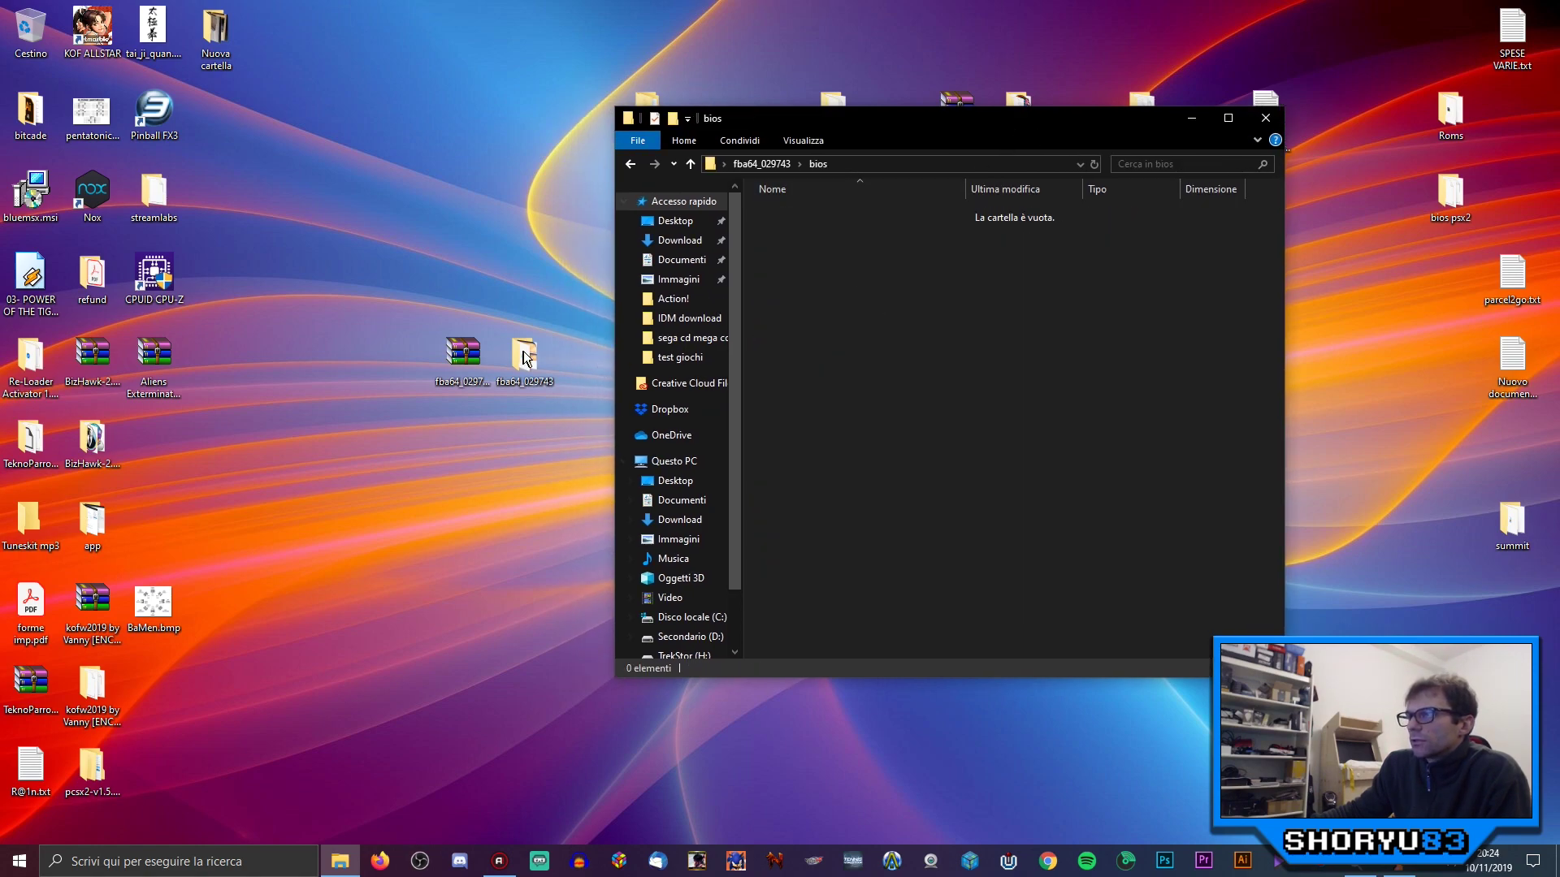
Step: Rearrange the fba64 archive and the fb folder on the desktop, and open fb in a second window beside the bios folder
drag(459, 363, 337, 282)
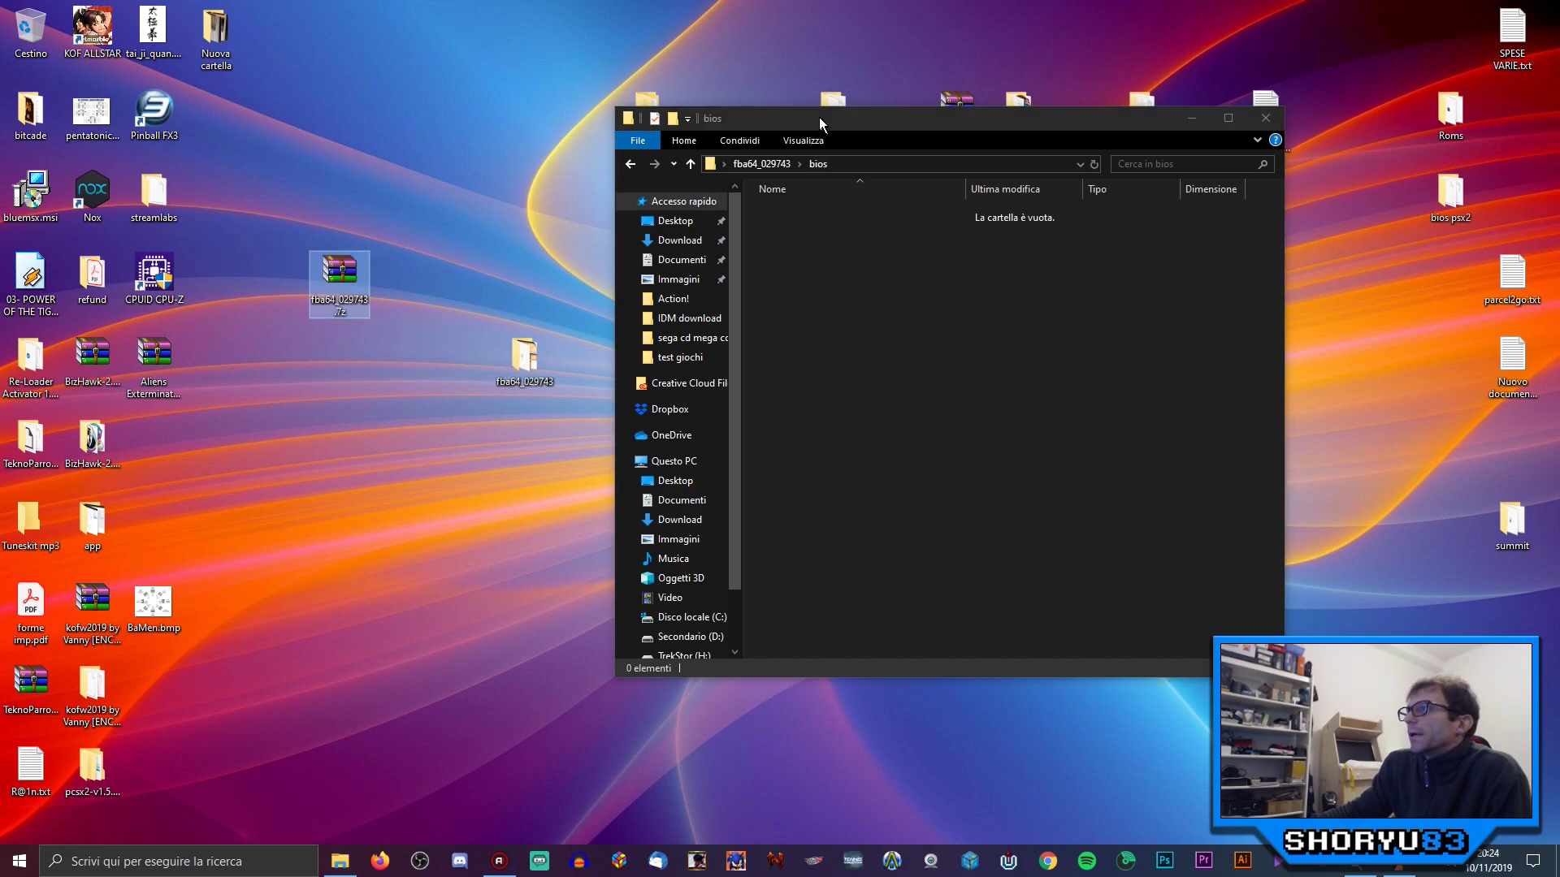
drag(707, 112, 742, 130)
drag(647, 106, 416, 359)
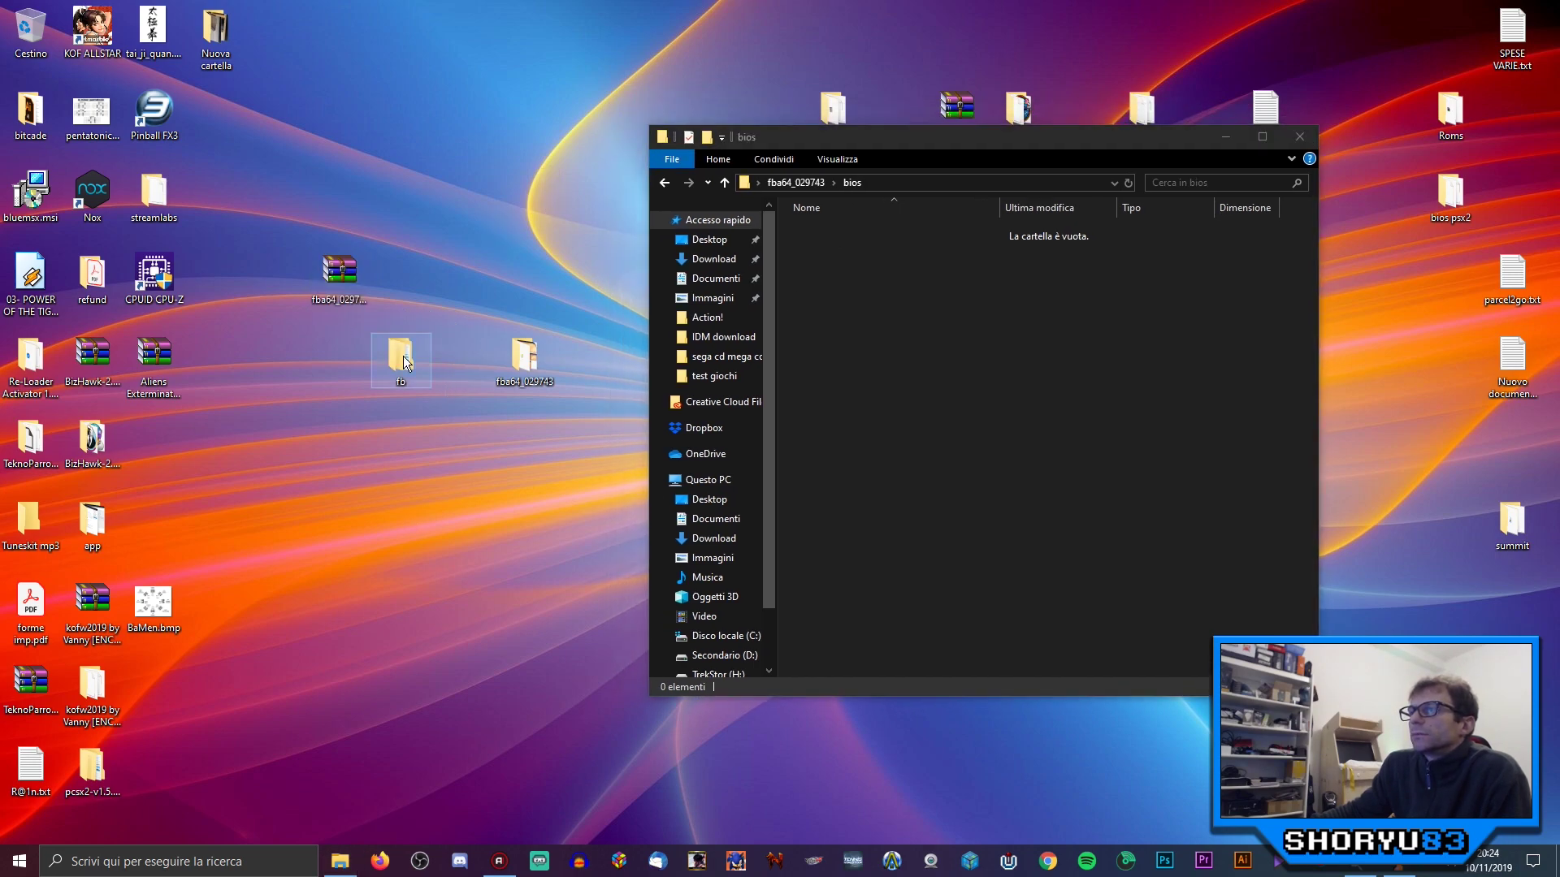
double_click(402, 356)
drag(934, 158, 294, 320)
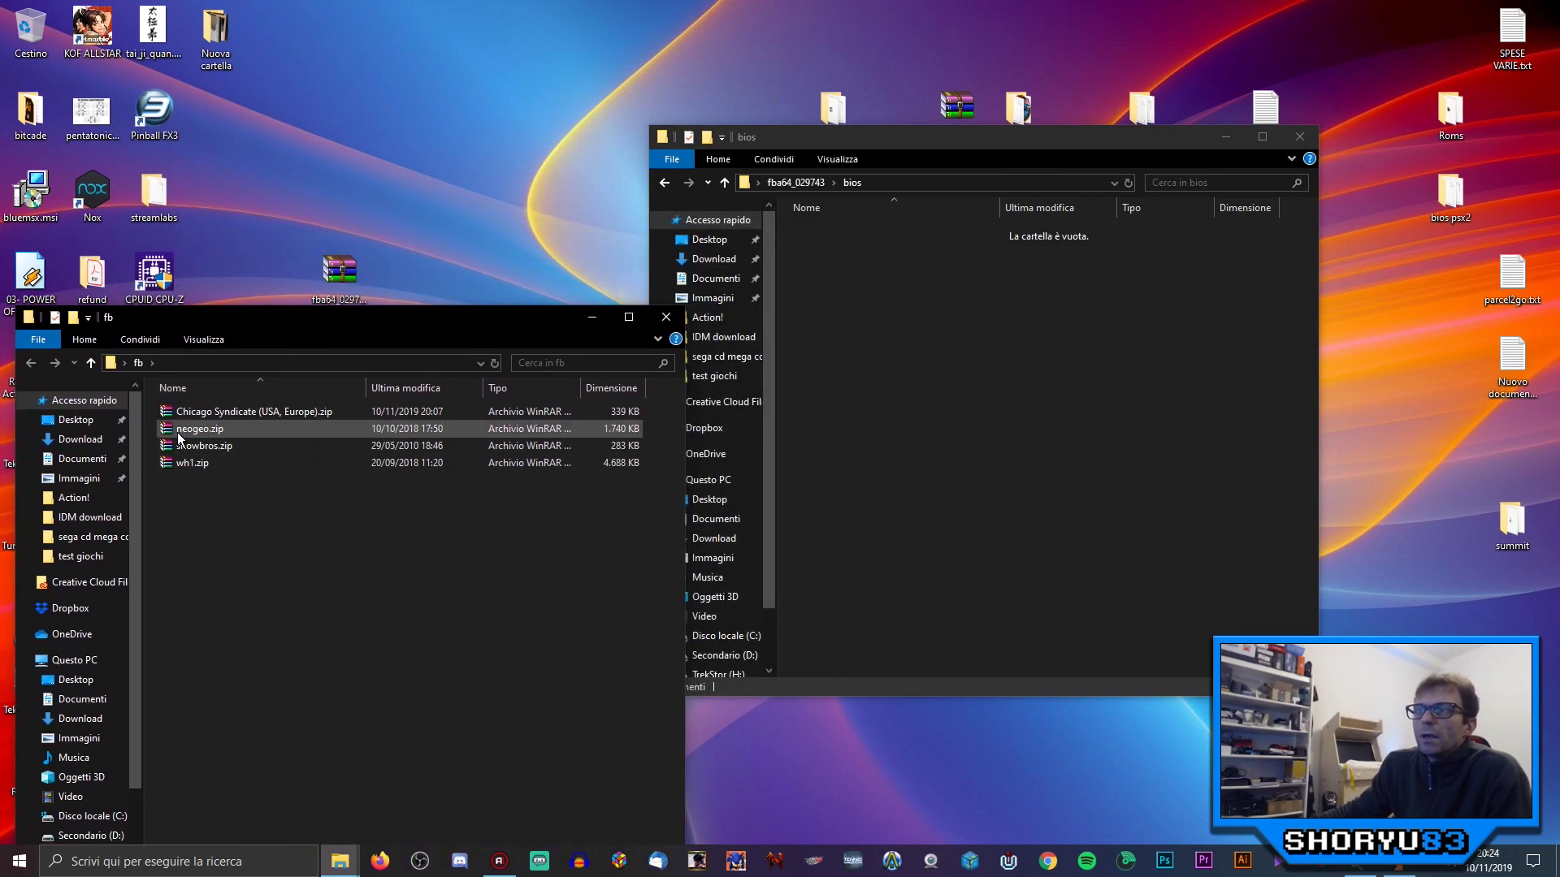
Step: Move neogeo.zip from the fb folder into the bios folder and reposition both folder windows
drag(171, 439, 885, 343)
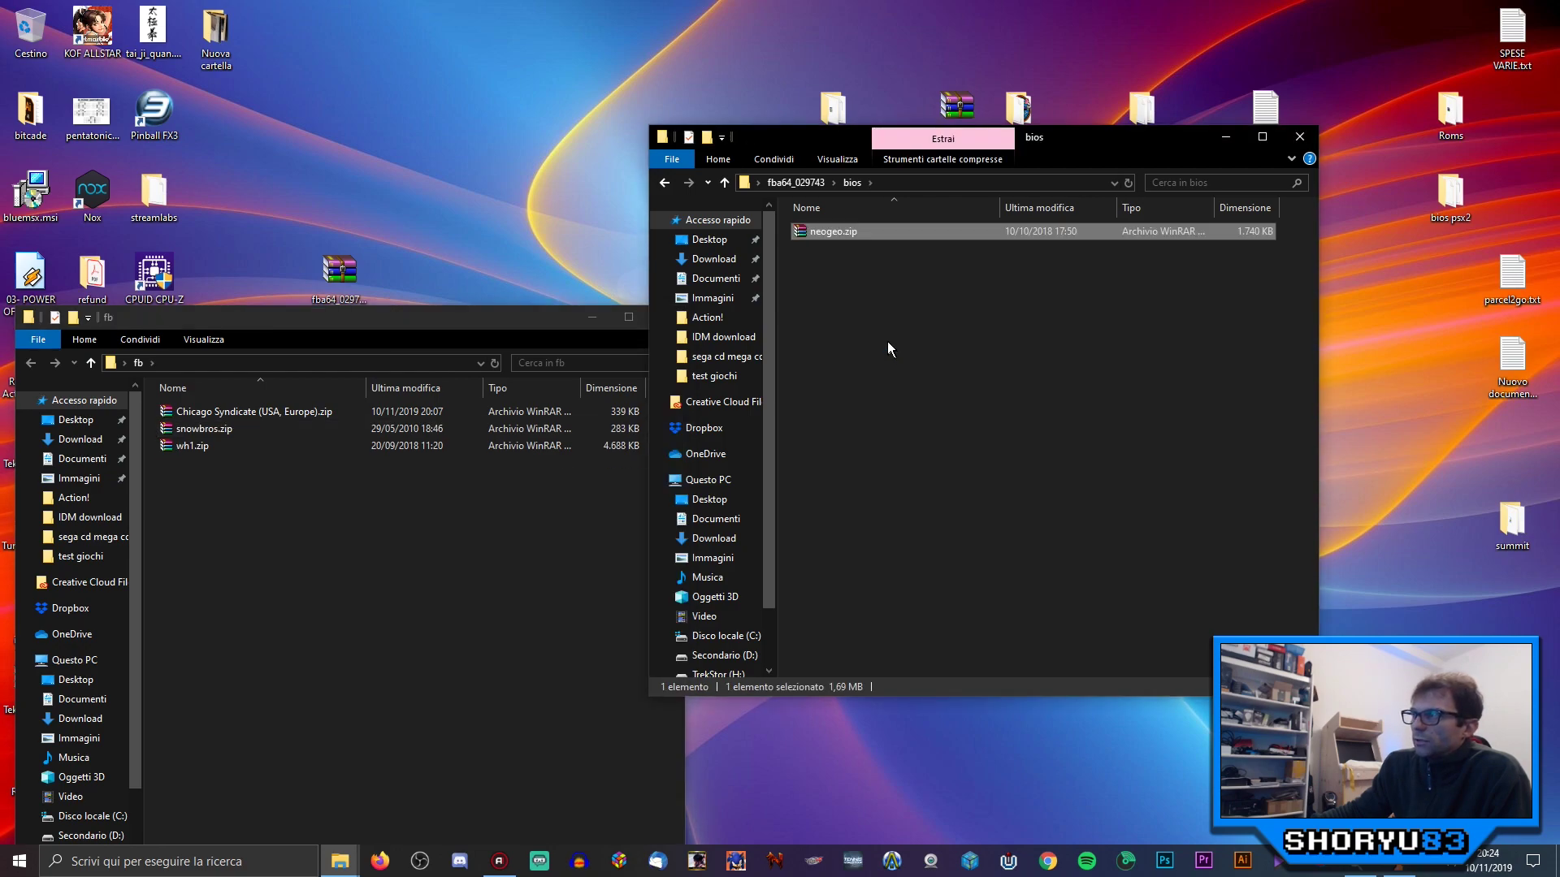
drag(513, 319, 484, 308)
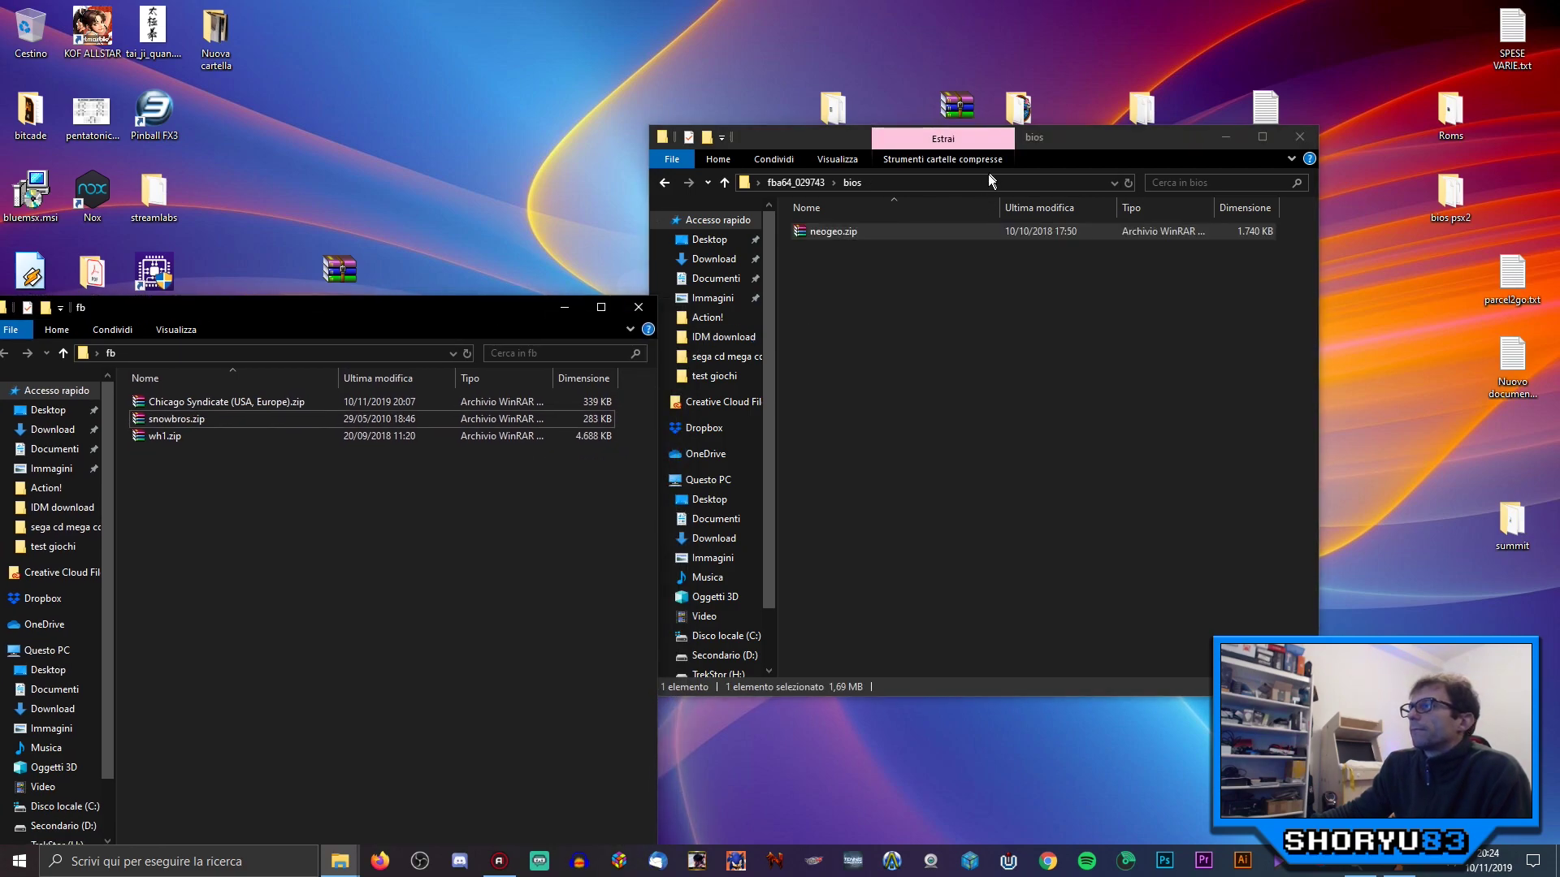
drag(1074, 140, 780, 169)
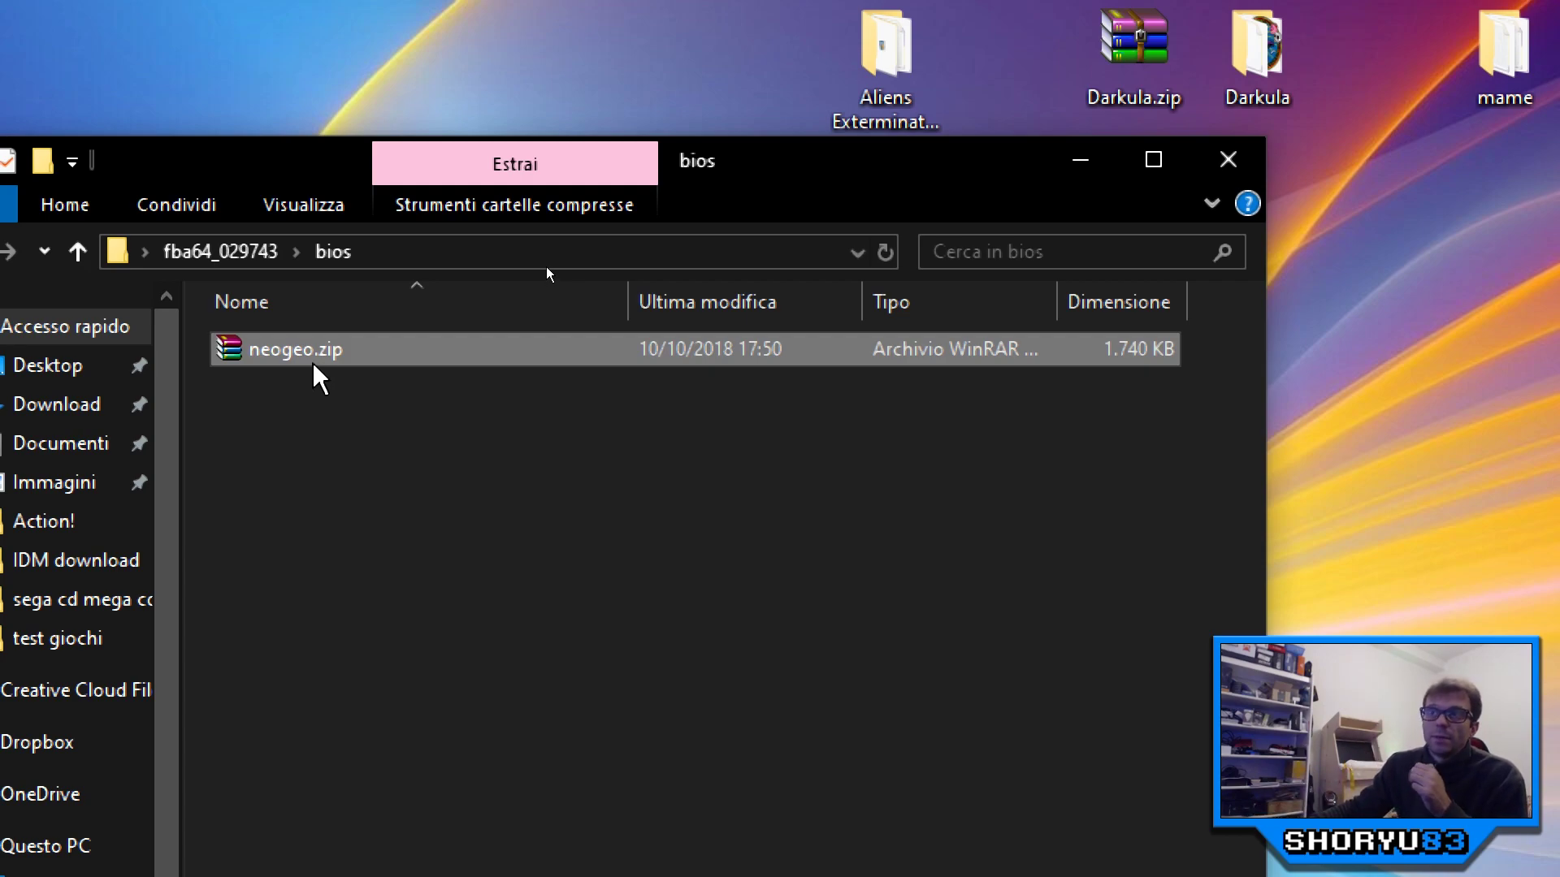
drag(926, 170, 1155, 124)
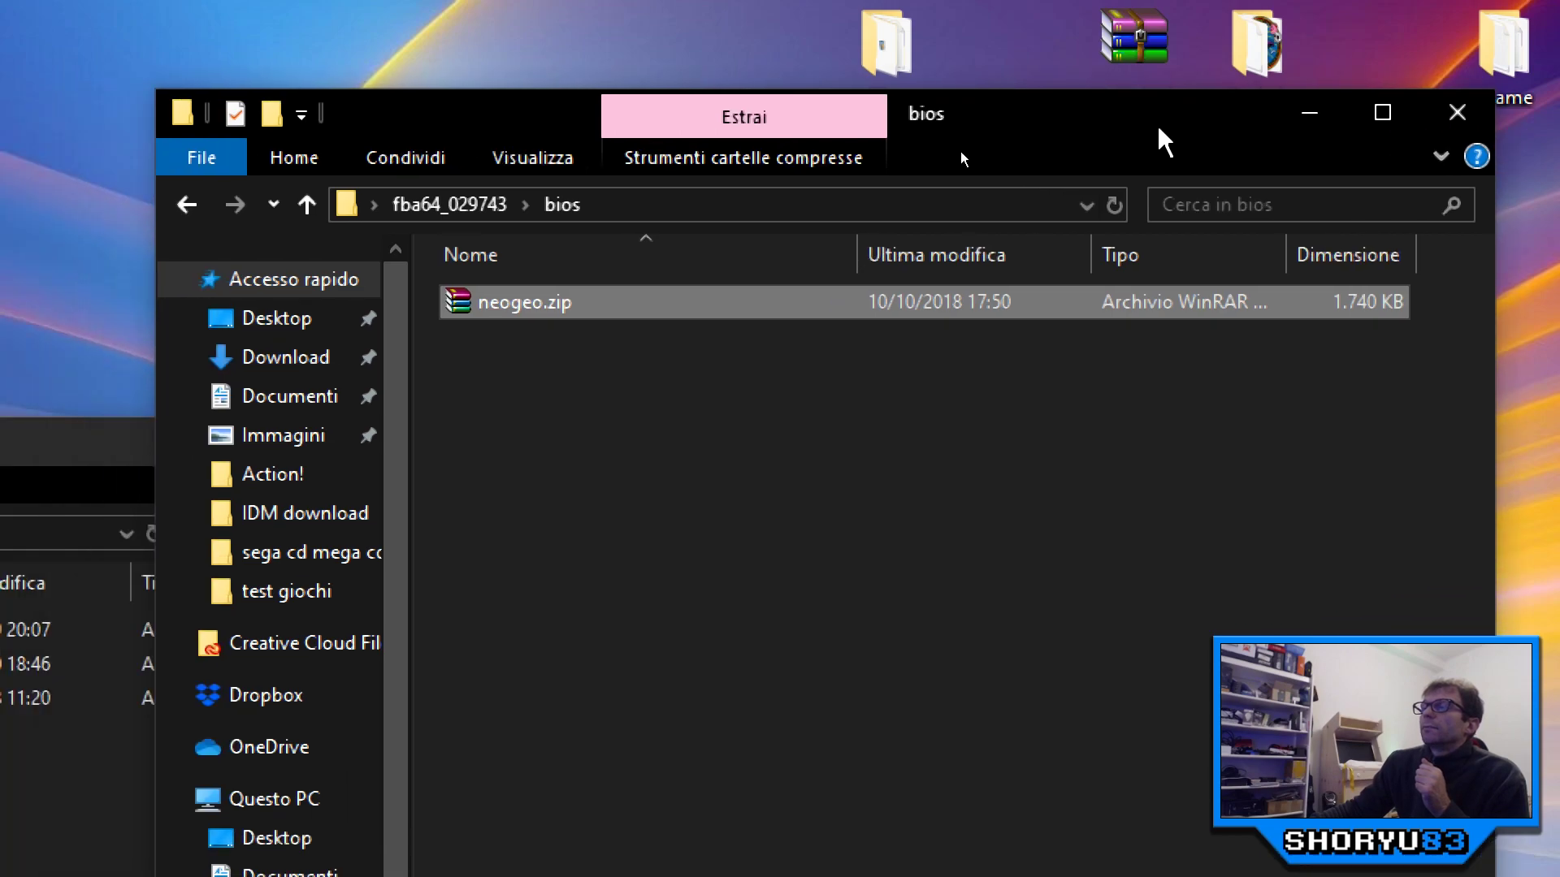
Step: Return the bios window to fba64_029743 and examine the snowbros, wh1 and Chicago Syndicate archives in the fb folder
click(306, 205)
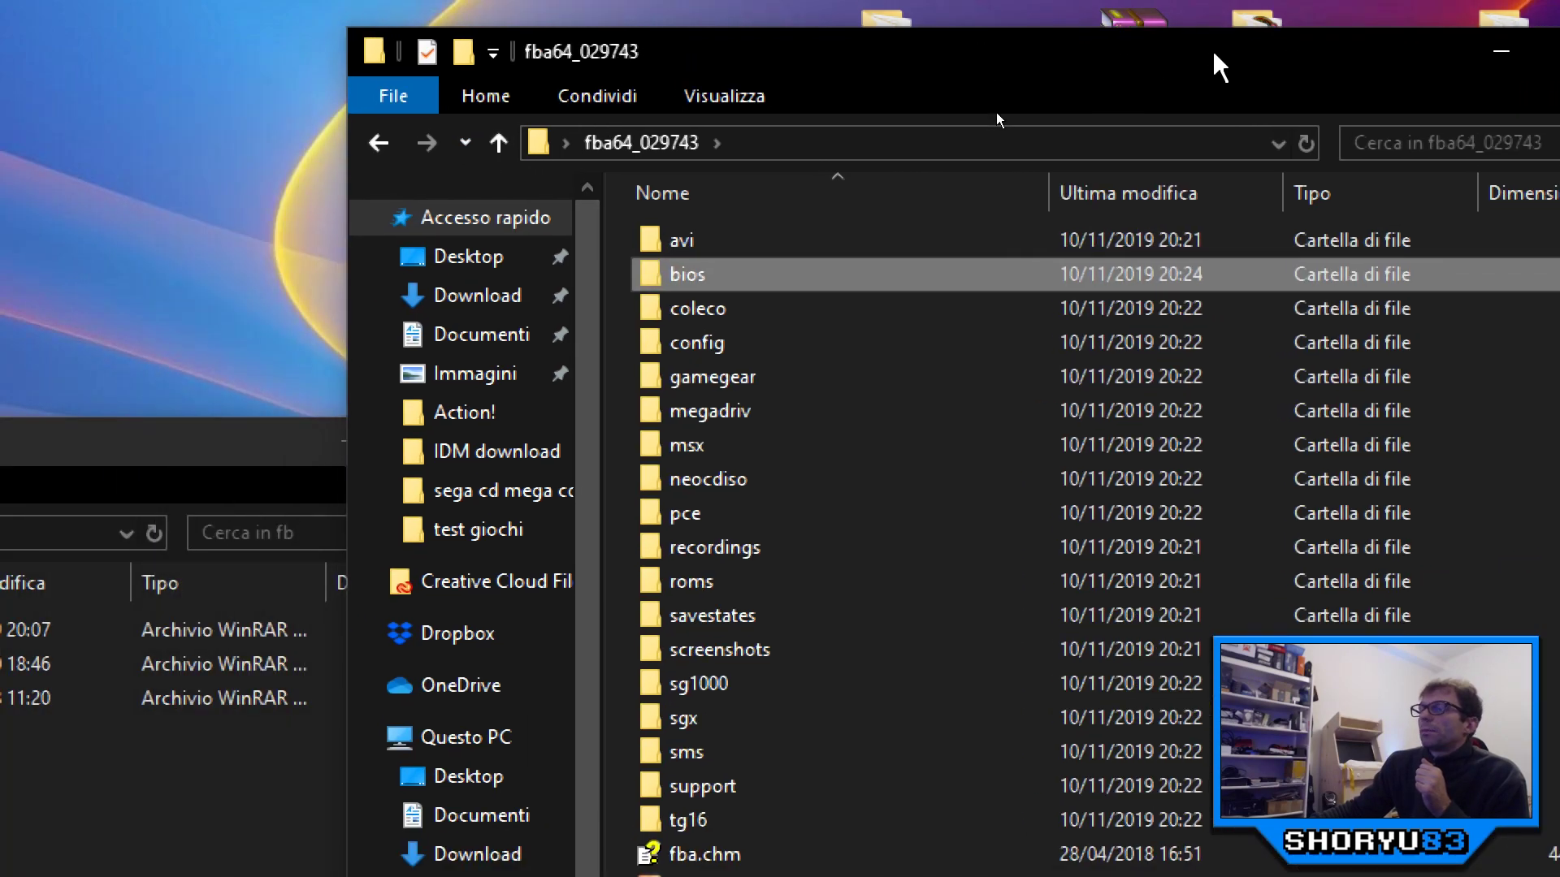
drag(234, 455, 905, 184)
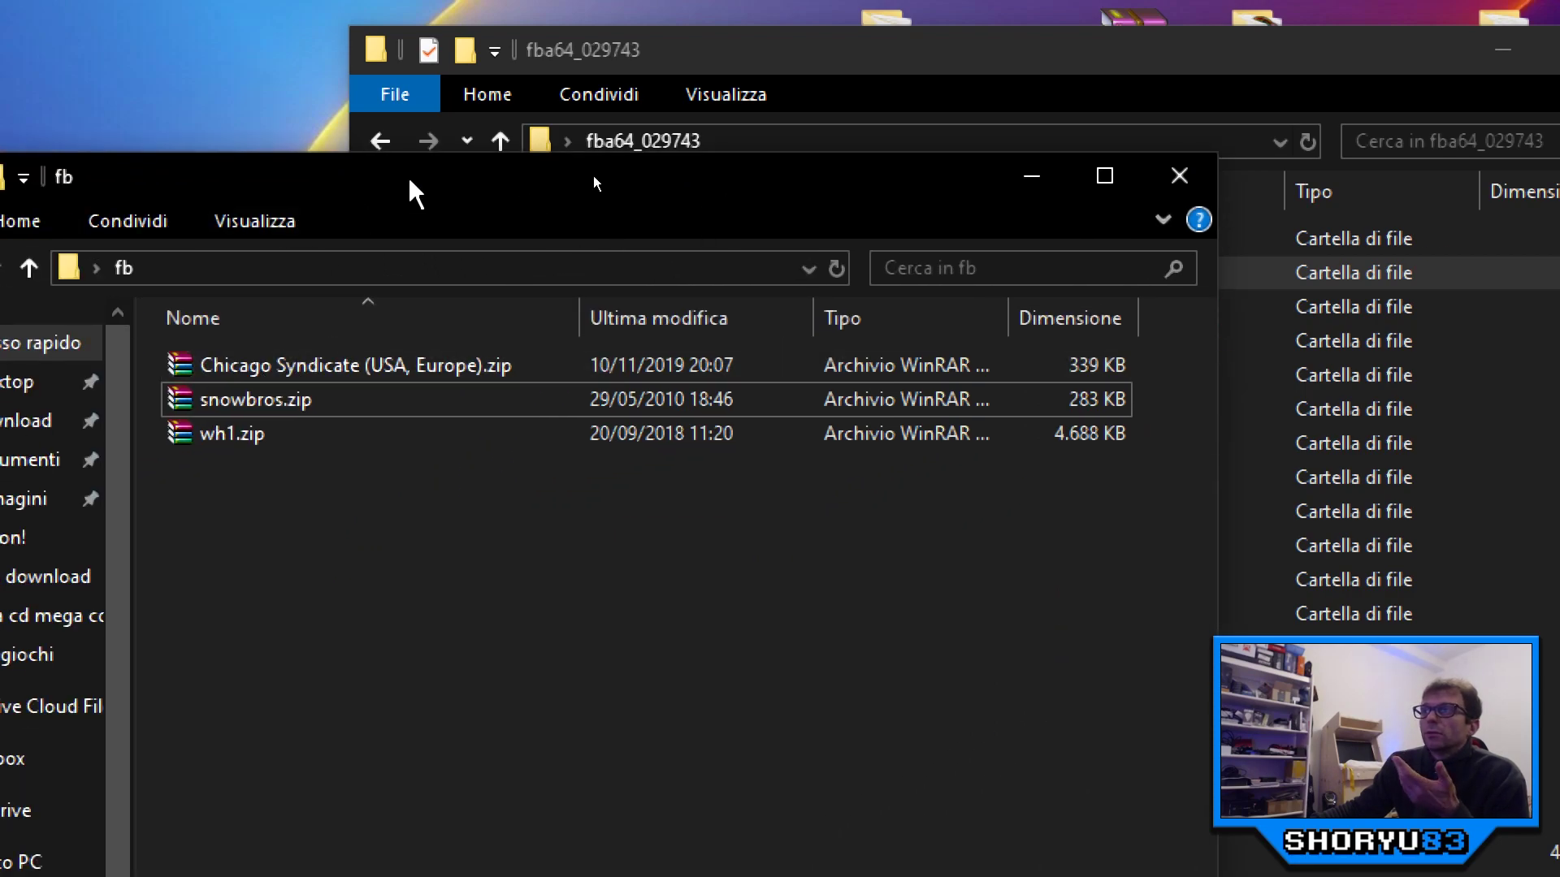
drag(411, 192, 473, 101)
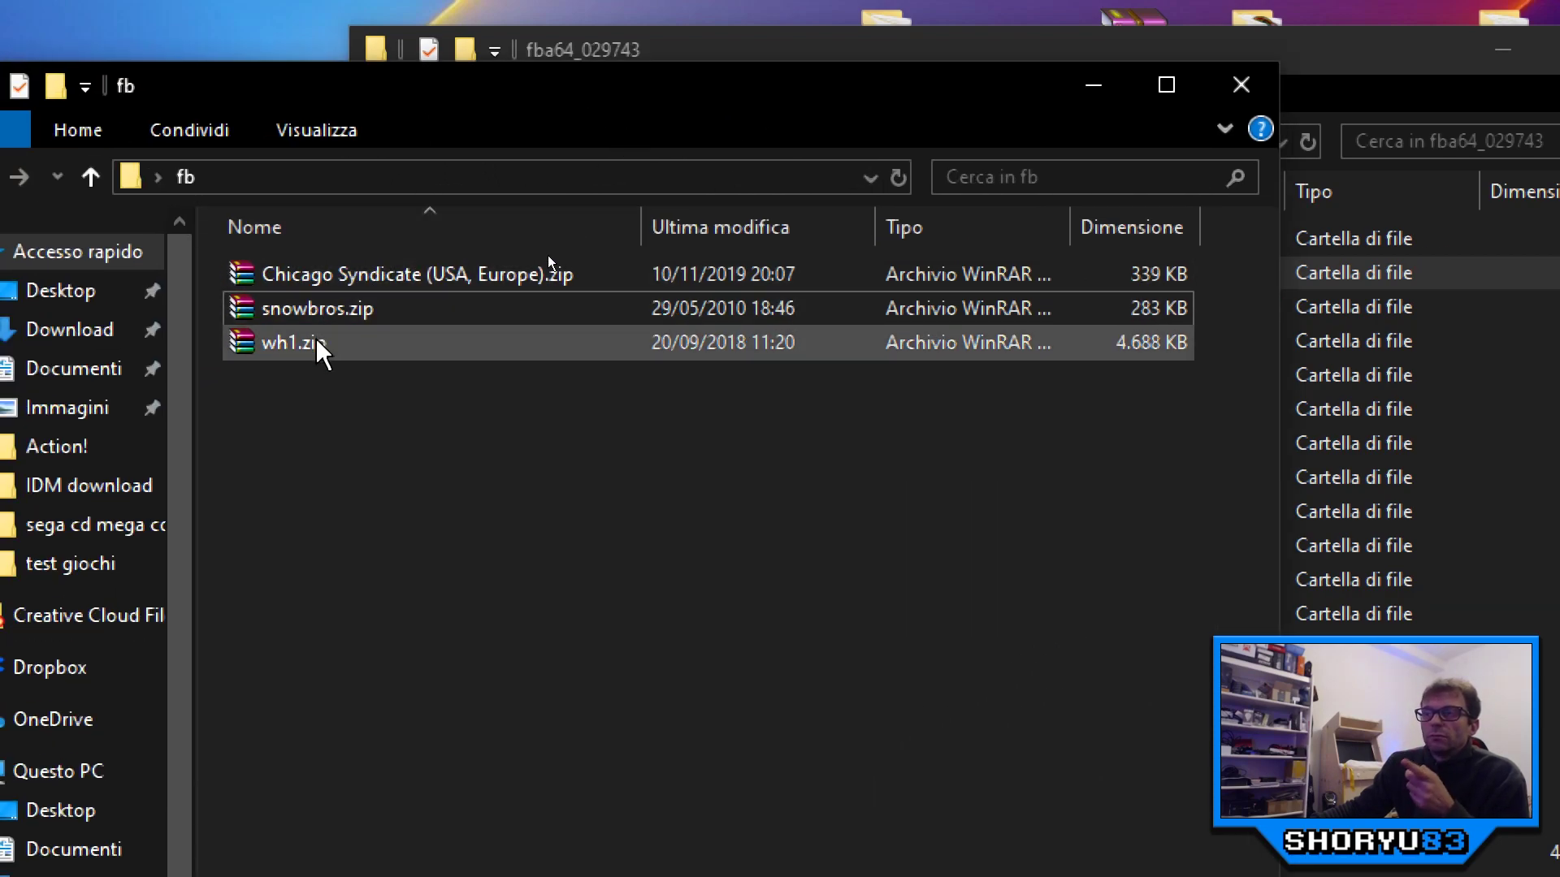
click(331, 308)
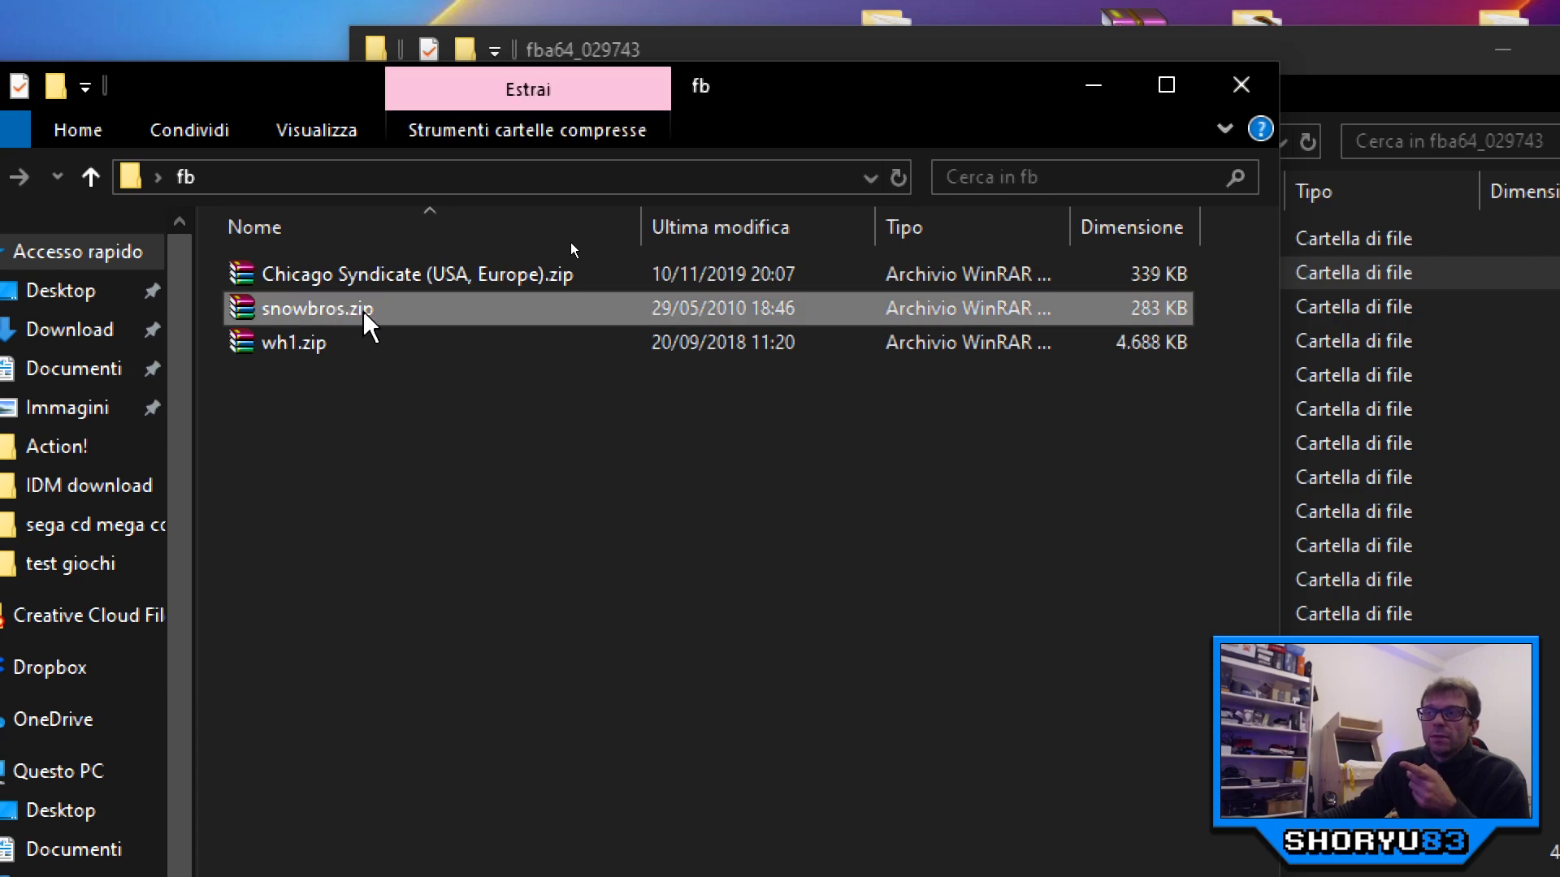
click(305, 344)
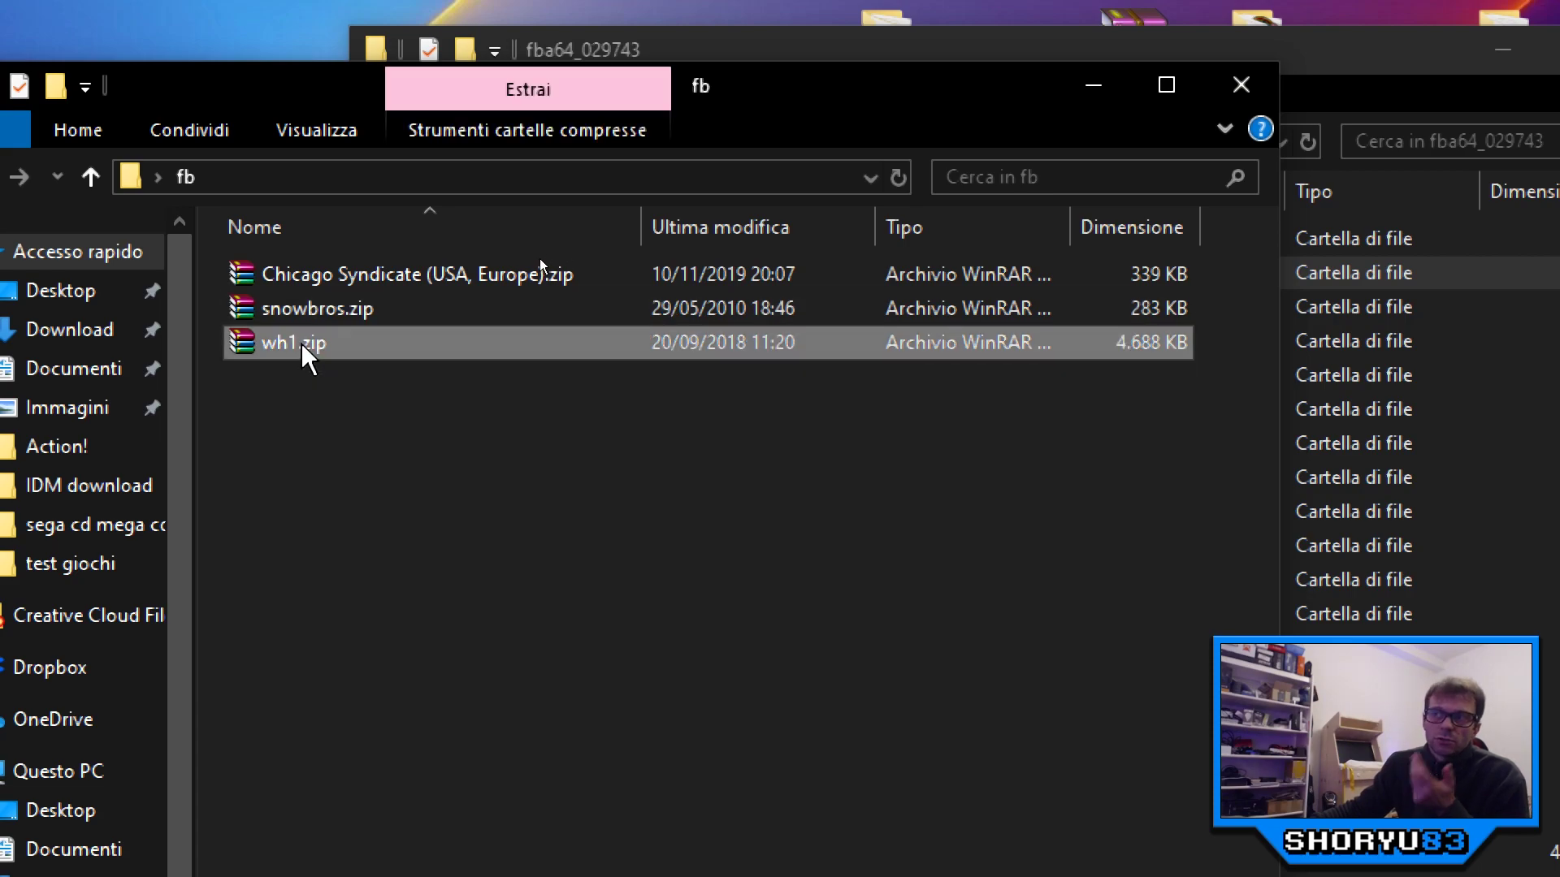
click(345, 317)
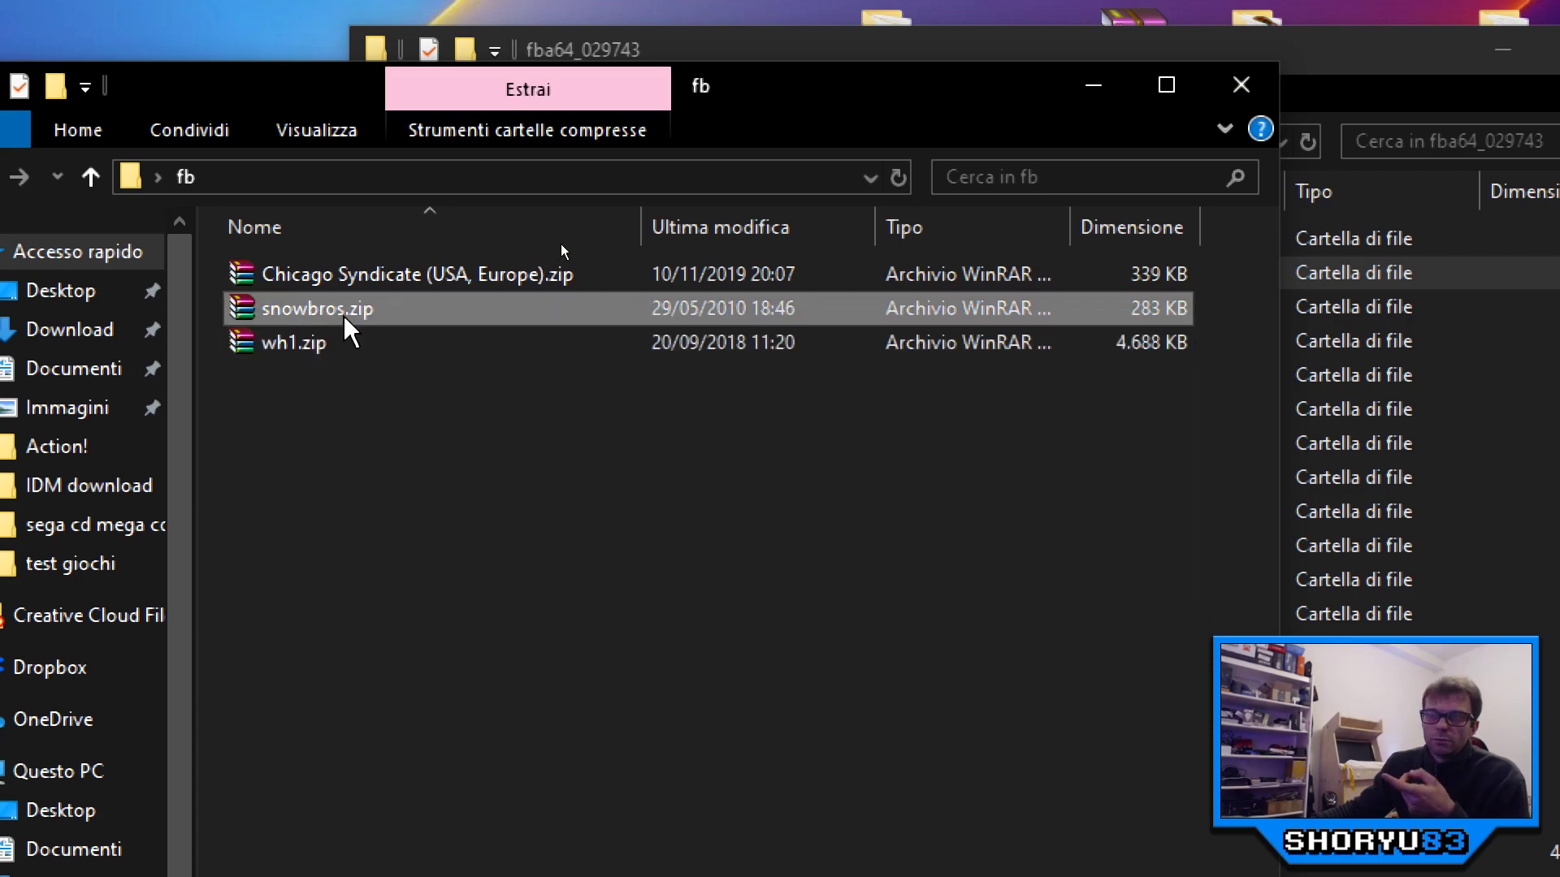
ctrl+click(398, 274)
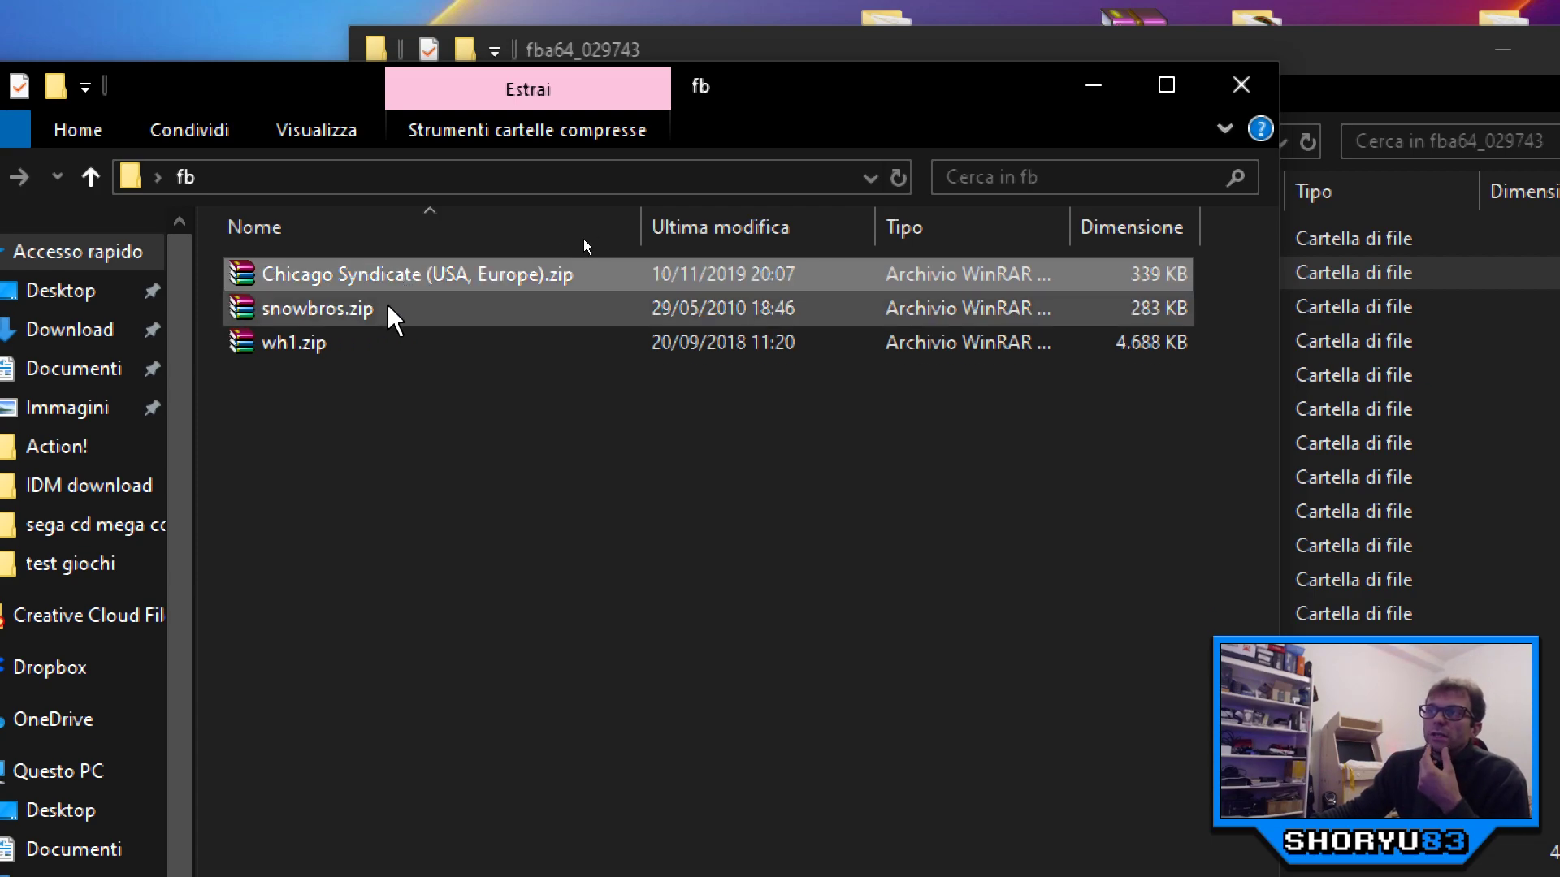
click(438, 276)
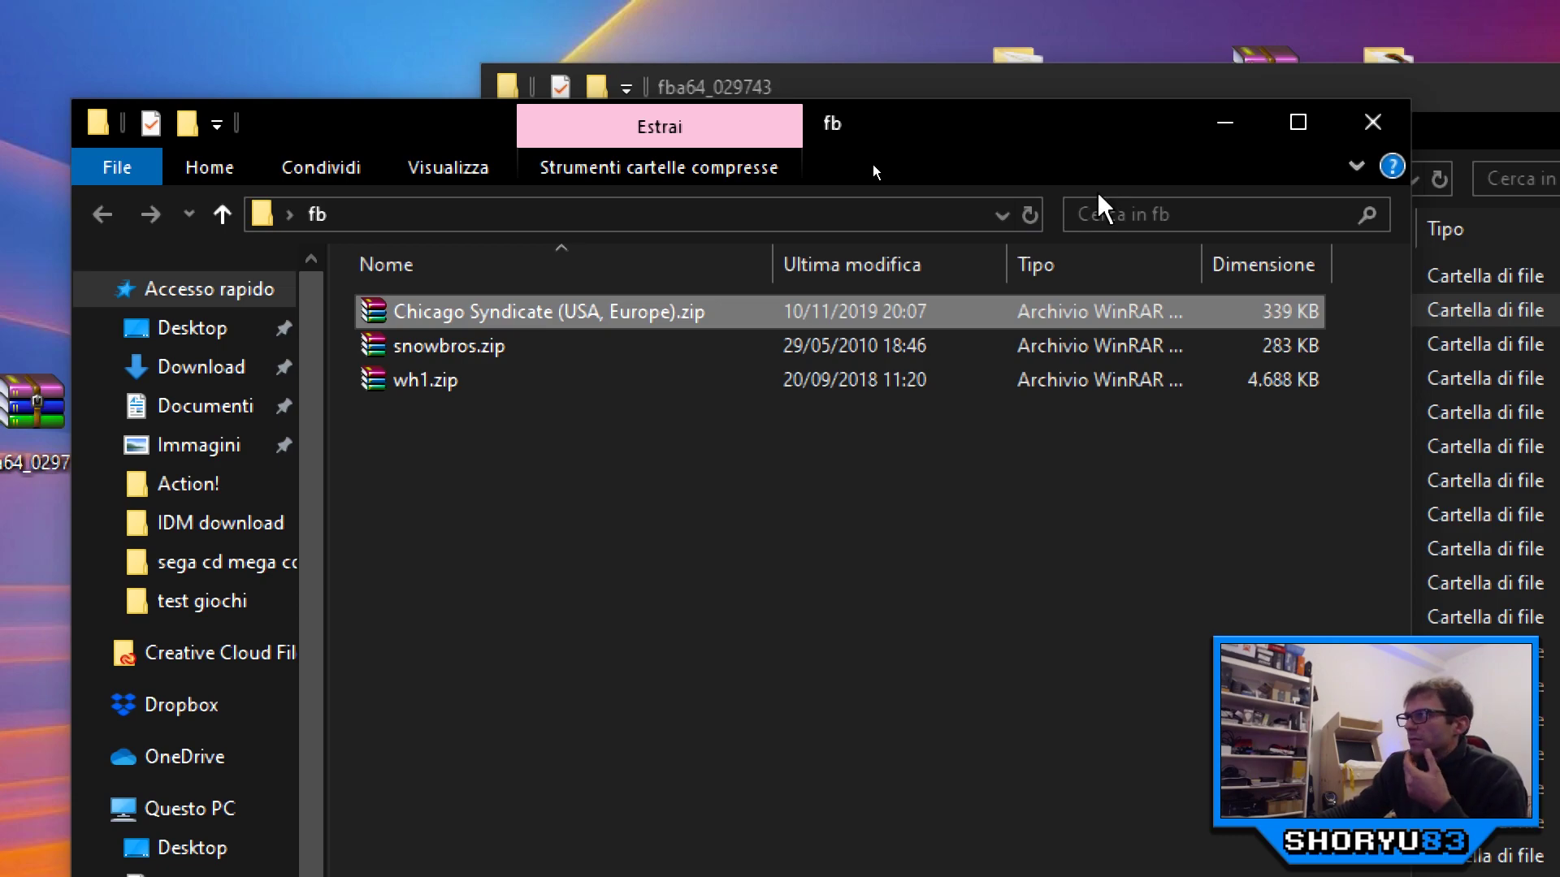
Step: Transfer Chicago Syndicate (USA, Europe).zip, snowbros.zip and wh1.zip from the fb folder into the roms folder, closing the fb window
drag(662, 541, 387, 286)
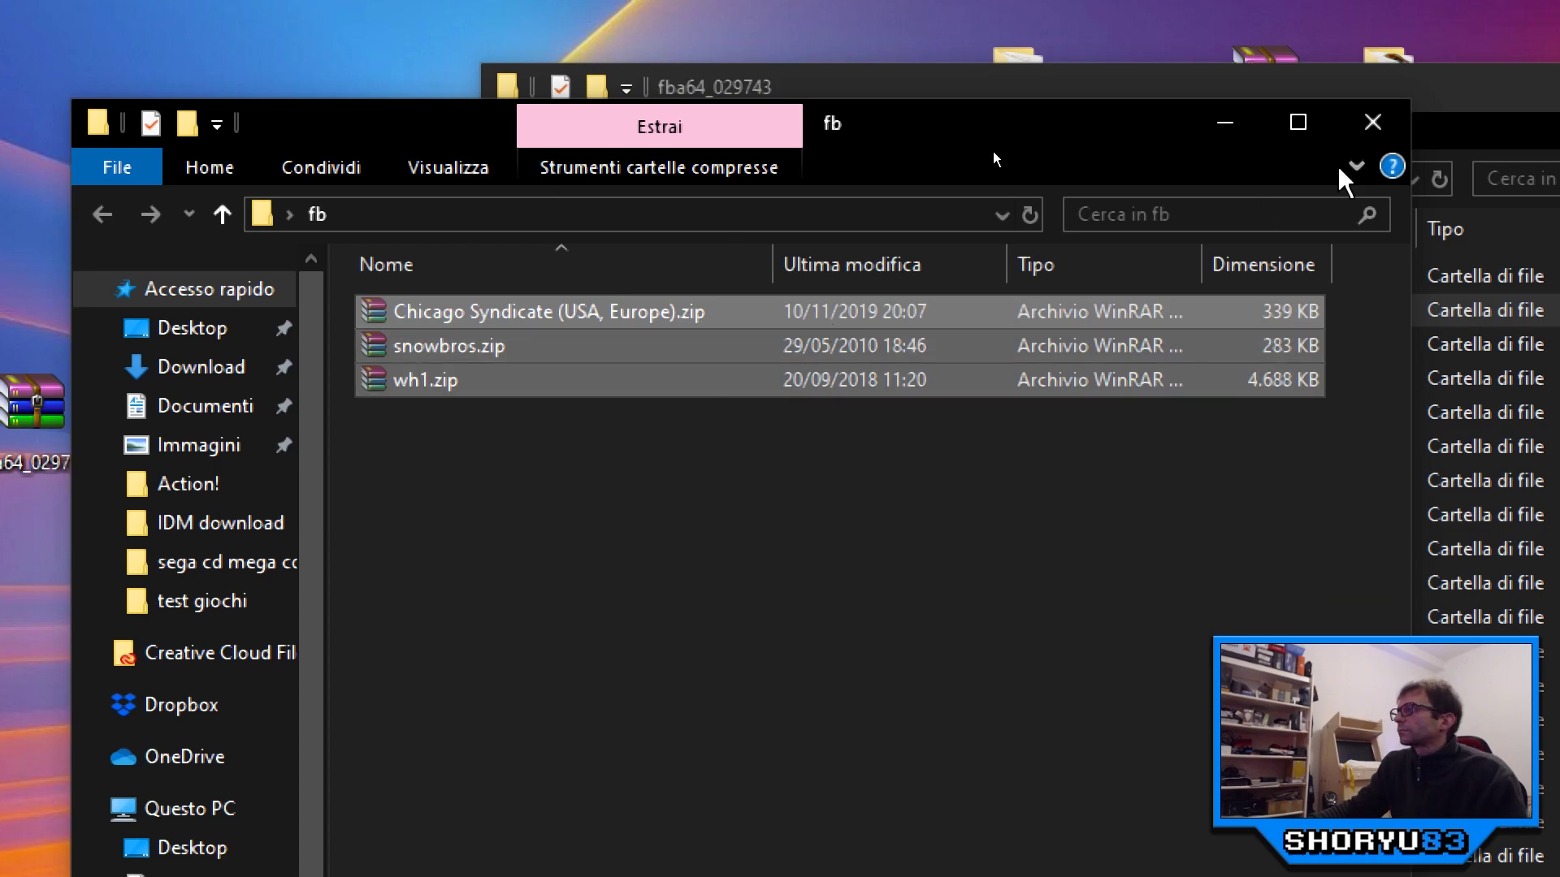
click(1373, 122)
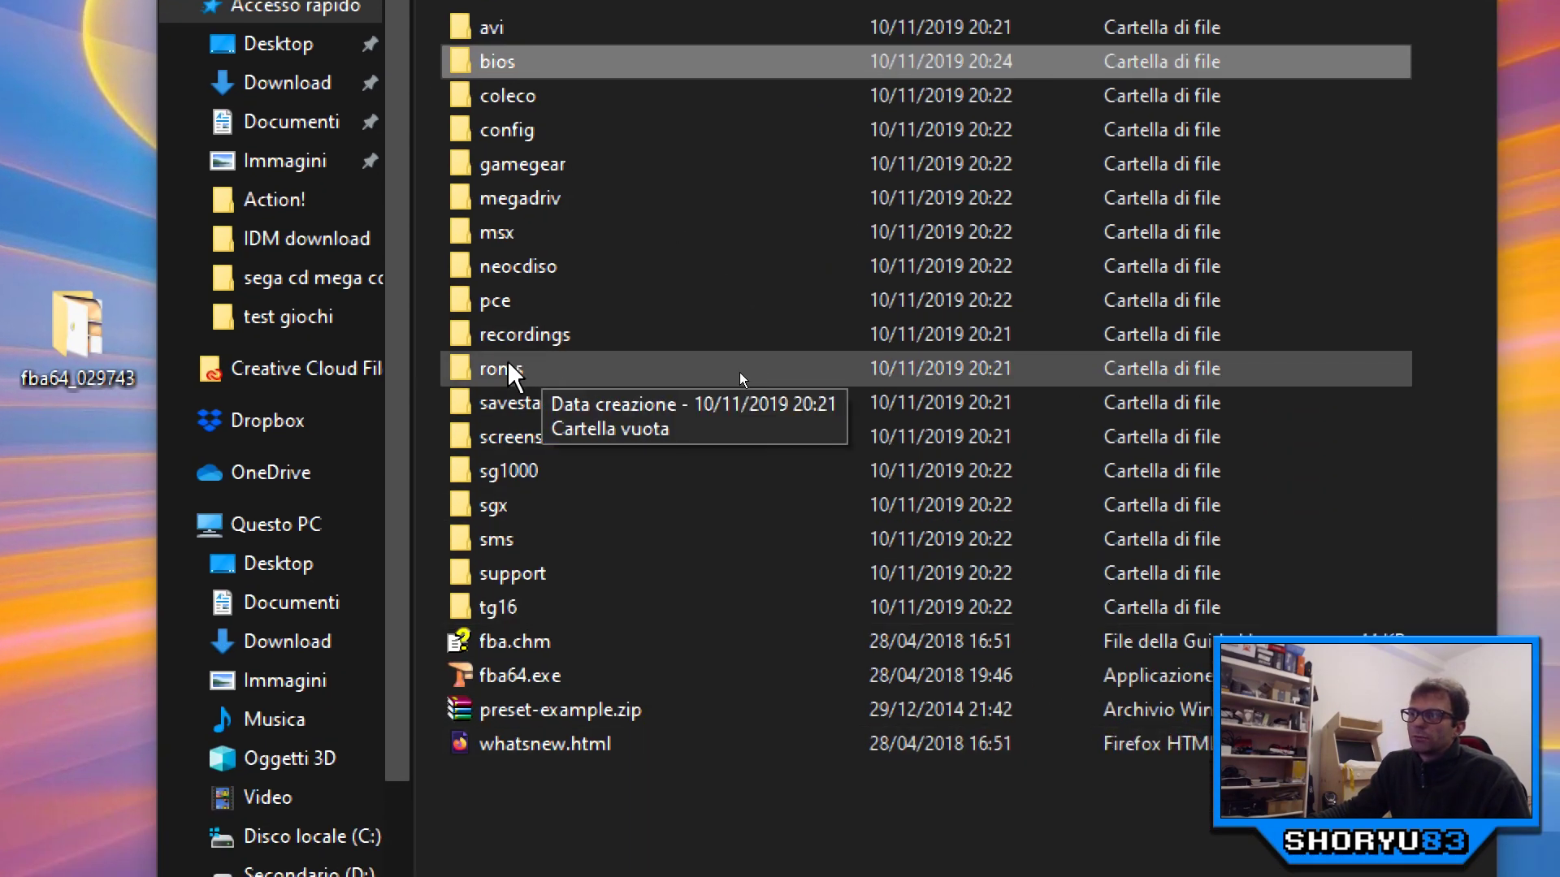
click(829, 617)
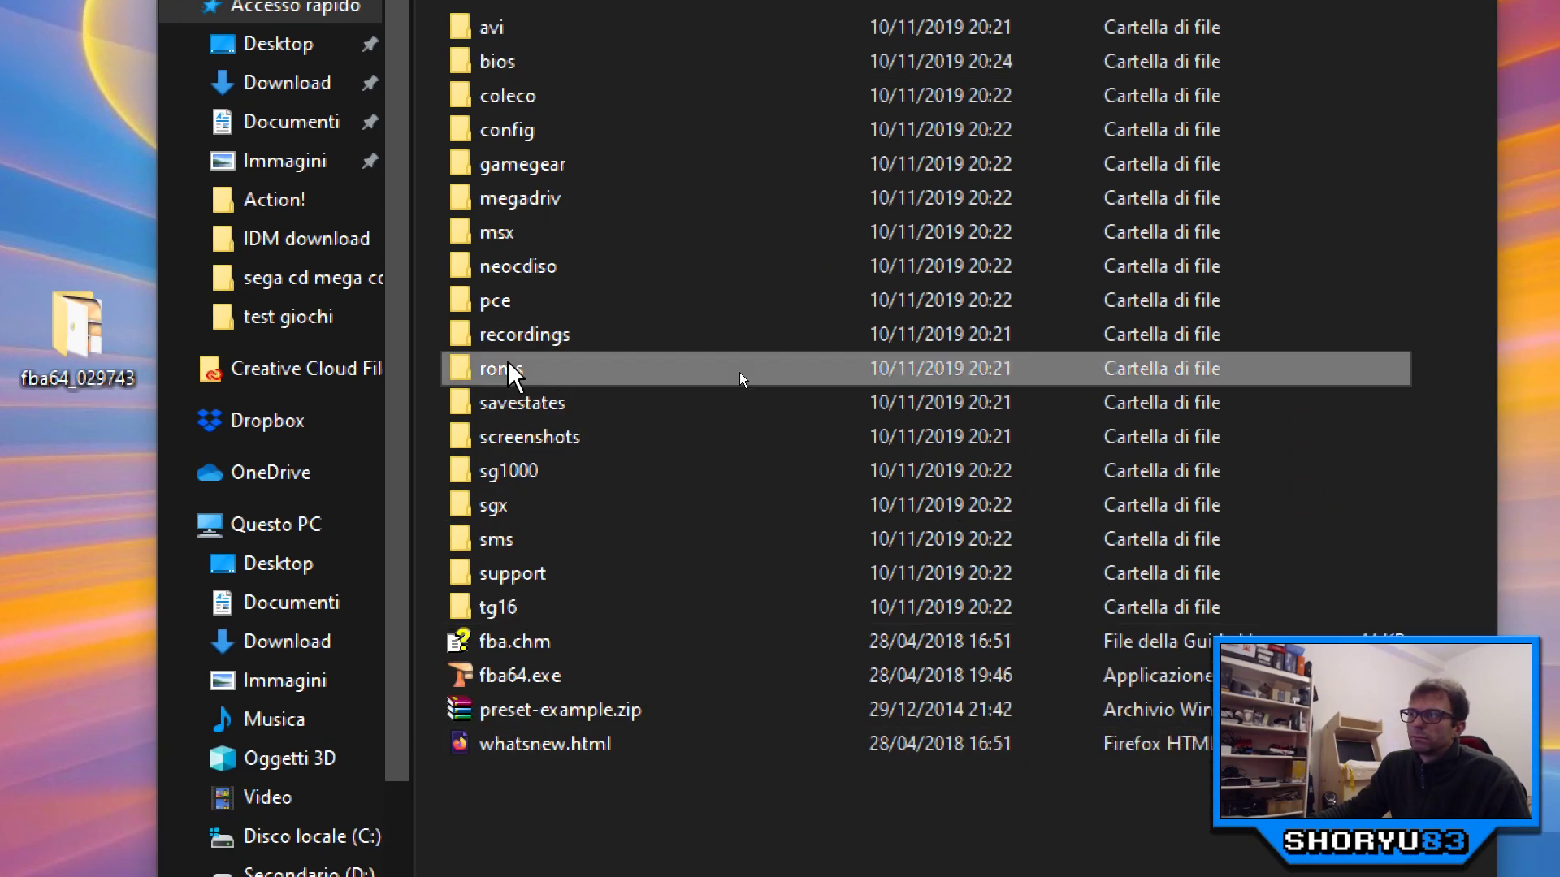
double_click(508, 372)
right_click(628, 277)
click(714, 630)
click(922, 459)
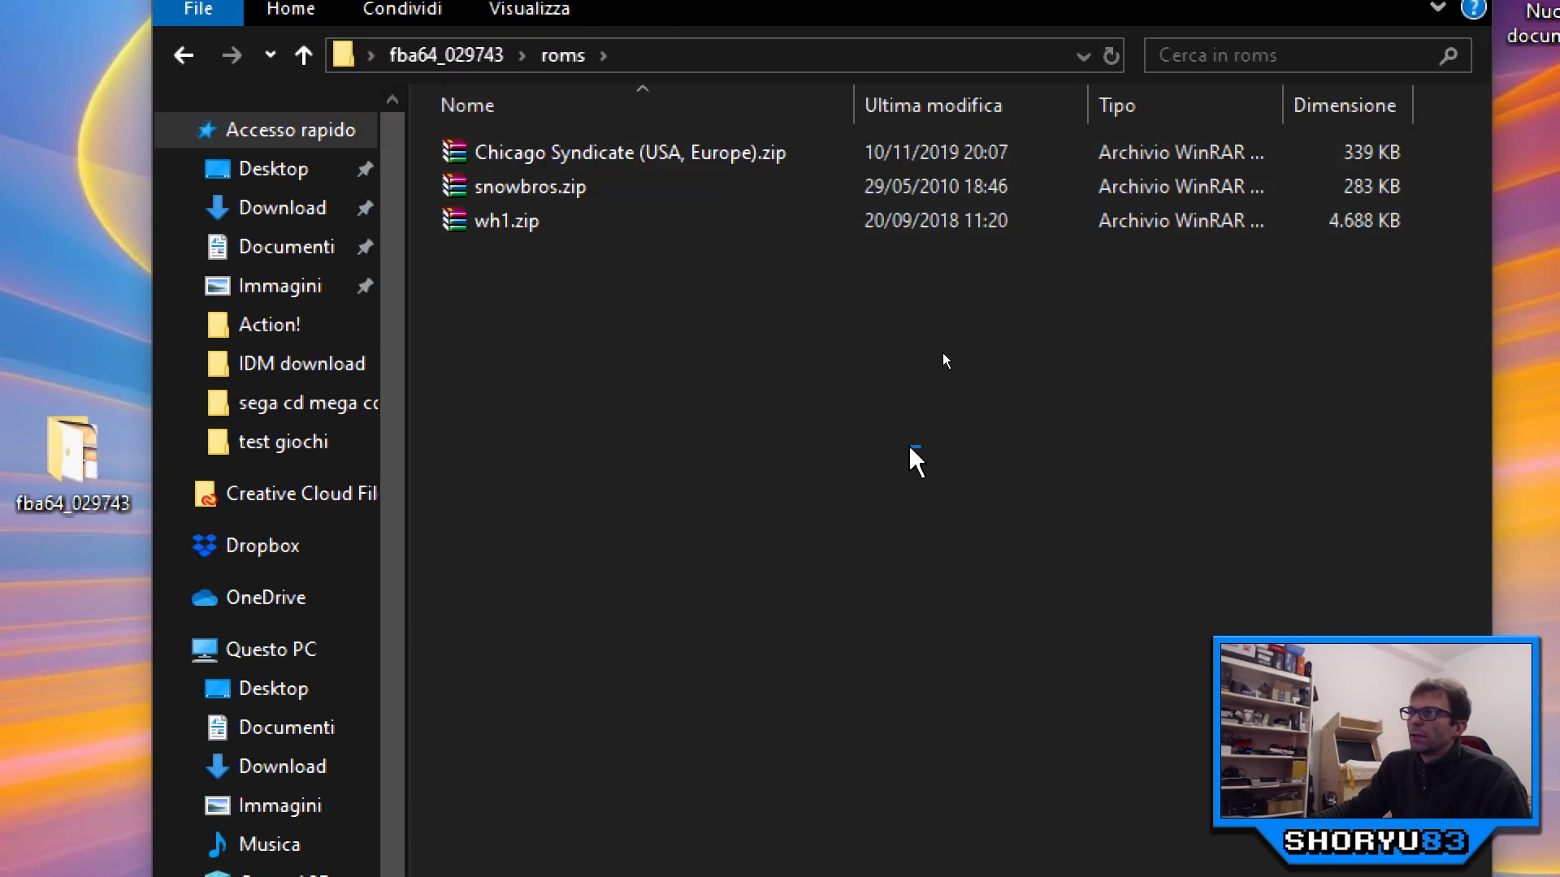
Step: Return to the fba64_029743 folder, run fba64.exe, and reposition the emulator window
click(303, 55)
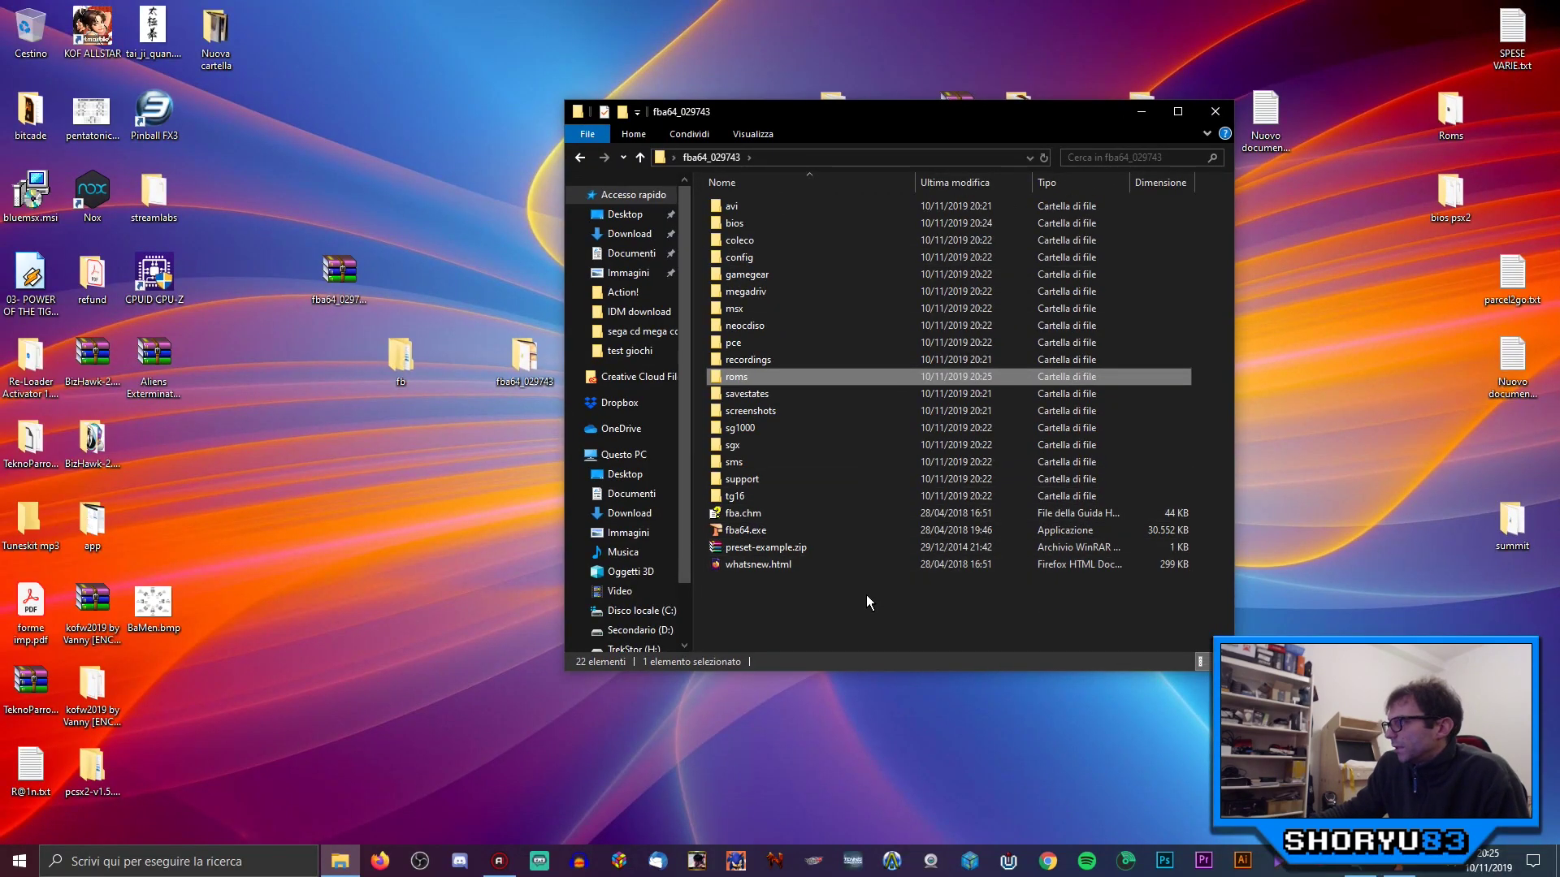
double_click(744, 530)
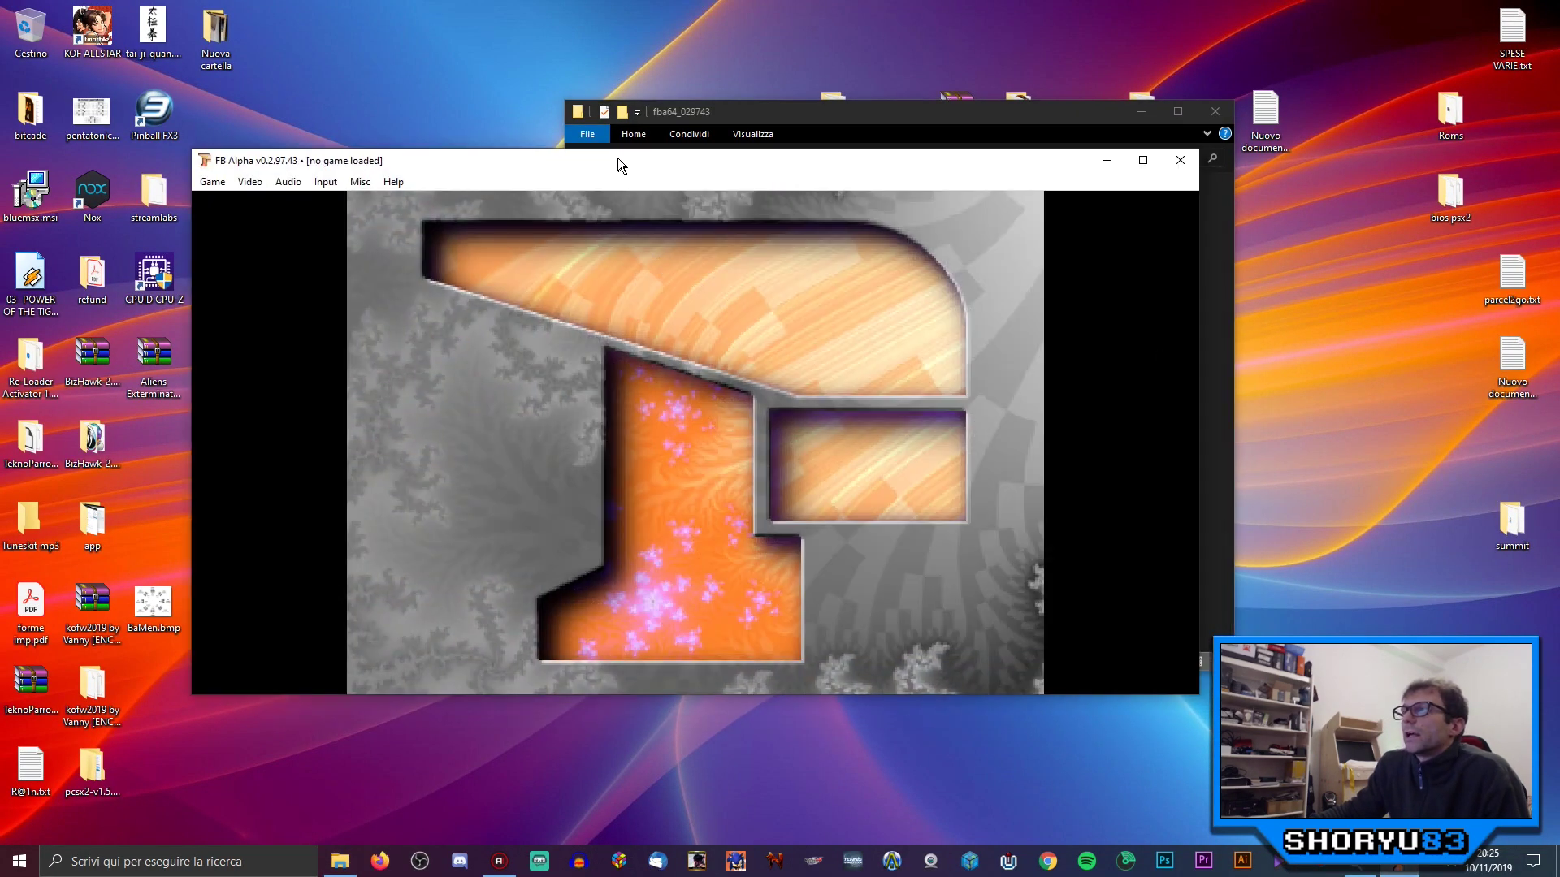
drag(618, 158, 588, 120)
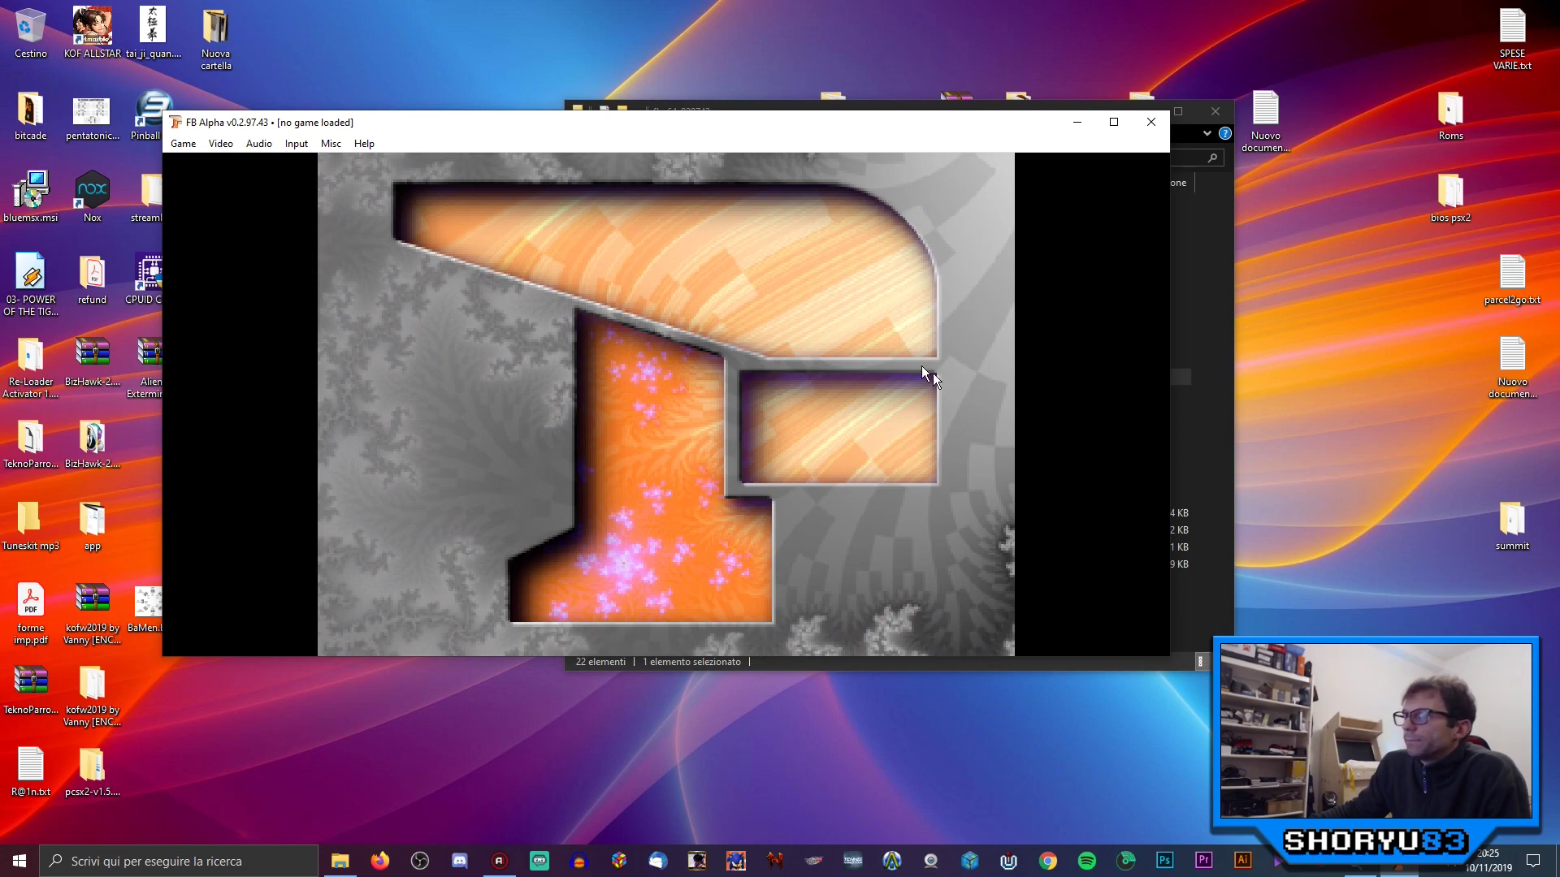
Step: Start loading a game to open the ROM paths editor and reposition its dialog
click(180, 145)
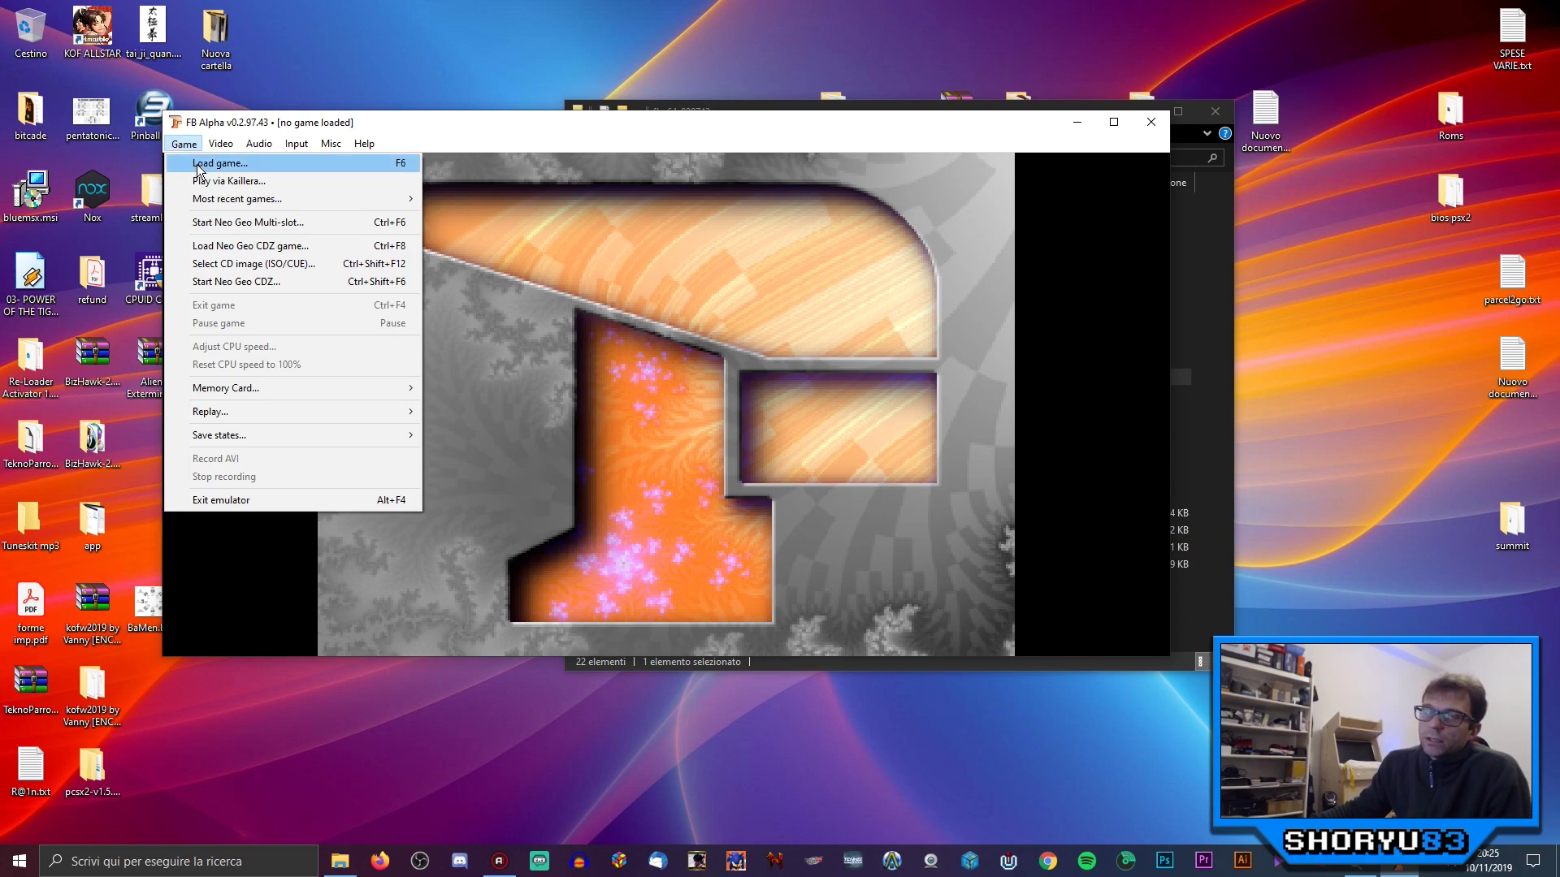
click(199, 165)
drag(787, 367, 703, 323)
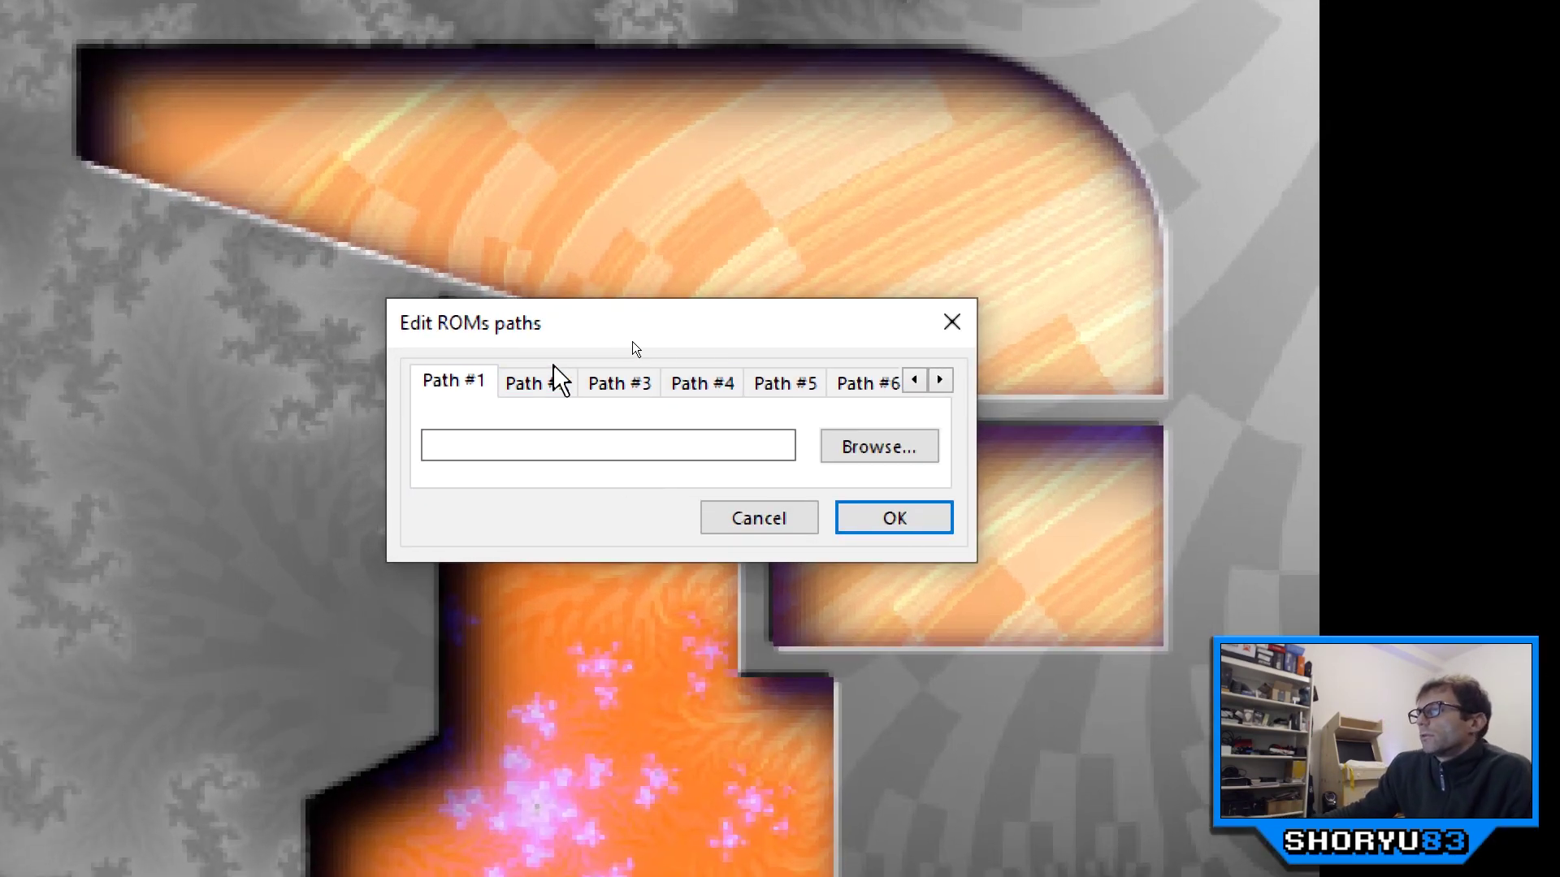
Step: Look through the available ROM path slots up to Path #20 and return to Path #1
click(940, 380)
click(939, 380)
click(940, 380)
click(939, 380)
click(940, 380)
click(939, 380)
click(940, 380)
click(939, 380)
click(940, 380)
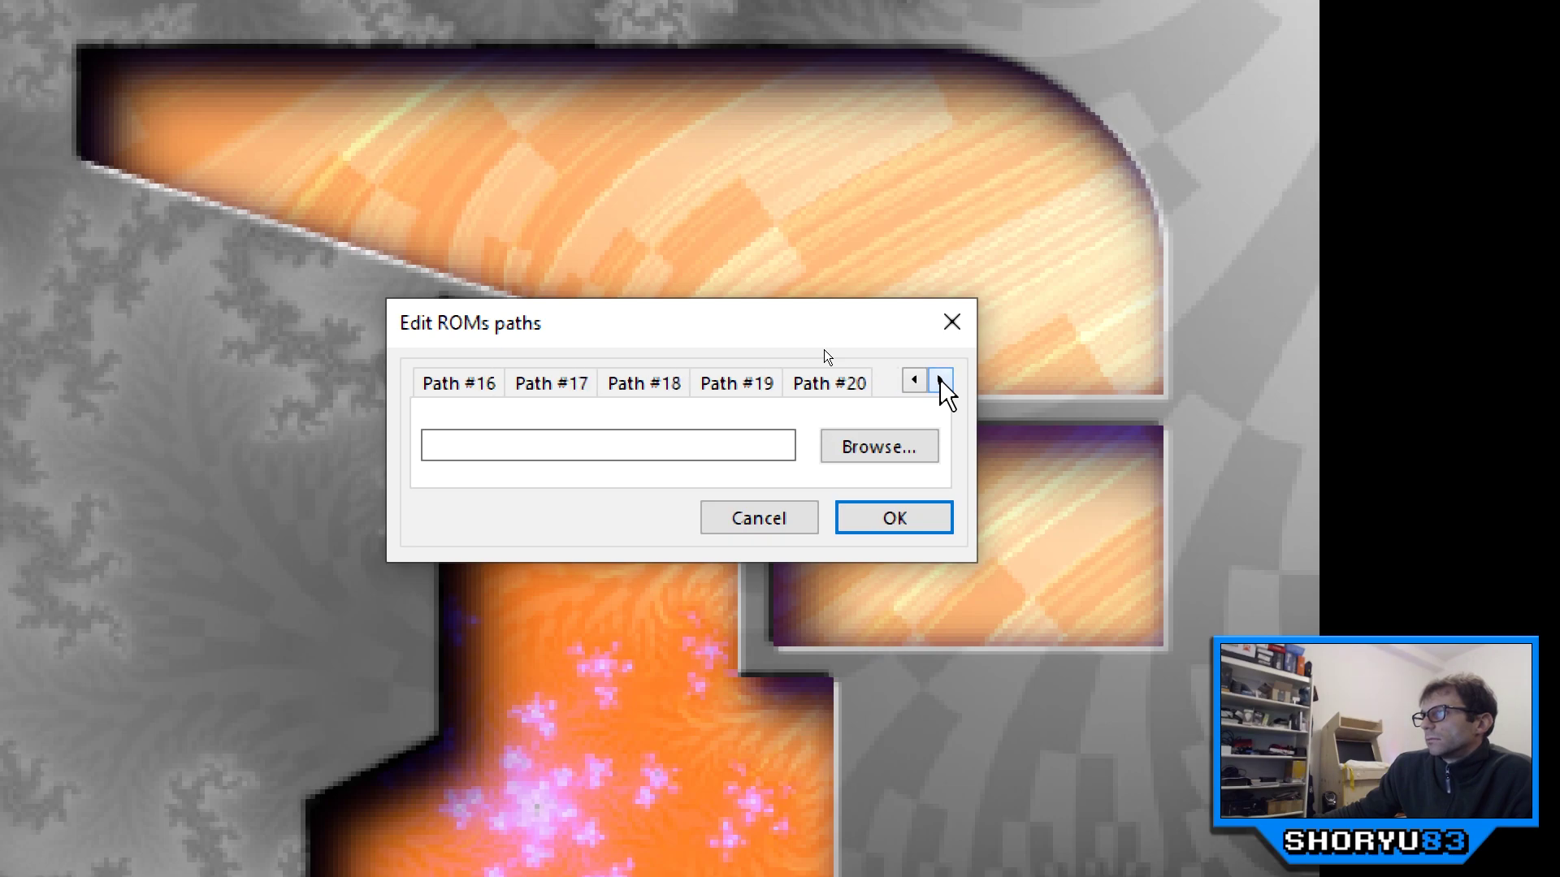
click(914, 380)
click(914, 381)
click(914, 380)
click(914, 380)
click(914, 381)
click(914, 380)
click(914, 380)
click(912, 377)
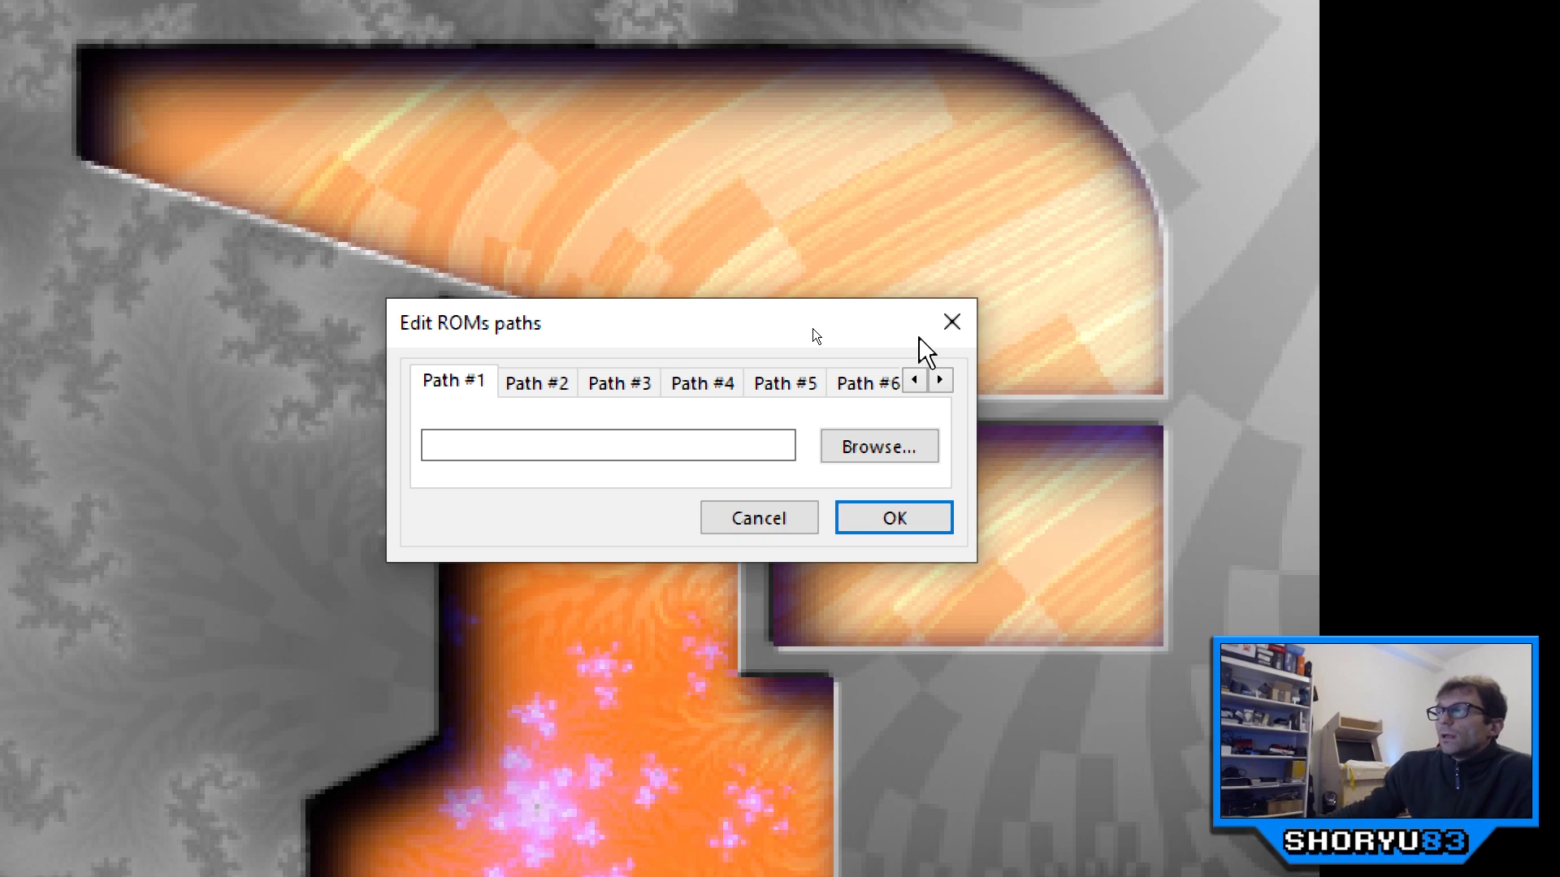
Step: Set Path #1 to the bios folder inside fba64_029743 and check the end of its path
drag(756, 325, 762, 291)
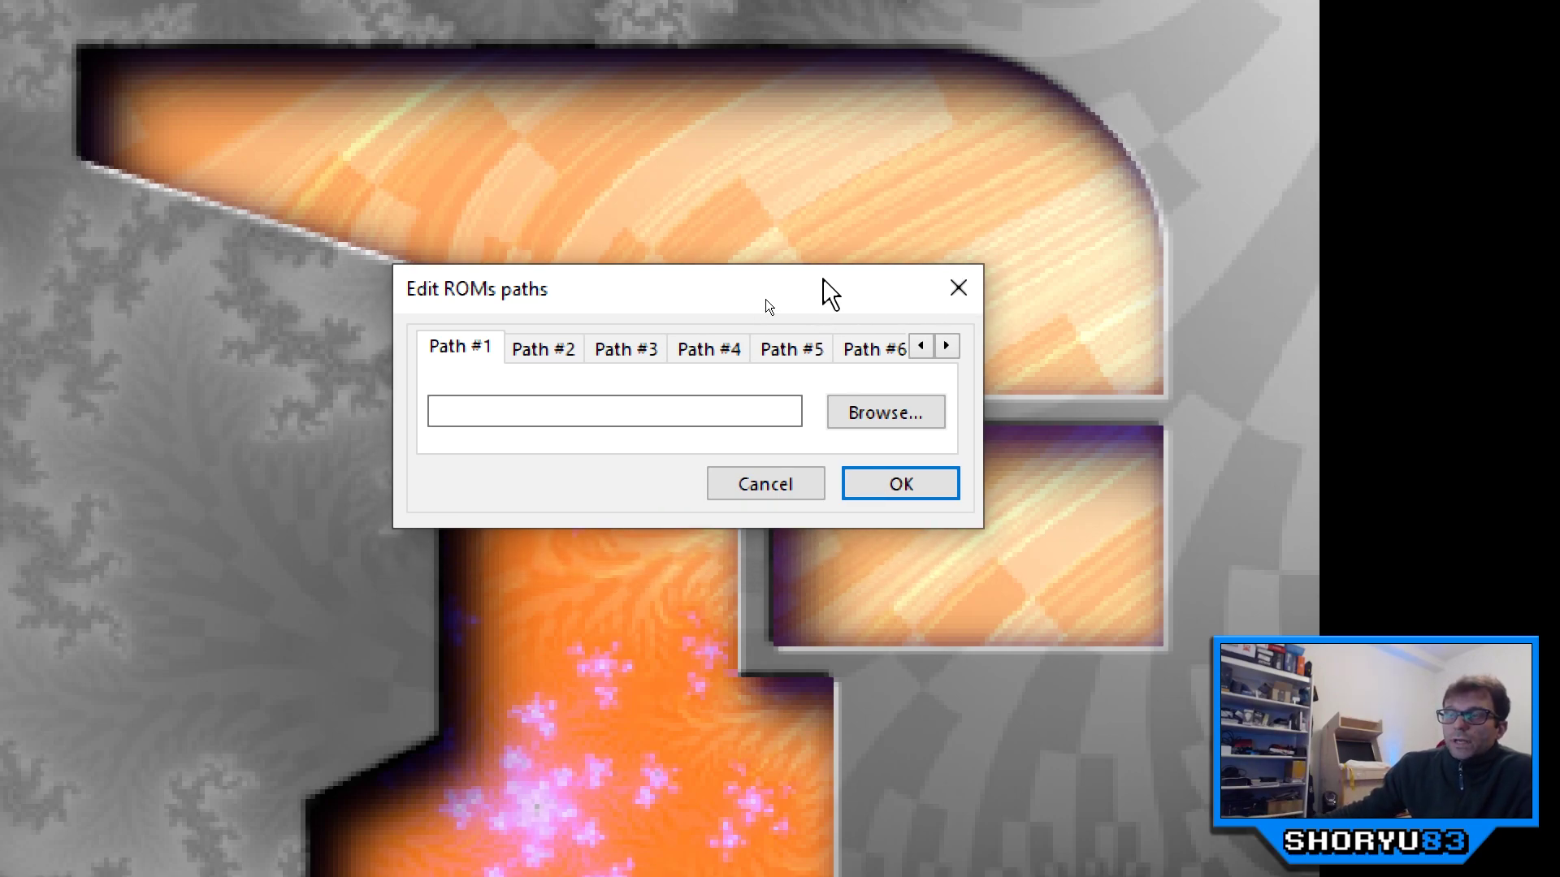
click(902, 412)
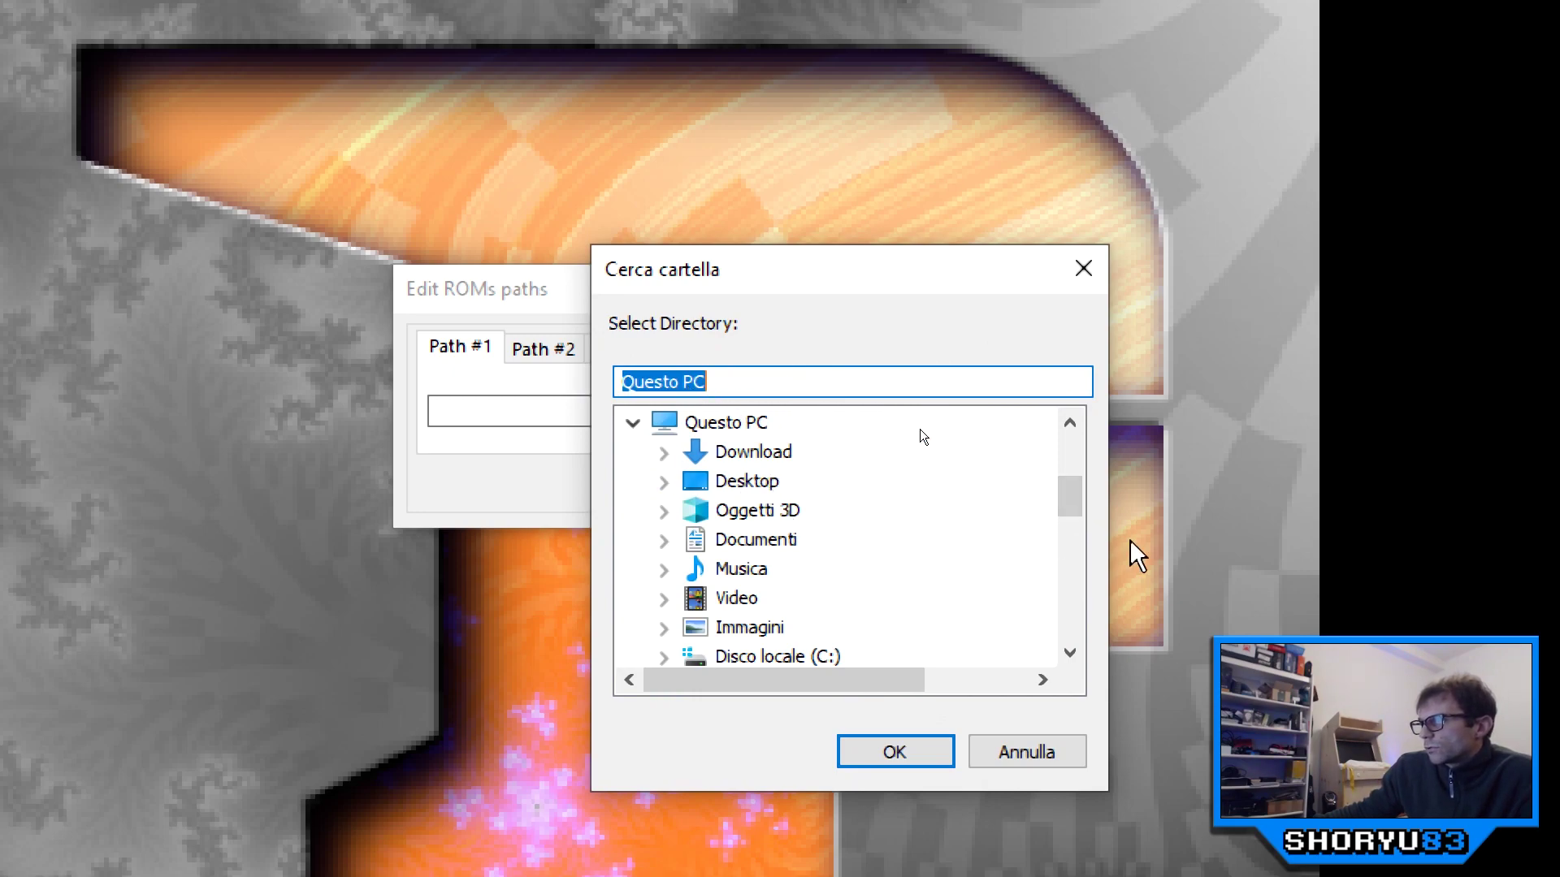
mouse_move(1068, 498)
mouse_down()
mouse_move(1069, 512)
mouse_move(1069, 469)
mouse_move(1069, 485)
mouse_up()
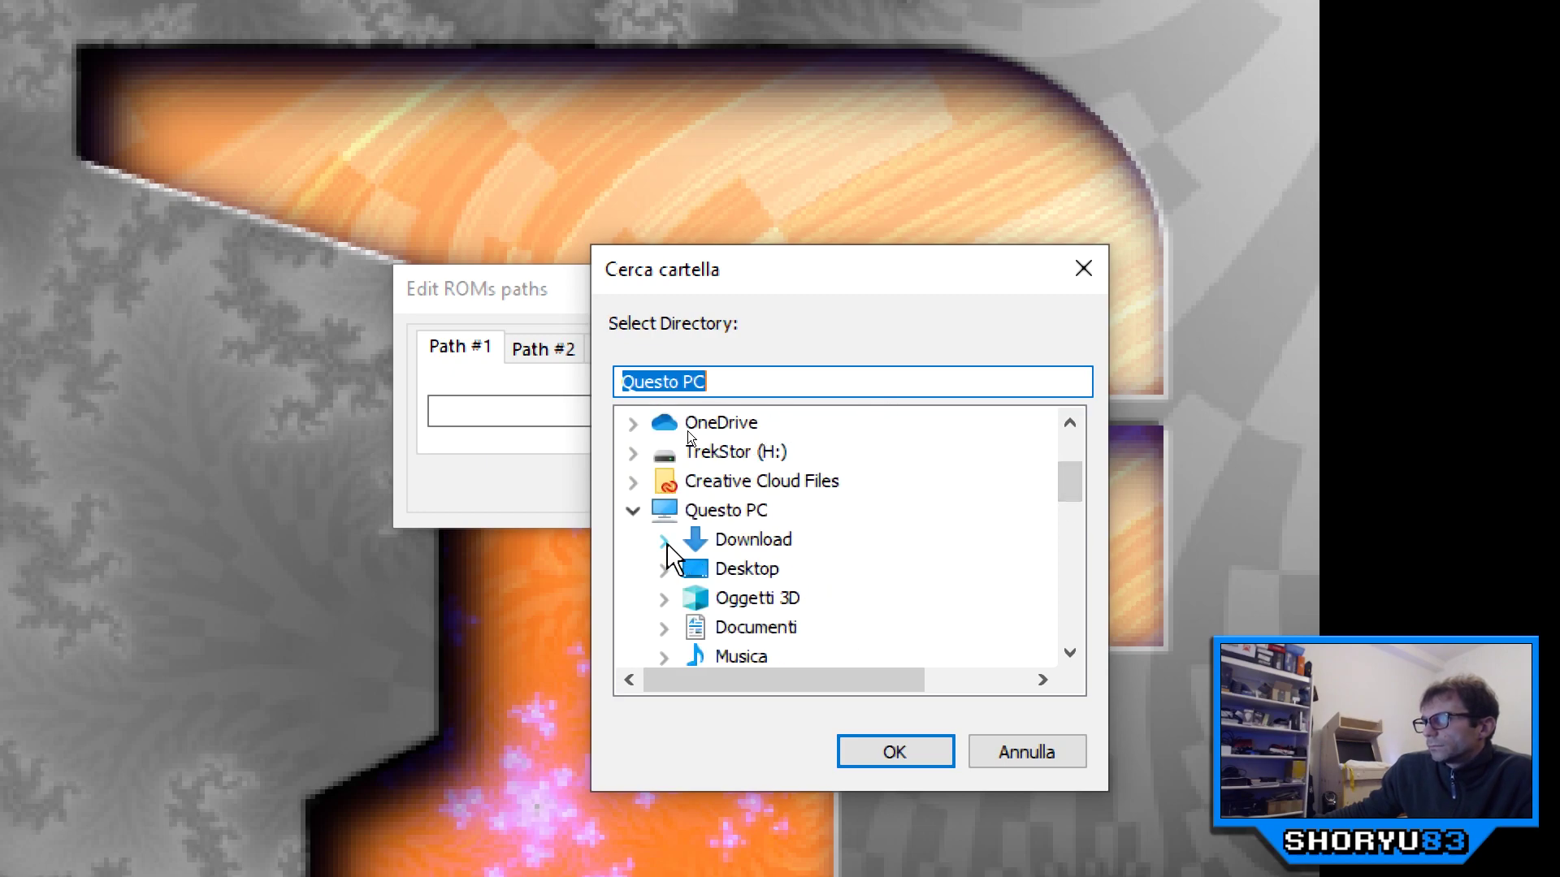
scroll(705, 481, down, 2)
scroll(705, 479, up, 4)
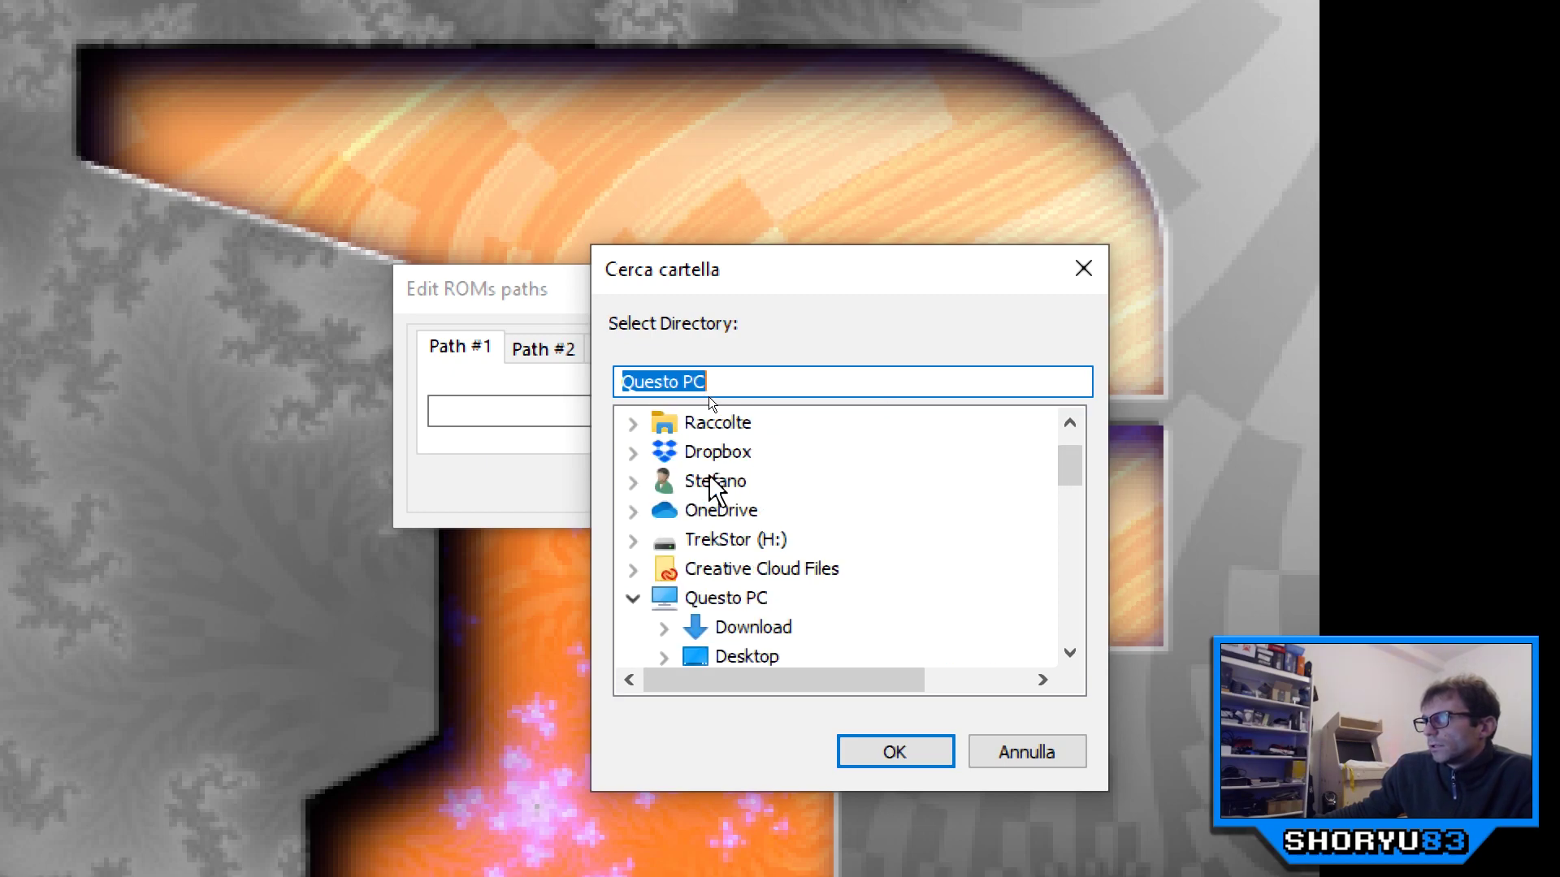
scroll(708, 484, down, 1)
scroll(710, 483, down, 1)
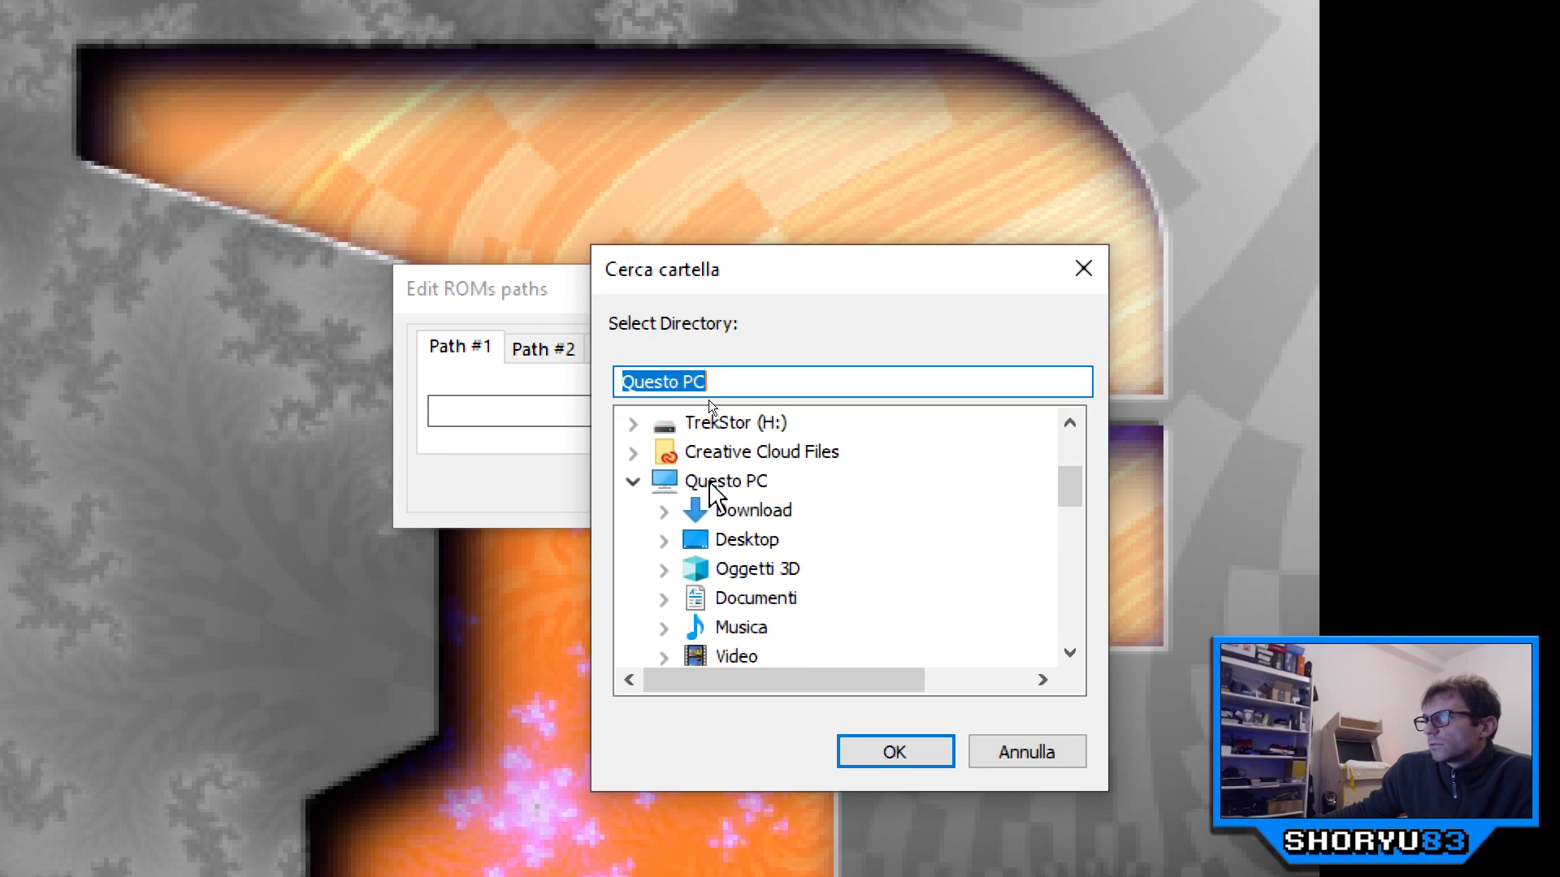
click(633, 481)
scroll(827, 488, down, 1)
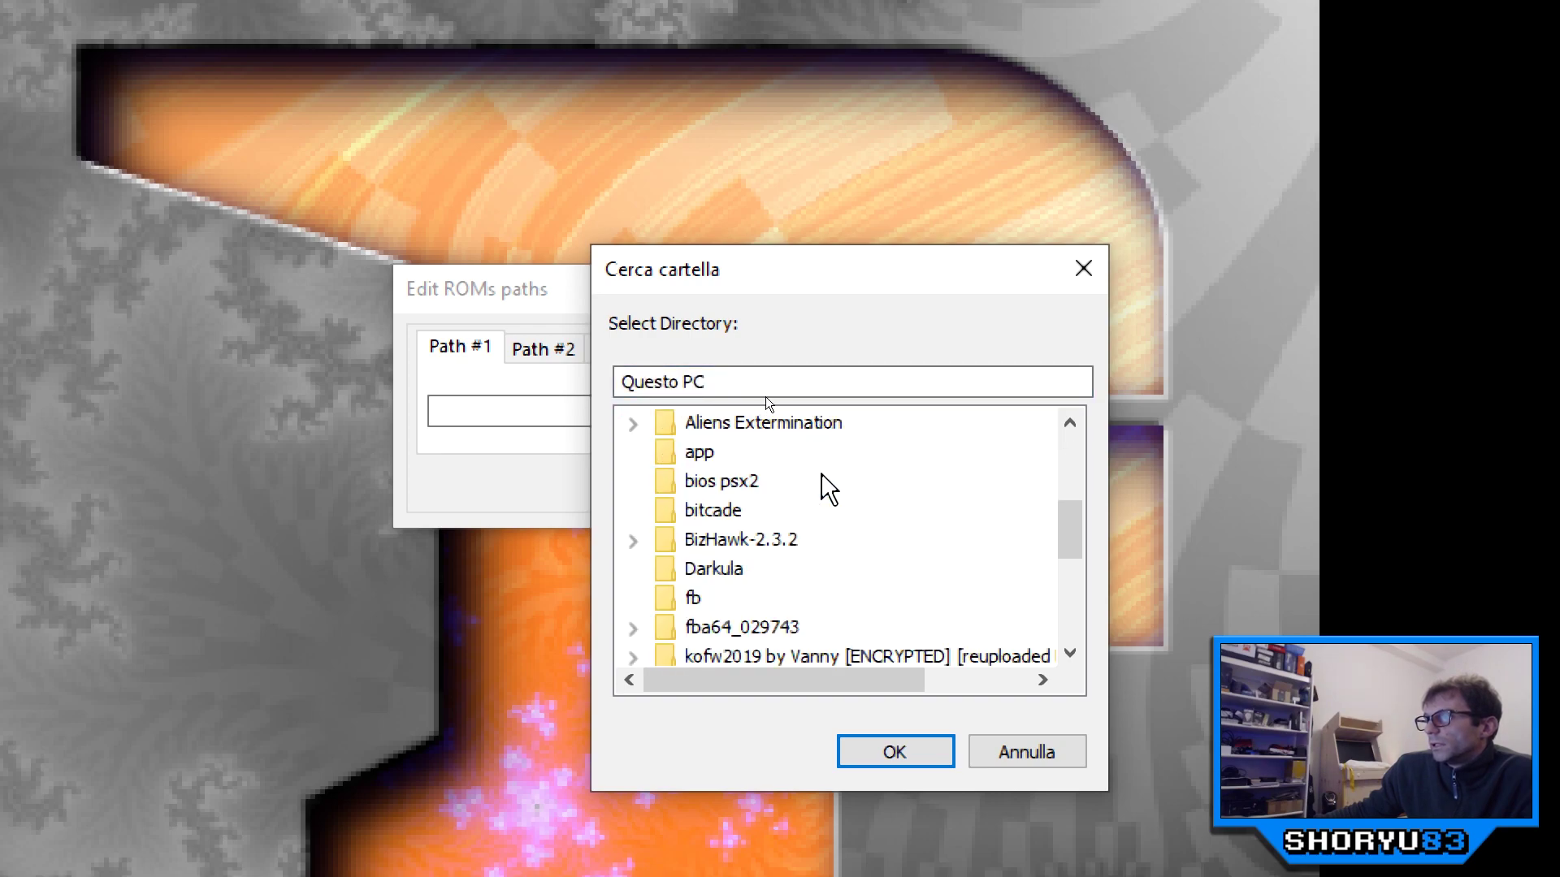
scroll(730, 630, down, 1)
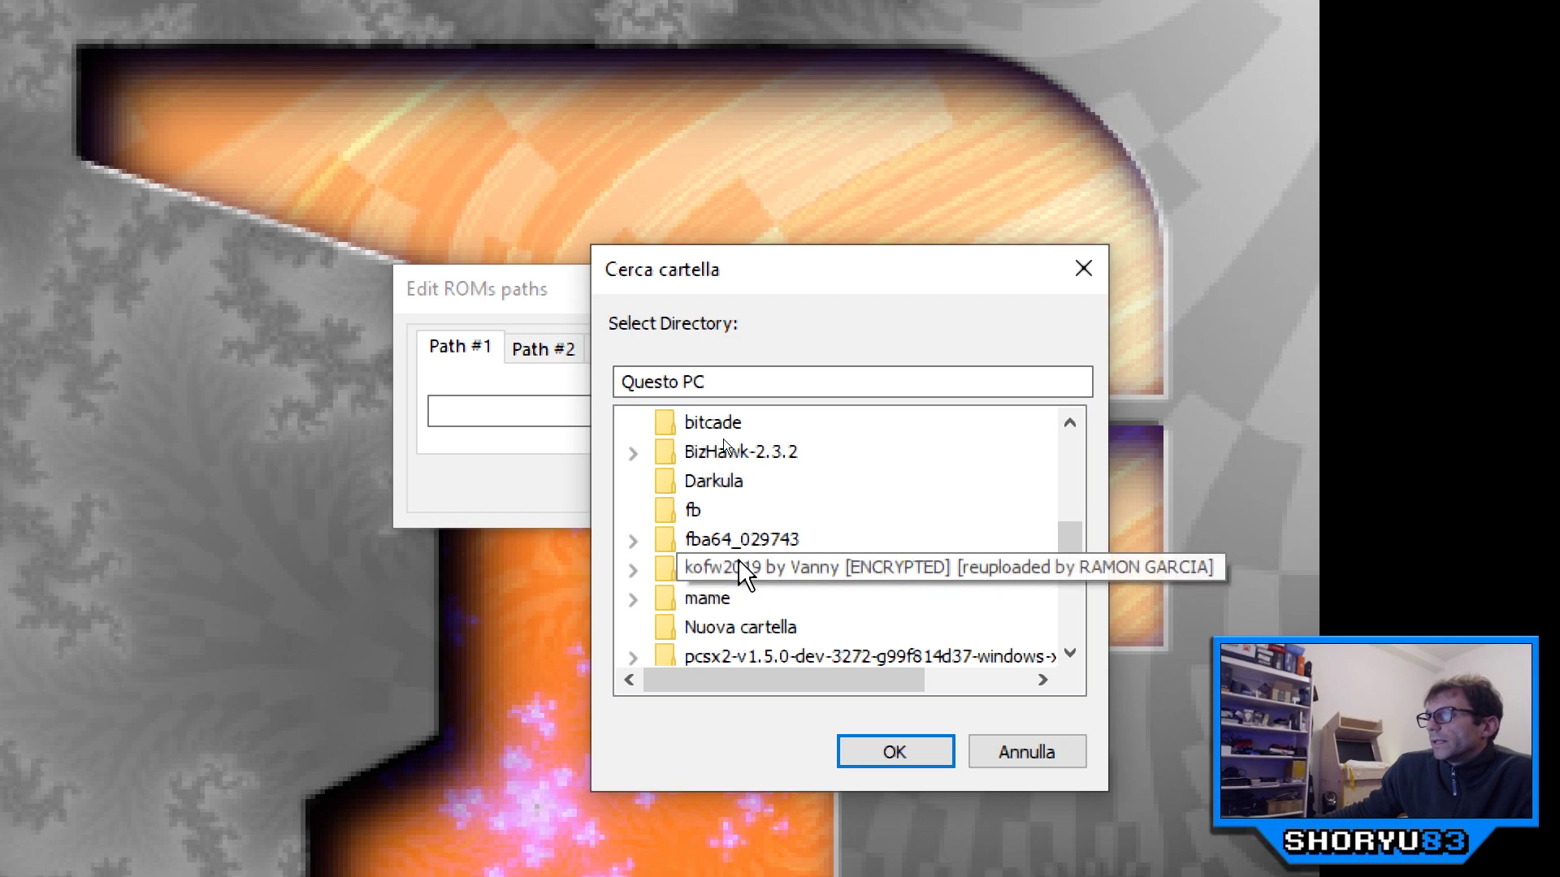
click(634, 541)
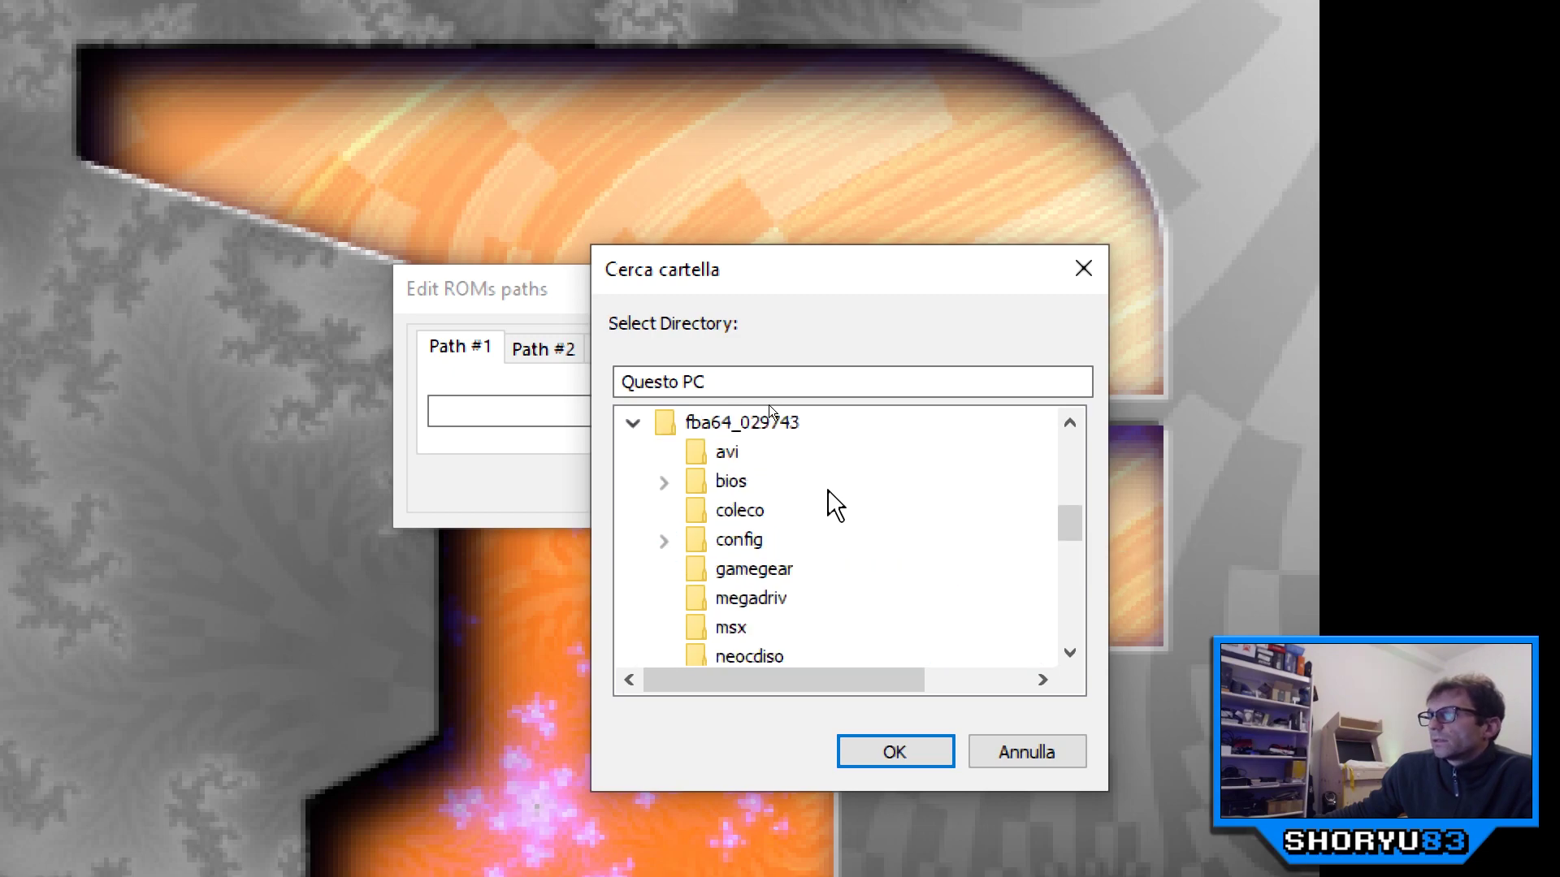
scroll(828, 498, down, 2)
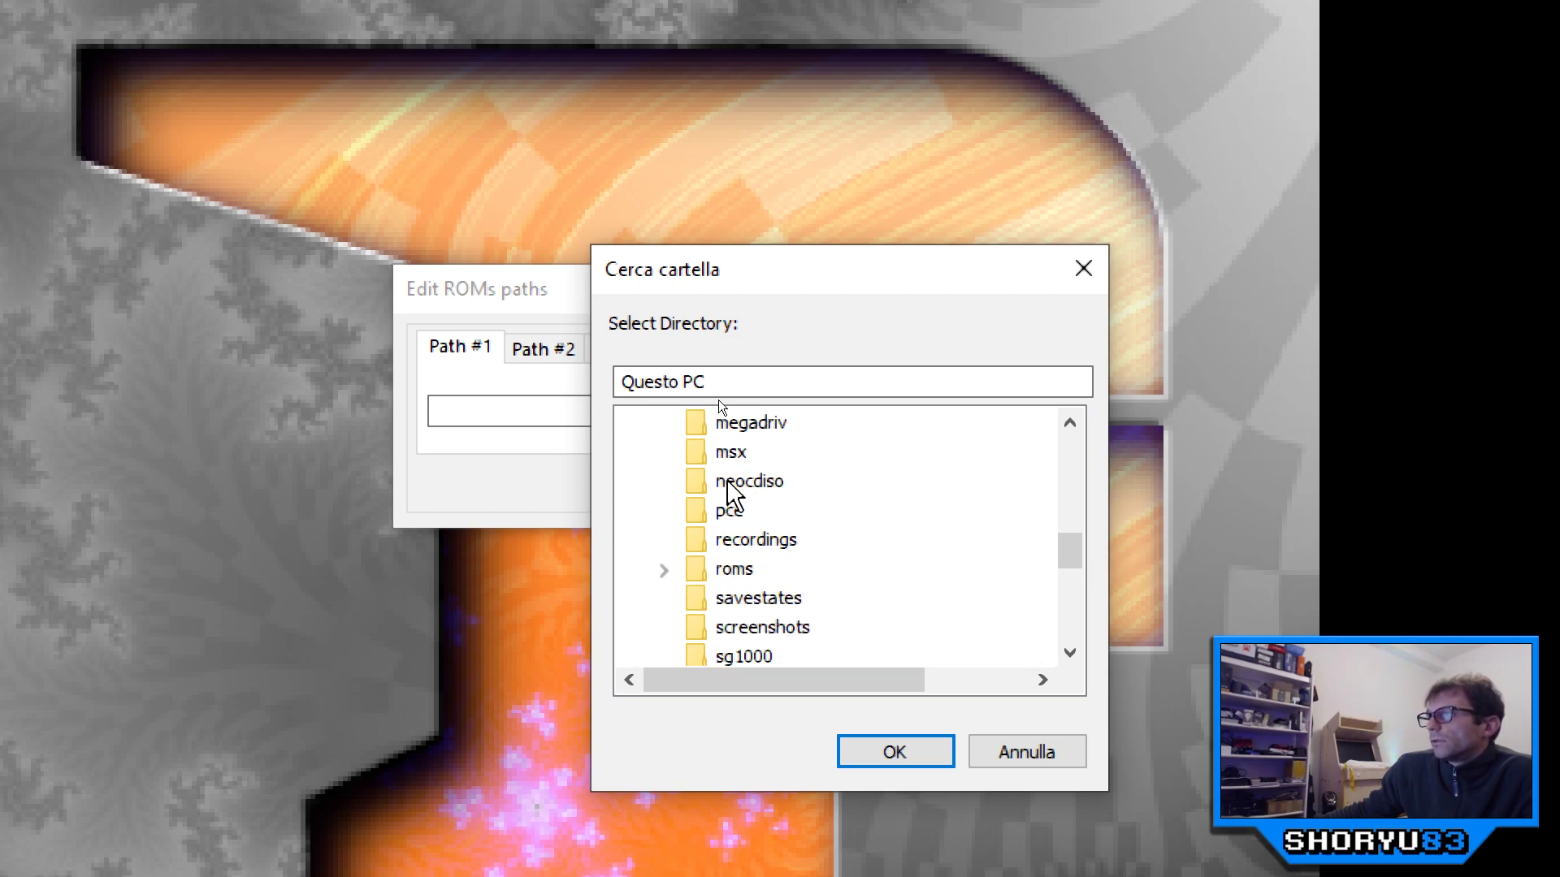
scroll(785, 520, up, 2)
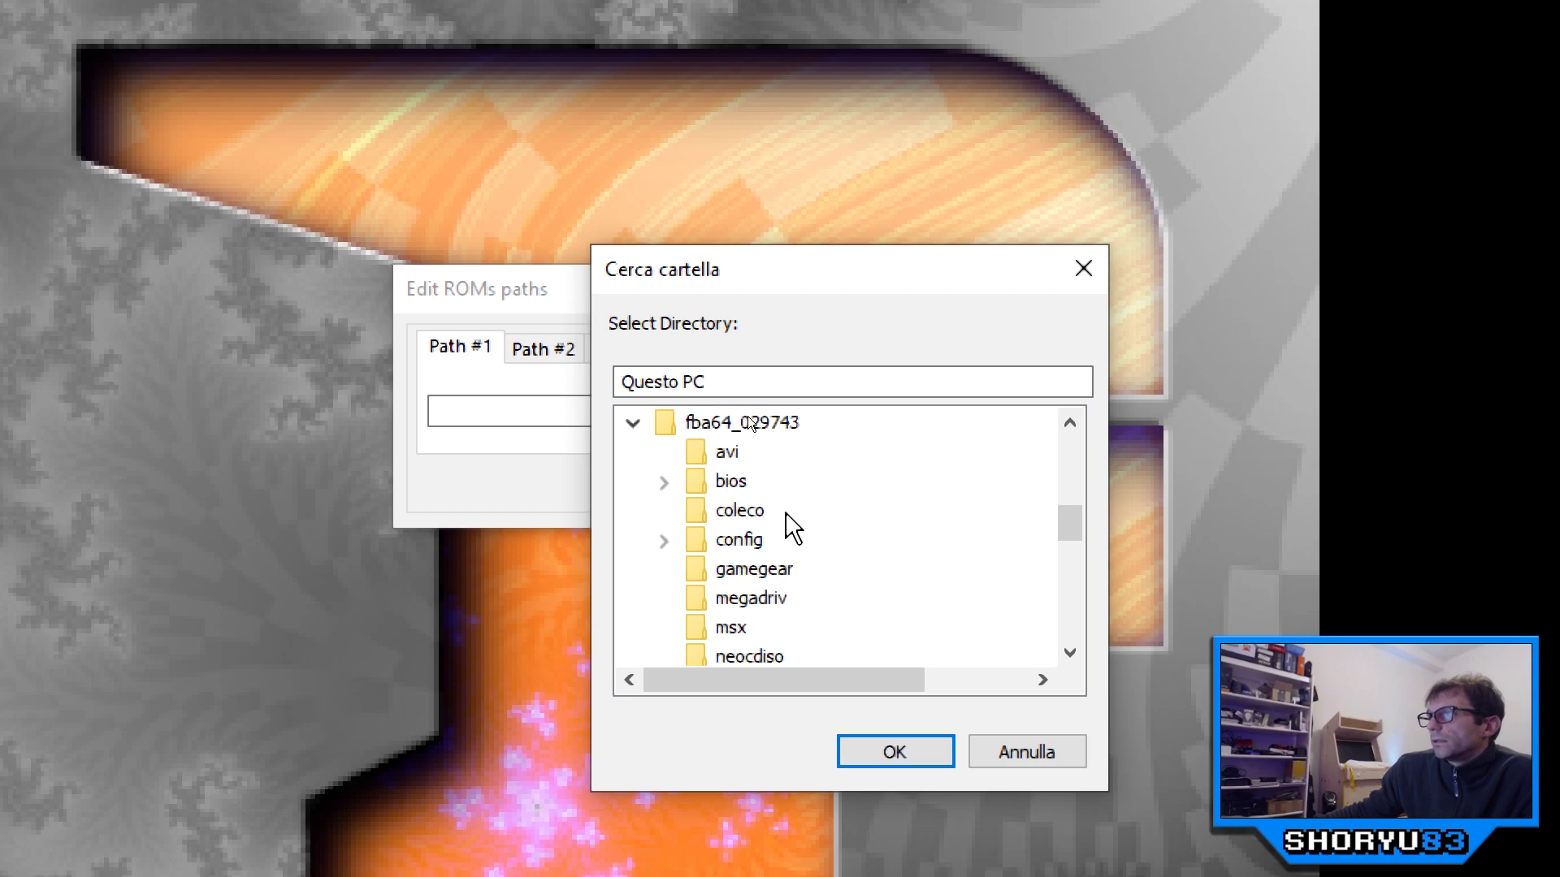
click(725, 484)
click(897, 755)
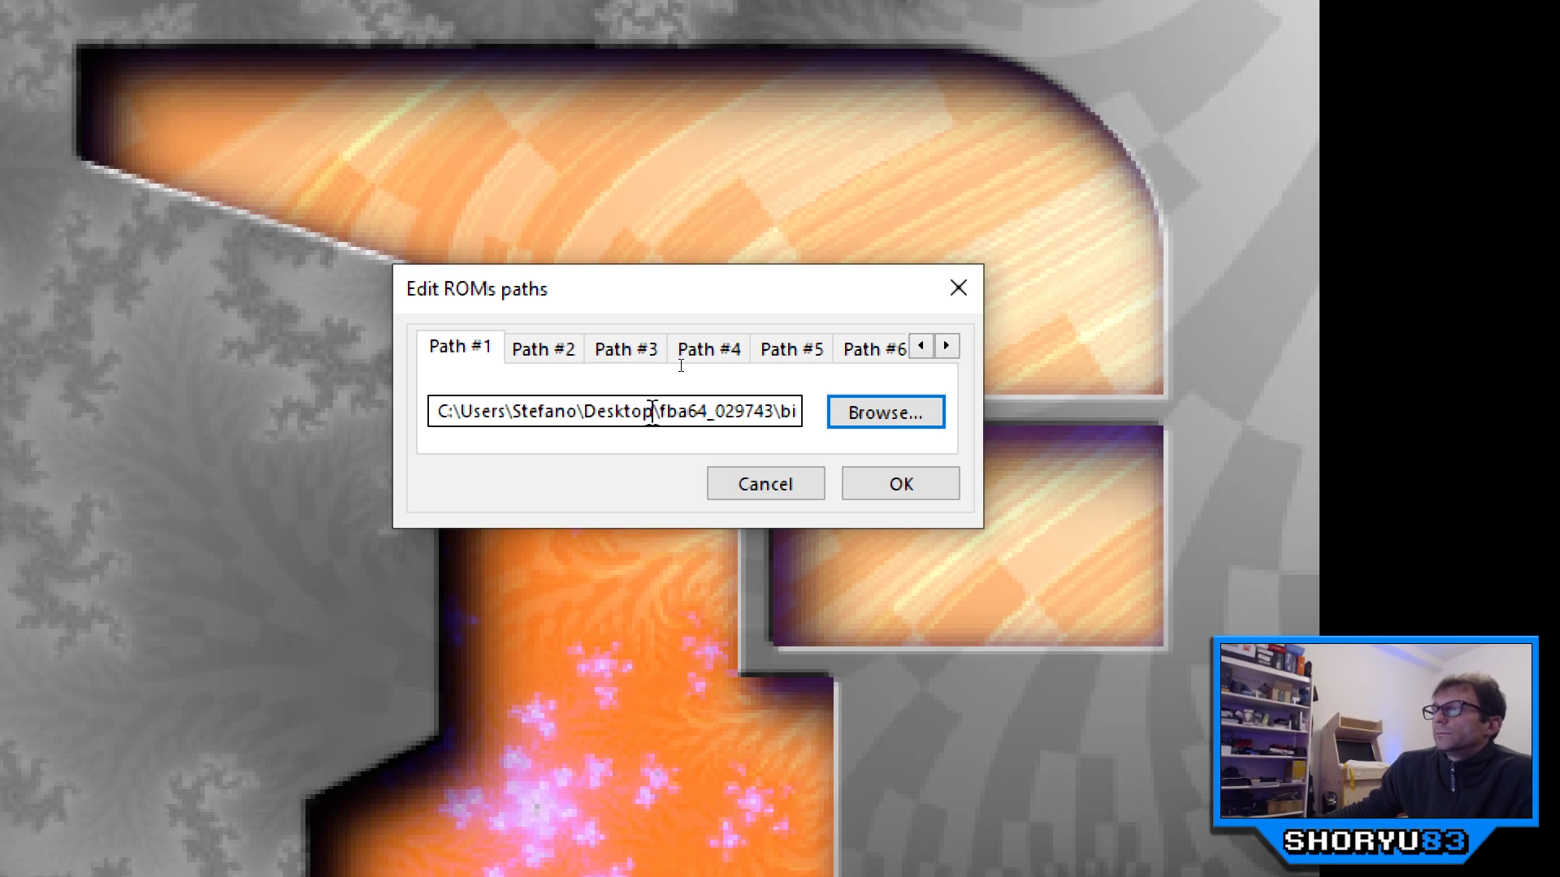
drag(652, 411, 862, 413)
Step: Set Path #2 to the roms folder inside fba64_029743
click(544, 358)
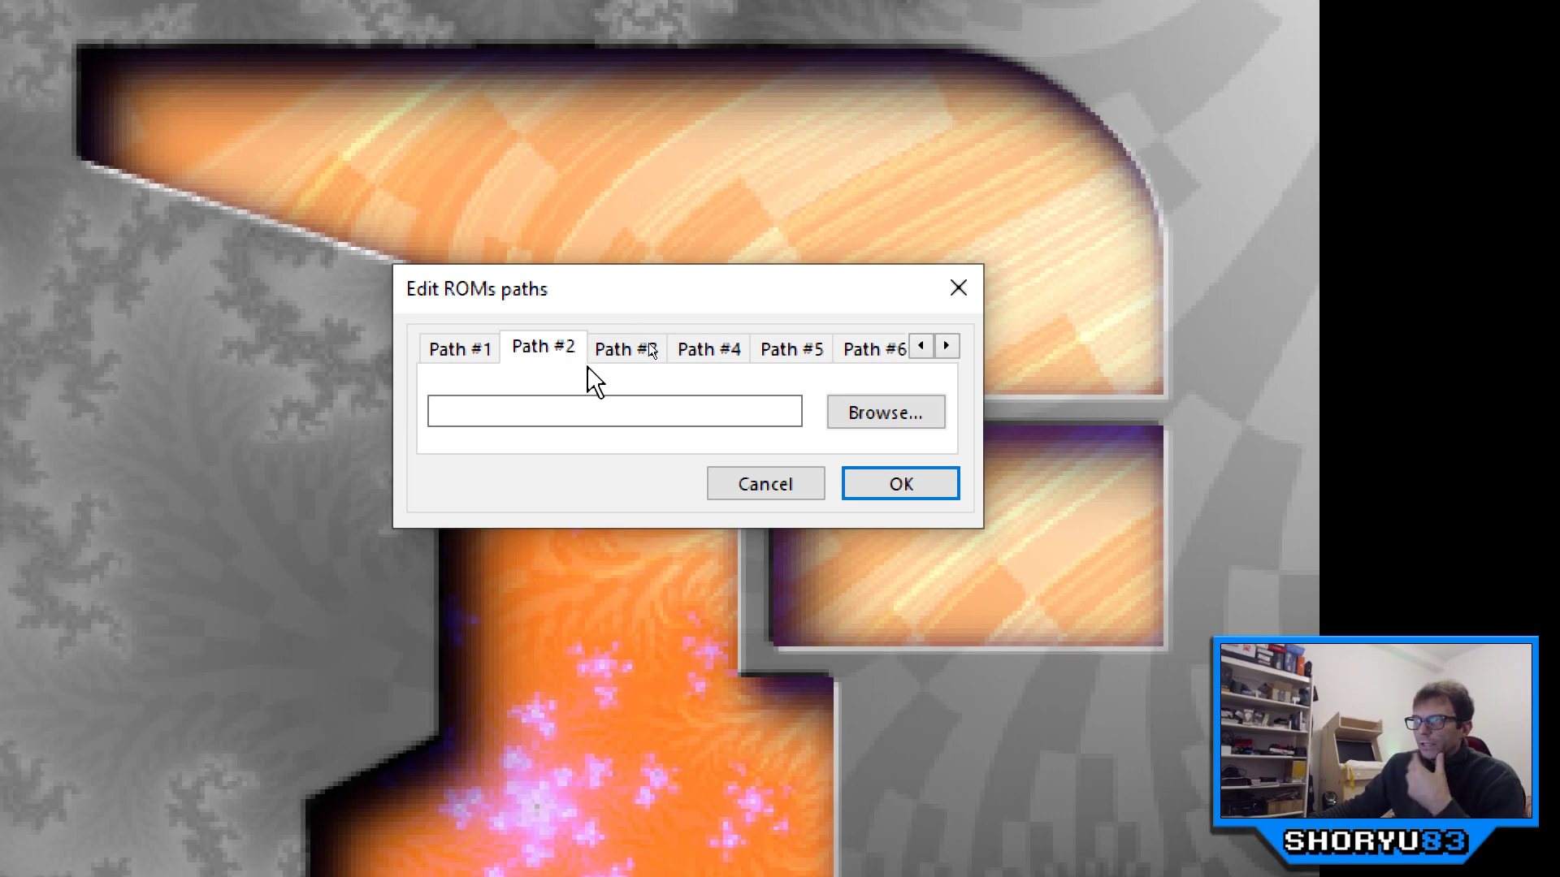
click(907, 425)
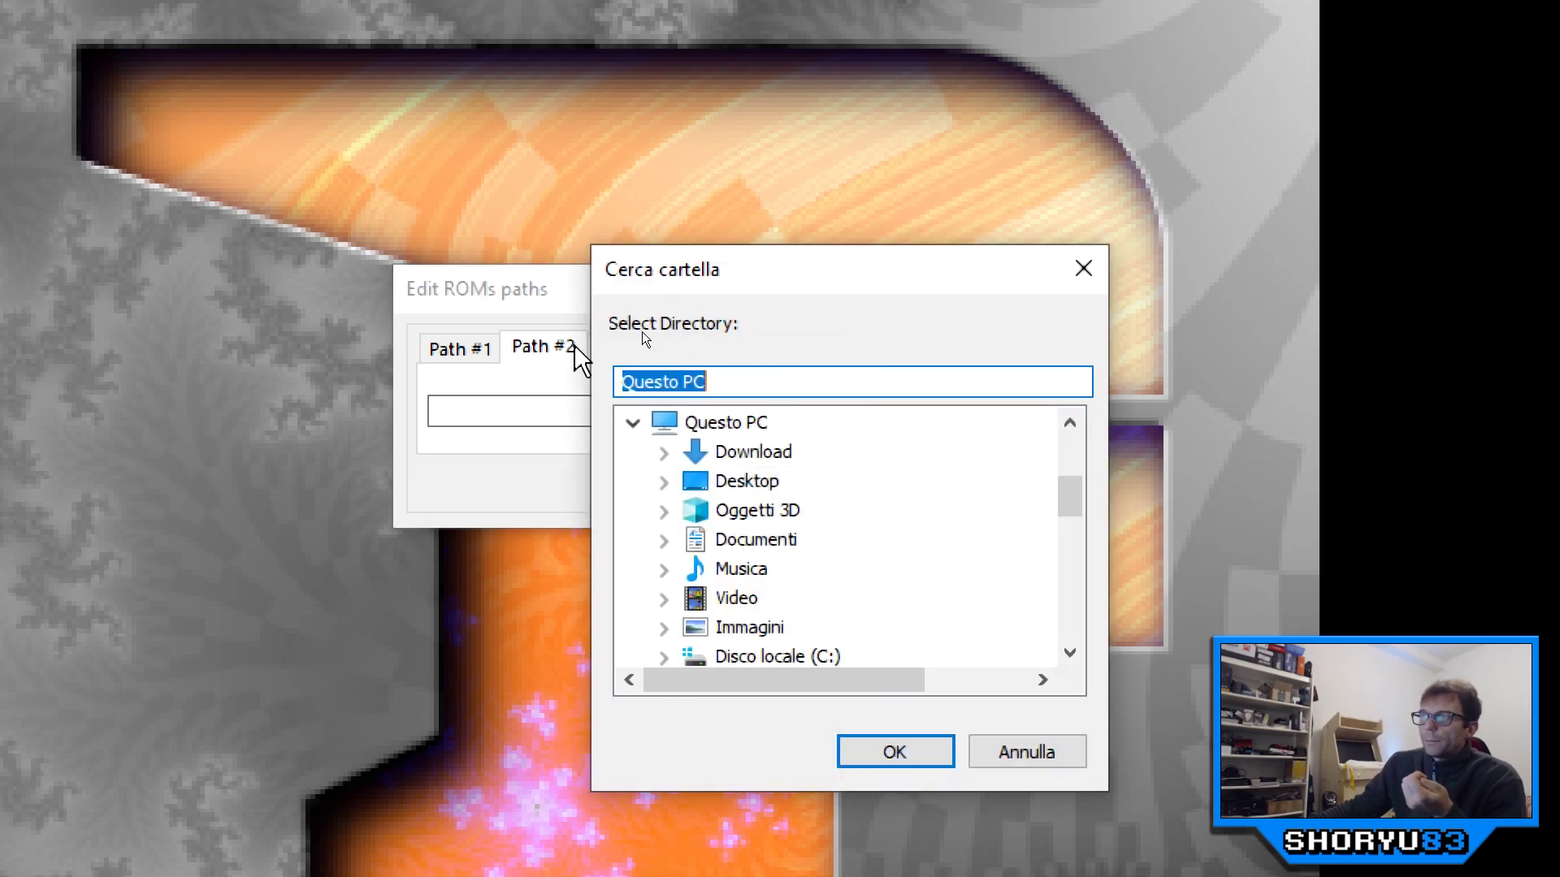
drag(1073, 499, 1069, 571)
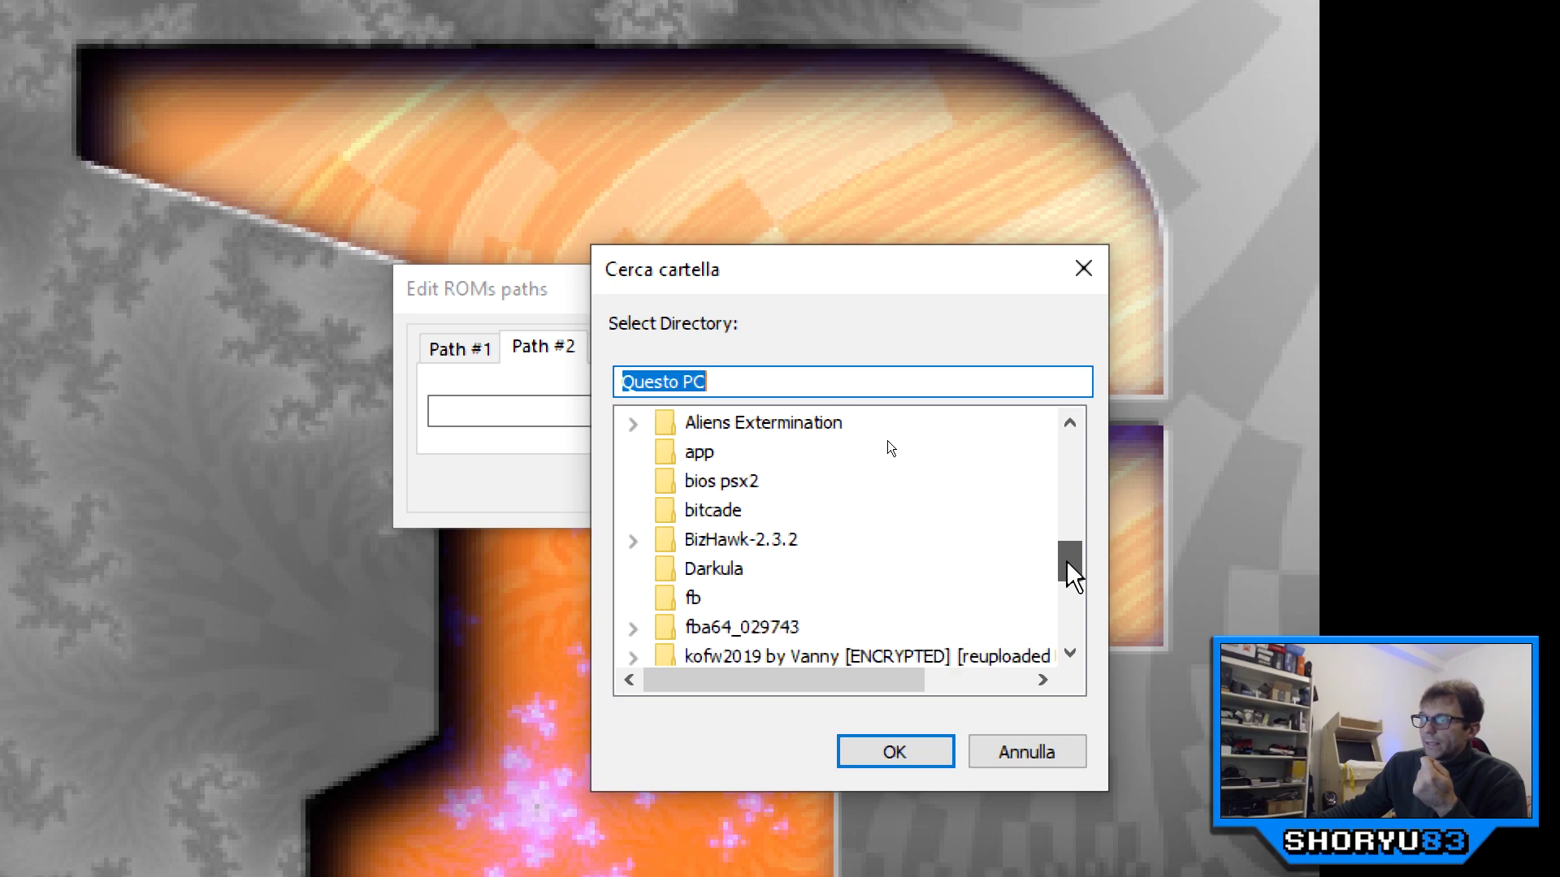
click(632, 630)
scroll(863, 541, down, 2)
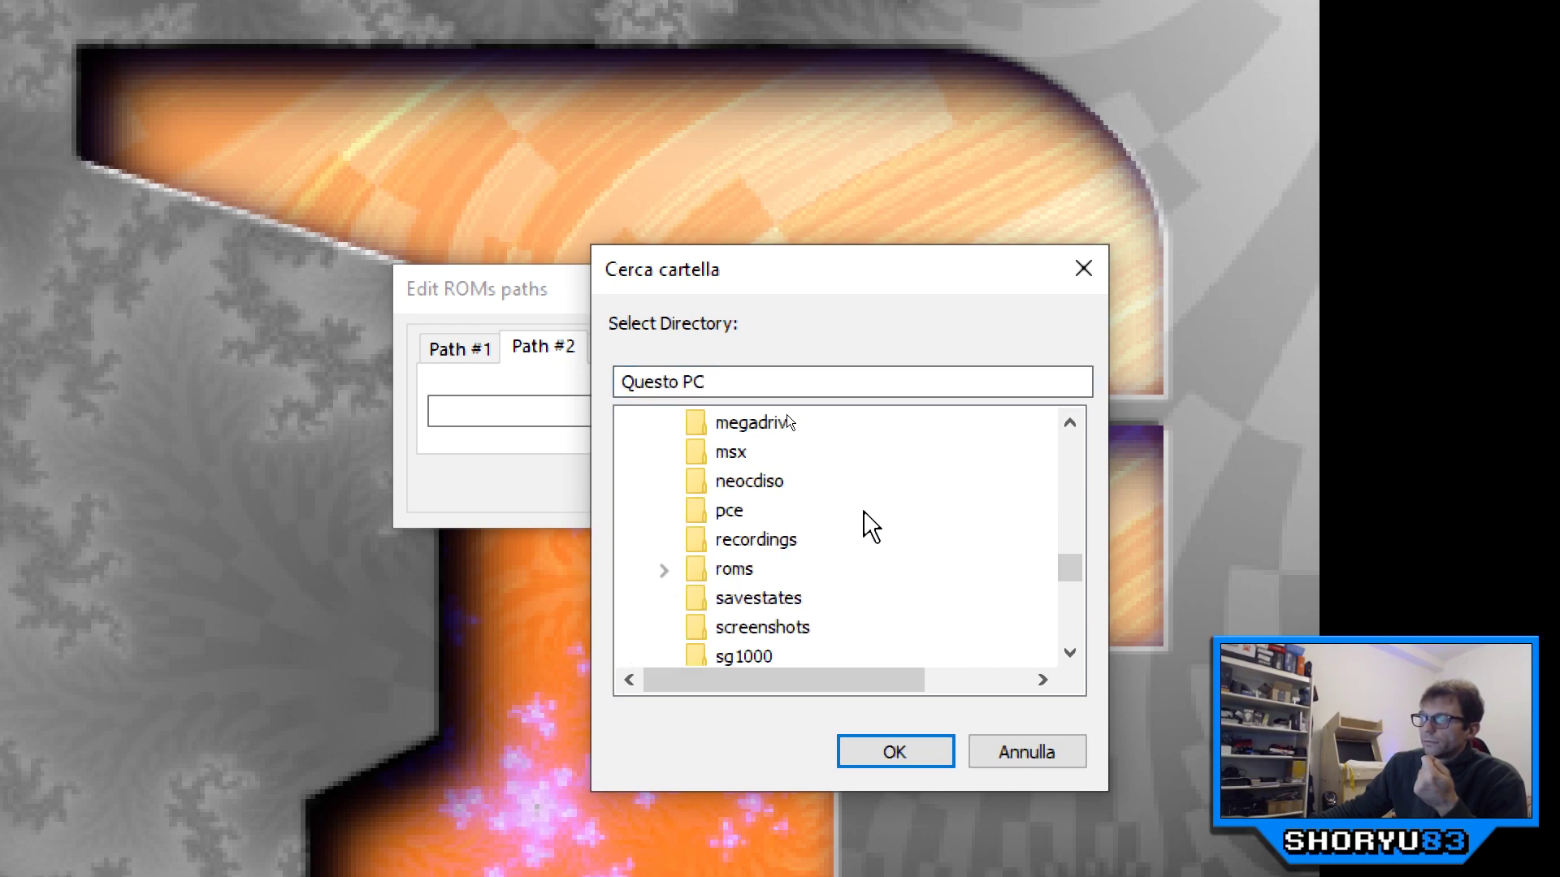
click(746, 570)
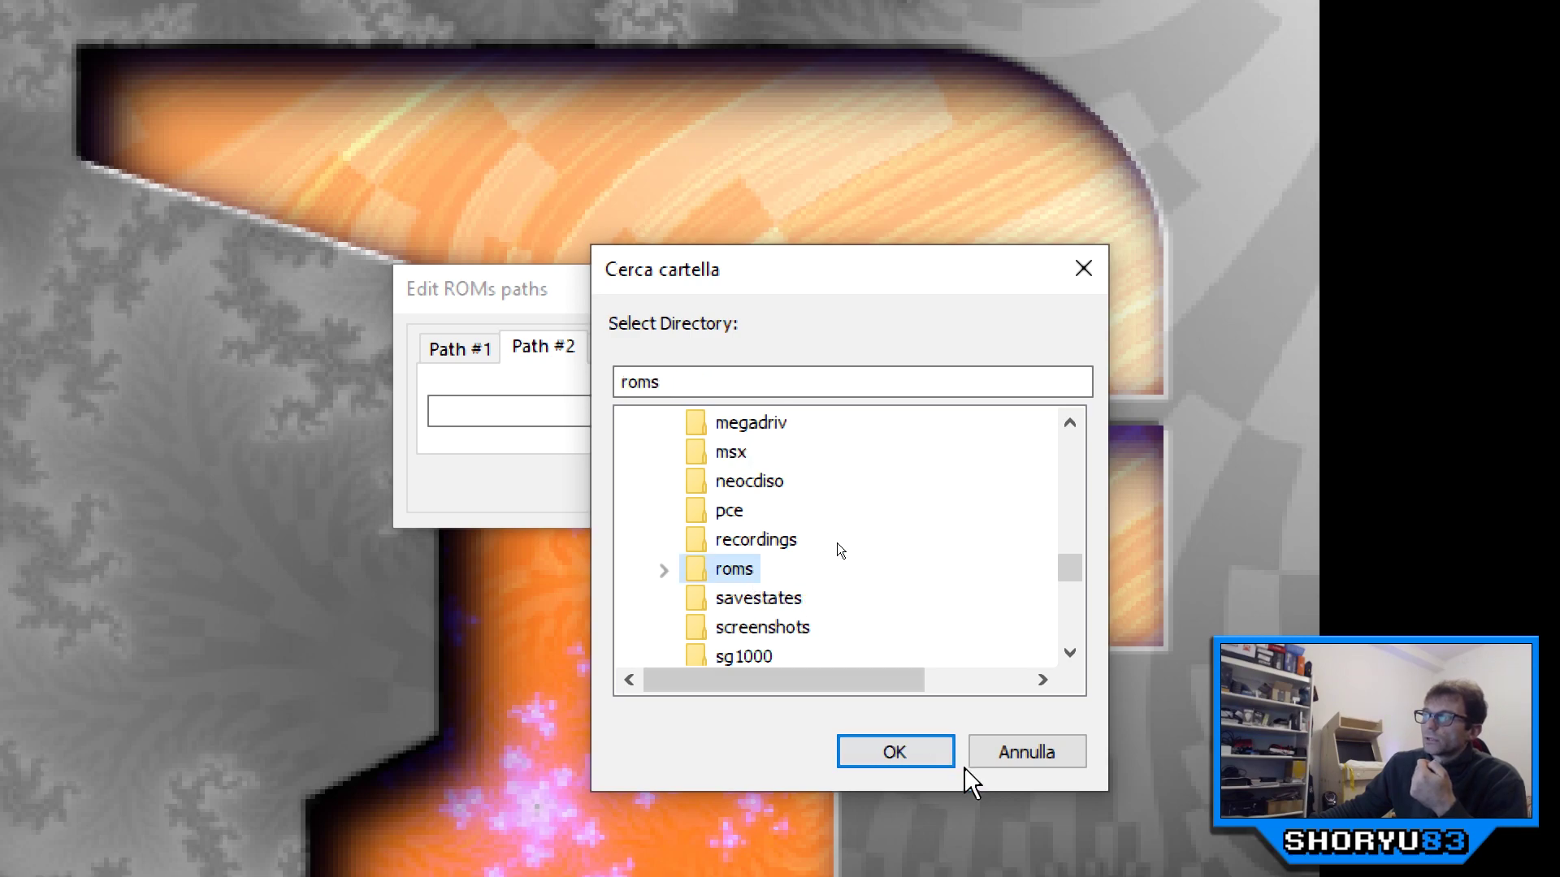
click(932, 754)
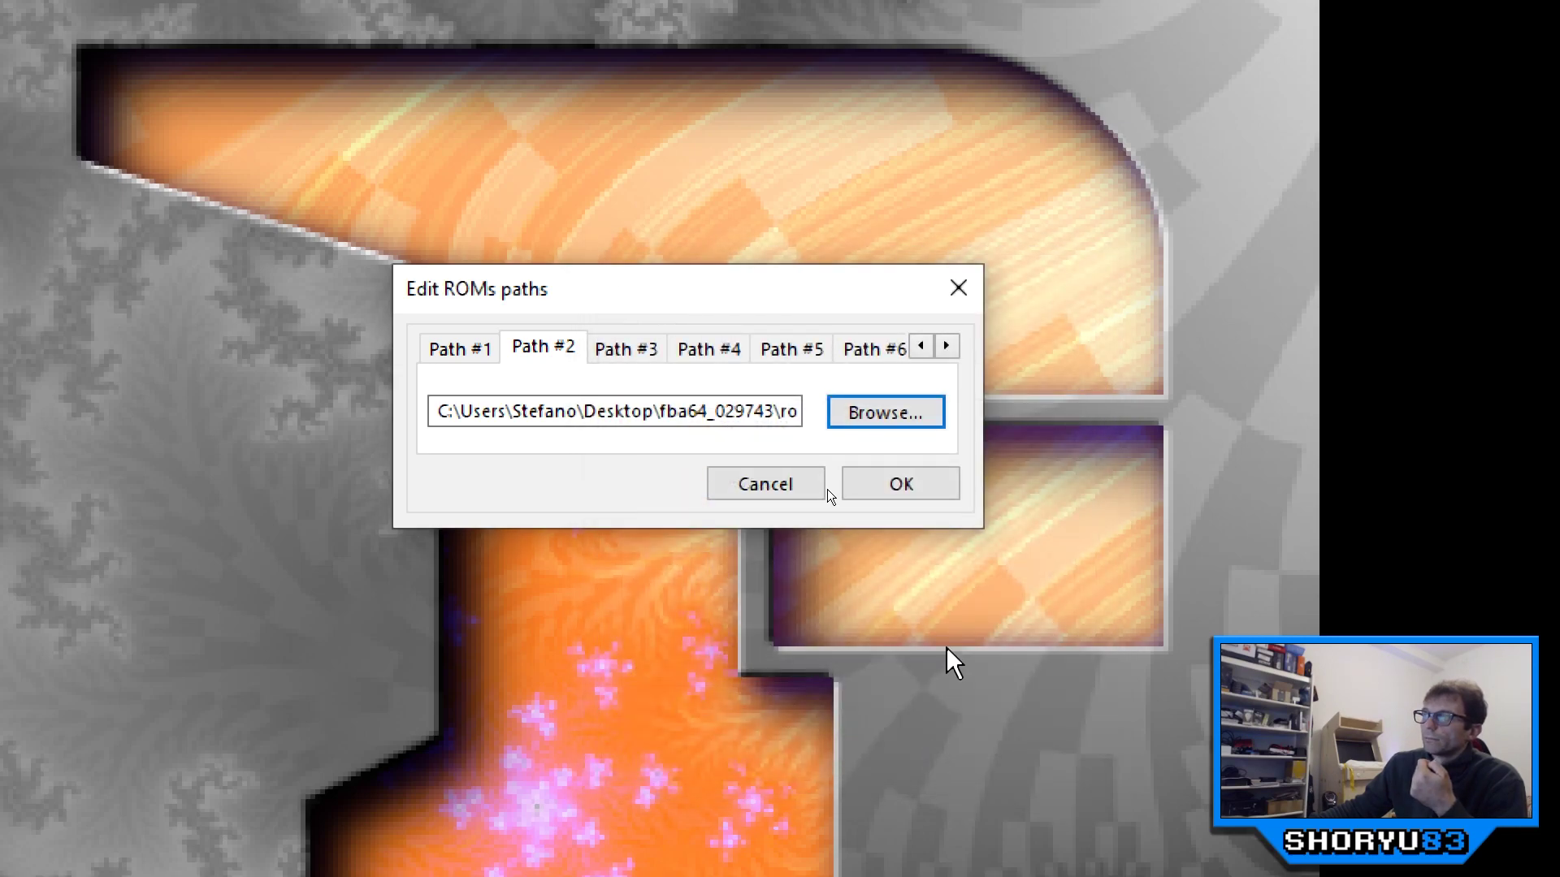
Step: Review Path #1 and Path #2 and accept the ROM paths
click(447, 351)
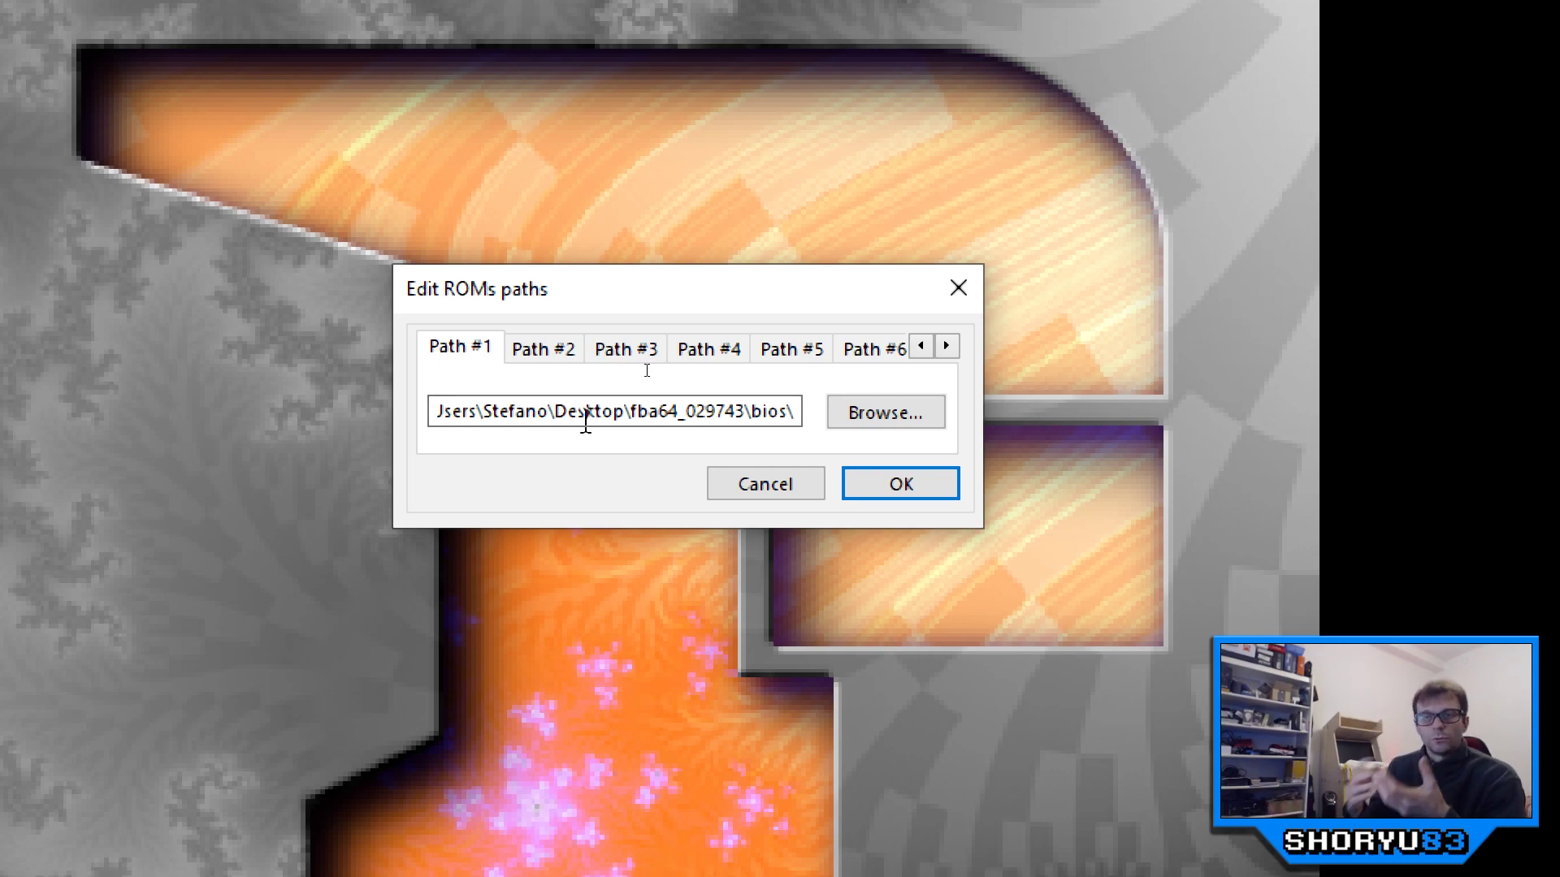
click(545, 347)
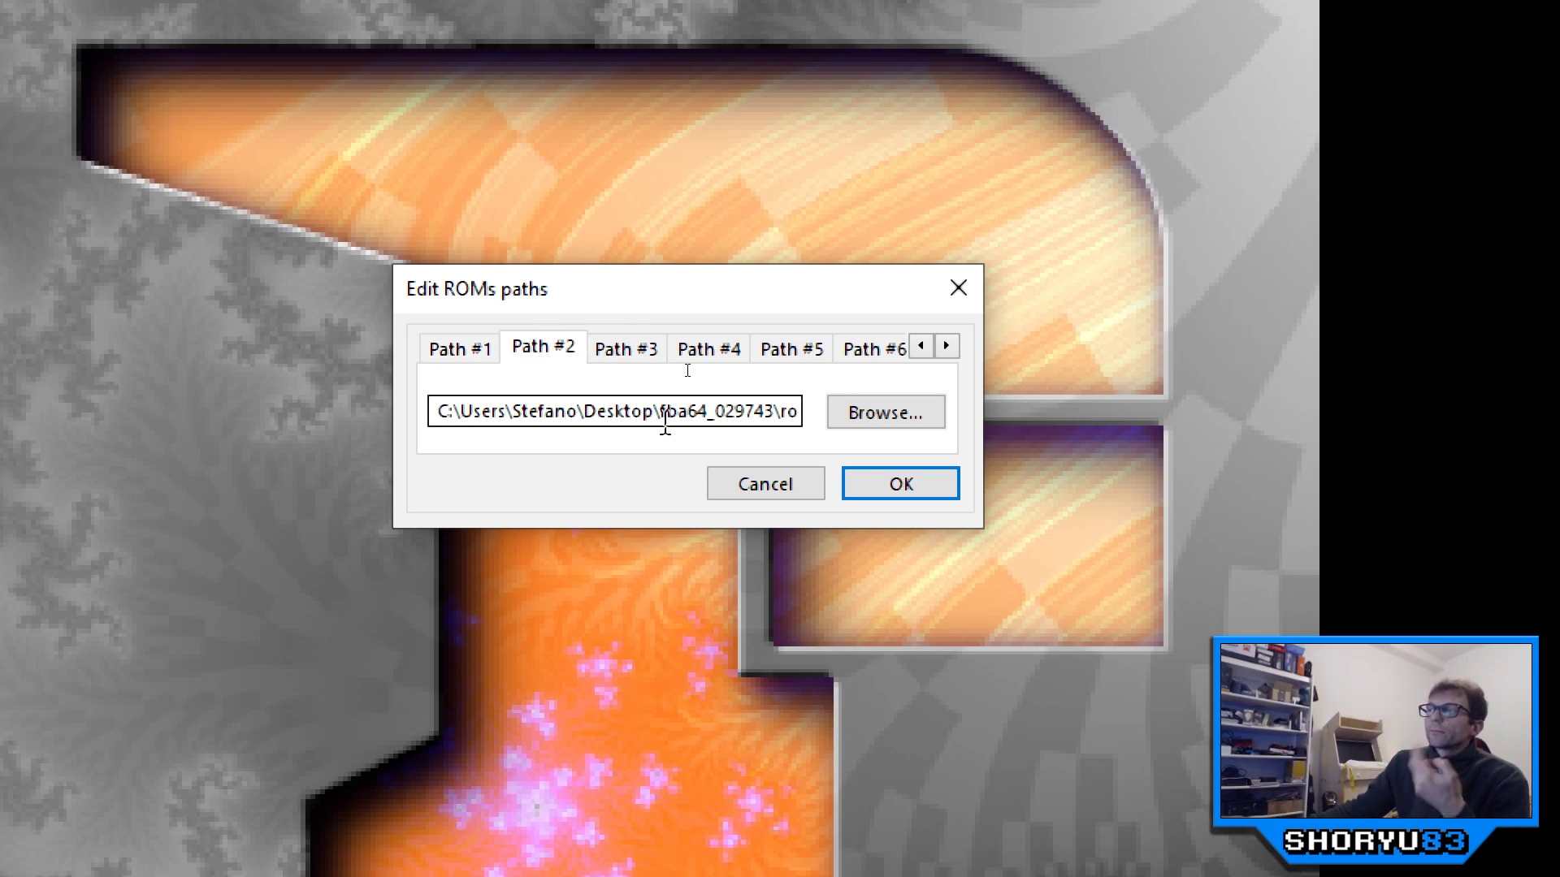
click(926, 492)
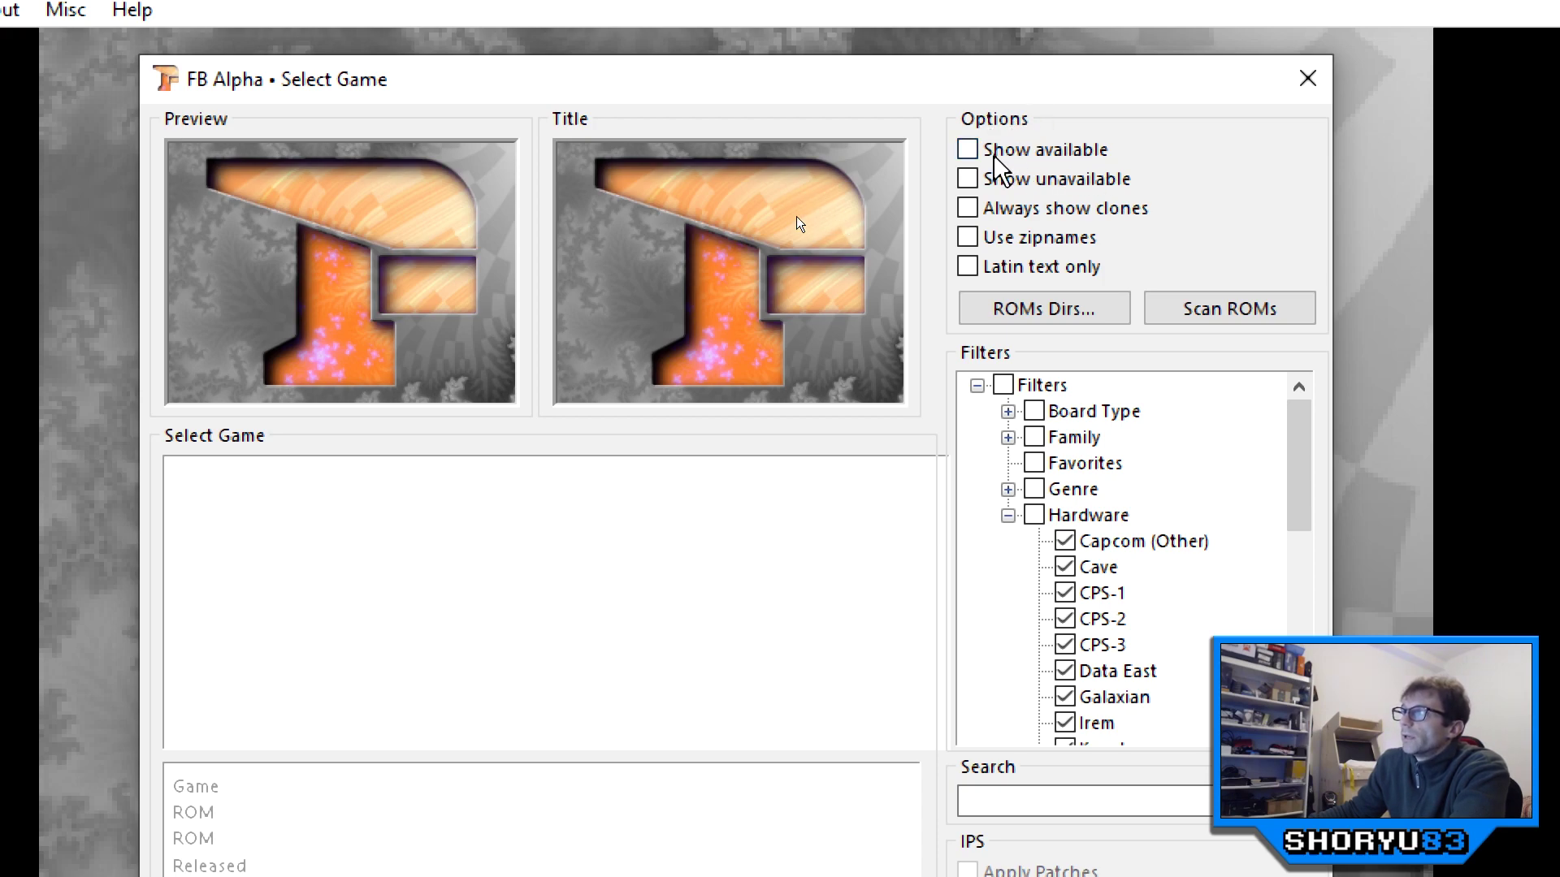
Step: Turn on Show available in the game selection, then recheck Path #1 and Path #2 in the ROM directories and close them
click(967, 149)
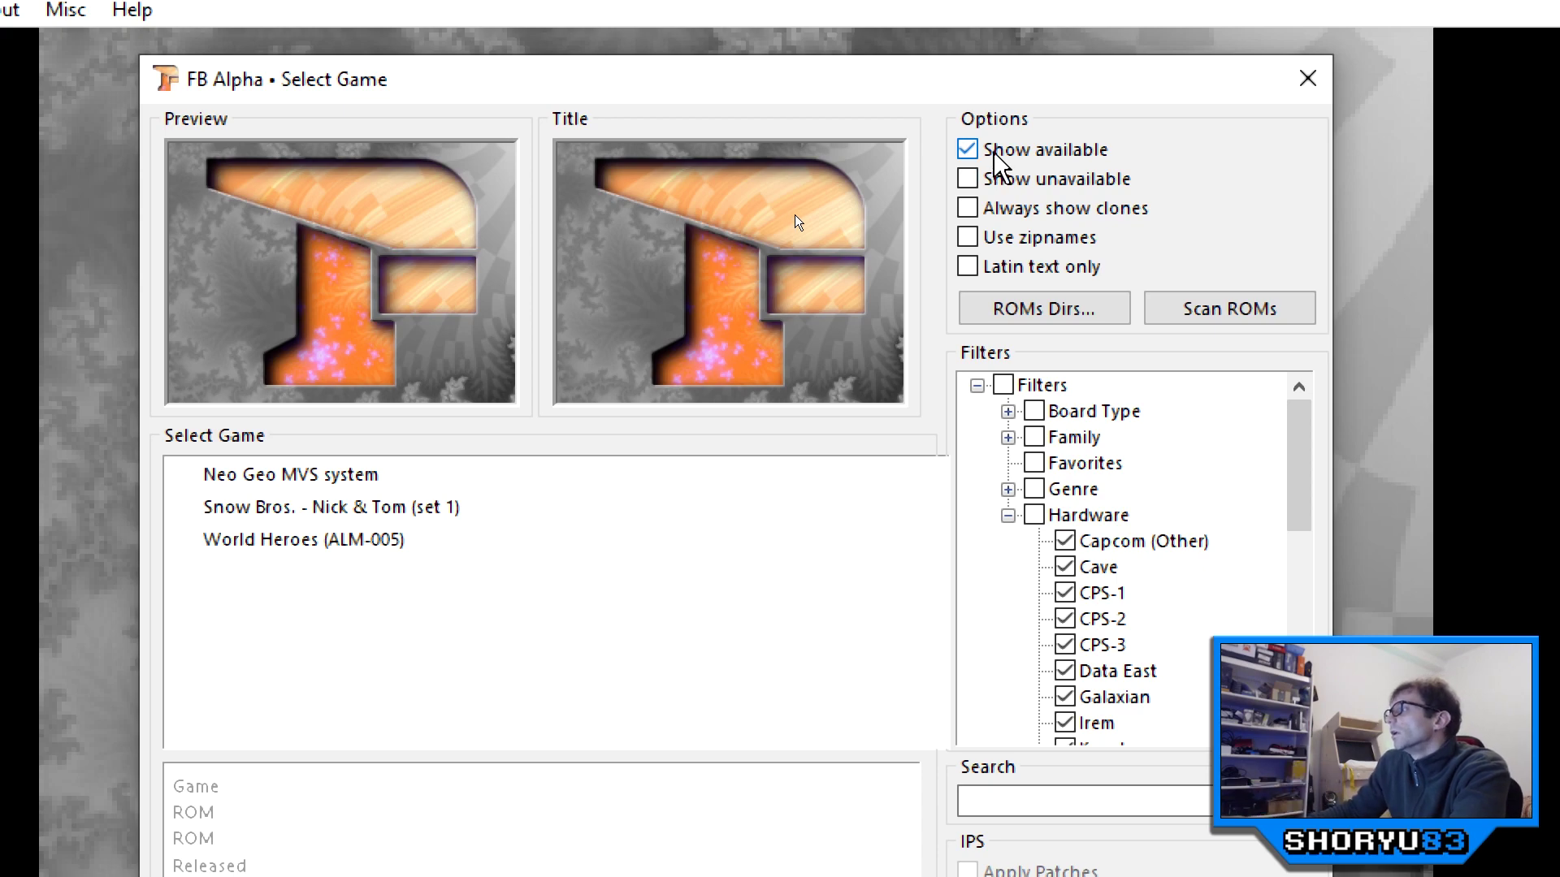
click(1080, 322)
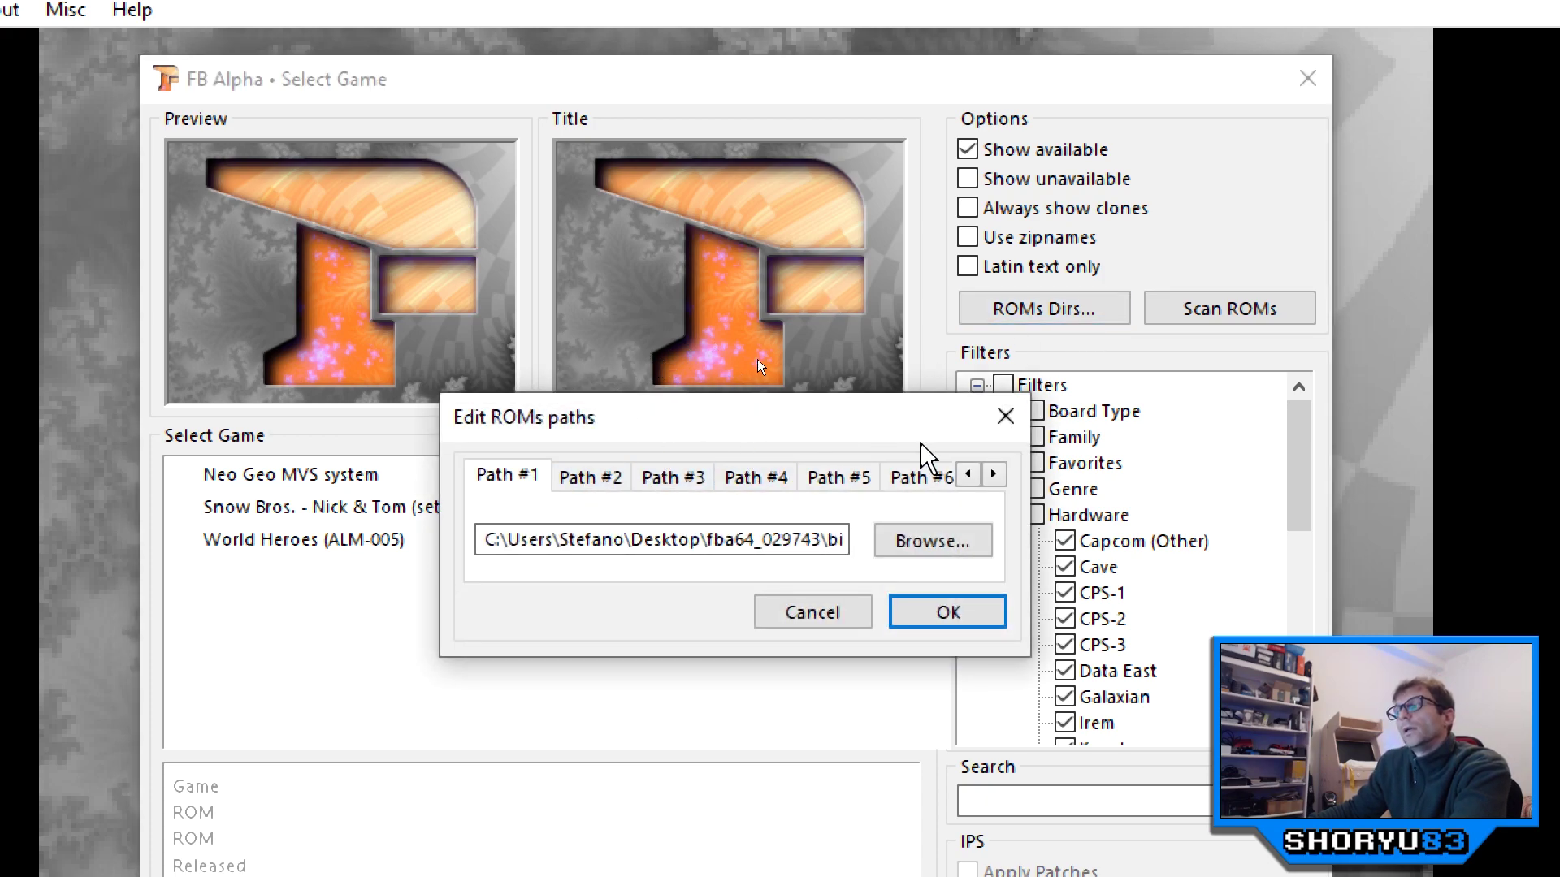
click(598, 473)
click(506, 478)
click(590, 476)
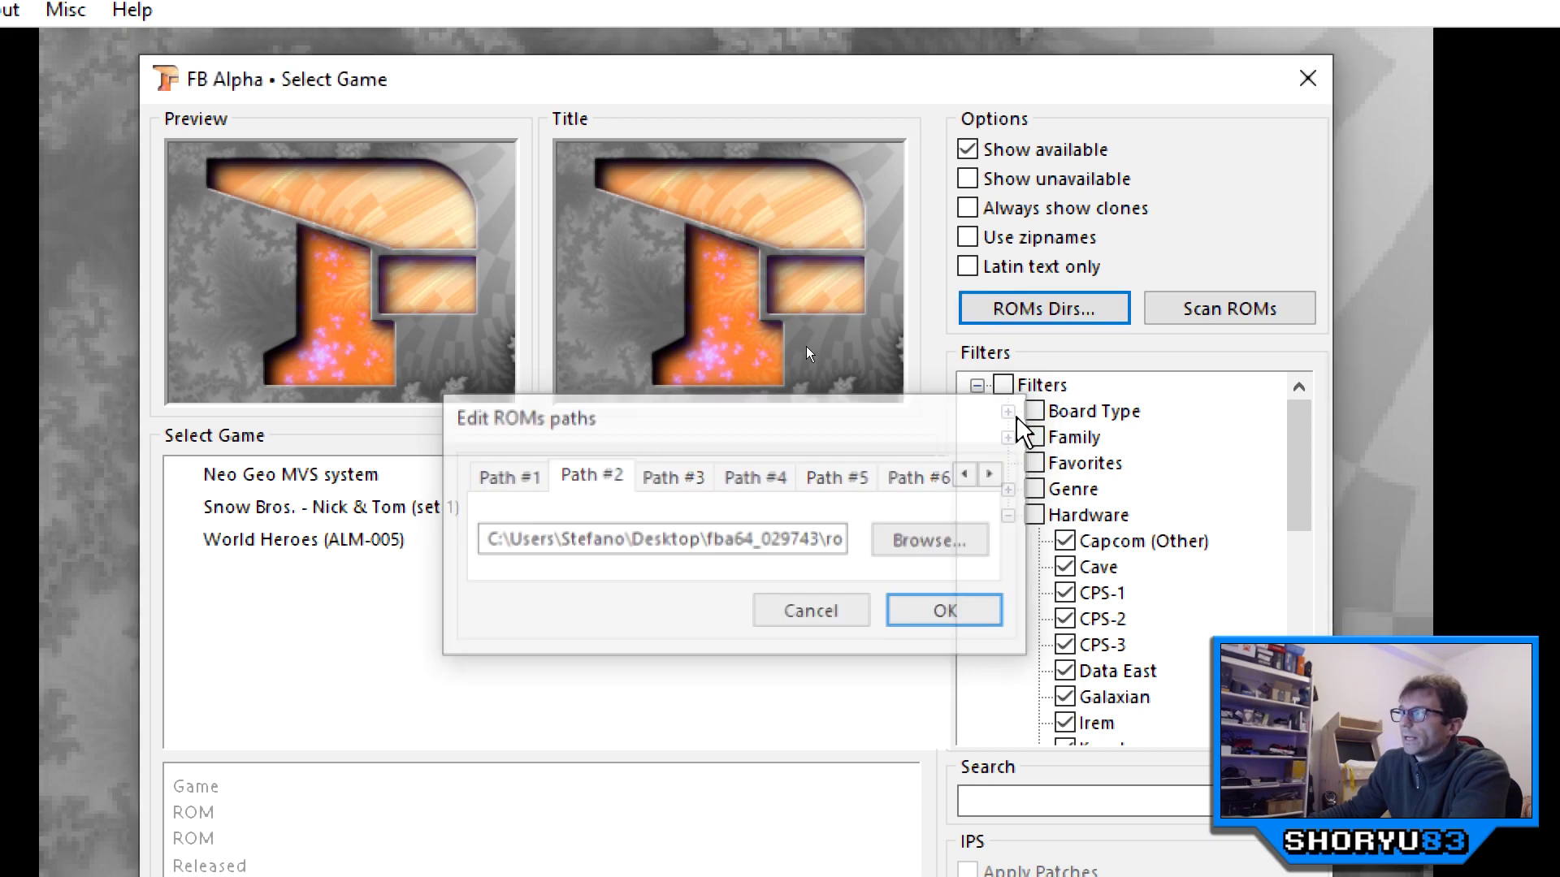
click(1006, 417)
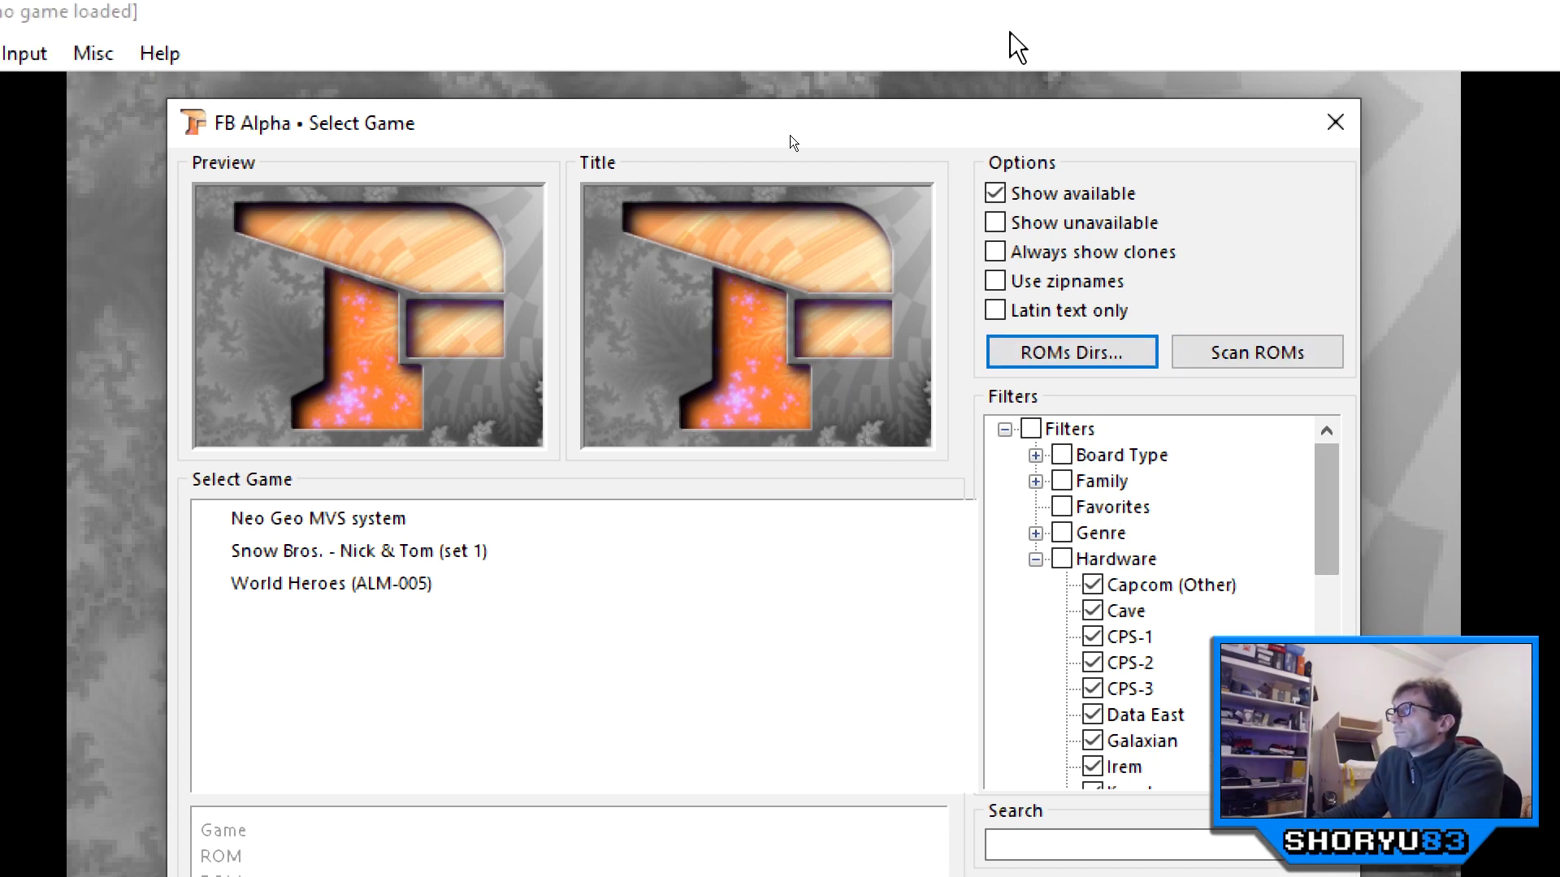
Step: Reposition the Select Game window and examine the Hardware filters from Capcom (Other) through MSX
drag(1095, 131, 804, 62)
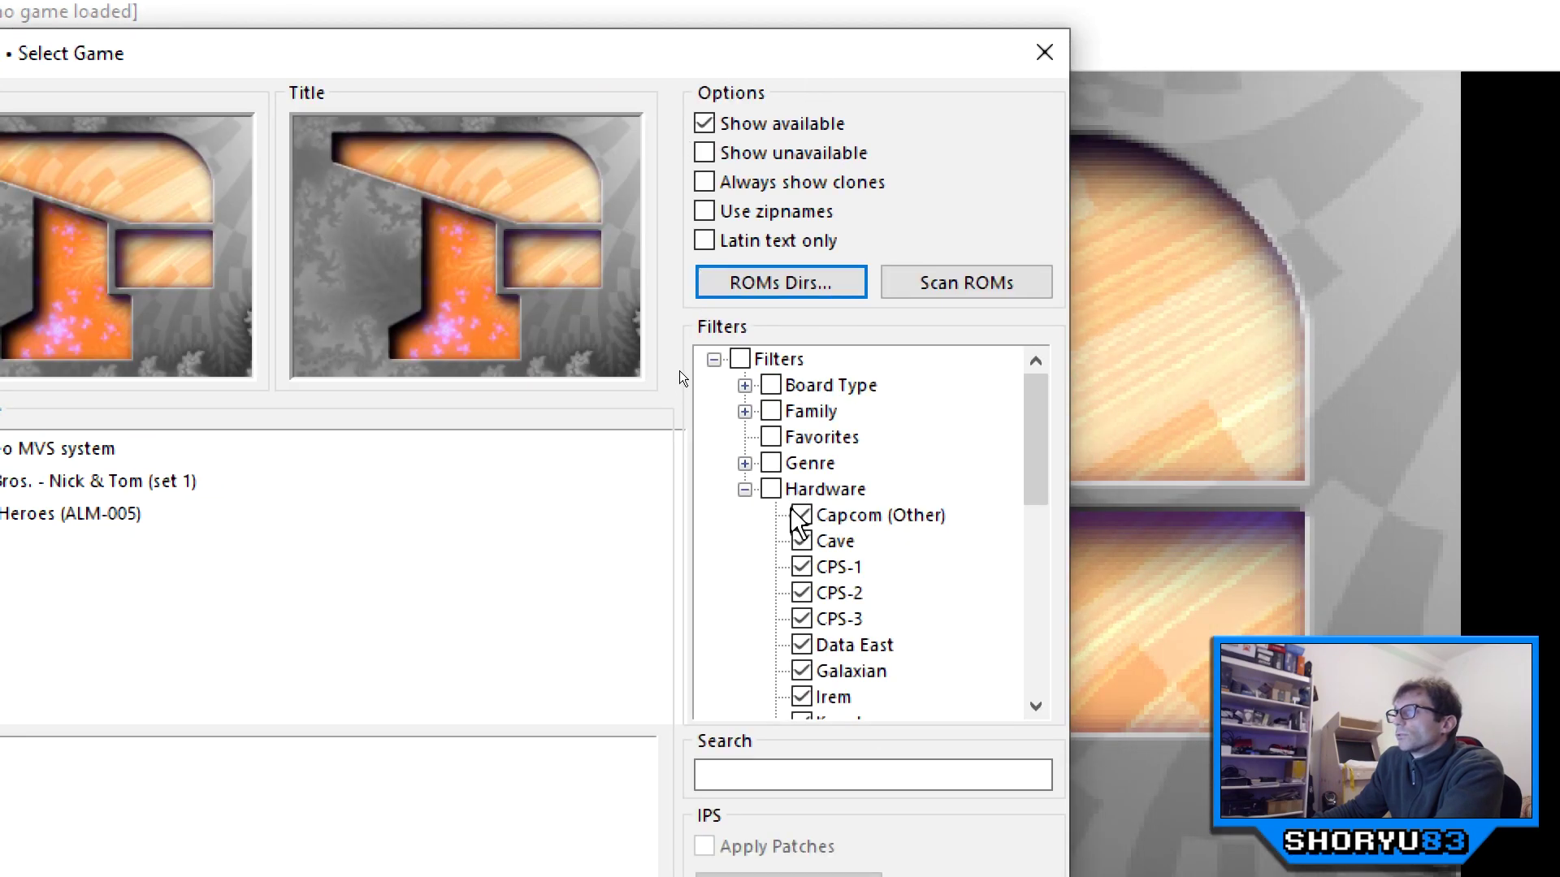
drag(1038, 461, 1038, 489)
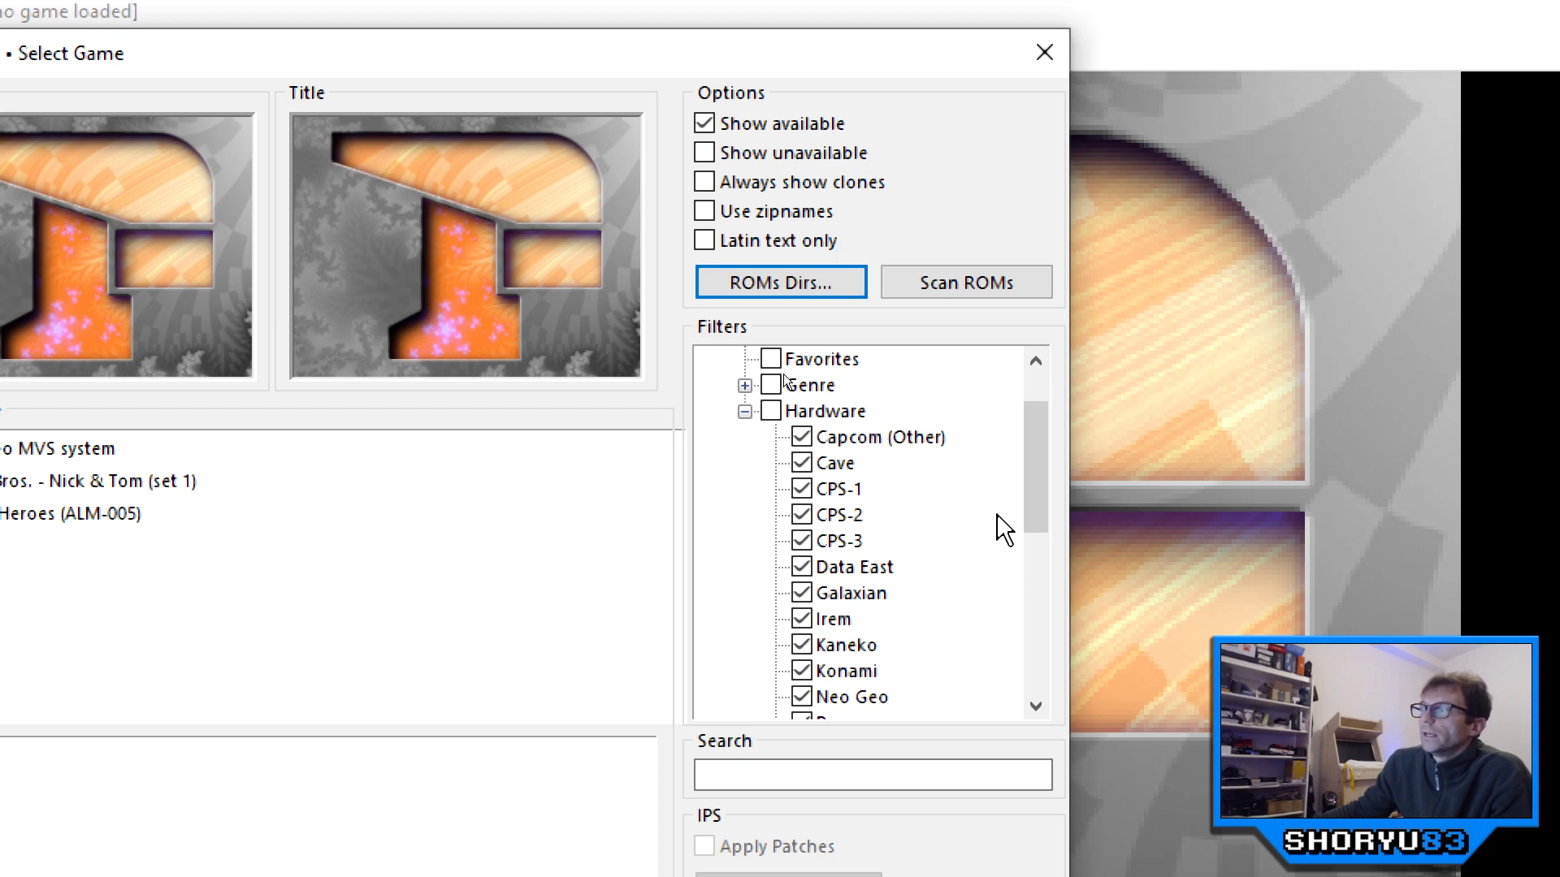
drag(1035, 501, 1038, 524)
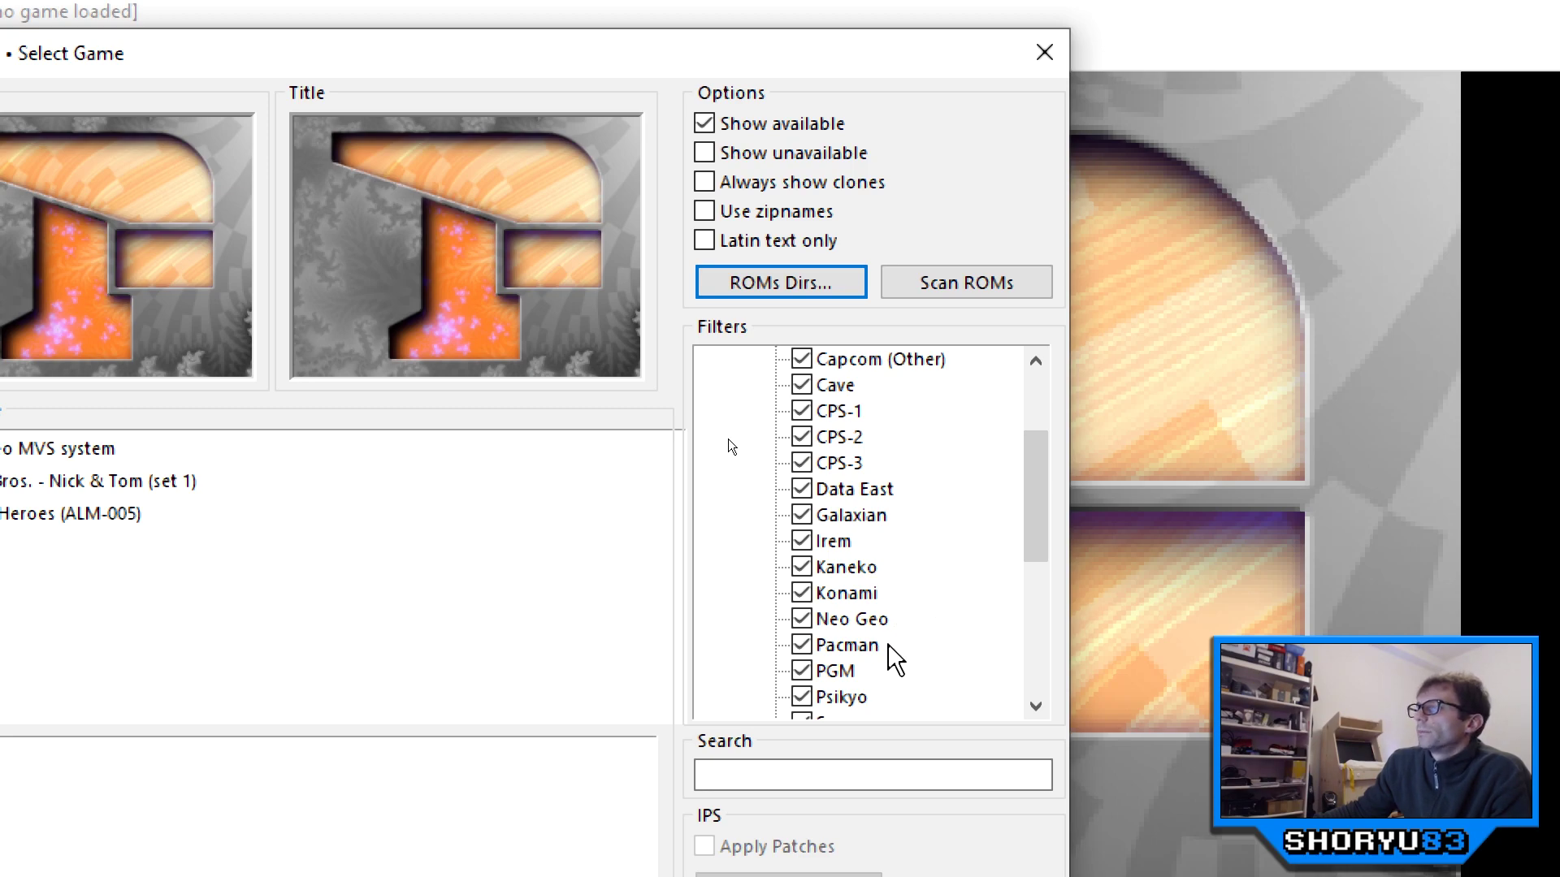
drag(1038, 540, 1045, 572)
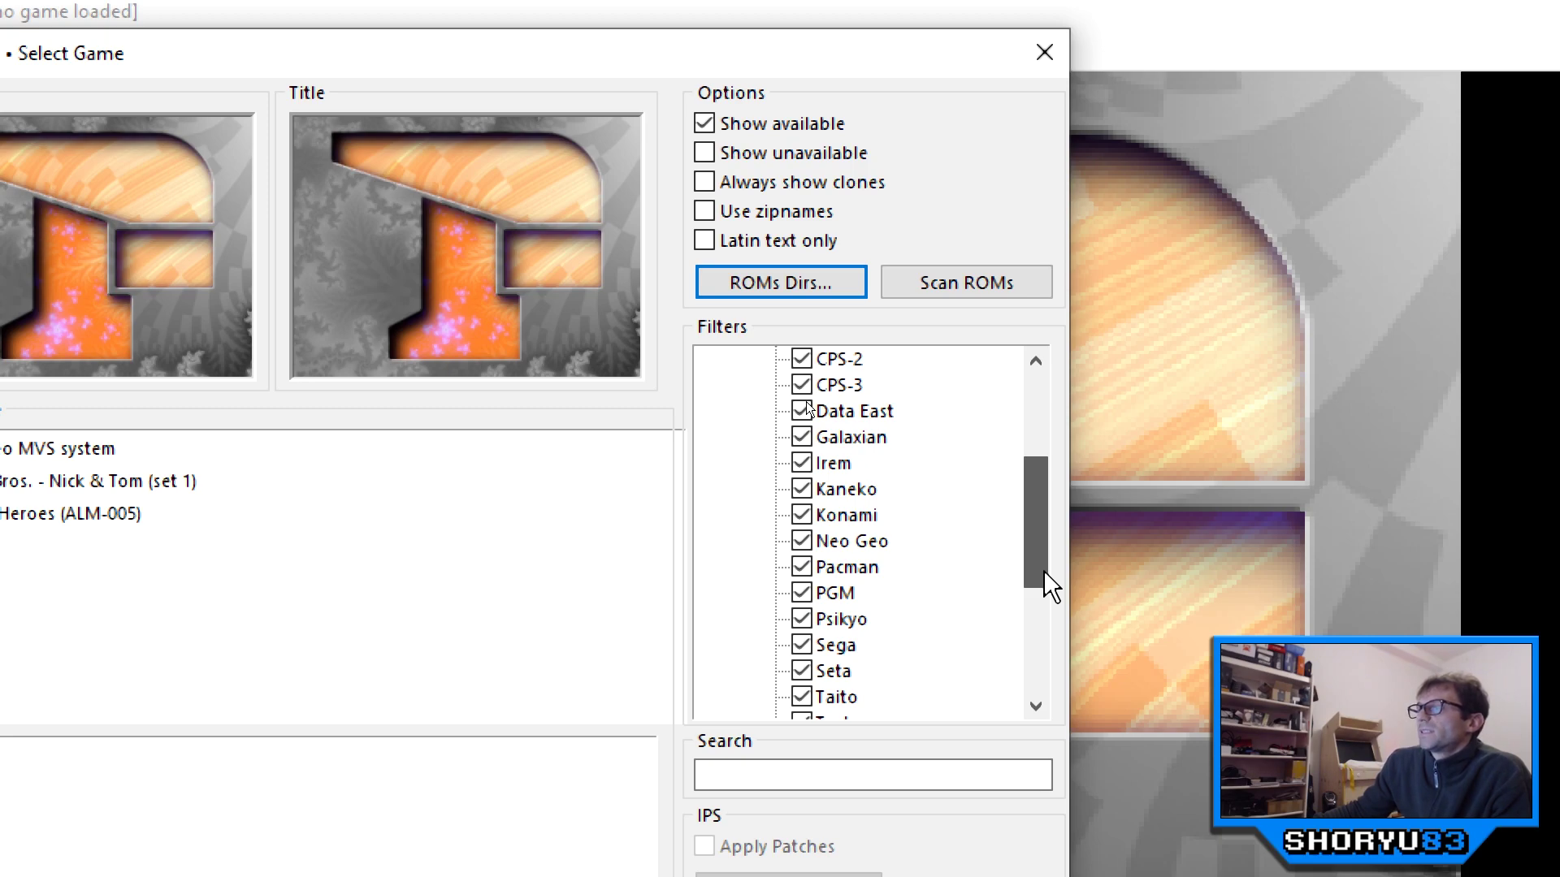
drag(1043, 569, 1040, 662)
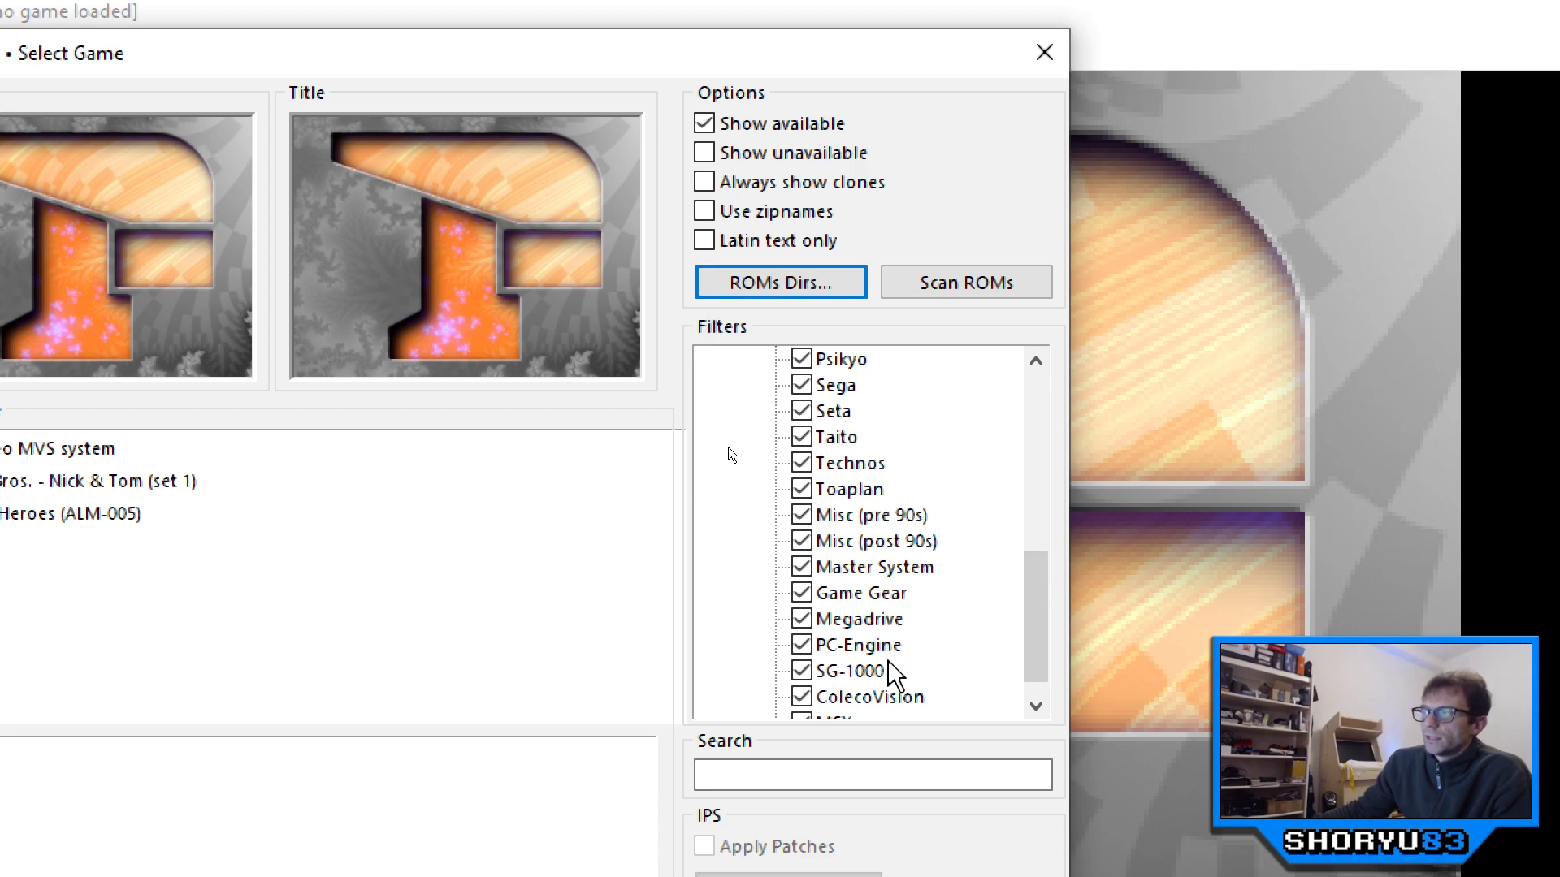
scroll(1021, 643, down, 1)
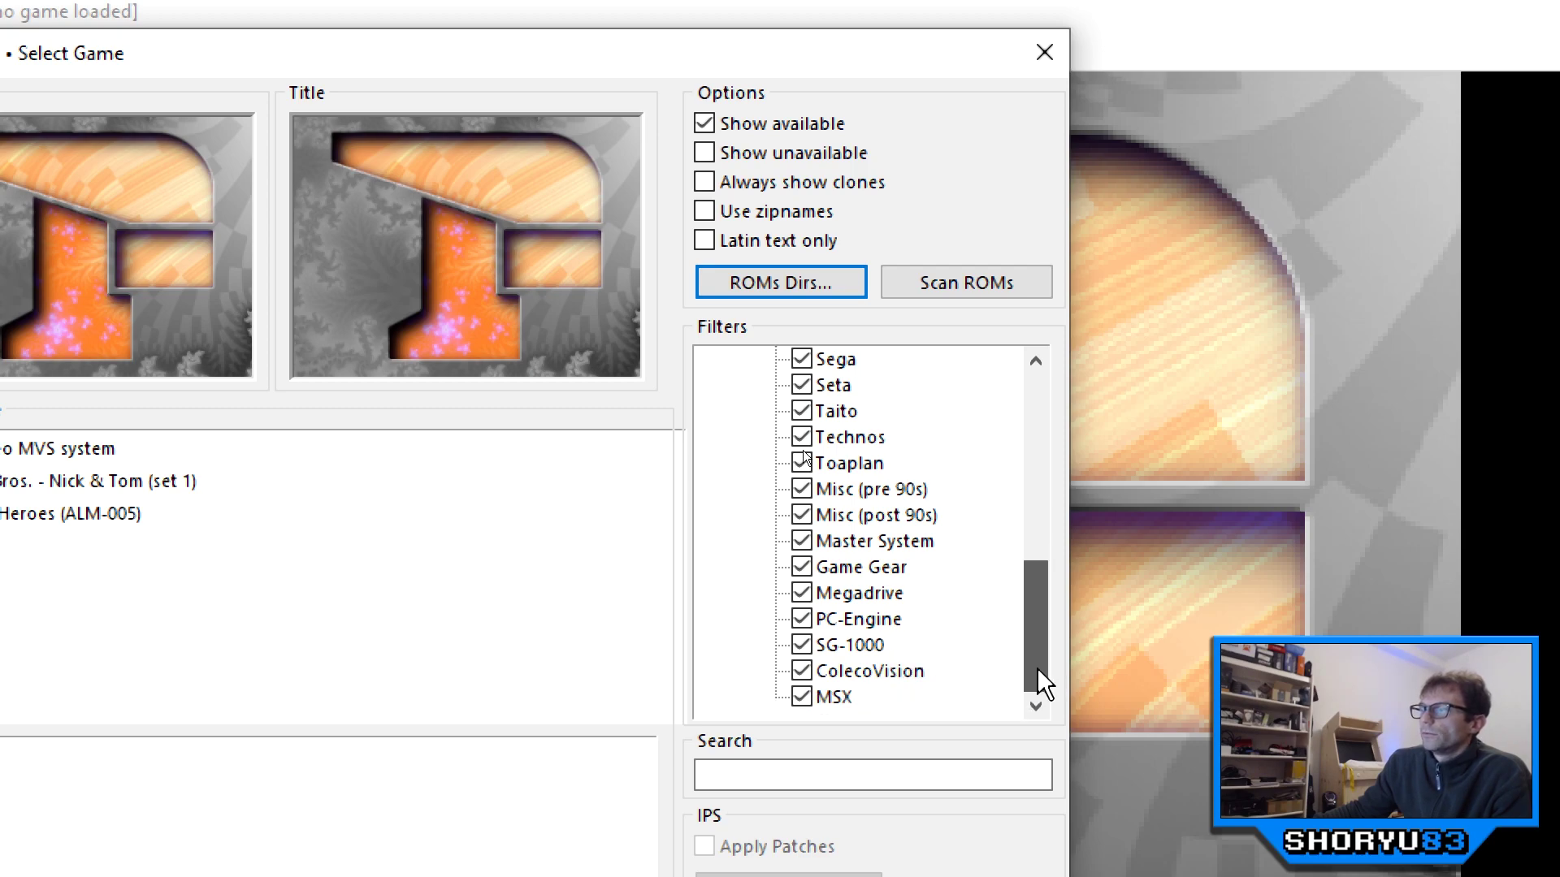
drag(1041, 626, 1060, 479)
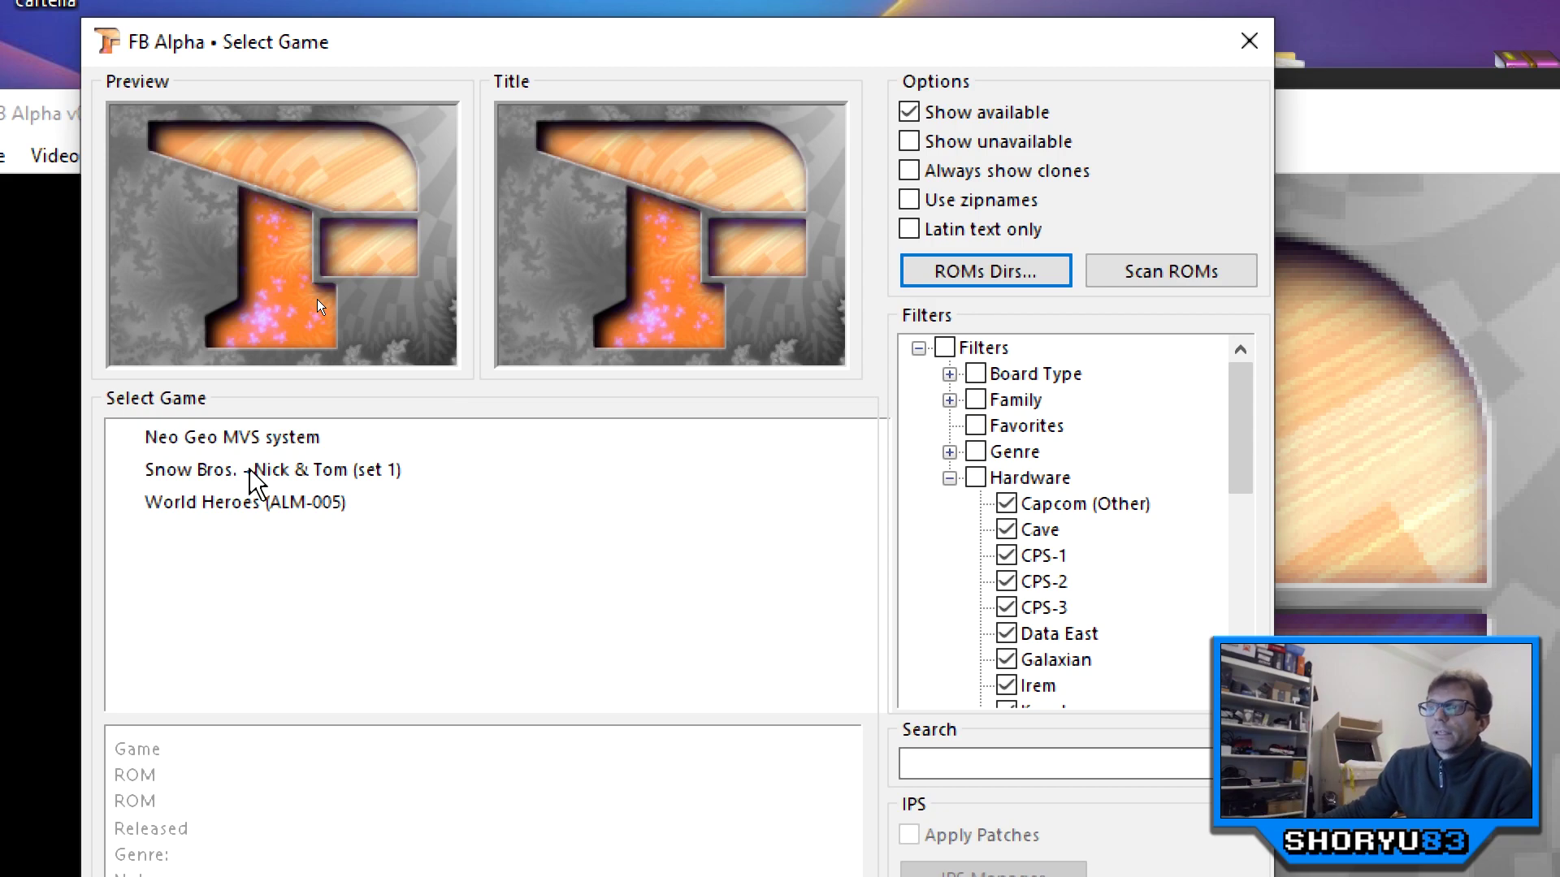
Step: Check the details of Neo Geo MVS system and World Heroes (ALM-005) in the available games and leave the selection without loading one
click(247, 438)
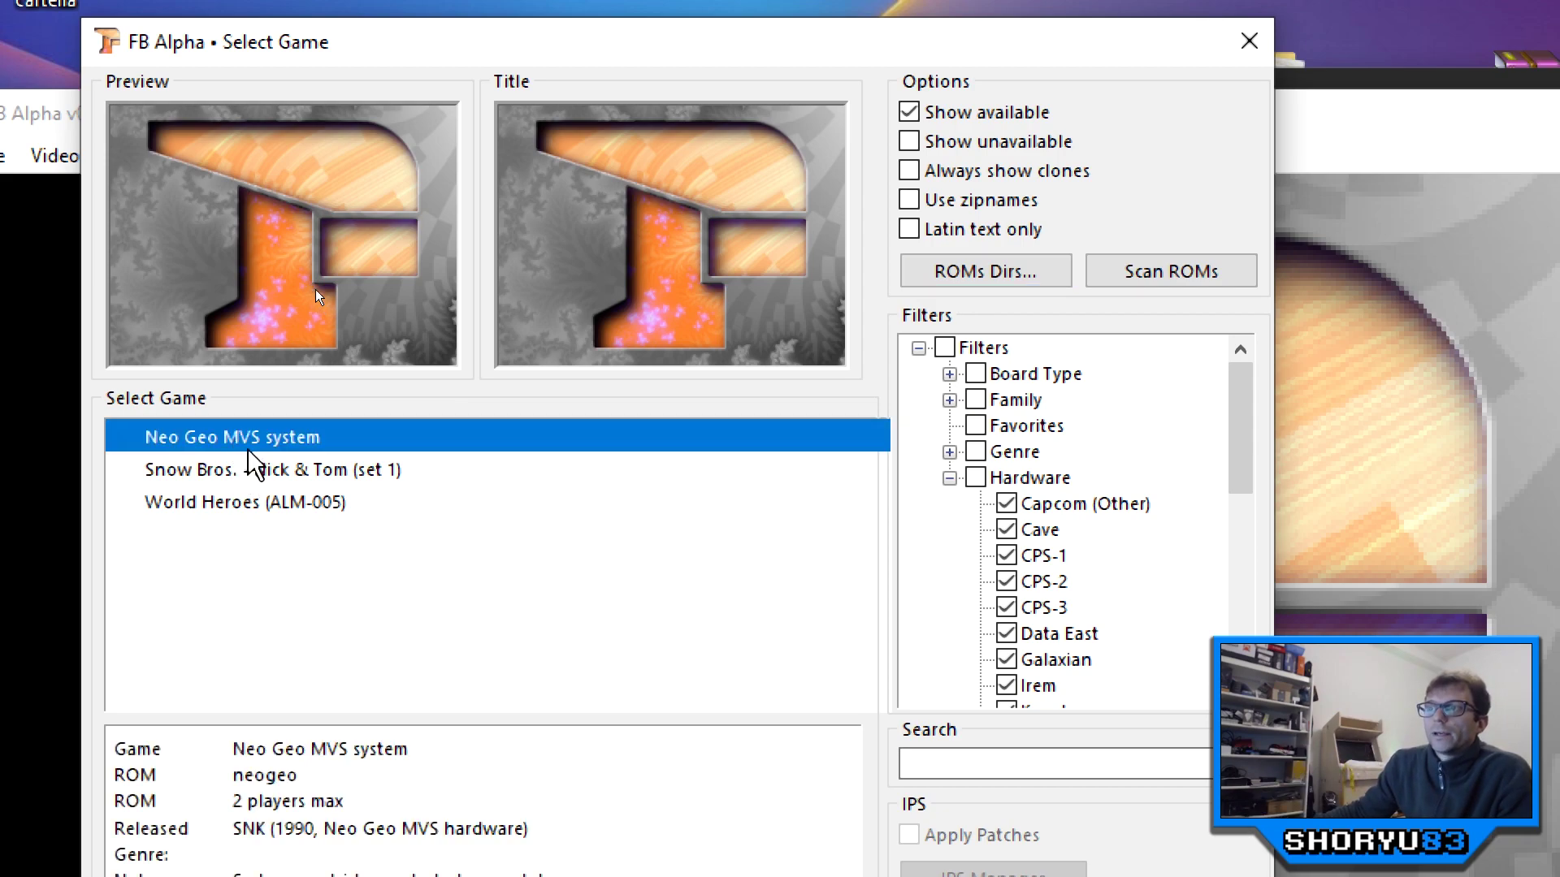
right_click(309, 442)
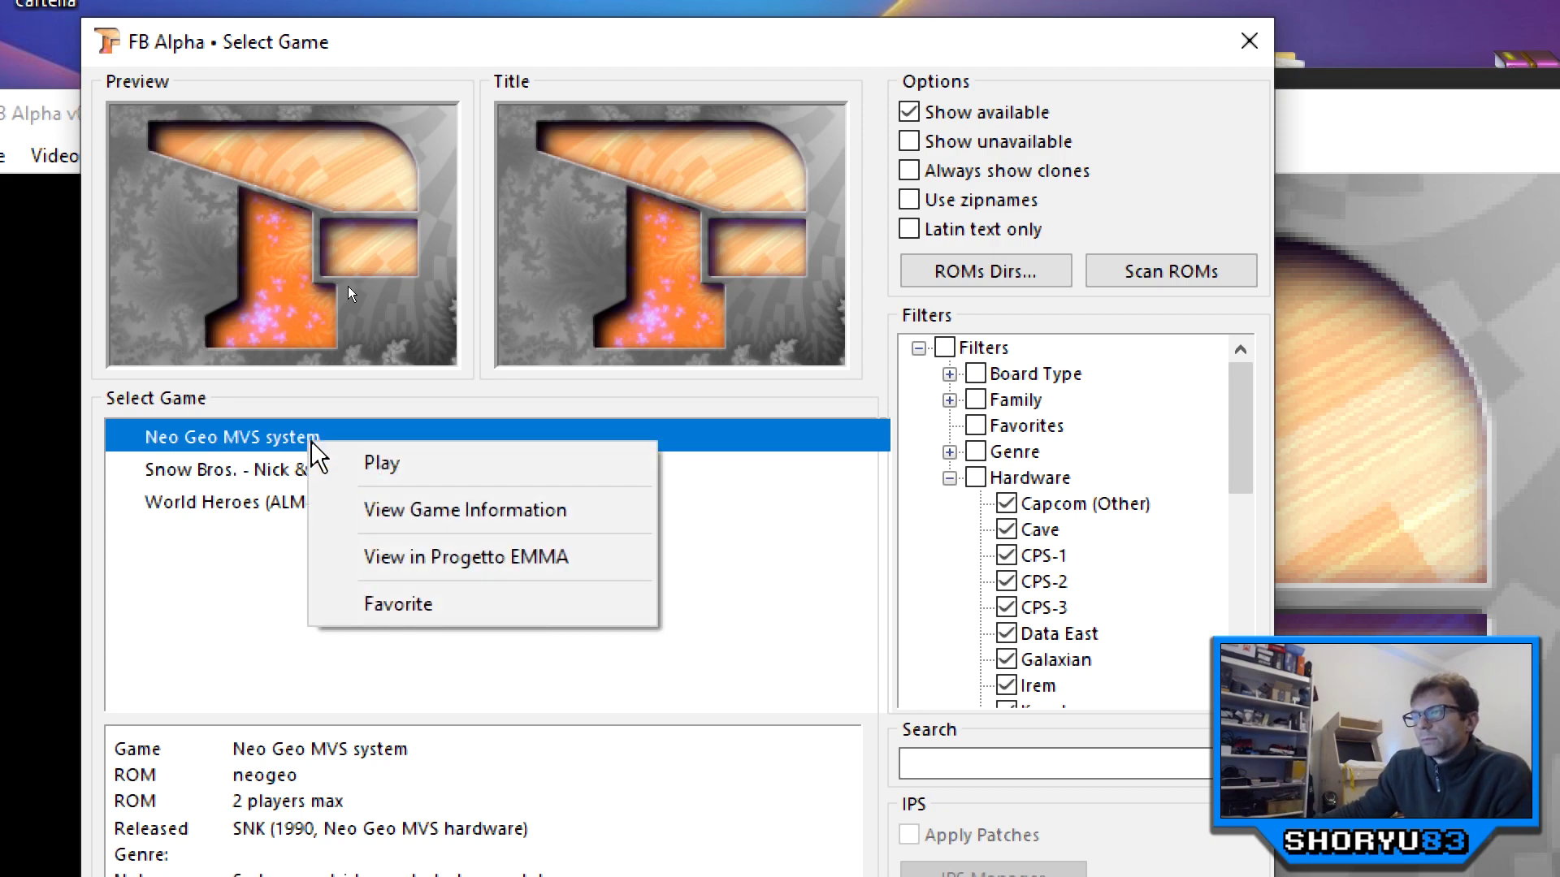
click(268, 544)
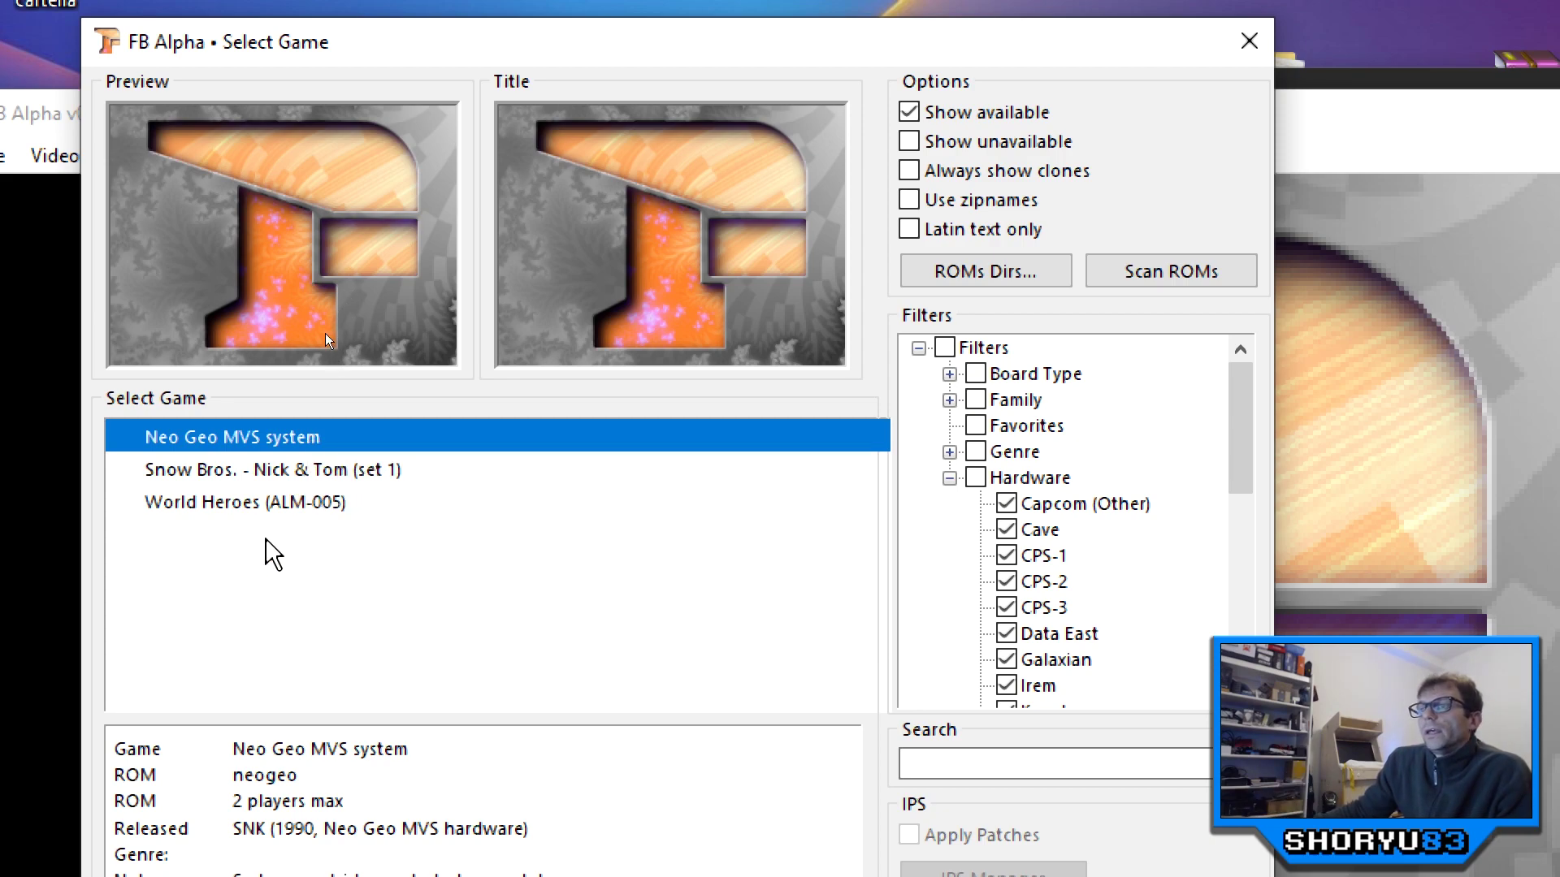
click(266, 479)
click(271, 506)
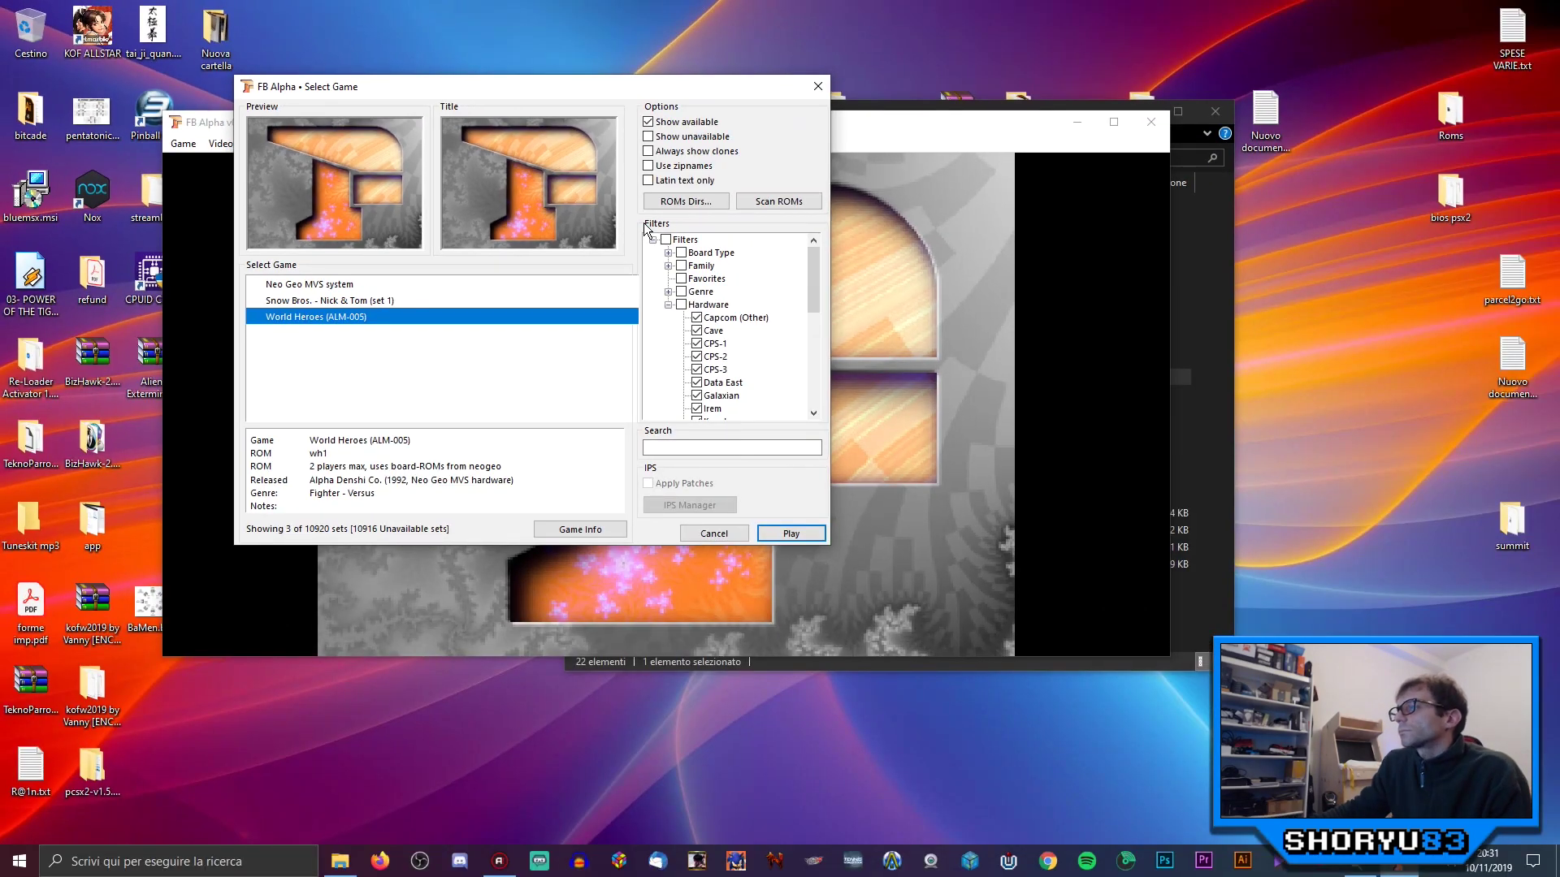
click(713, 534)
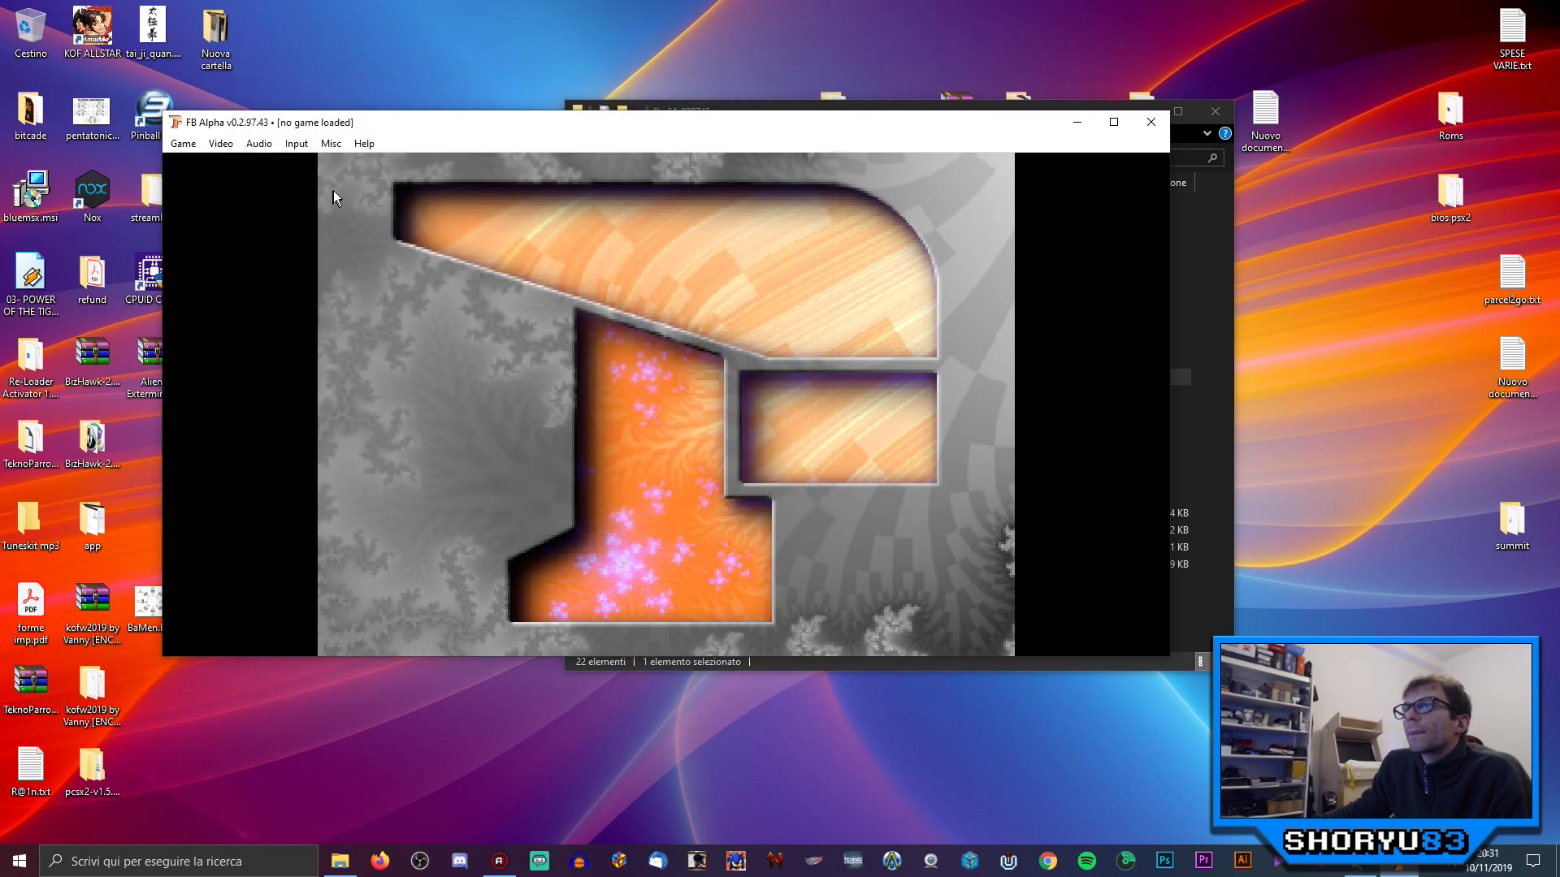
Step: Reposition the emulator window and look through the Game commands down to Save states
drag(493, 130, 510, 126)
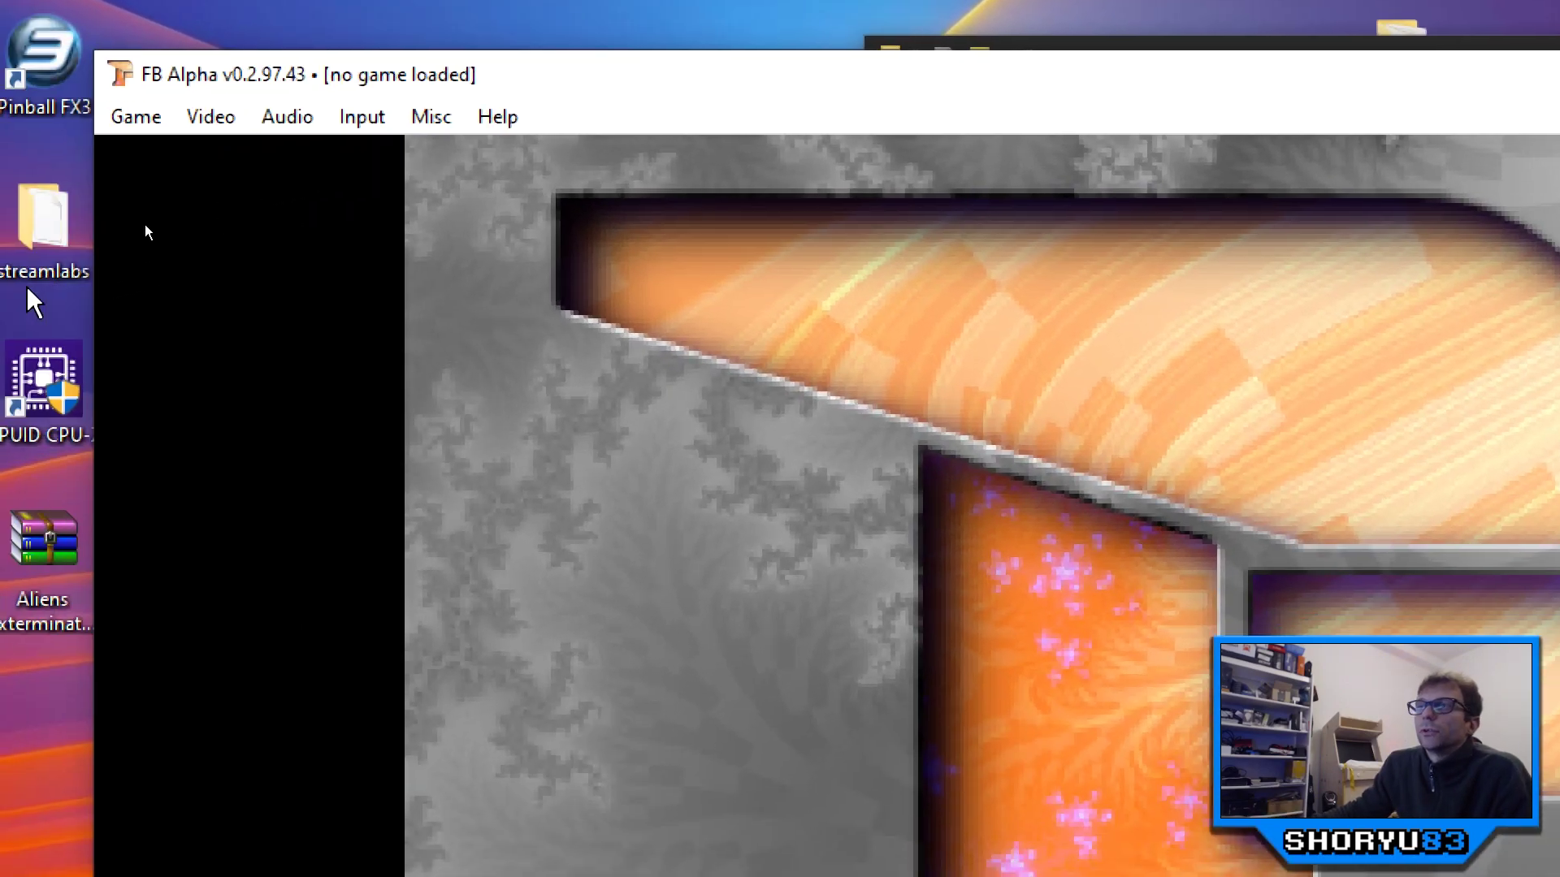
click(131, 116)
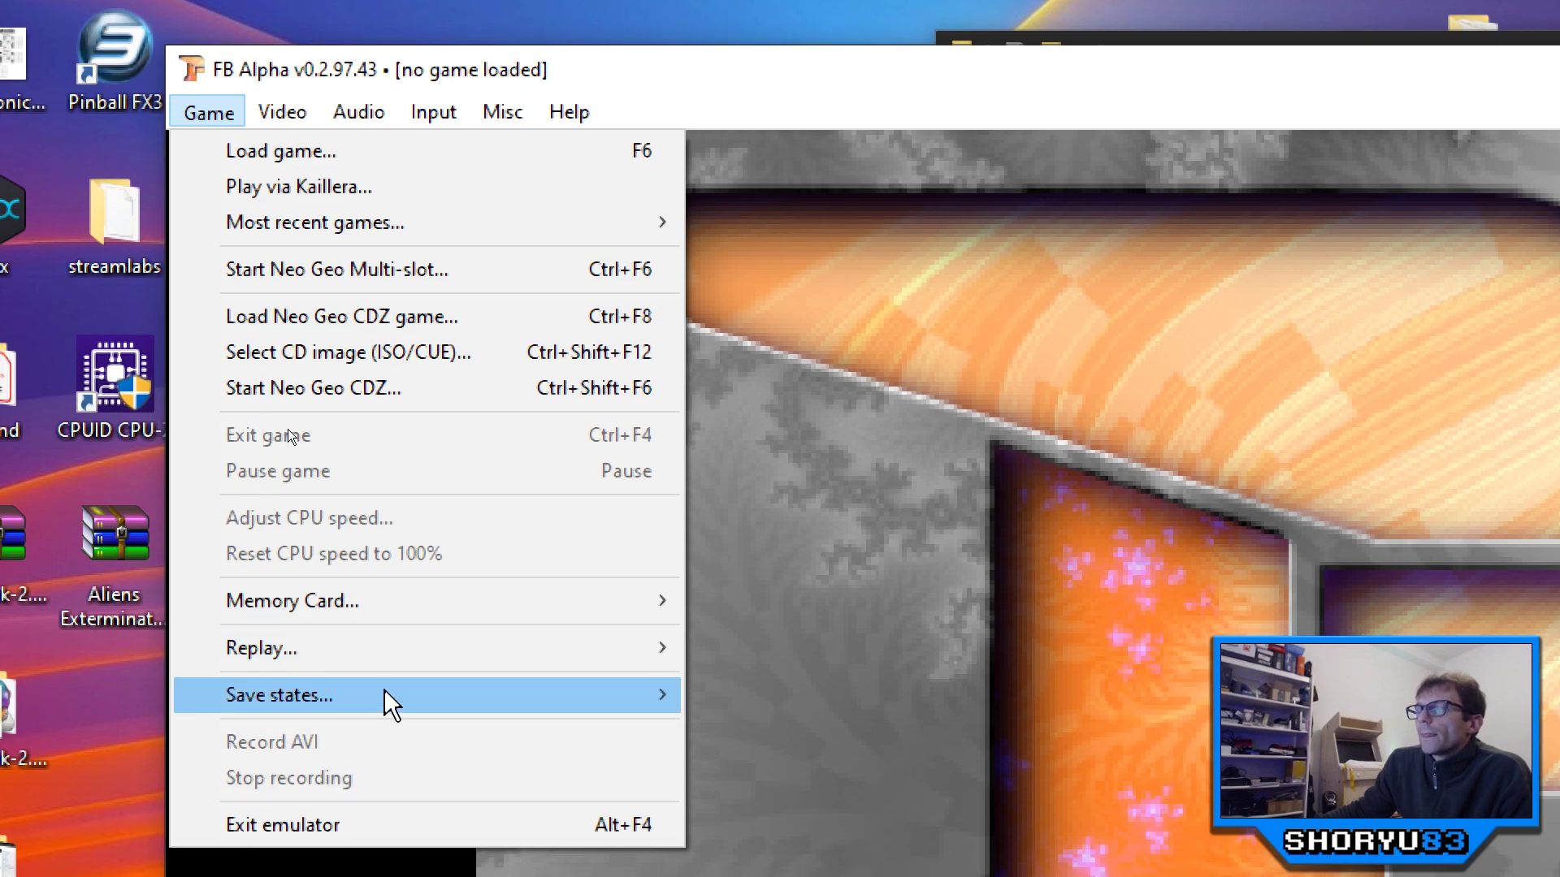
mouse_move(390, 704)
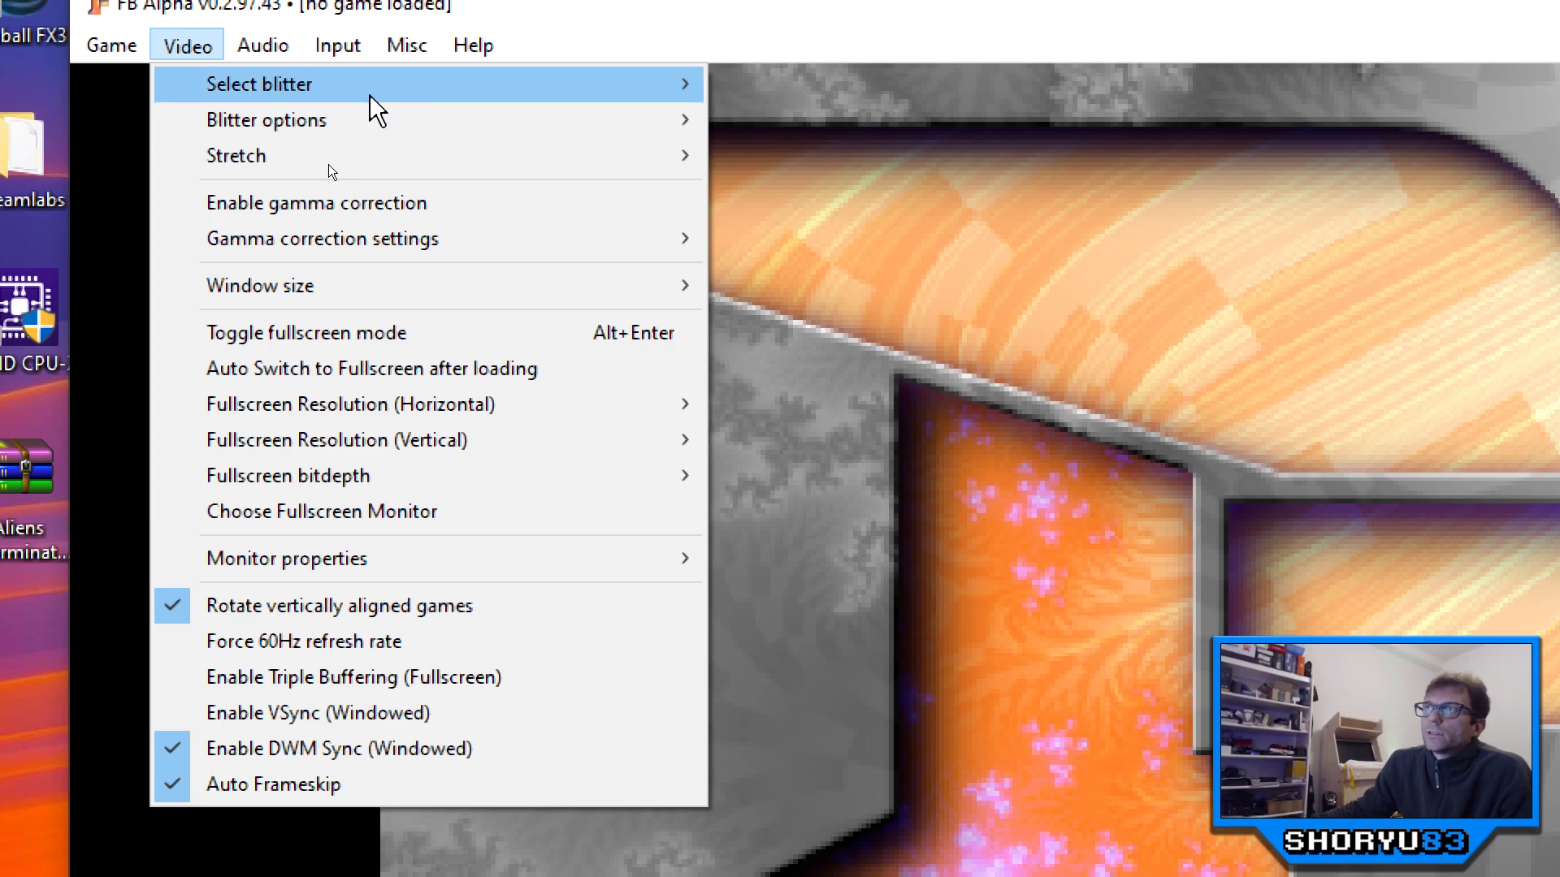
Step: Examine the Video settings for blitter selection and options, gamma correction, fullscreen resolution, fullscreen bitdepth and monitor properties
mouse_move(367, 85)
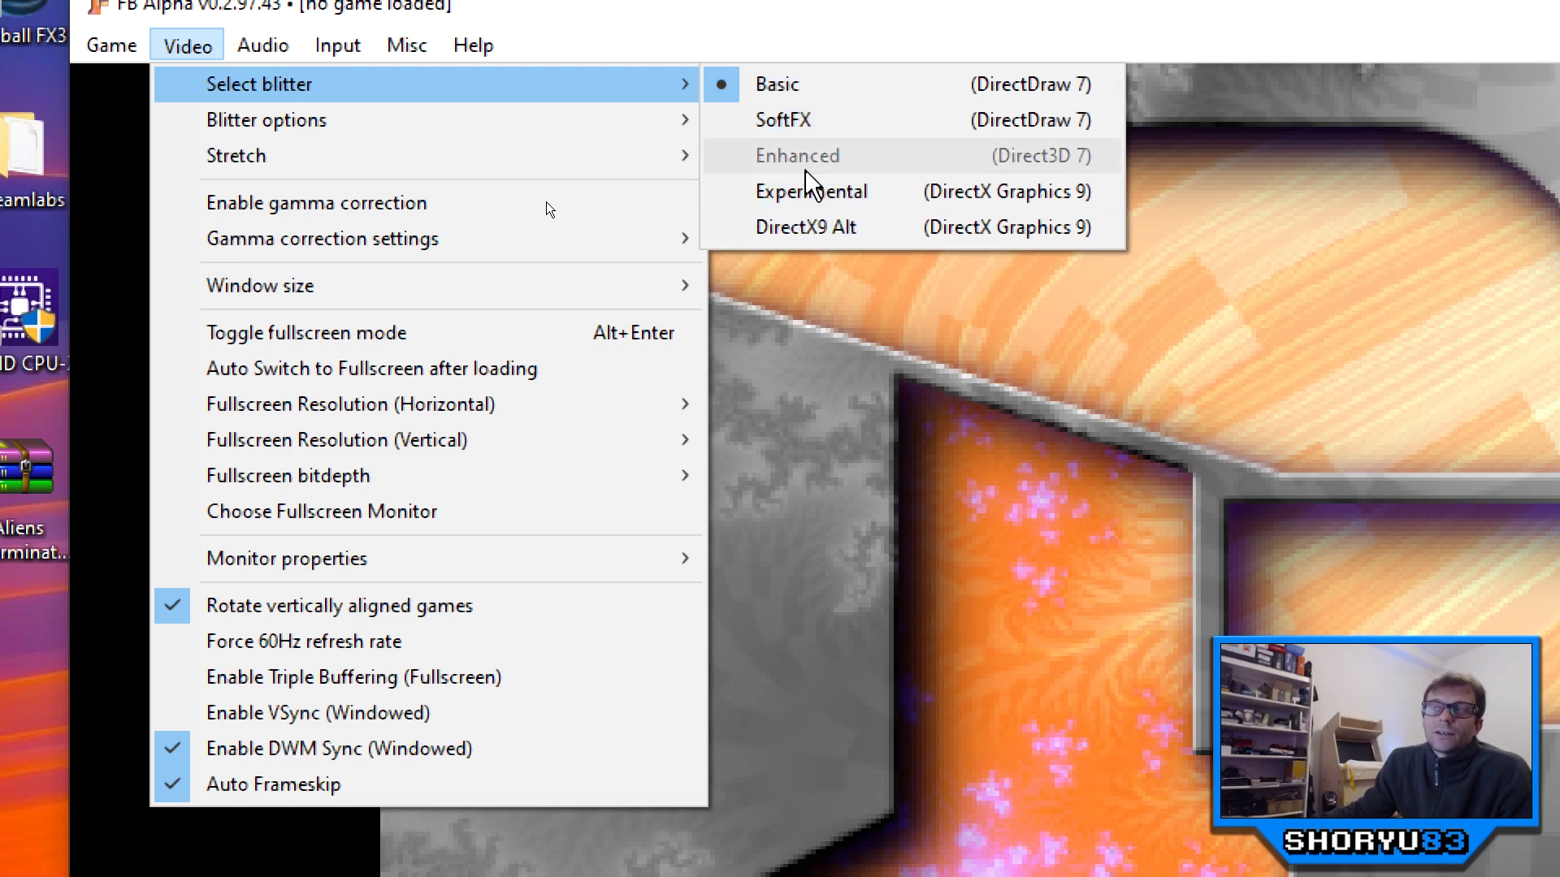
mouse_move(293, 124)
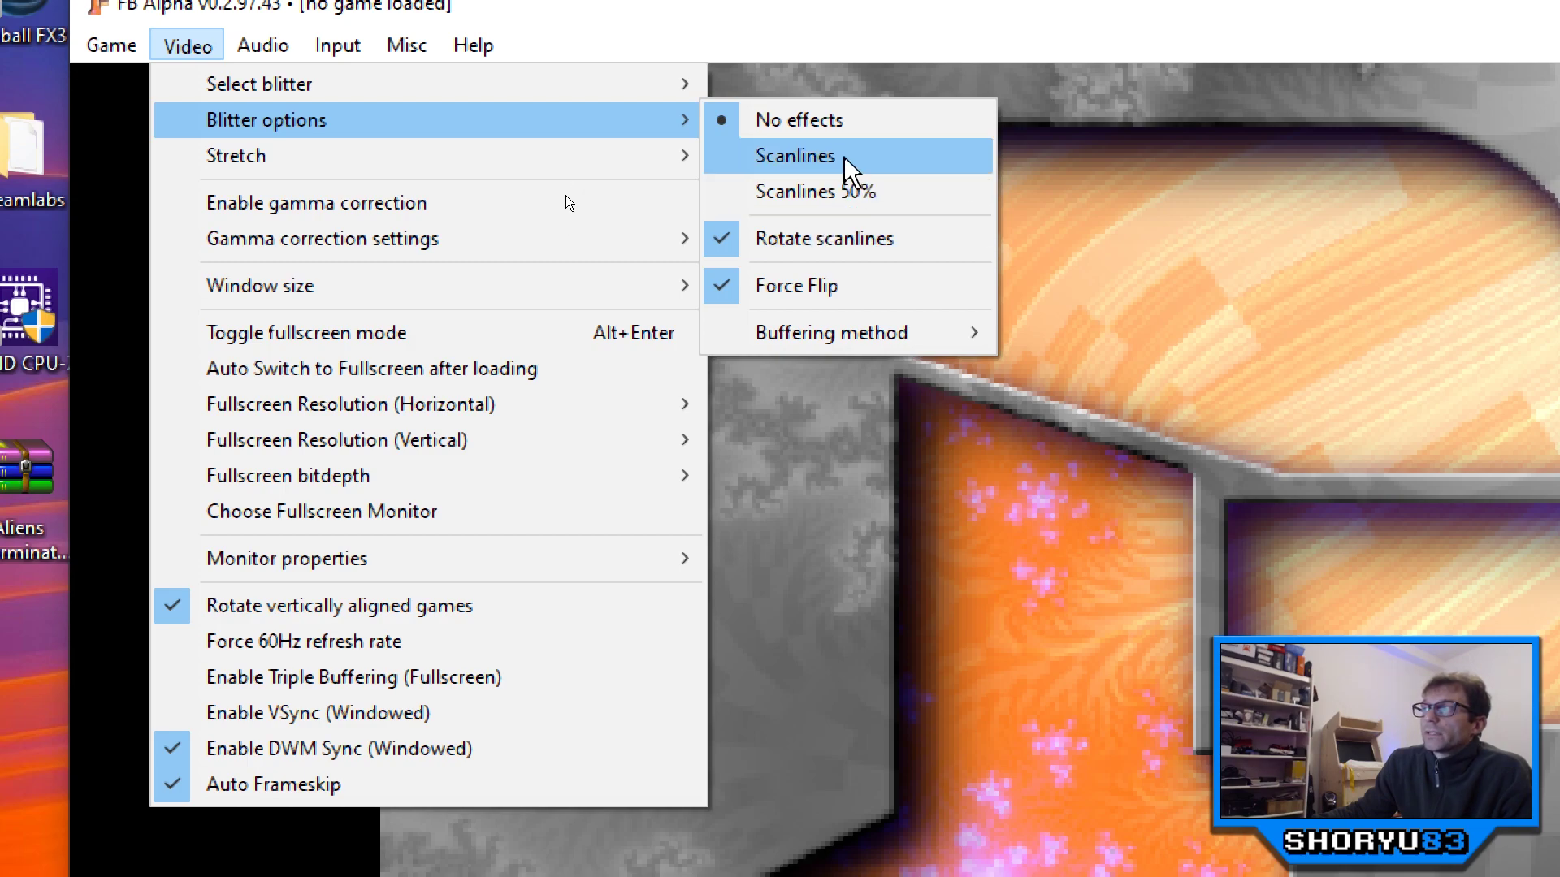
mouse_move(874, 341)
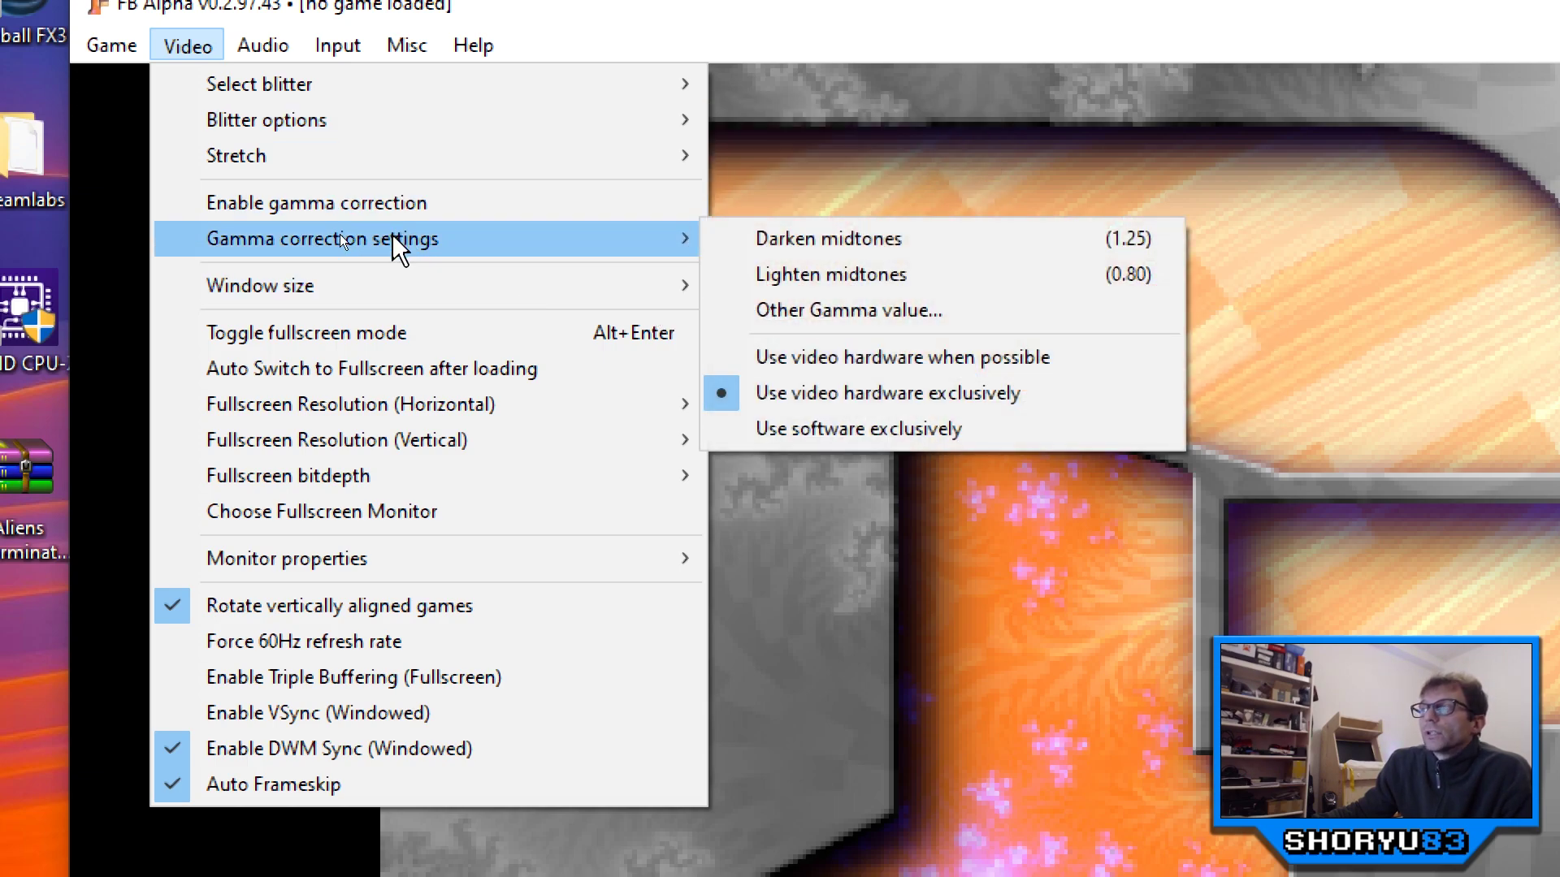
mouse_move(403, 280)
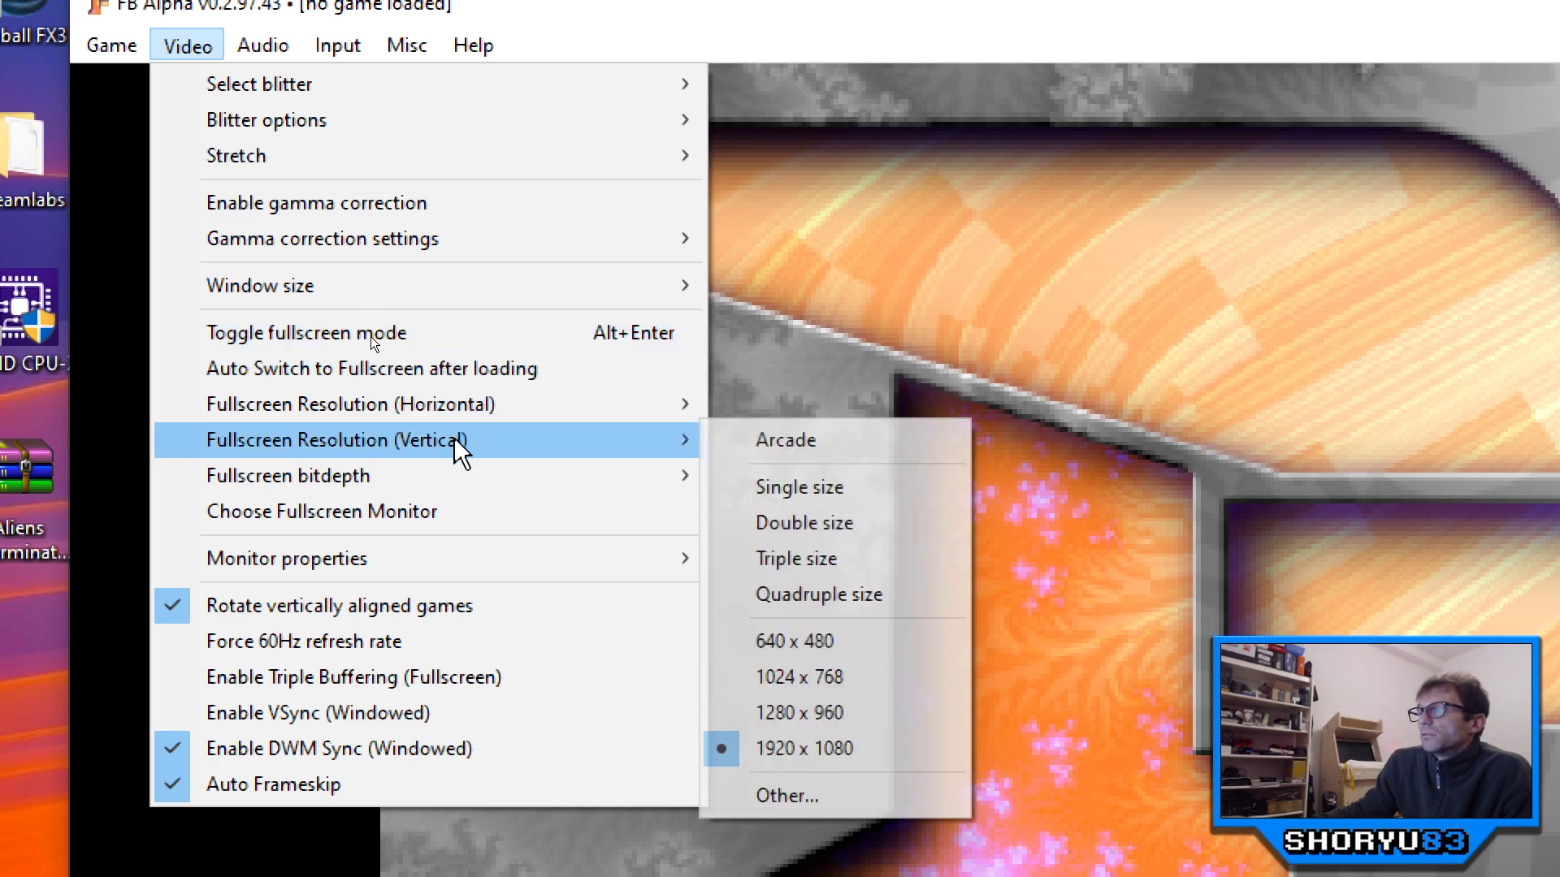
mouse_move(465, 413)
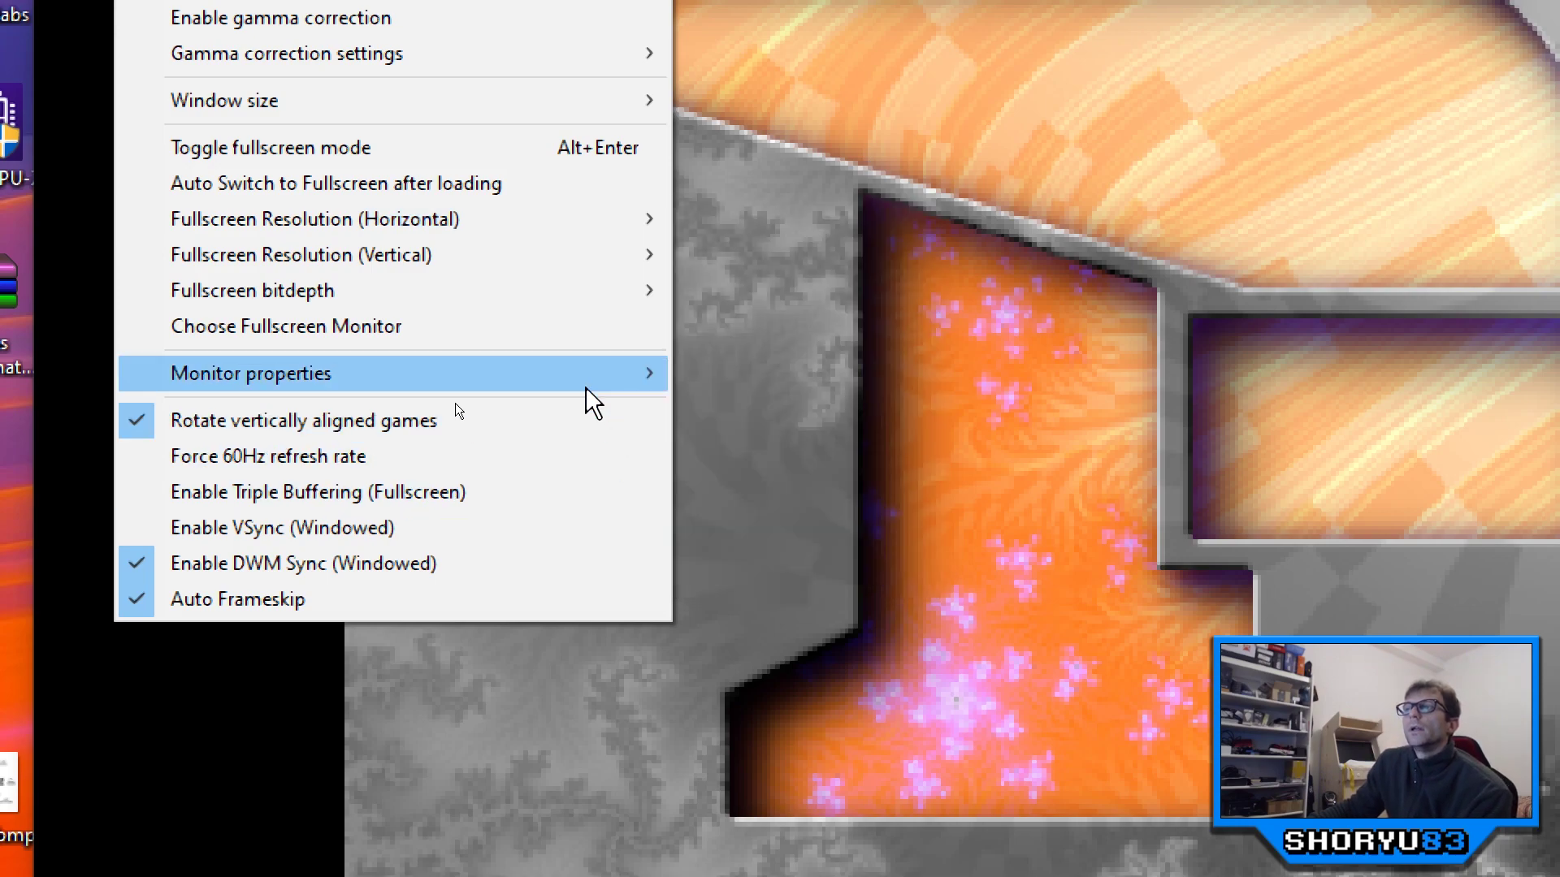
mouse_move(511, 252)
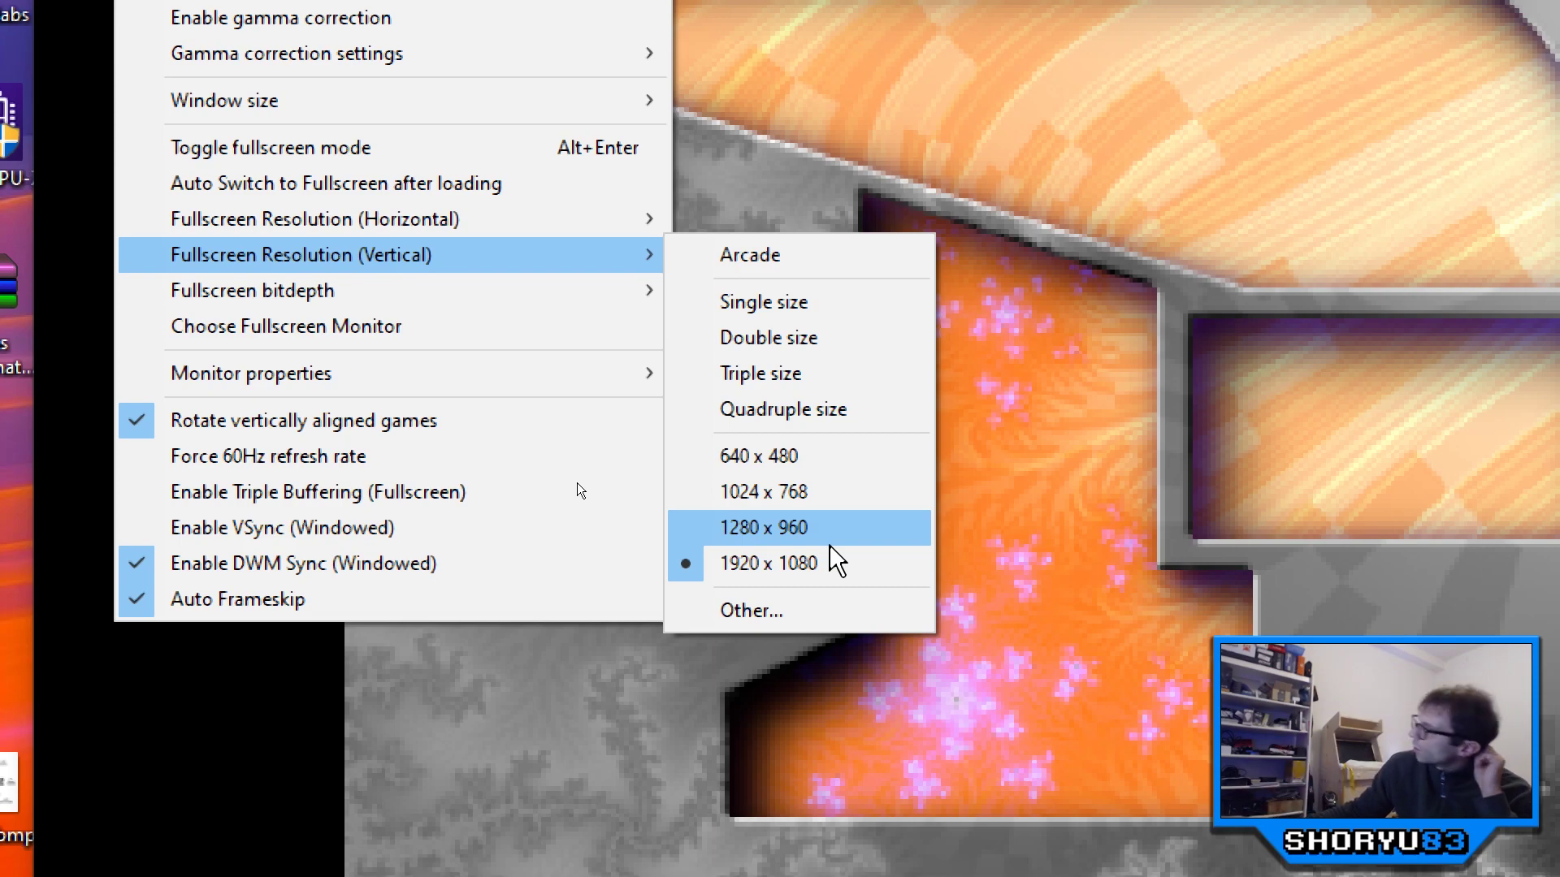
mouse_move(321, 297)
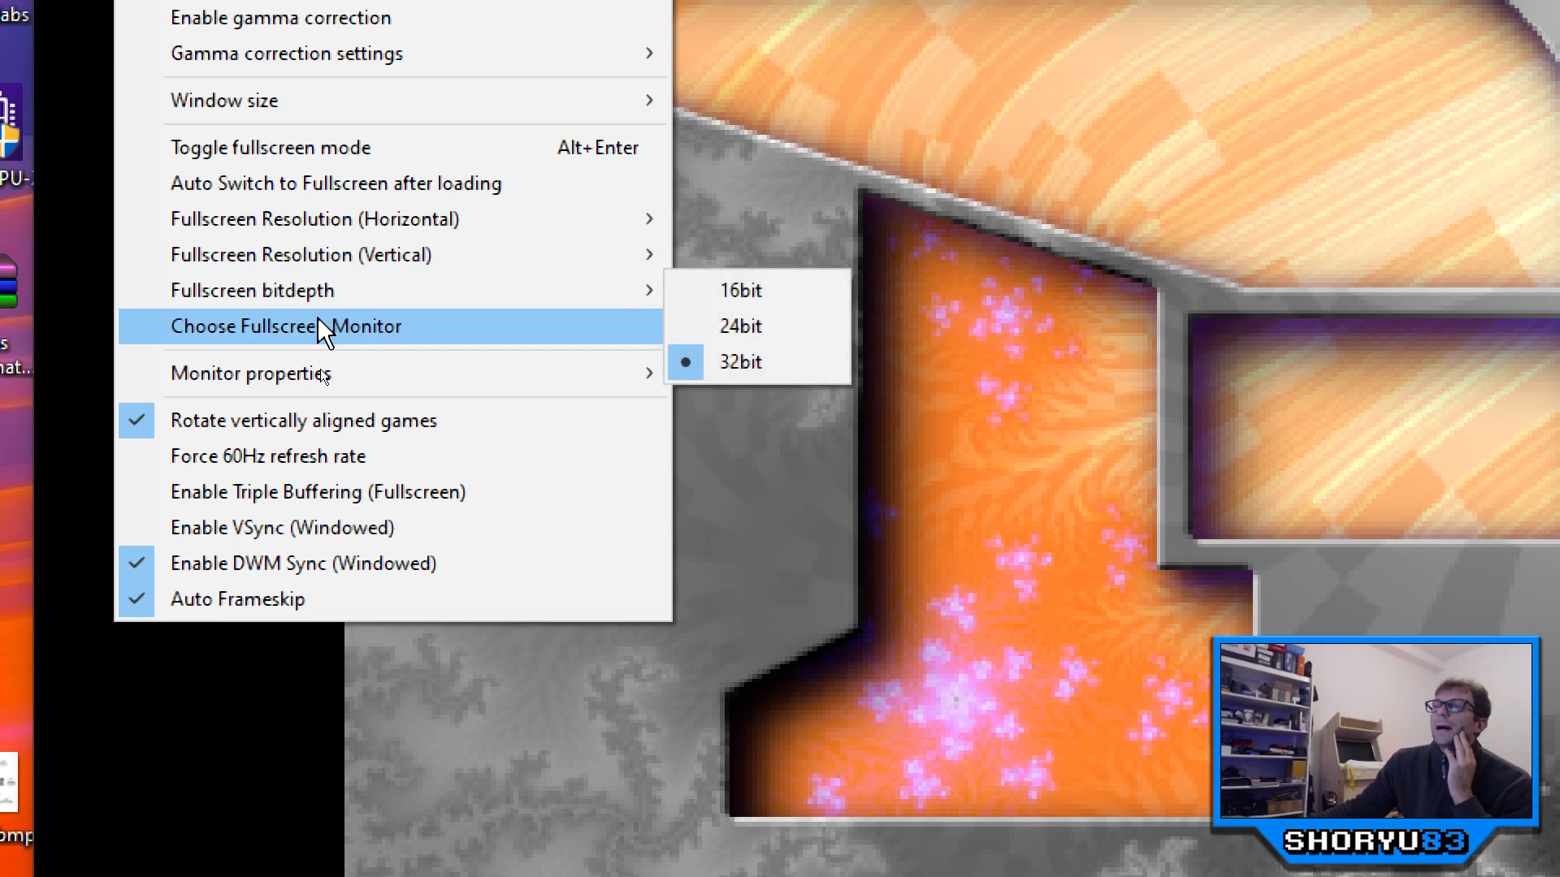
mouse_move(325, 379)
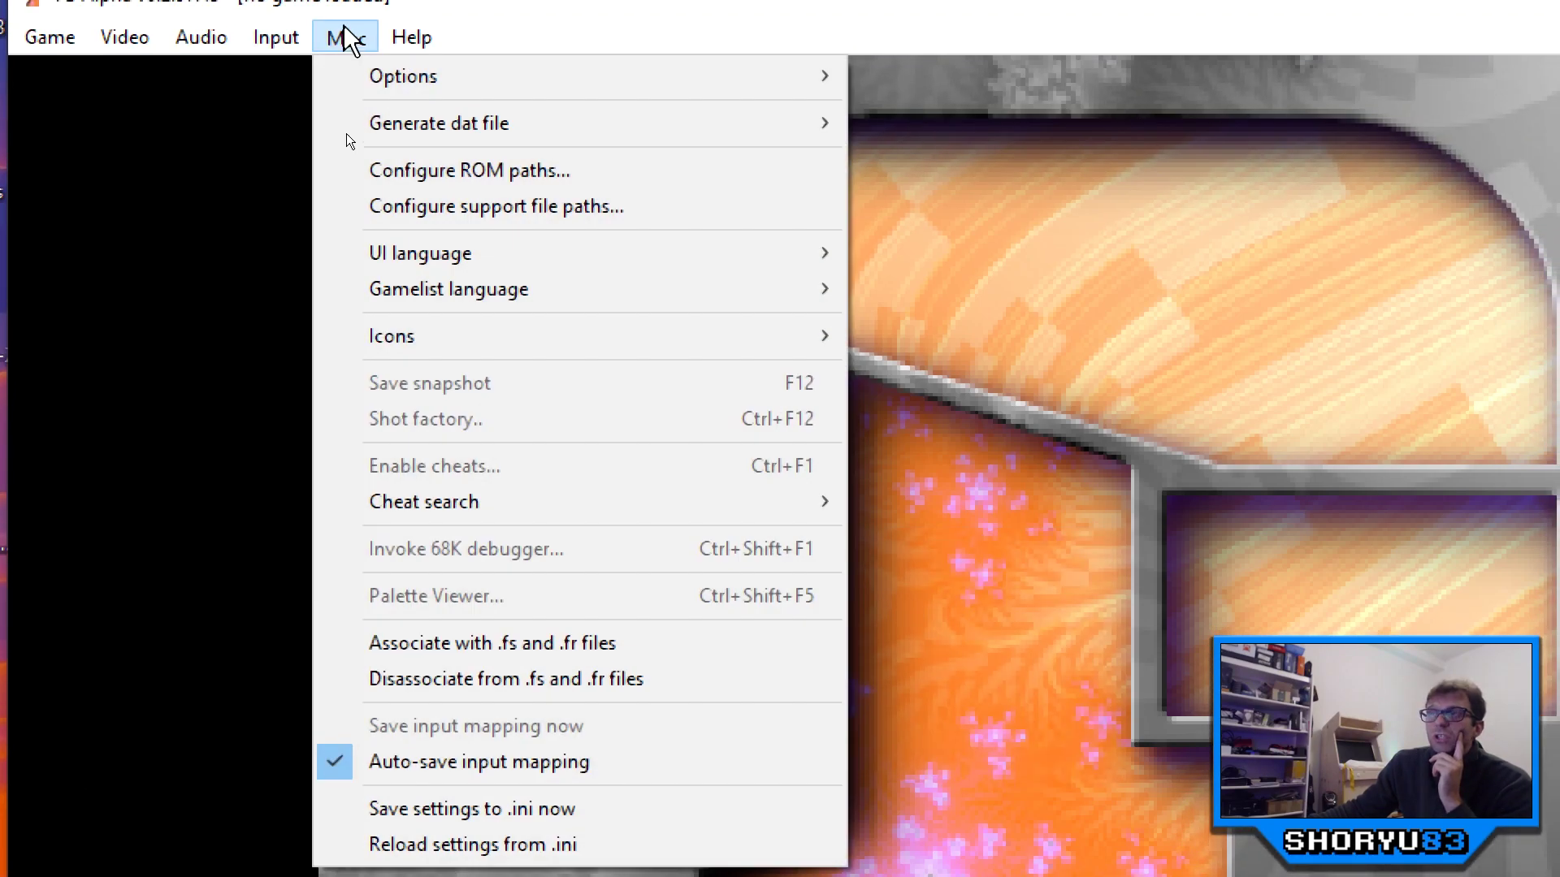
Step: Examine the audio plugin options and sample rates, and the input plugin and Auto-Fire Rate settings
mouse_move(49, 45)
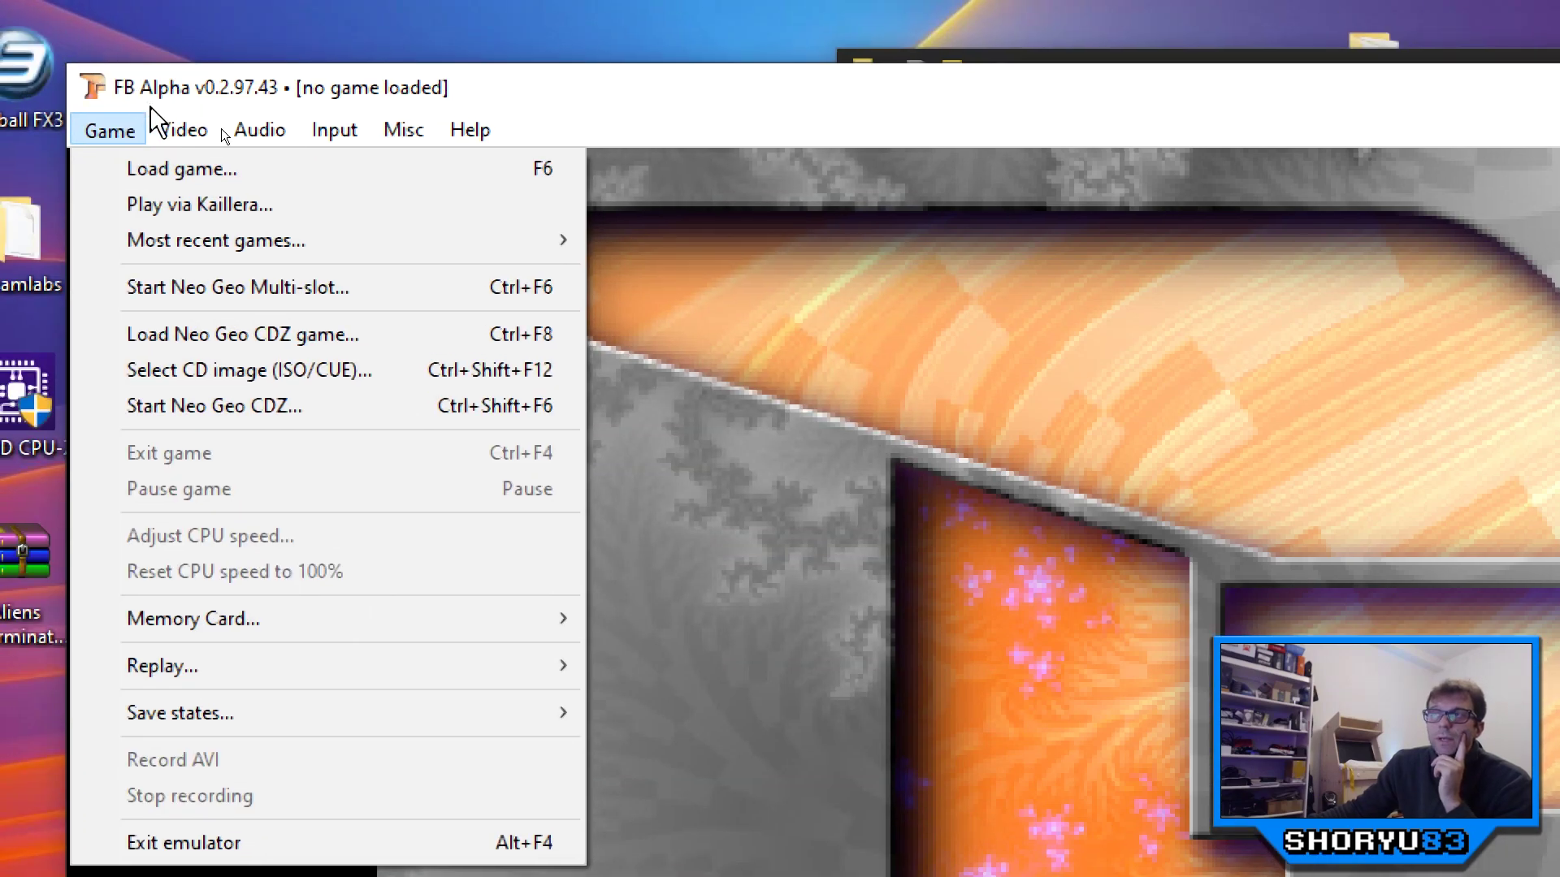
mouse_move(263, 138)
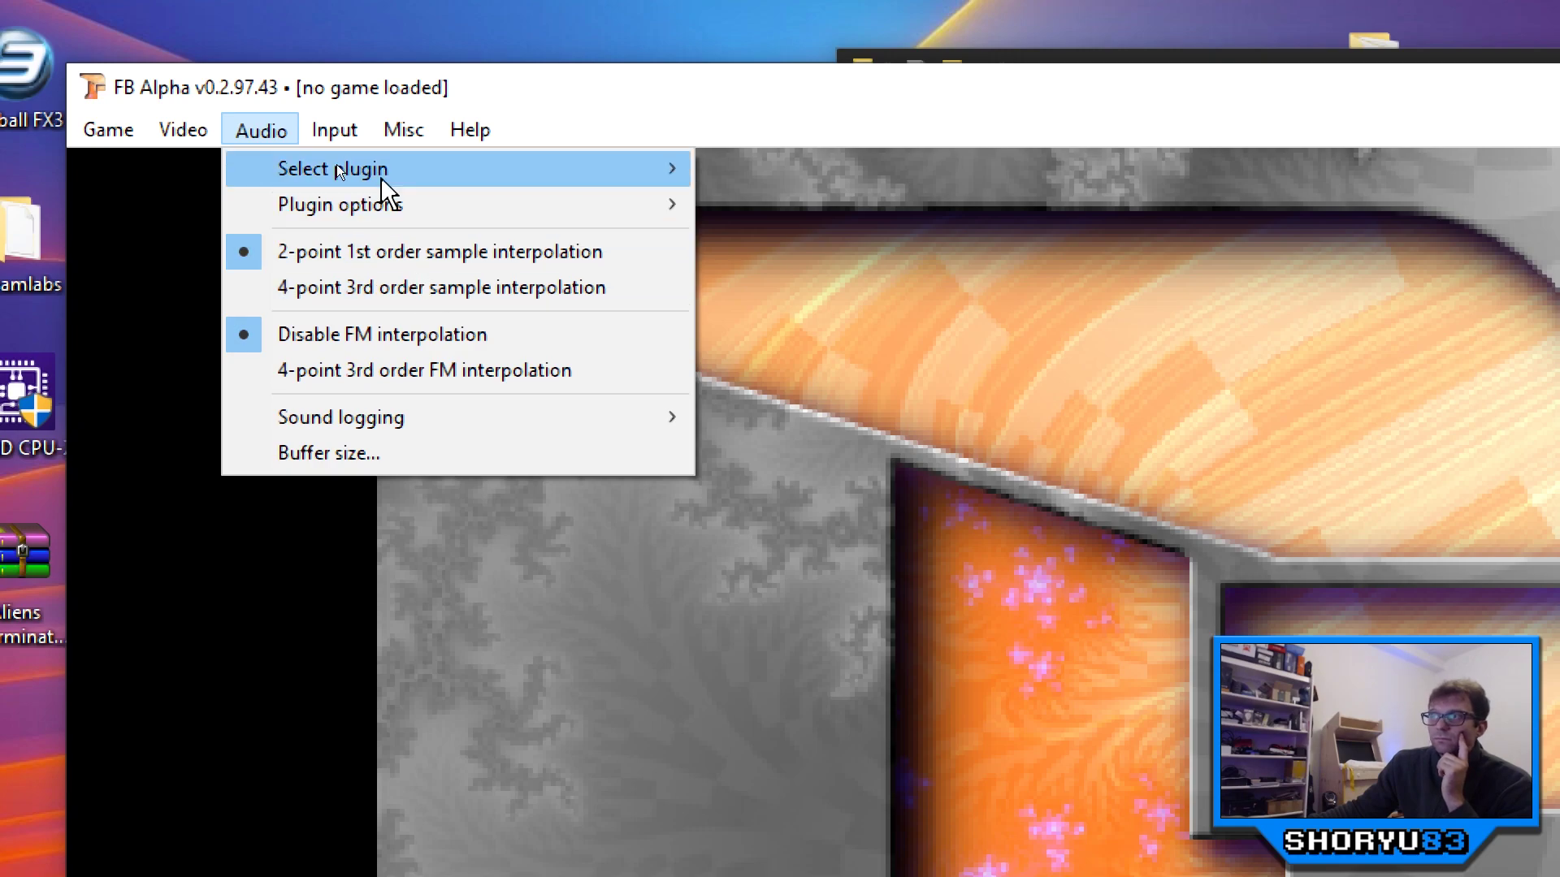
mouse_move(380, 192)
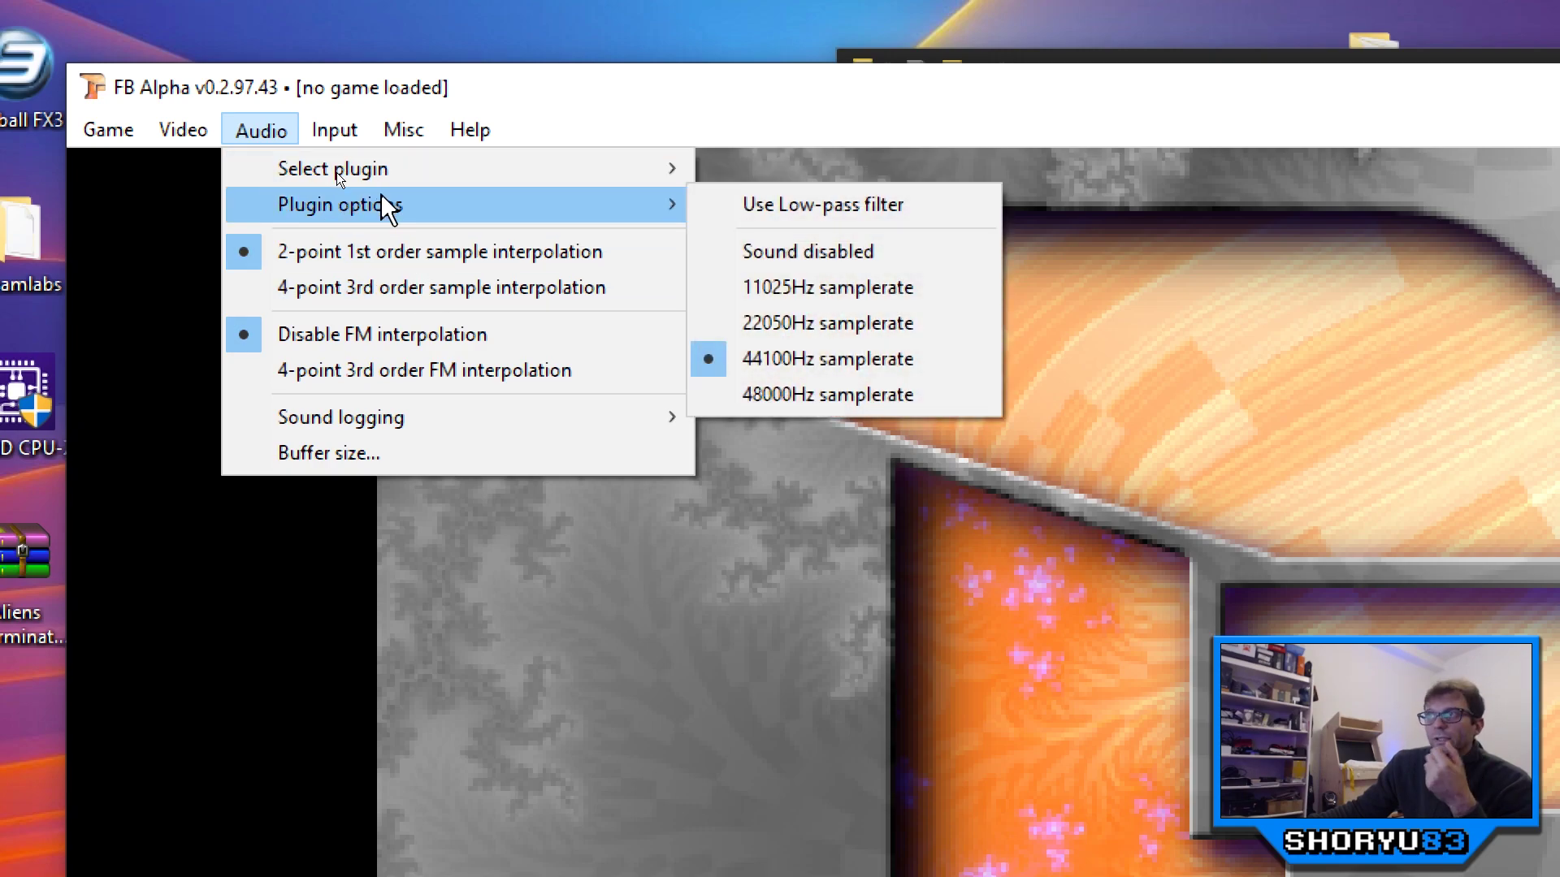
key(Escape)
key(Escape)
click(318, 137)
mouse_move(329, 164)
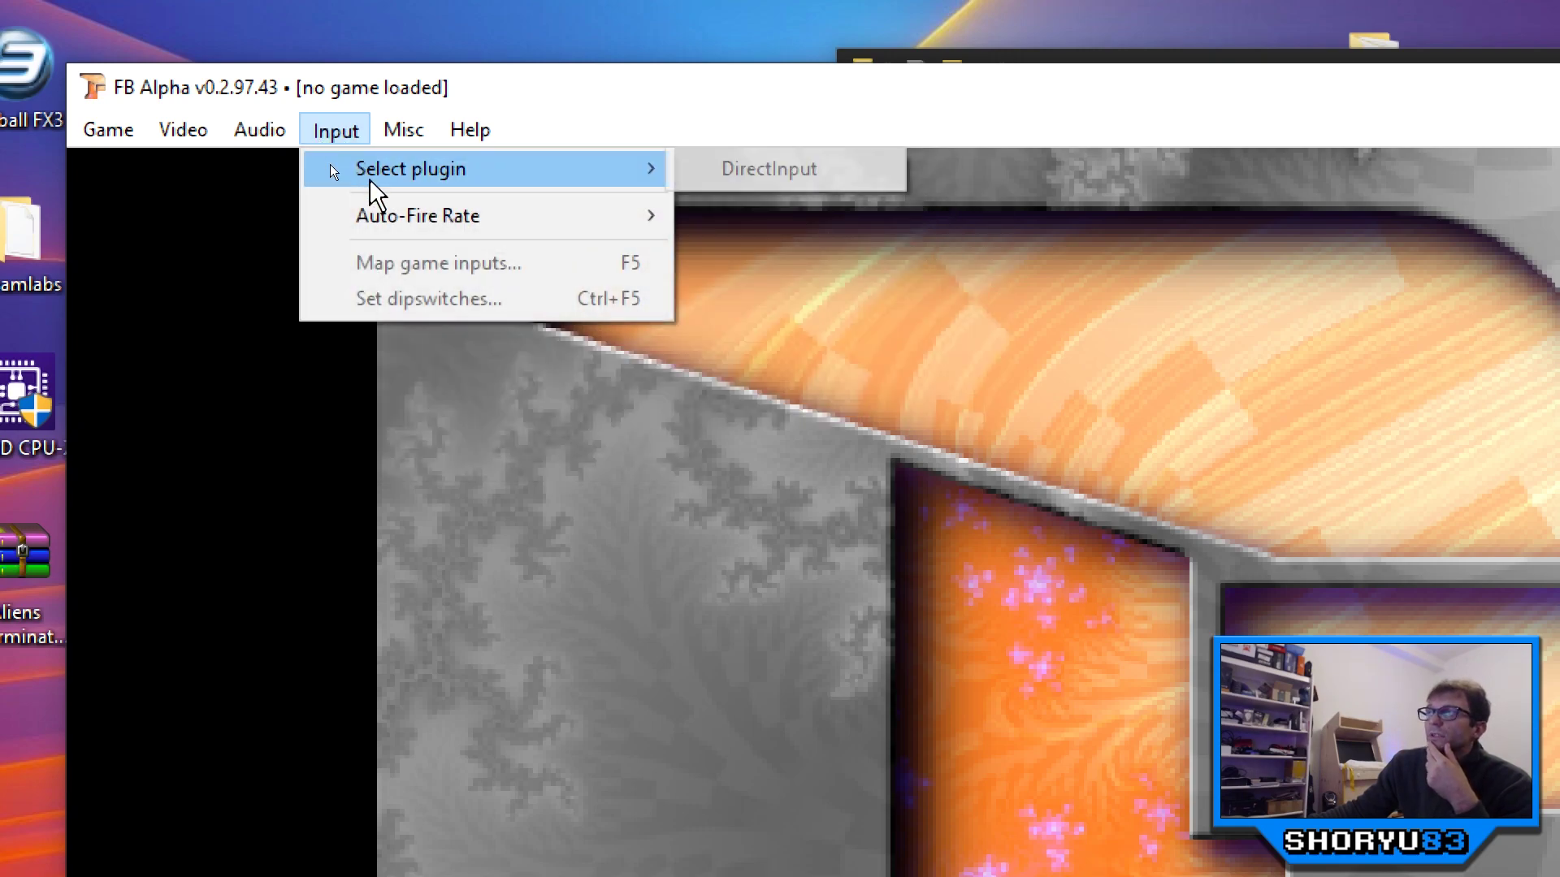
mouse_move(402, 212)
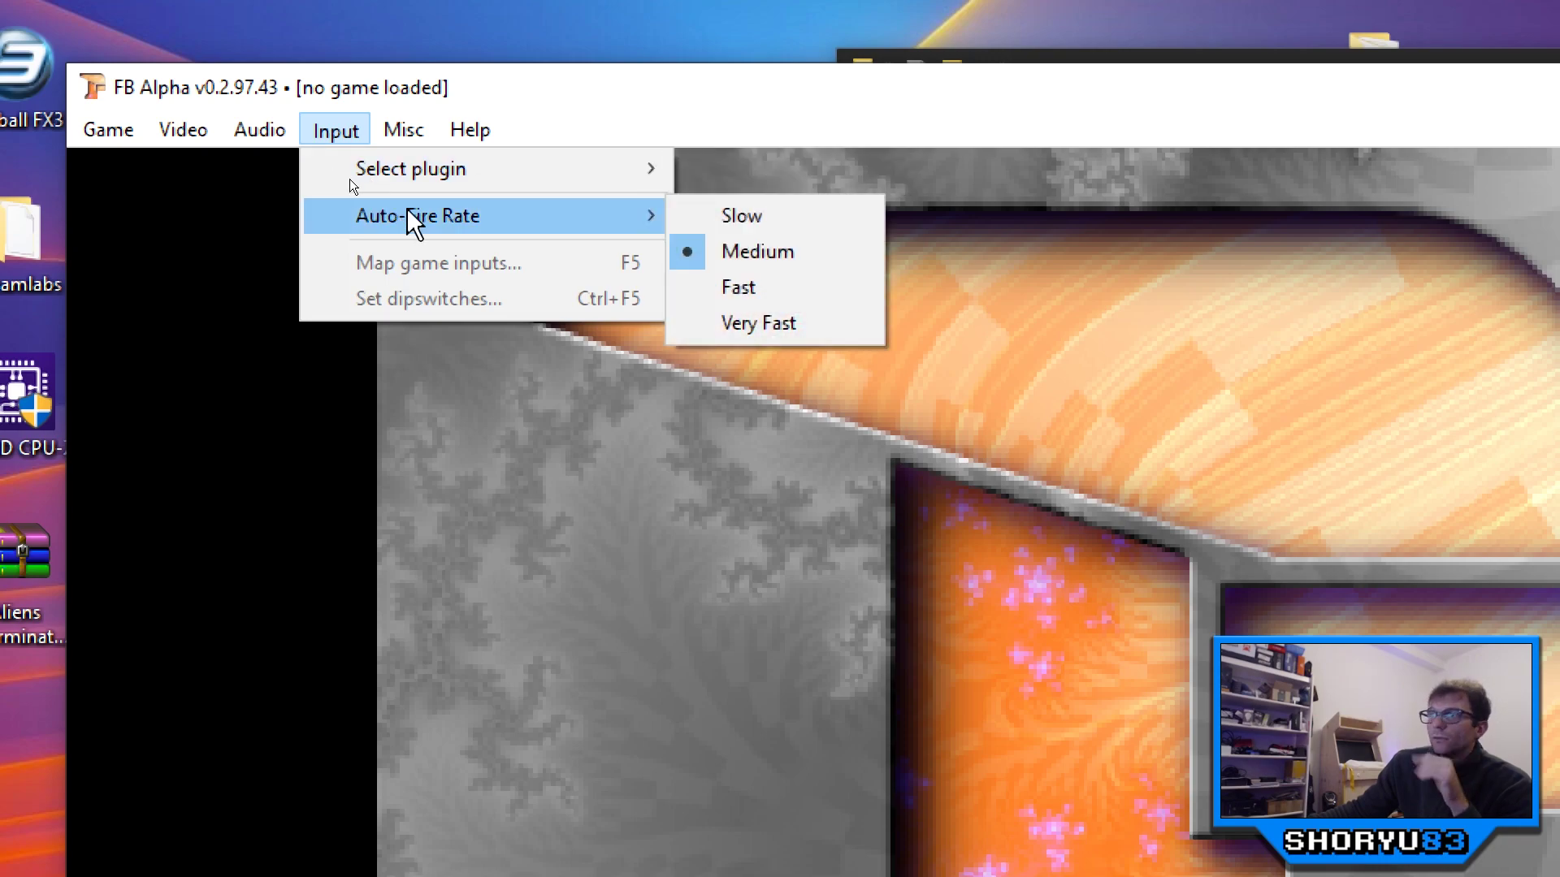
Step: Review the miscellaneous options and the UI language choices, and close the UI language template browser without choosing a file
mouse_move(404, 137)
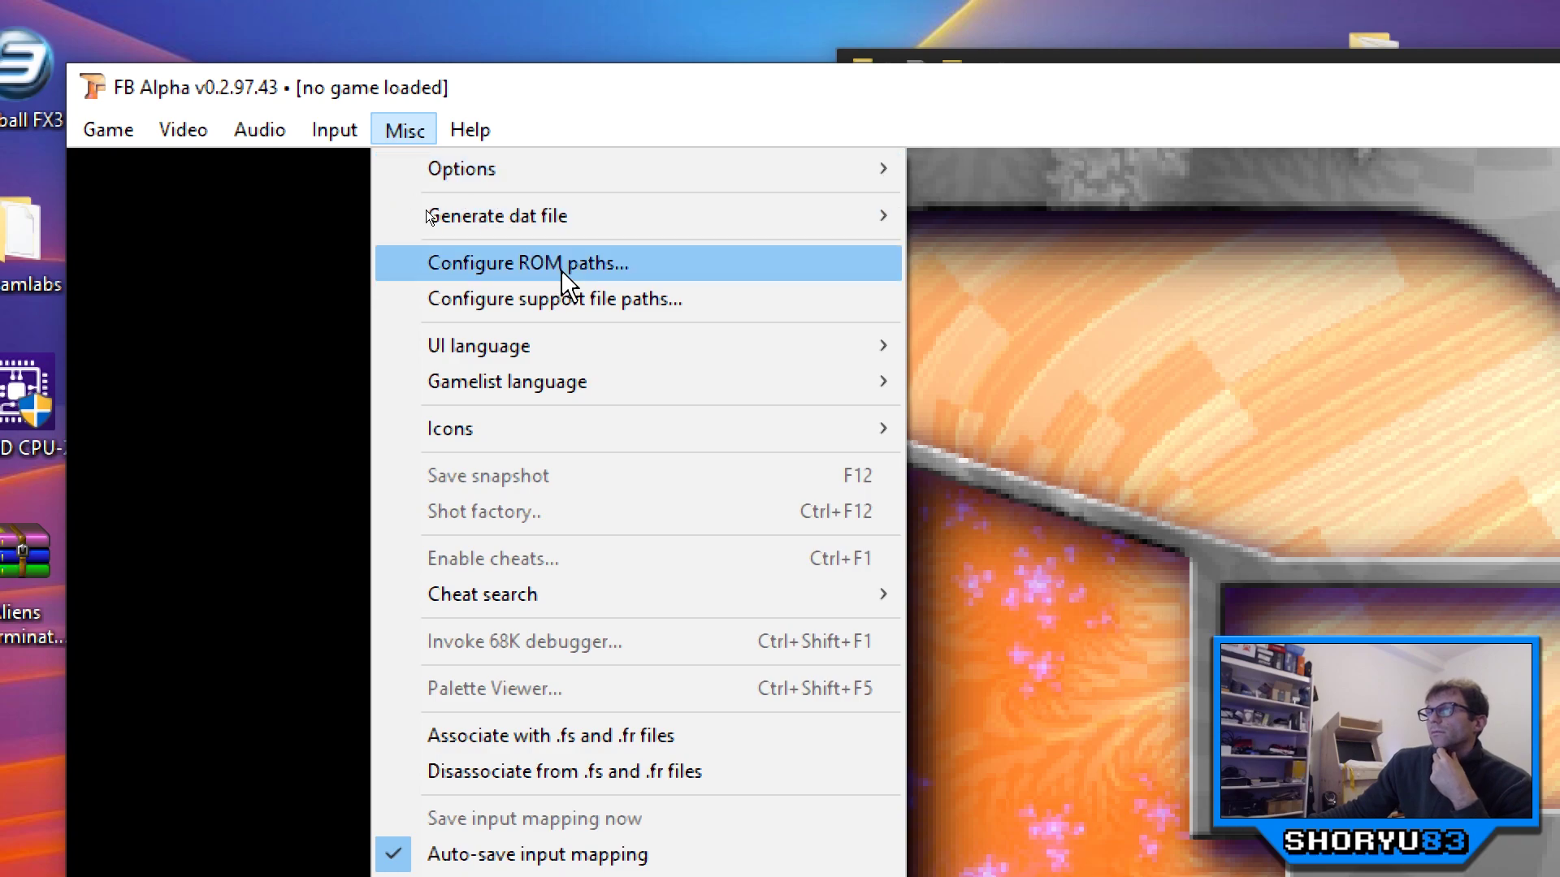
mouse_move(515, 169)
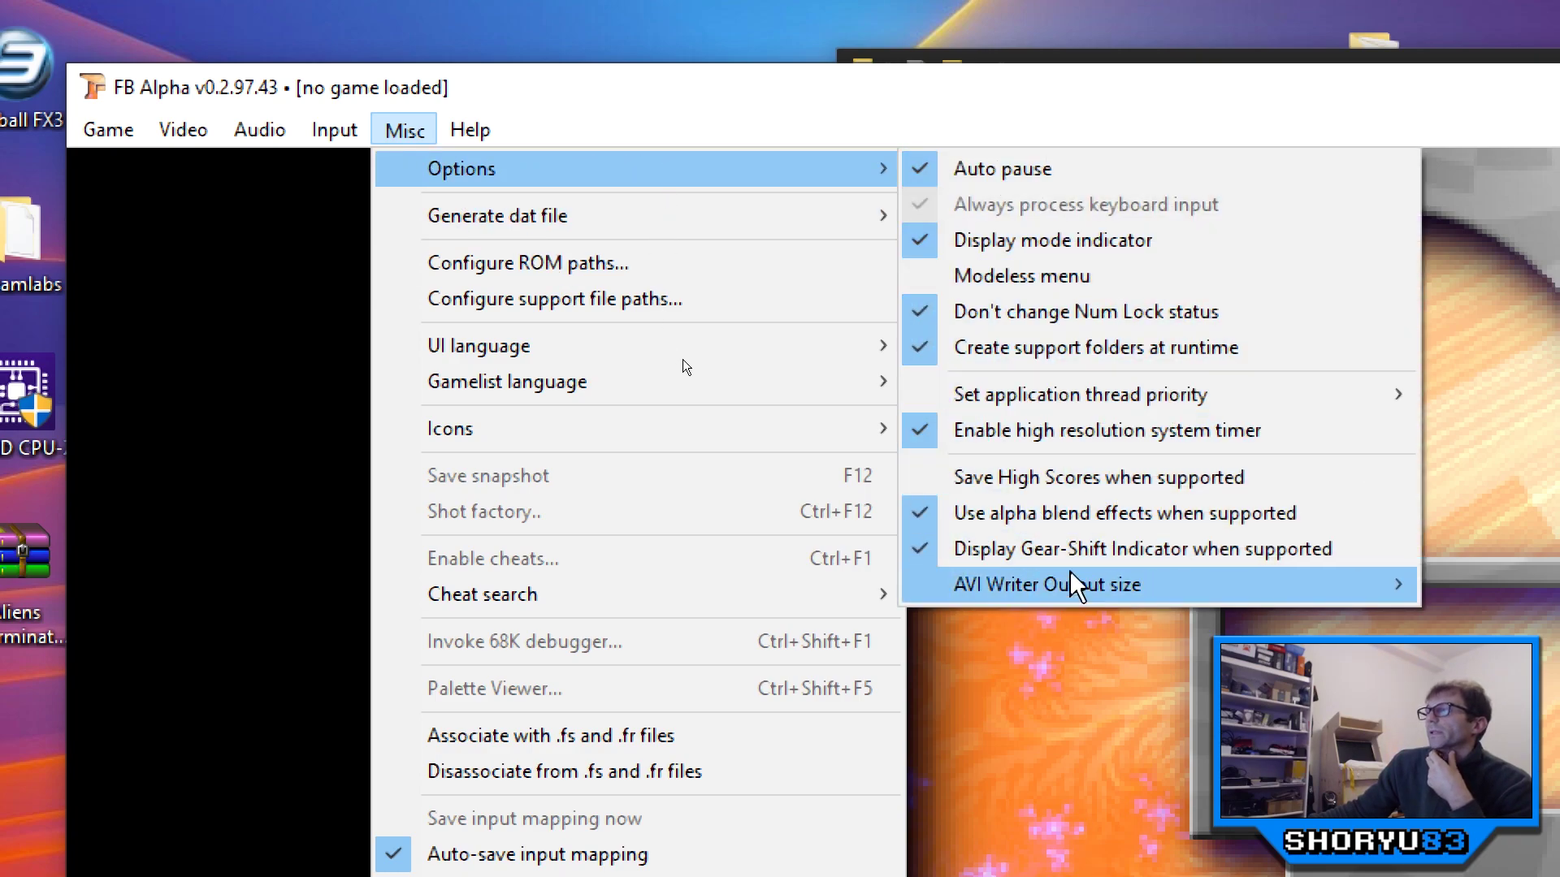
mouse_move(1081, 406)
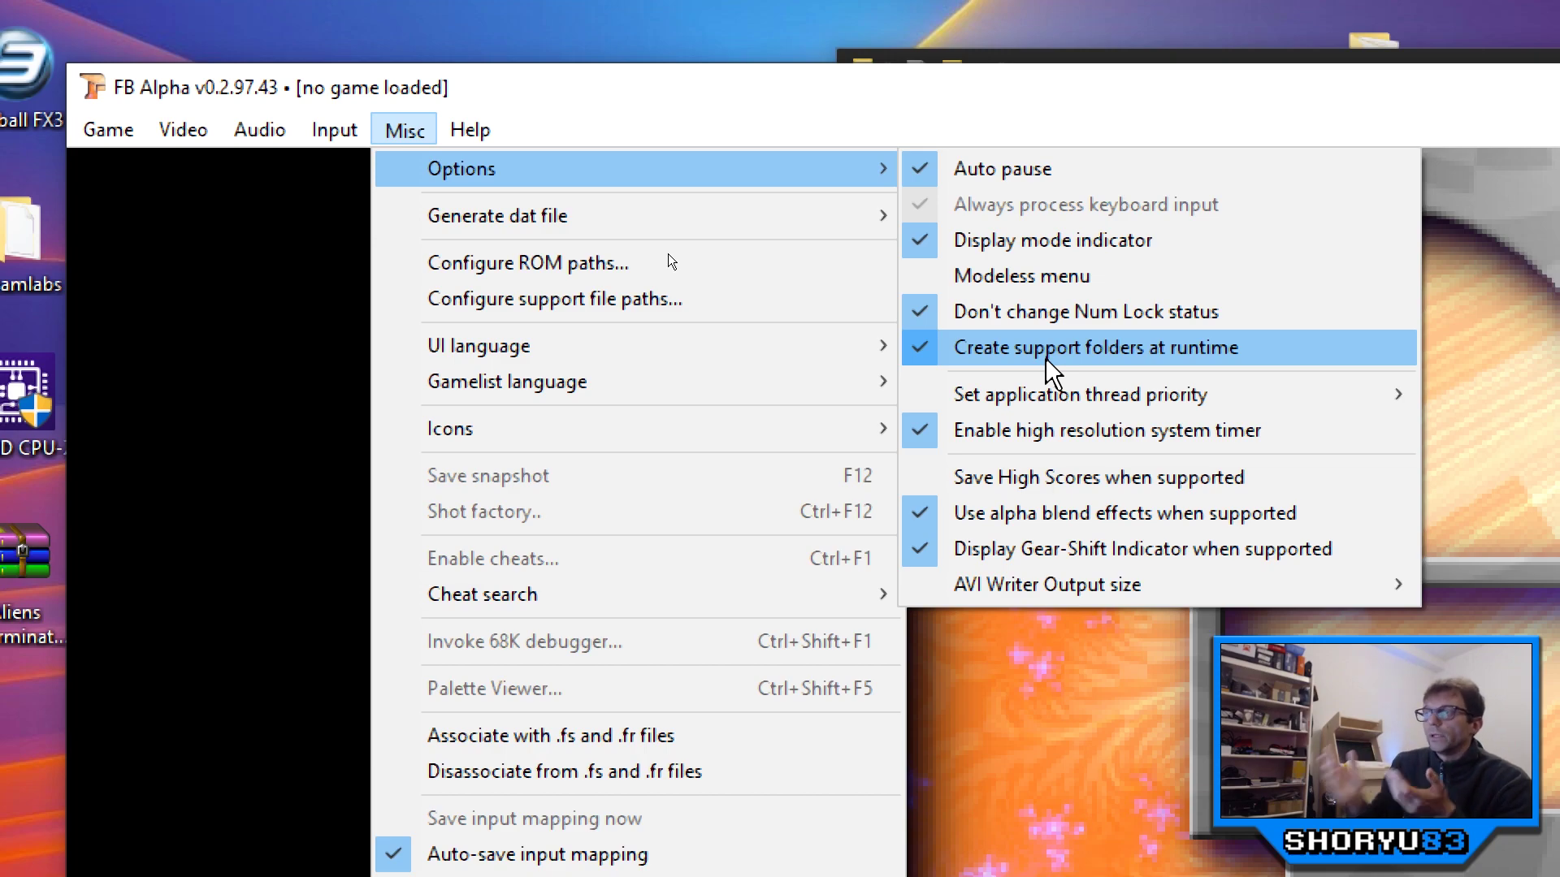
mouse_move(815, 345)
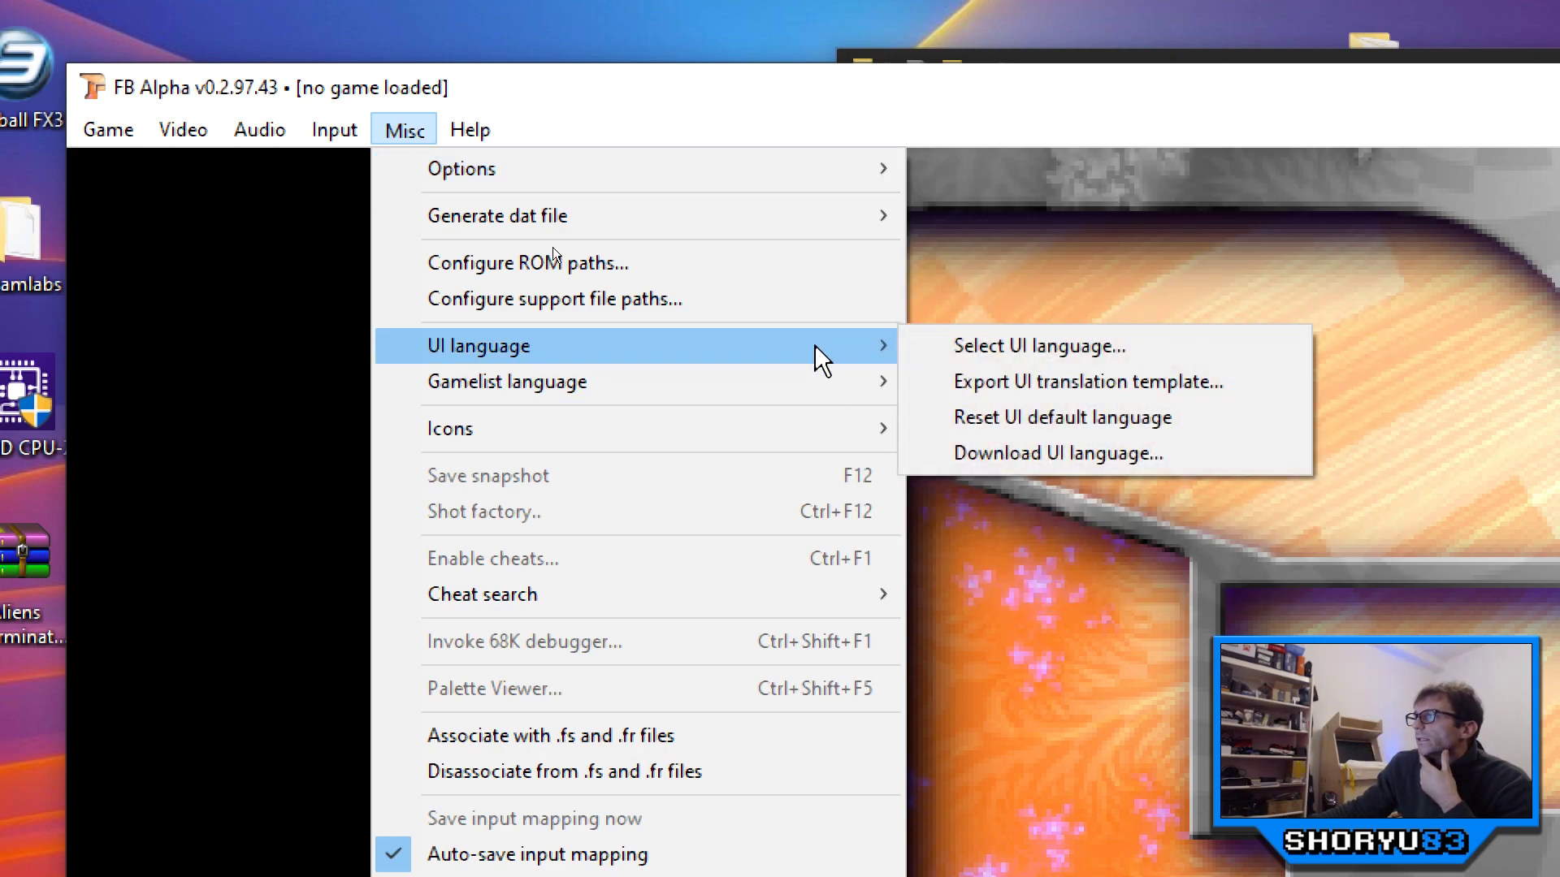
click(1107, 356)
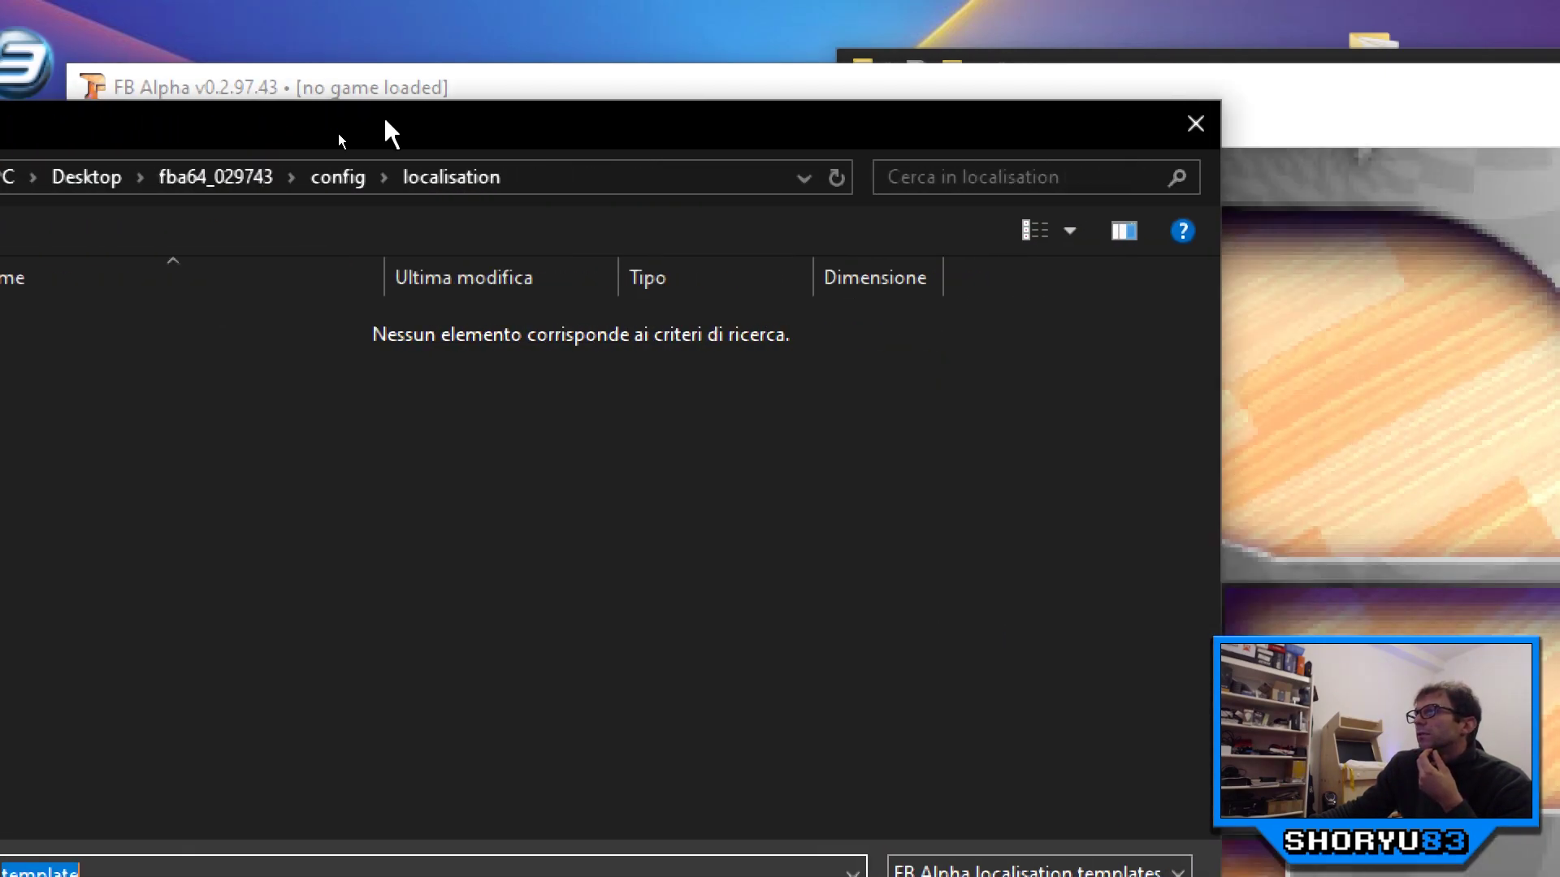
click(1105, 124)
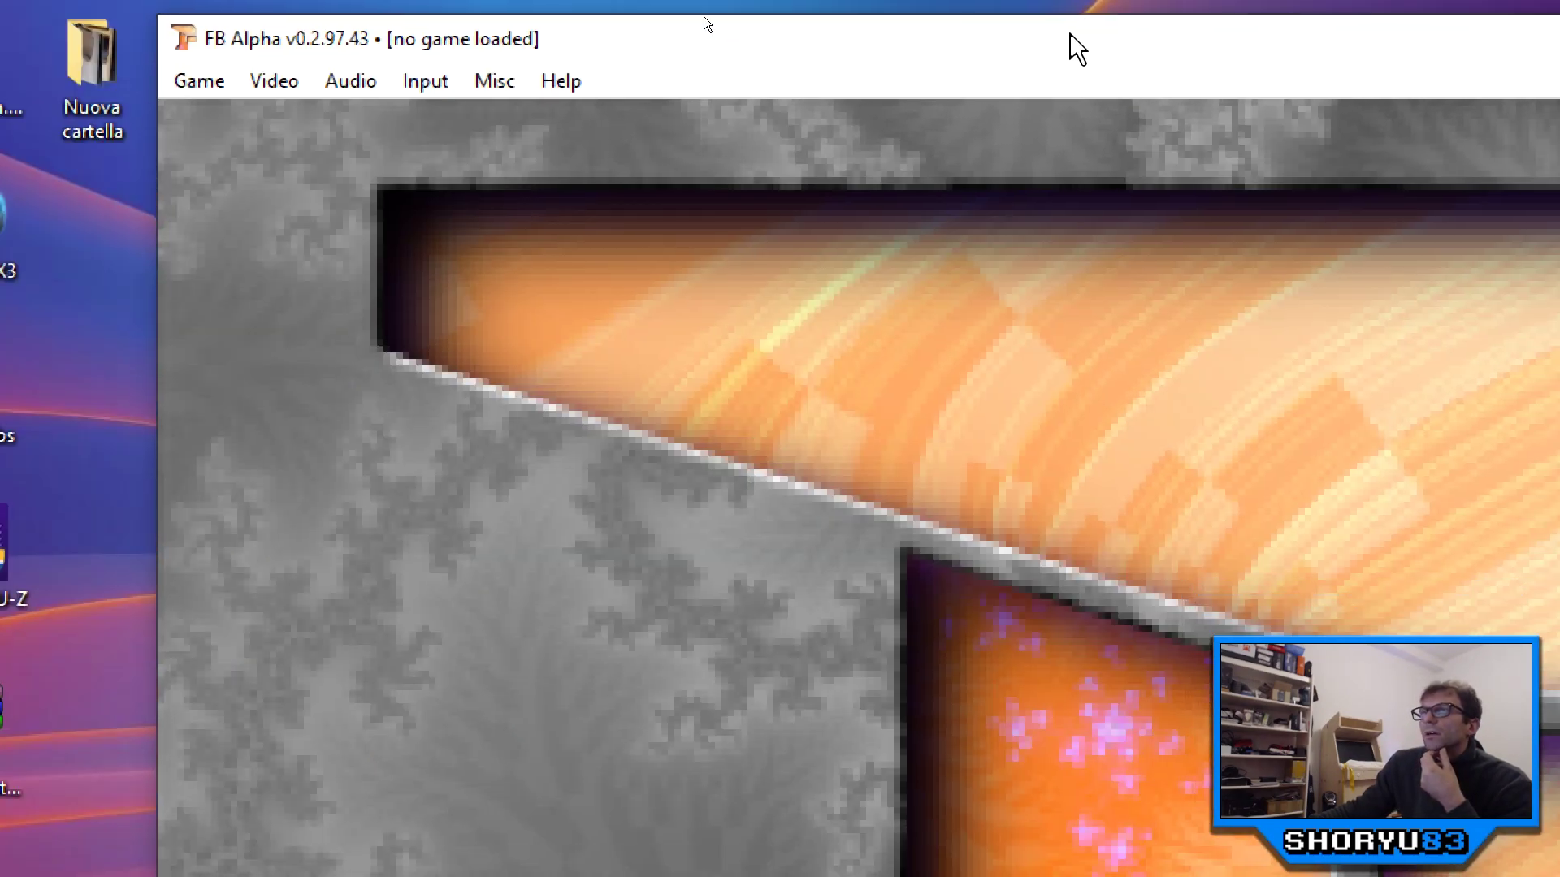
Step: Look through the remaining Misc and Help commands and reposition the emulator window
click(349, 82)
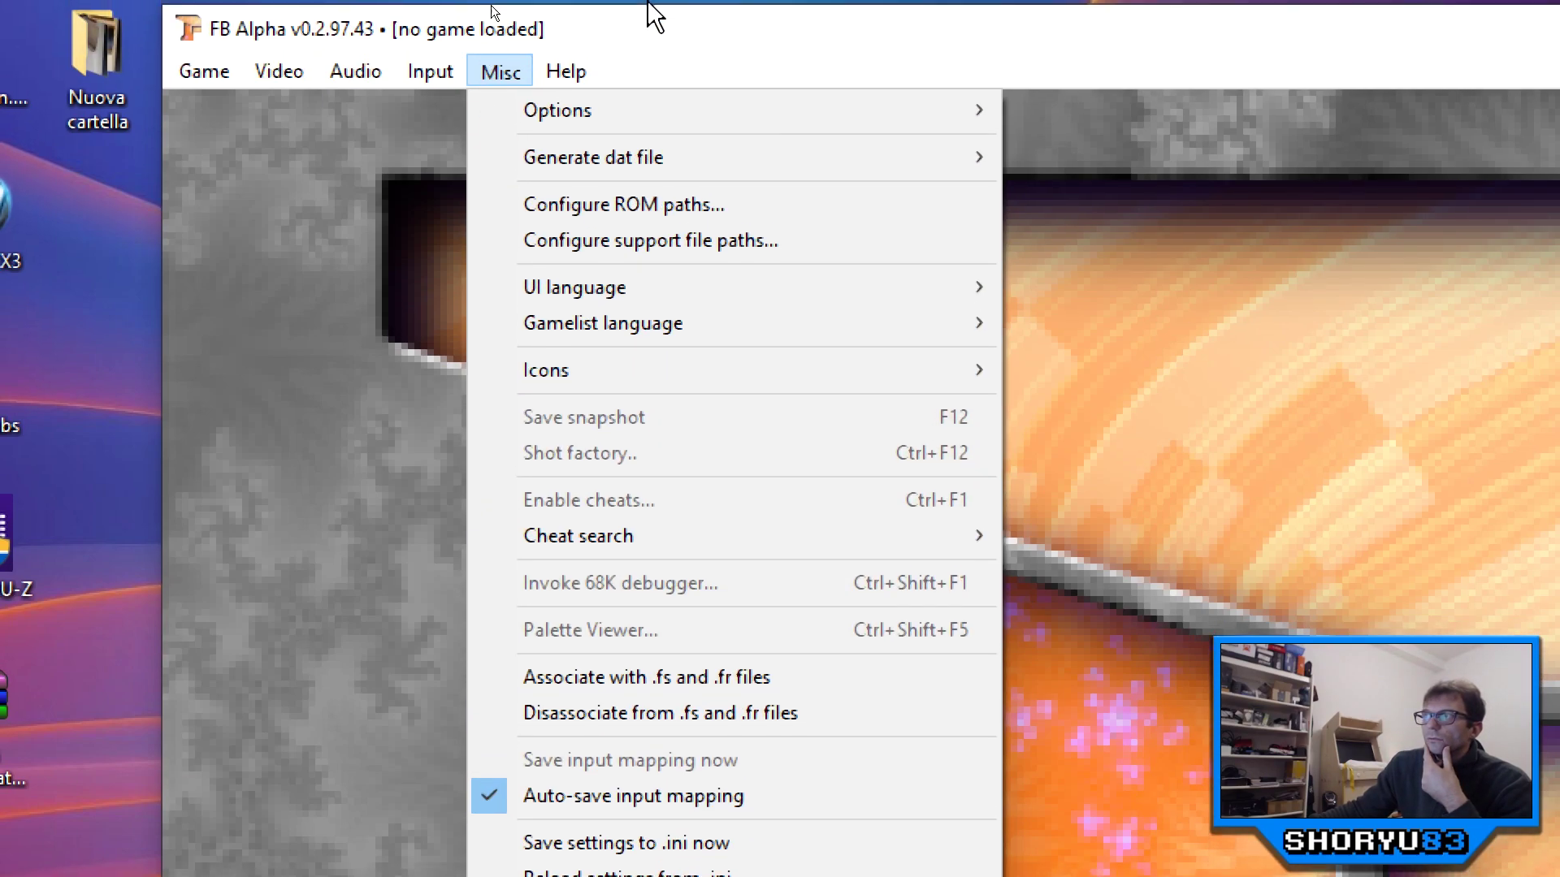
mouse_move(426, 74)
mouse_move(574, 69)
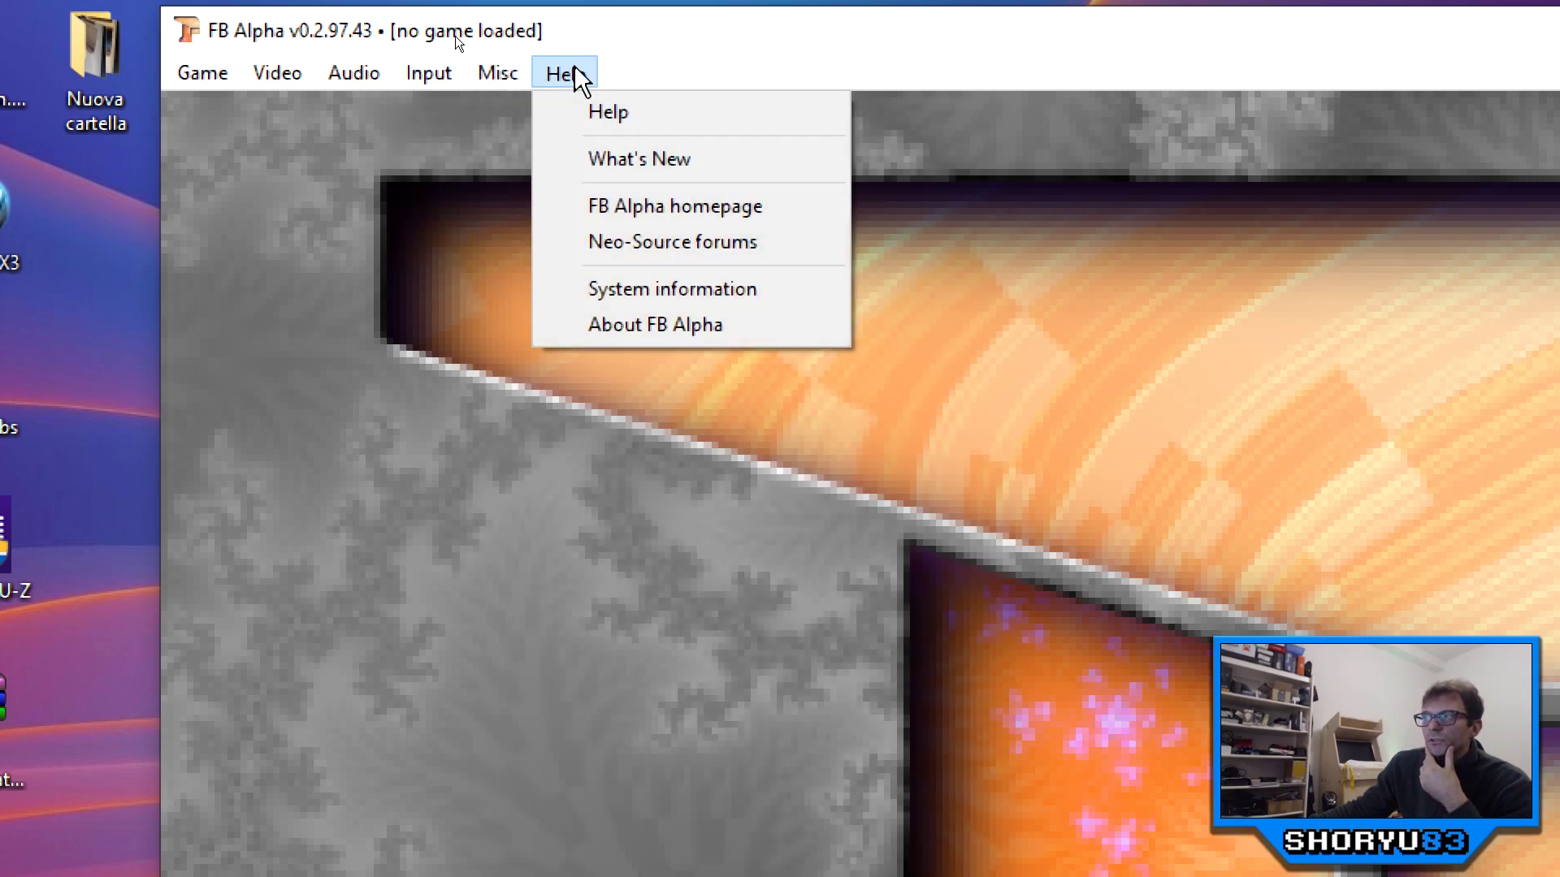
click(786, 47)
drag(786, 47, 718, 37)
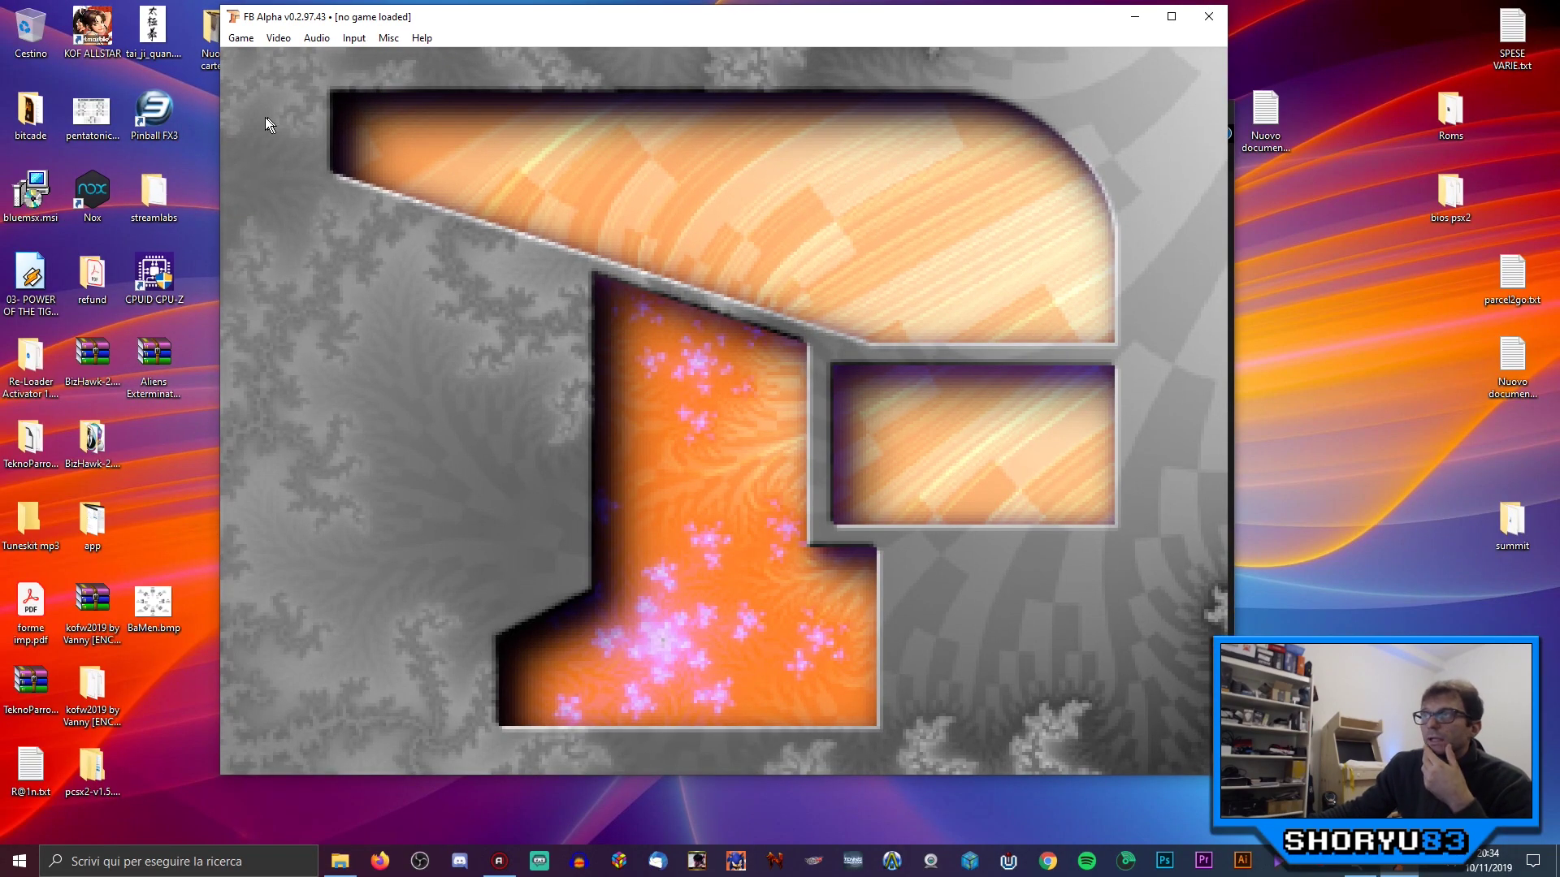
Step: Load and play Snow Bros. - Nick & Tom (set 1) from the available games
click(241, 38)
click(273, 59)
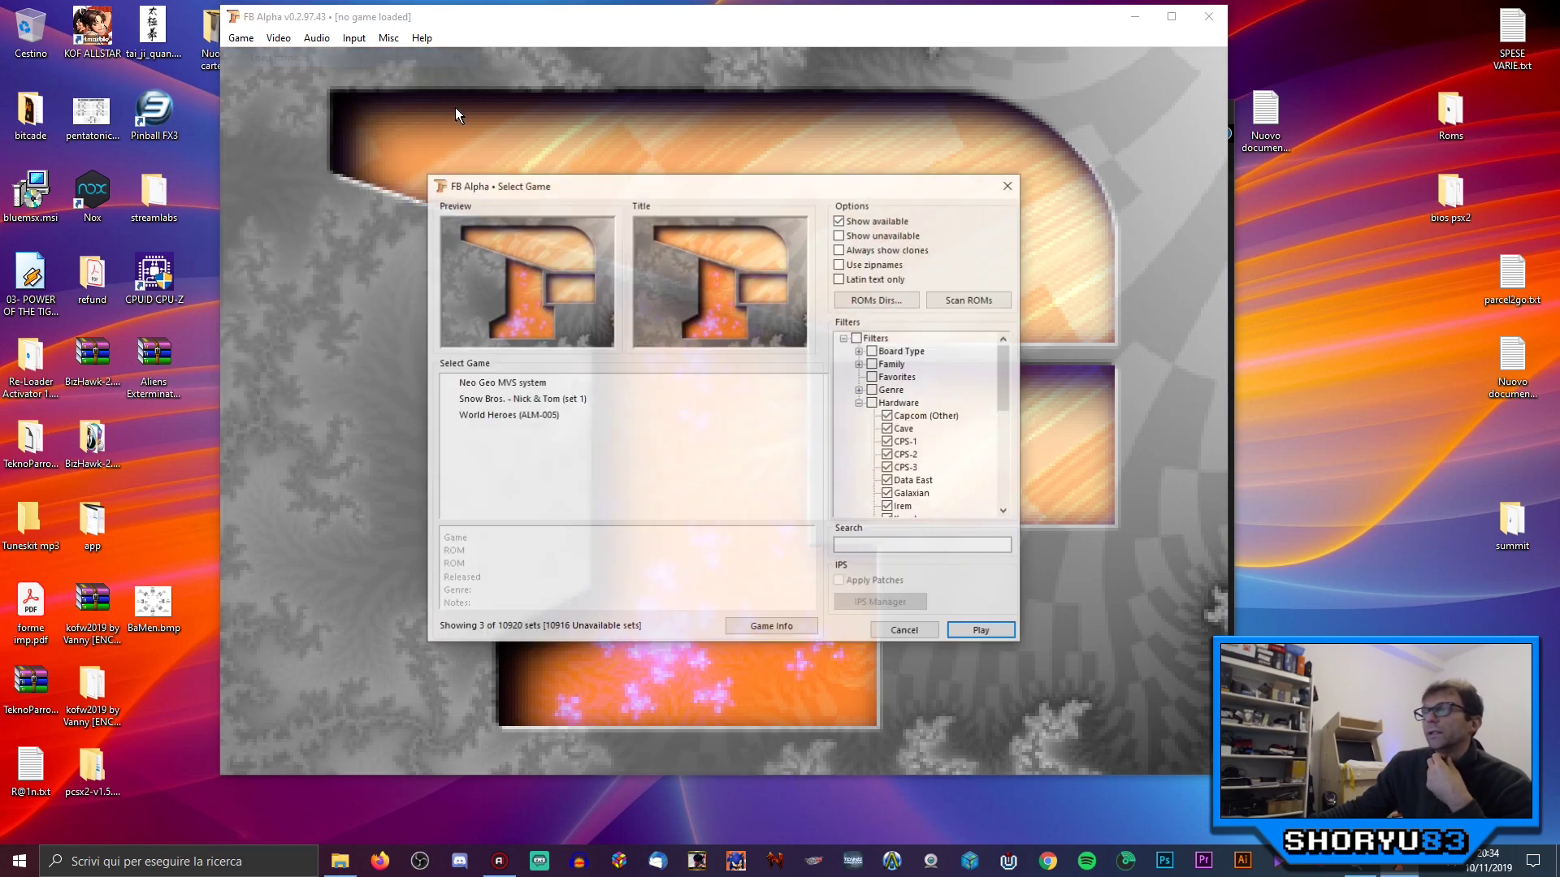
drag(655, 187, 629, 175)
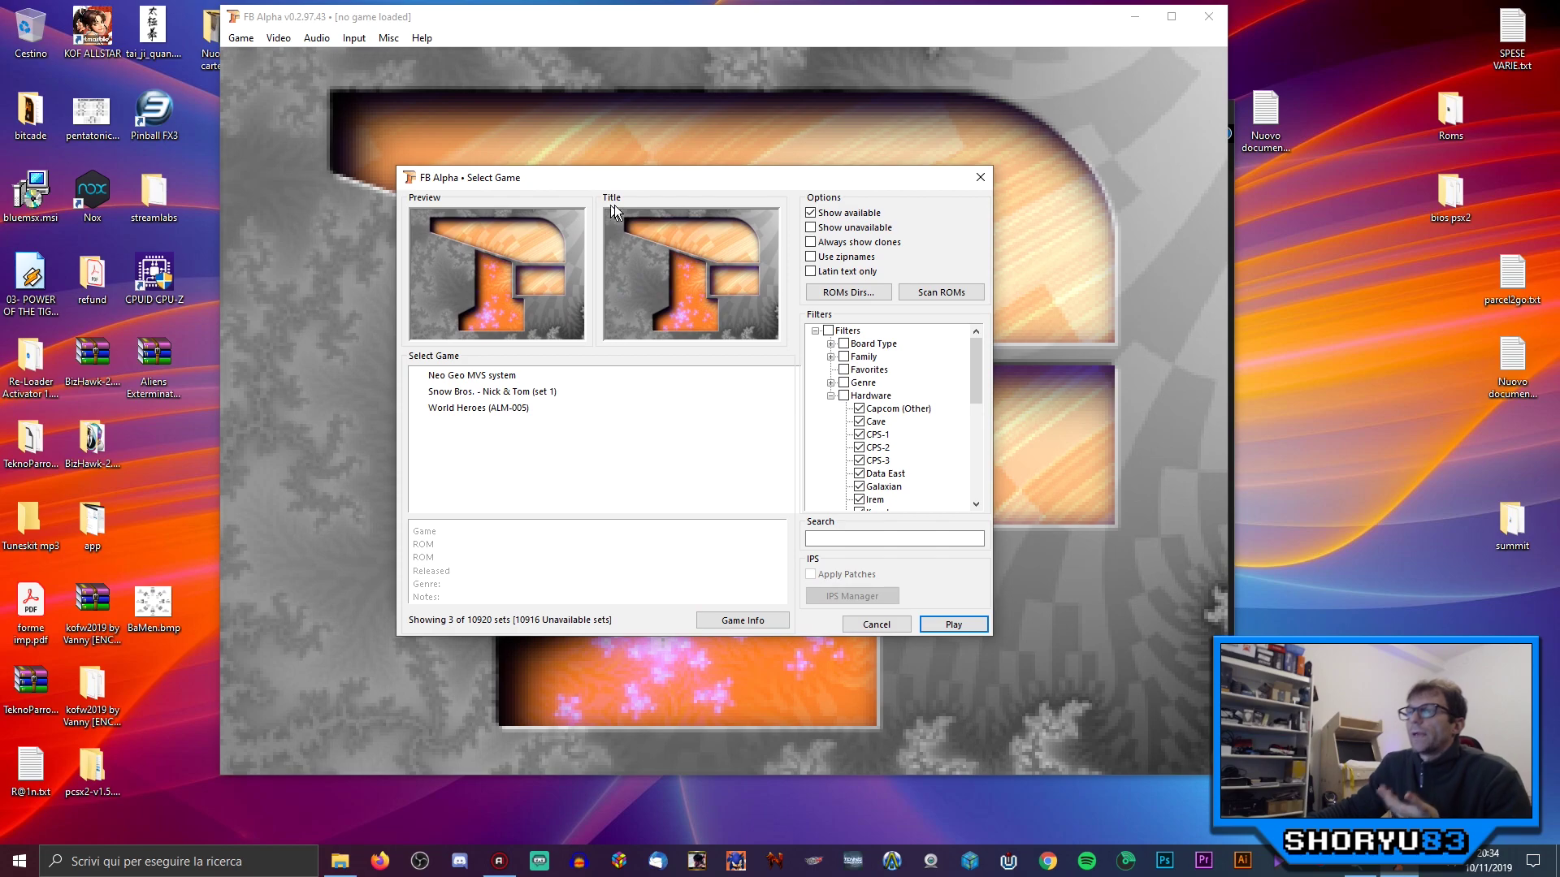
click(520, 393)
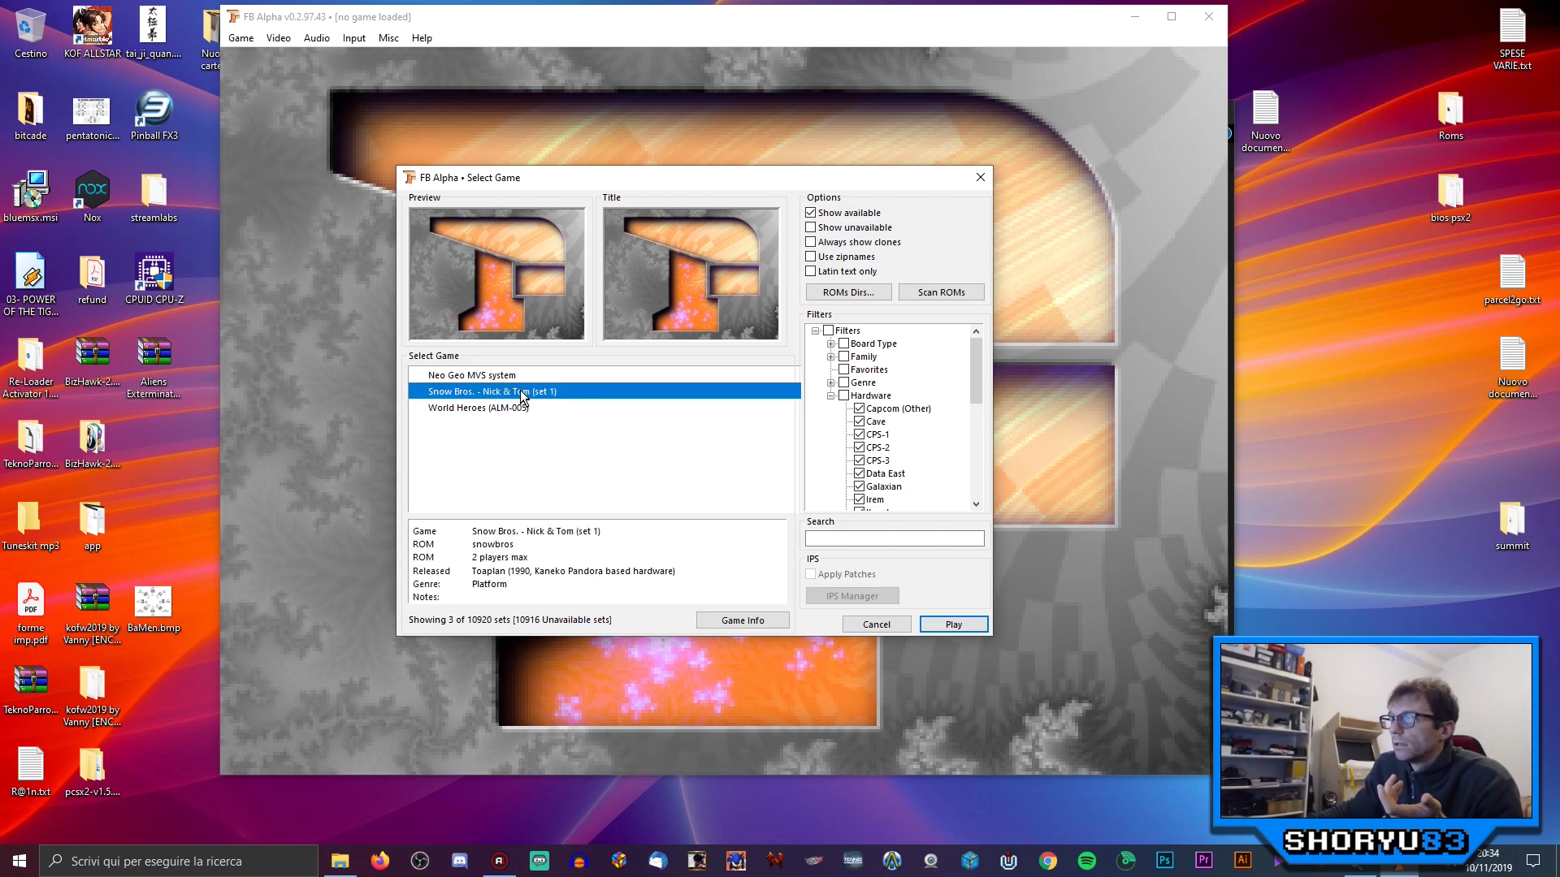
click(954, 625)
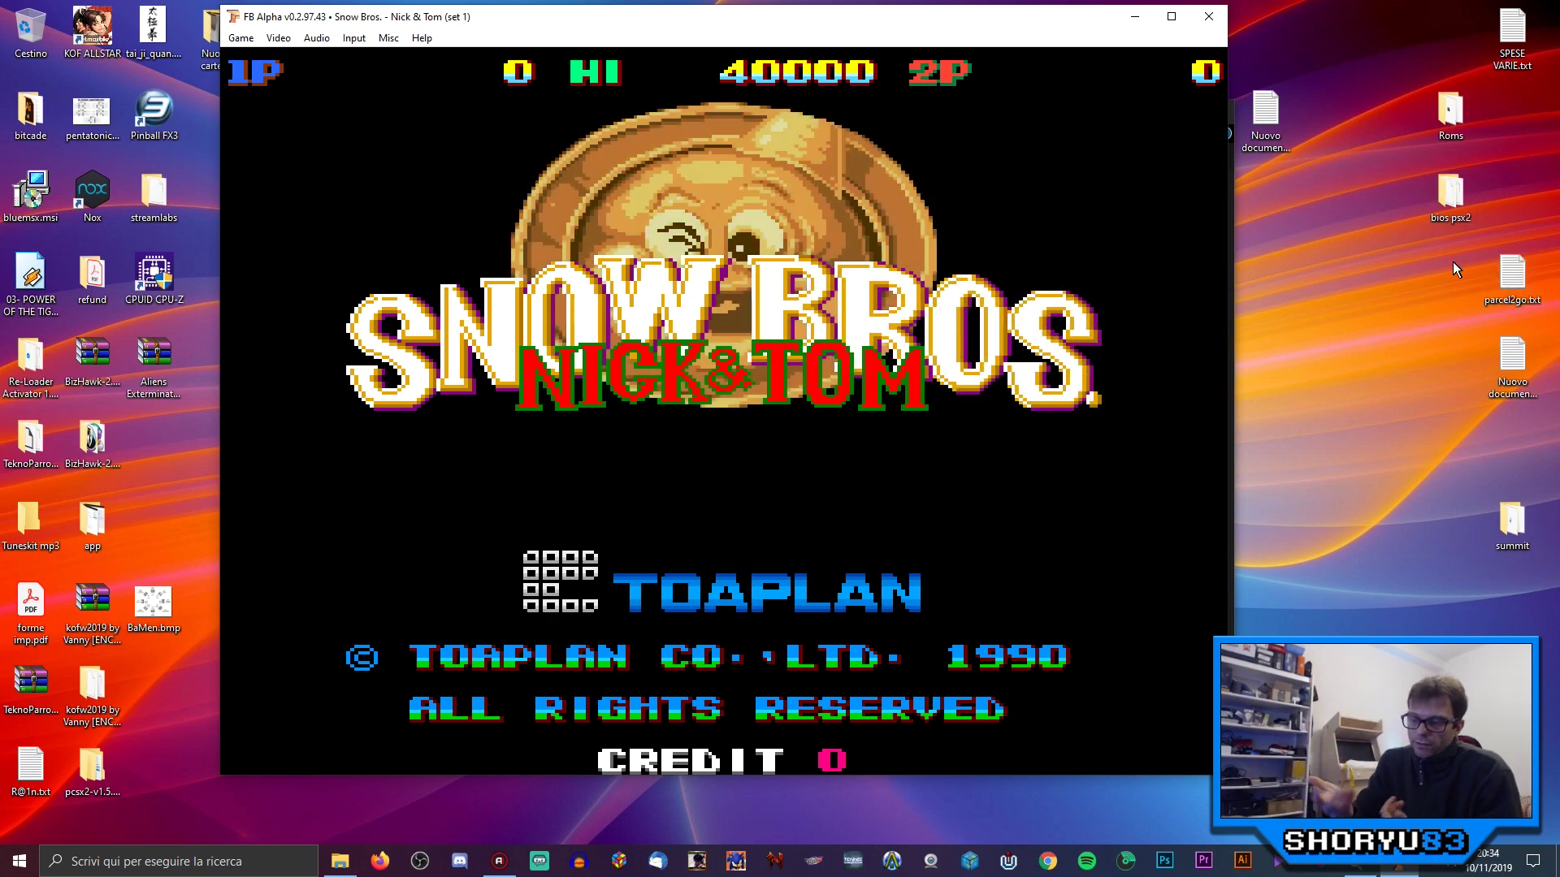
Step: Insert four credits in Snow Bros
key(5)
key(5)
key(5)
key(5)
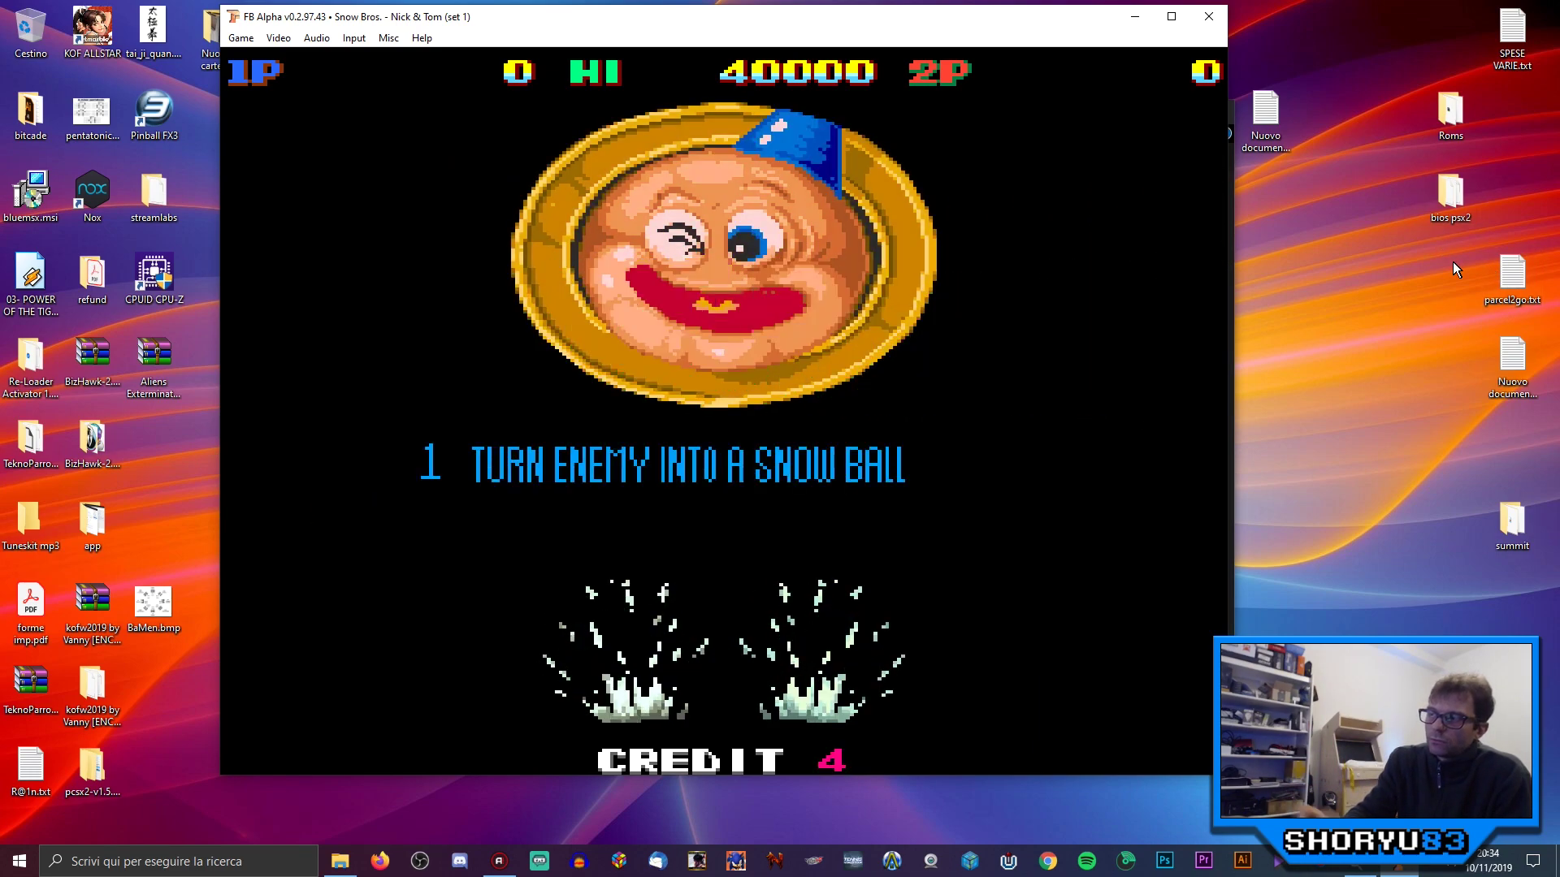
Step: Add two more credits and start a one-player game of Snow Bros
key(5)
key(5)
key(1)
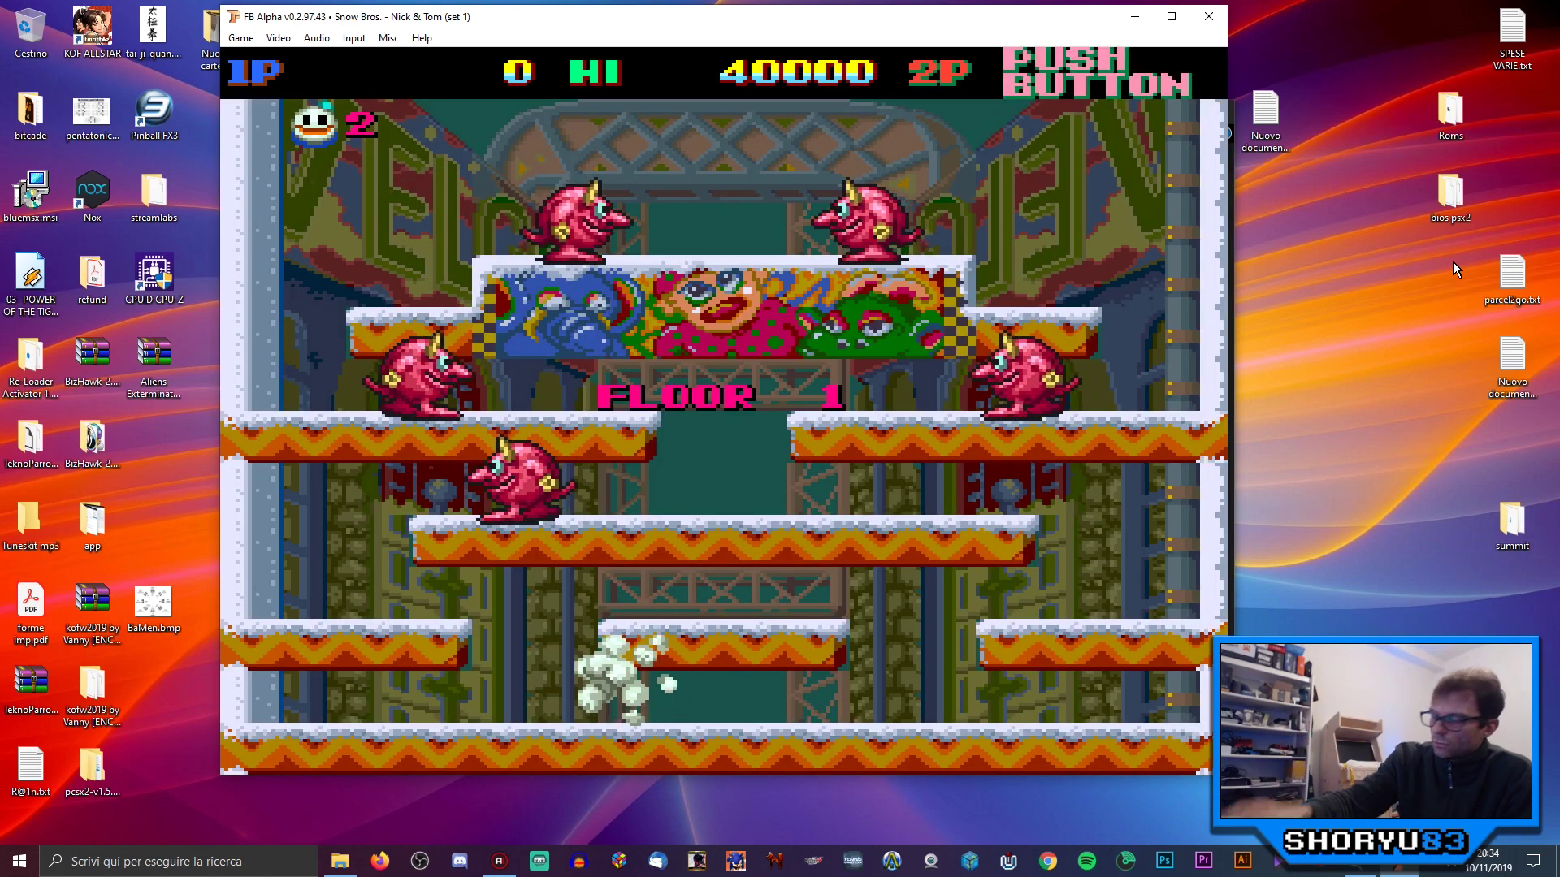
Step: Play Floor 1 of Snow Bros., moving, jumping and throwing snow to turn the enemies into snowballs
key(z)
key(Right)
key(z)
key(x)
key(Right)
key(Left)
key(z)
key(z)
key(z)
key(z)
key(z)
key(Left)
key(z)
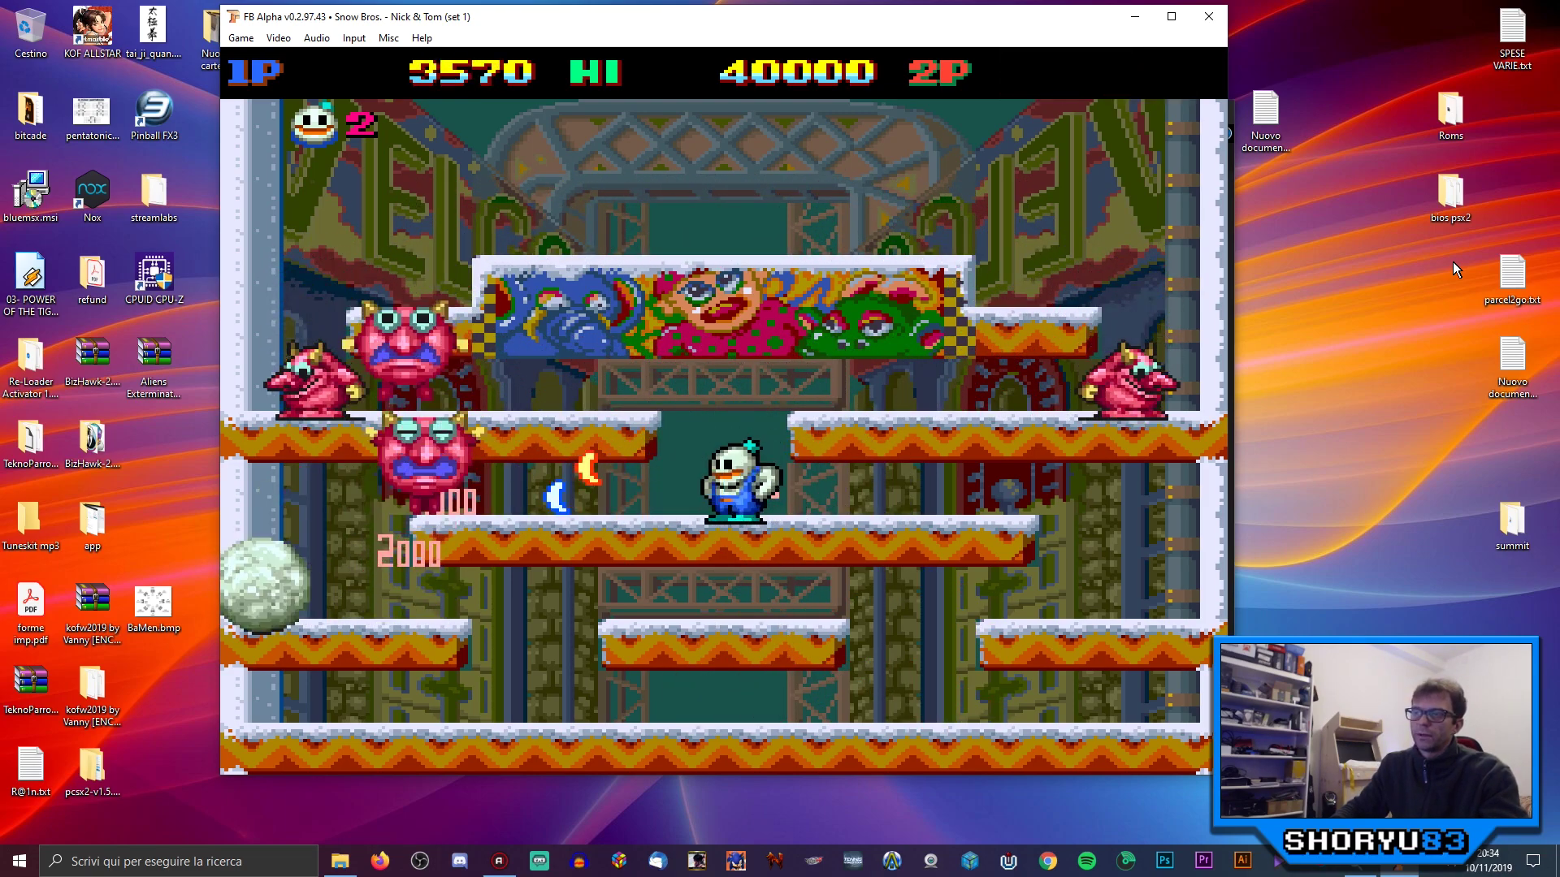
key(Left)
key(z)
key(x)
key(Left)
key(z)
key(z)
key(Left)
key(z)
key(z)
key(z)
key(z)
key(z)
key(x)
key(Right)
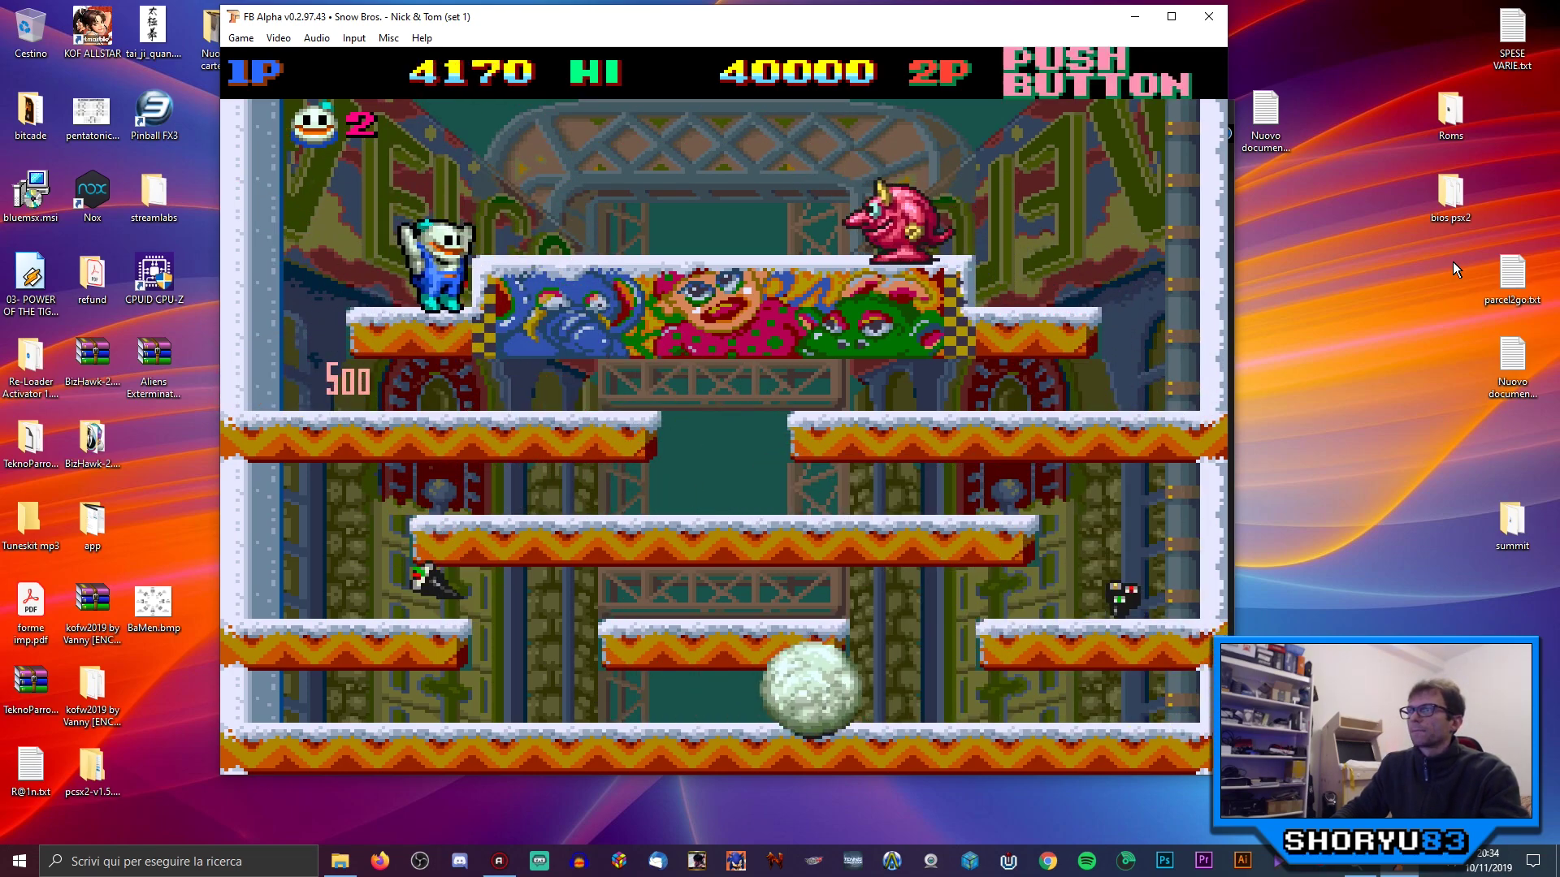
key(x)
key(z)
Step: Reposition the emulator window, then open the game input mapping for Snow Bros. and move its dialog aside
drag(941, 22, 799, 37)
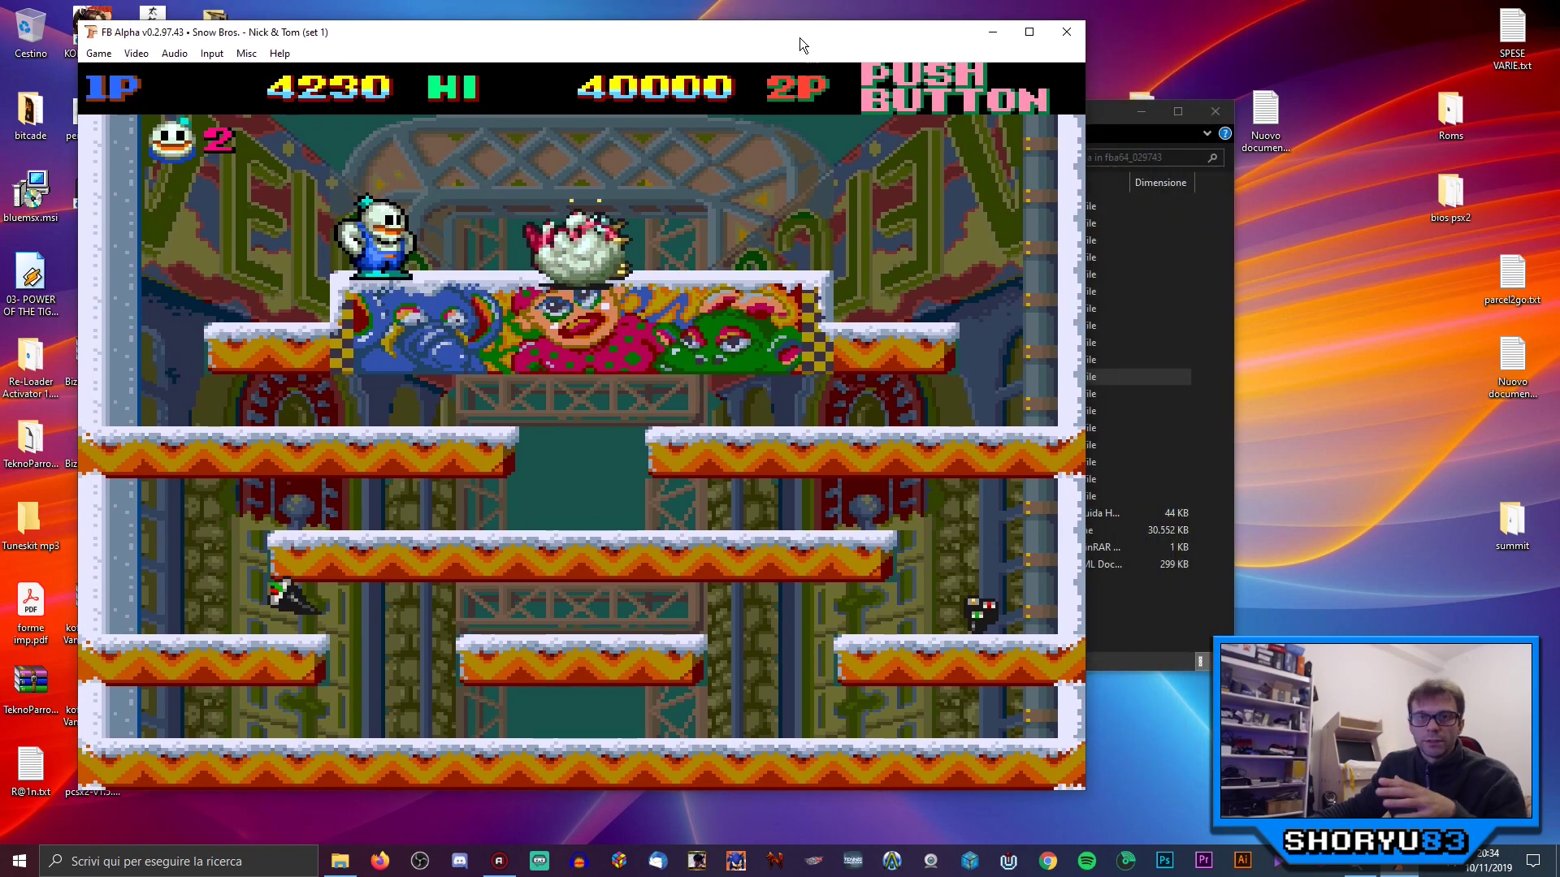
click(213, 53)
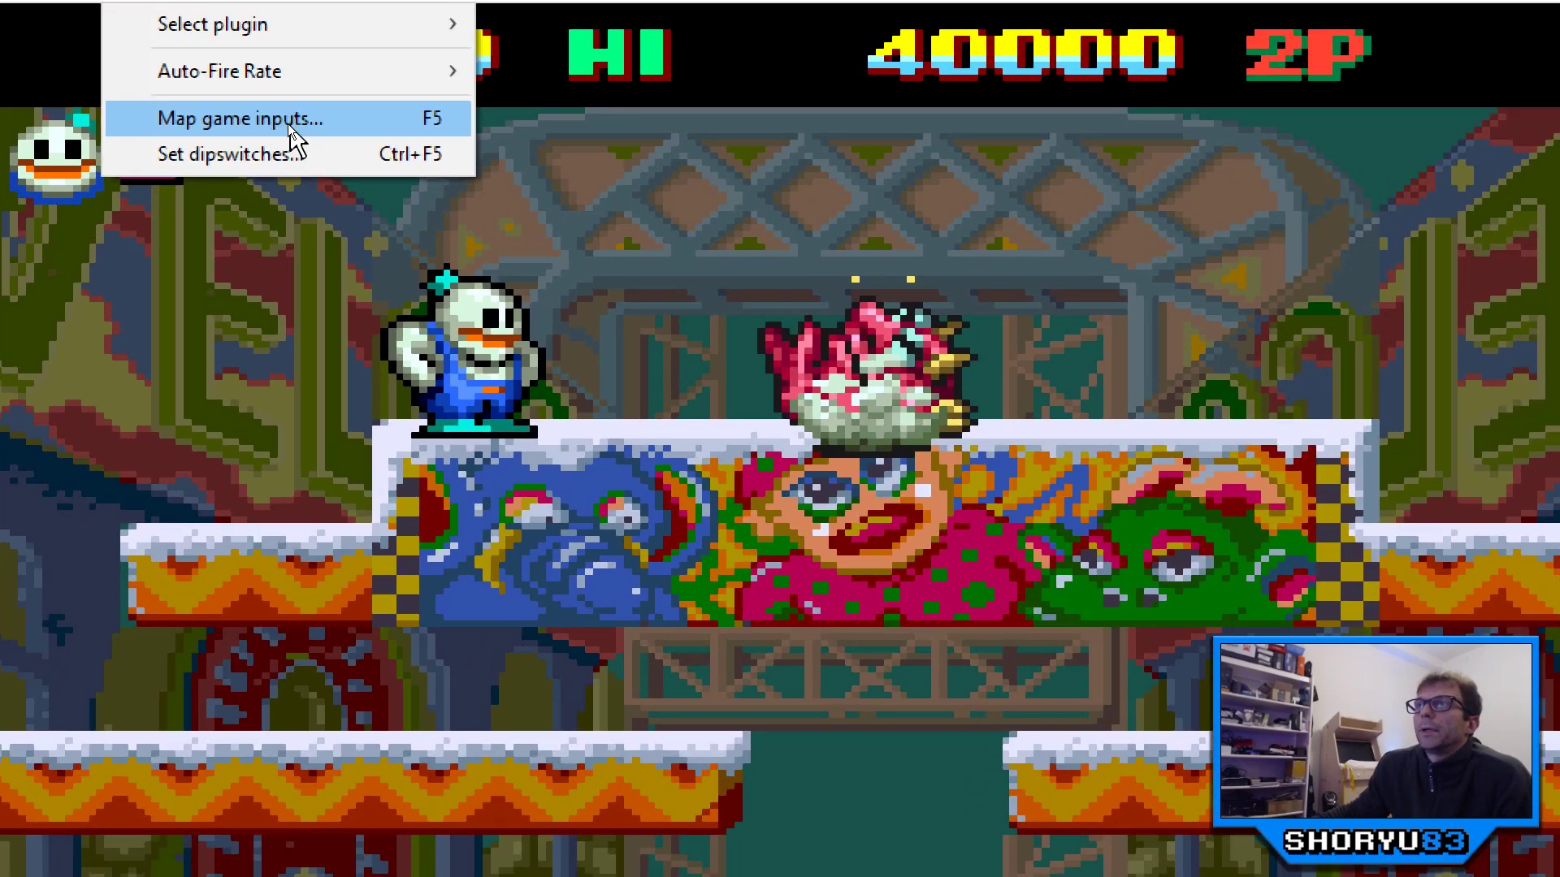
click(288, 123)
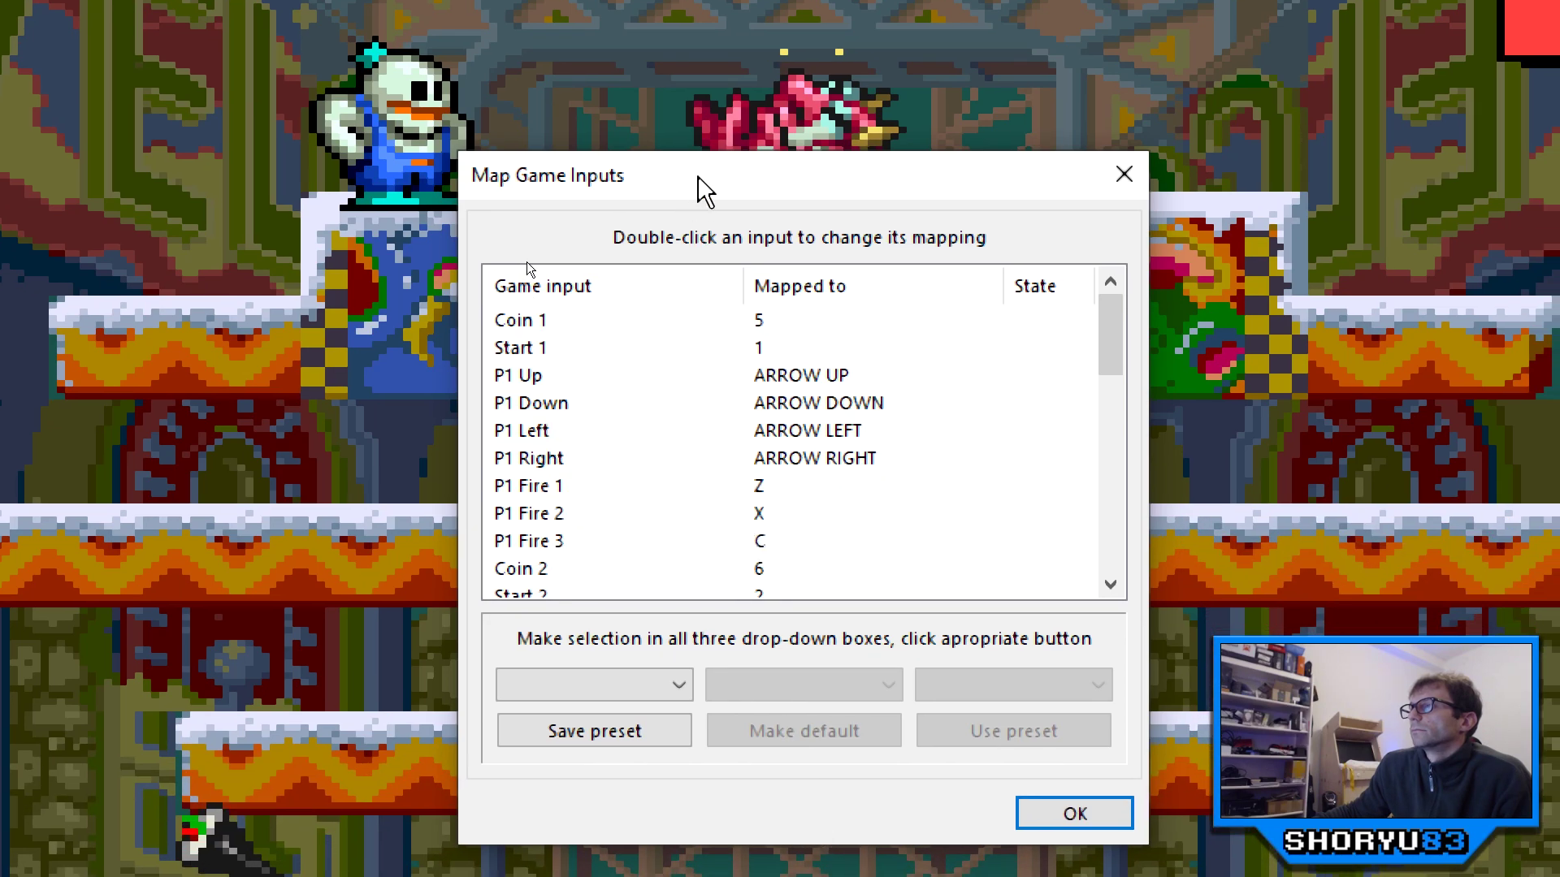
drag(693, 173, 503, 133)
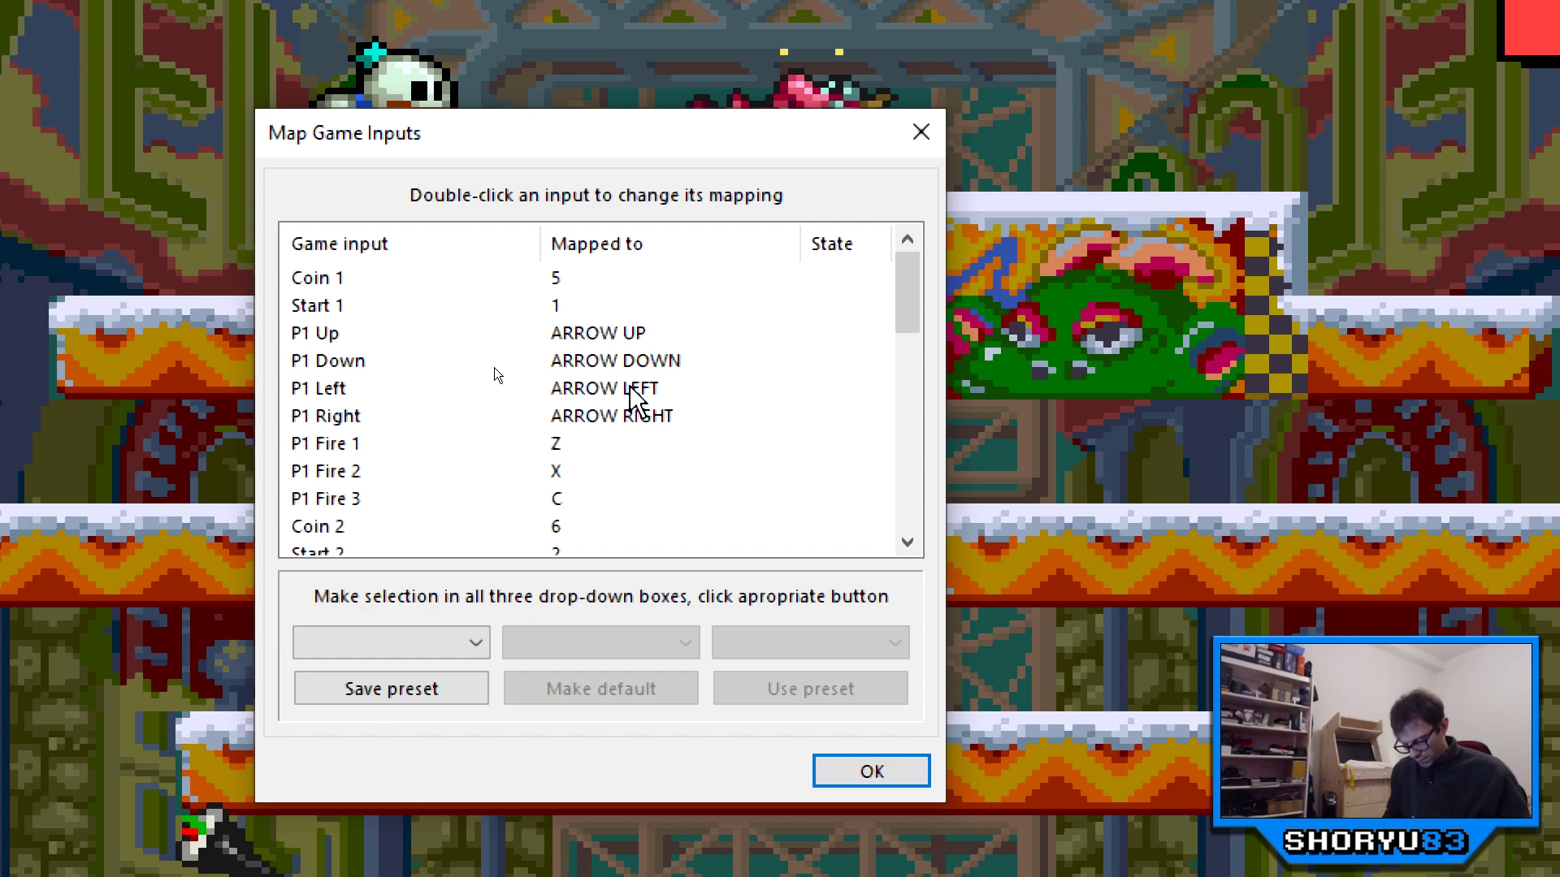
Step: Map P1 Up, Down, Left and Right to the matching Joy 0 gamepad directions
click(366, 341)
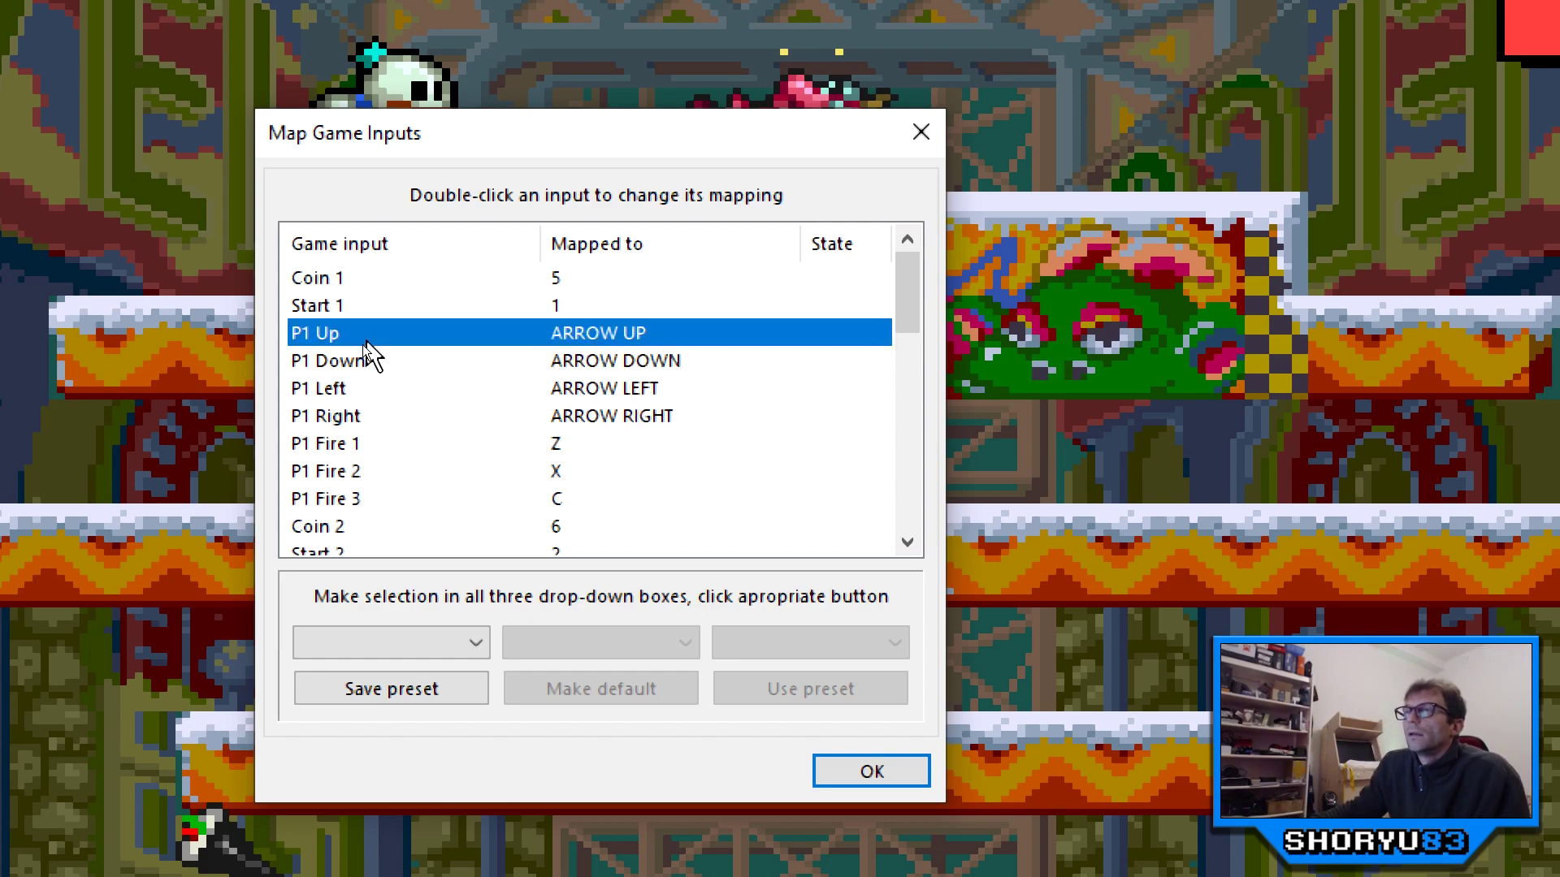
double_click(642, 334)
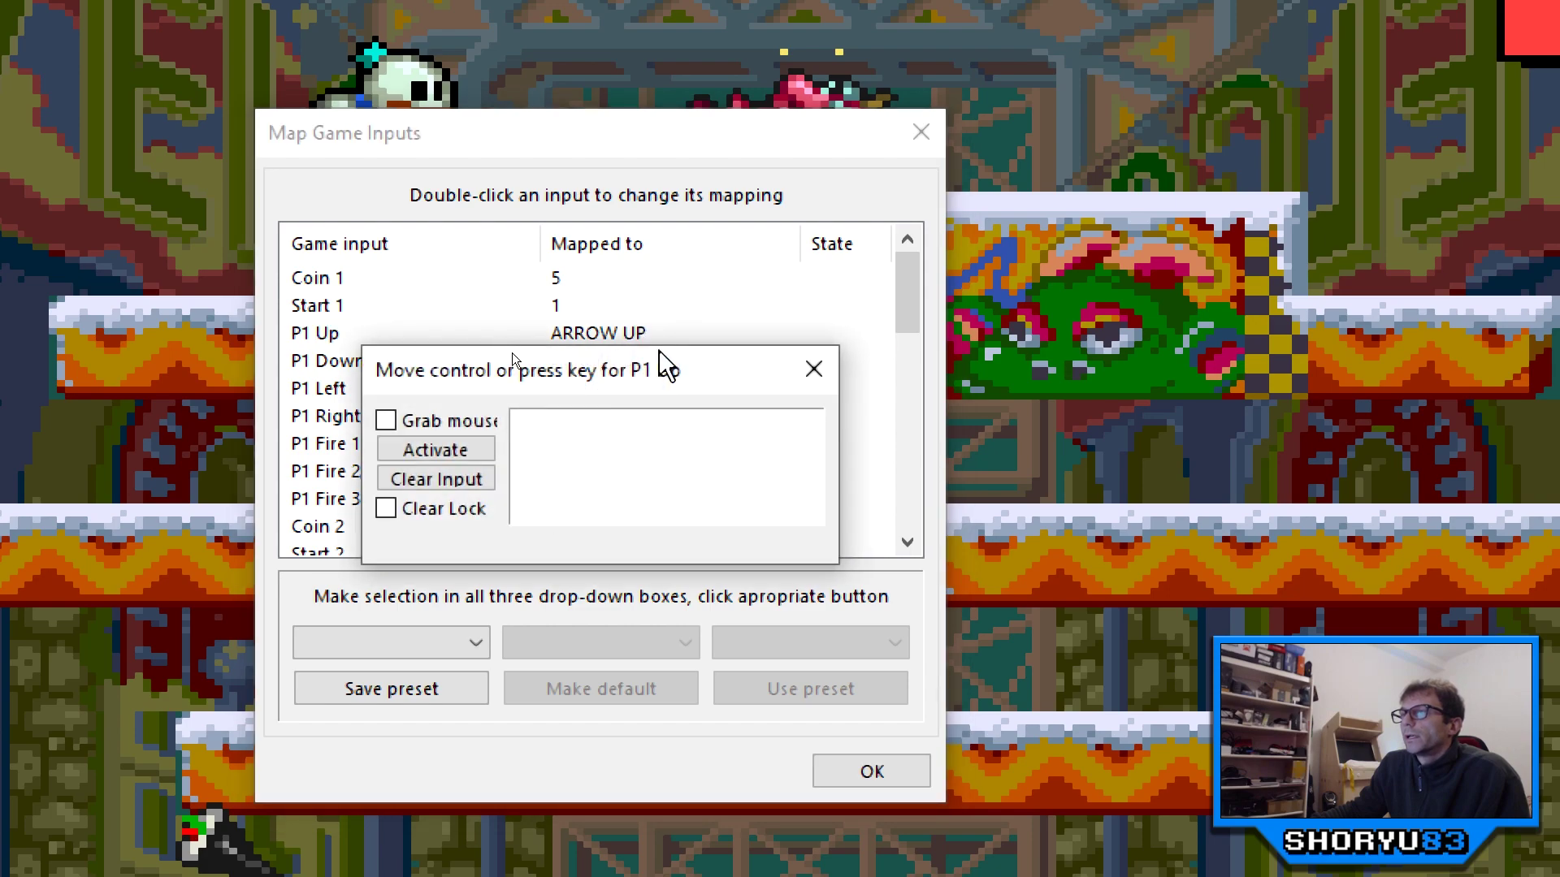
key(Up)
double_click(626, 334)
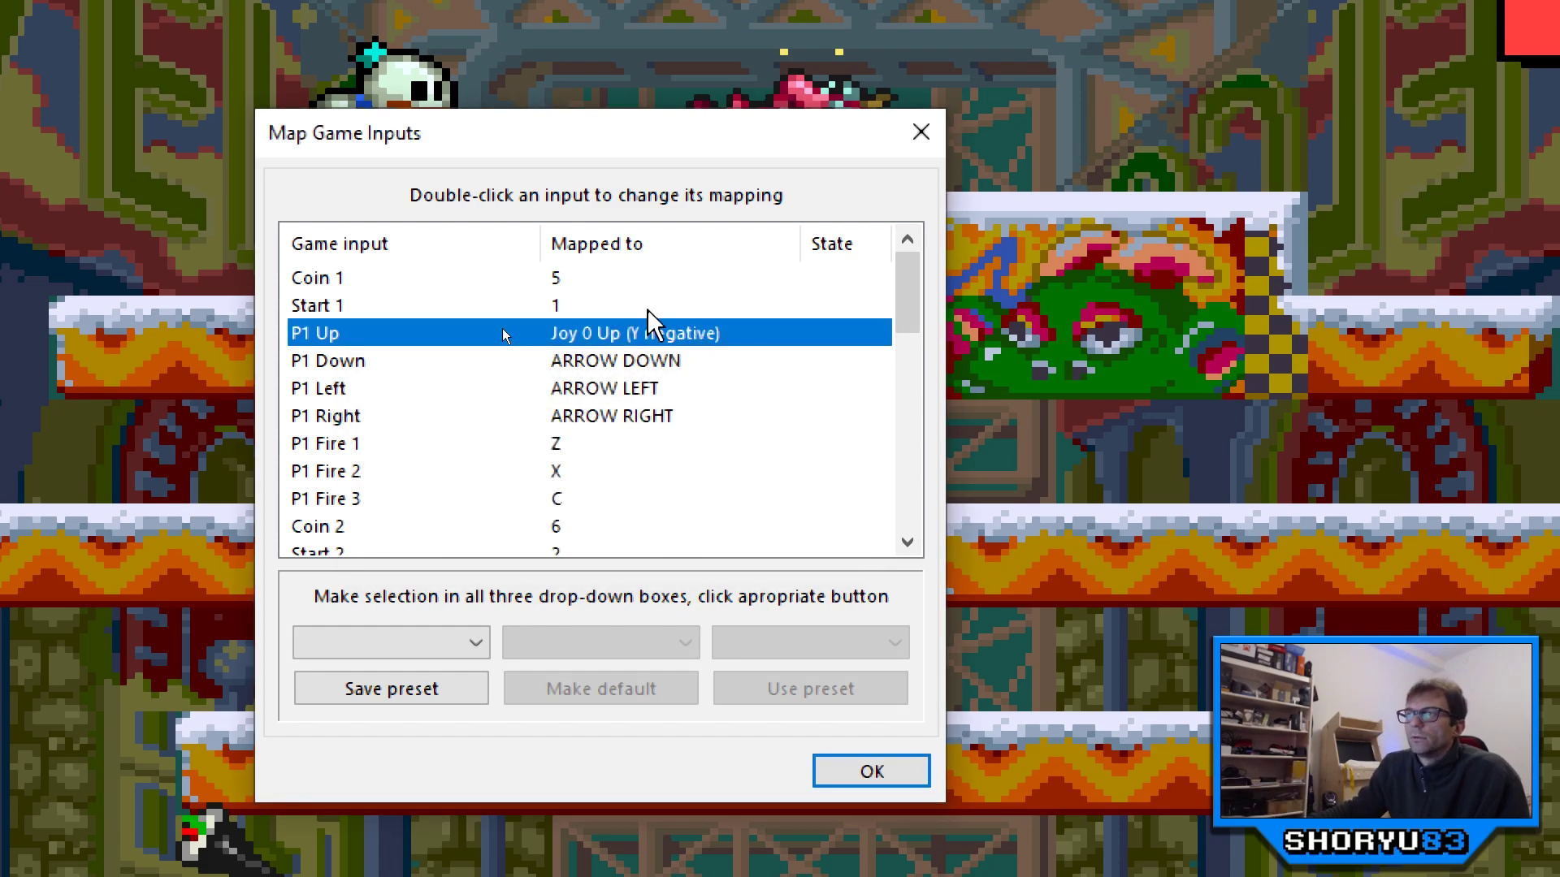
double_click(565, 362)
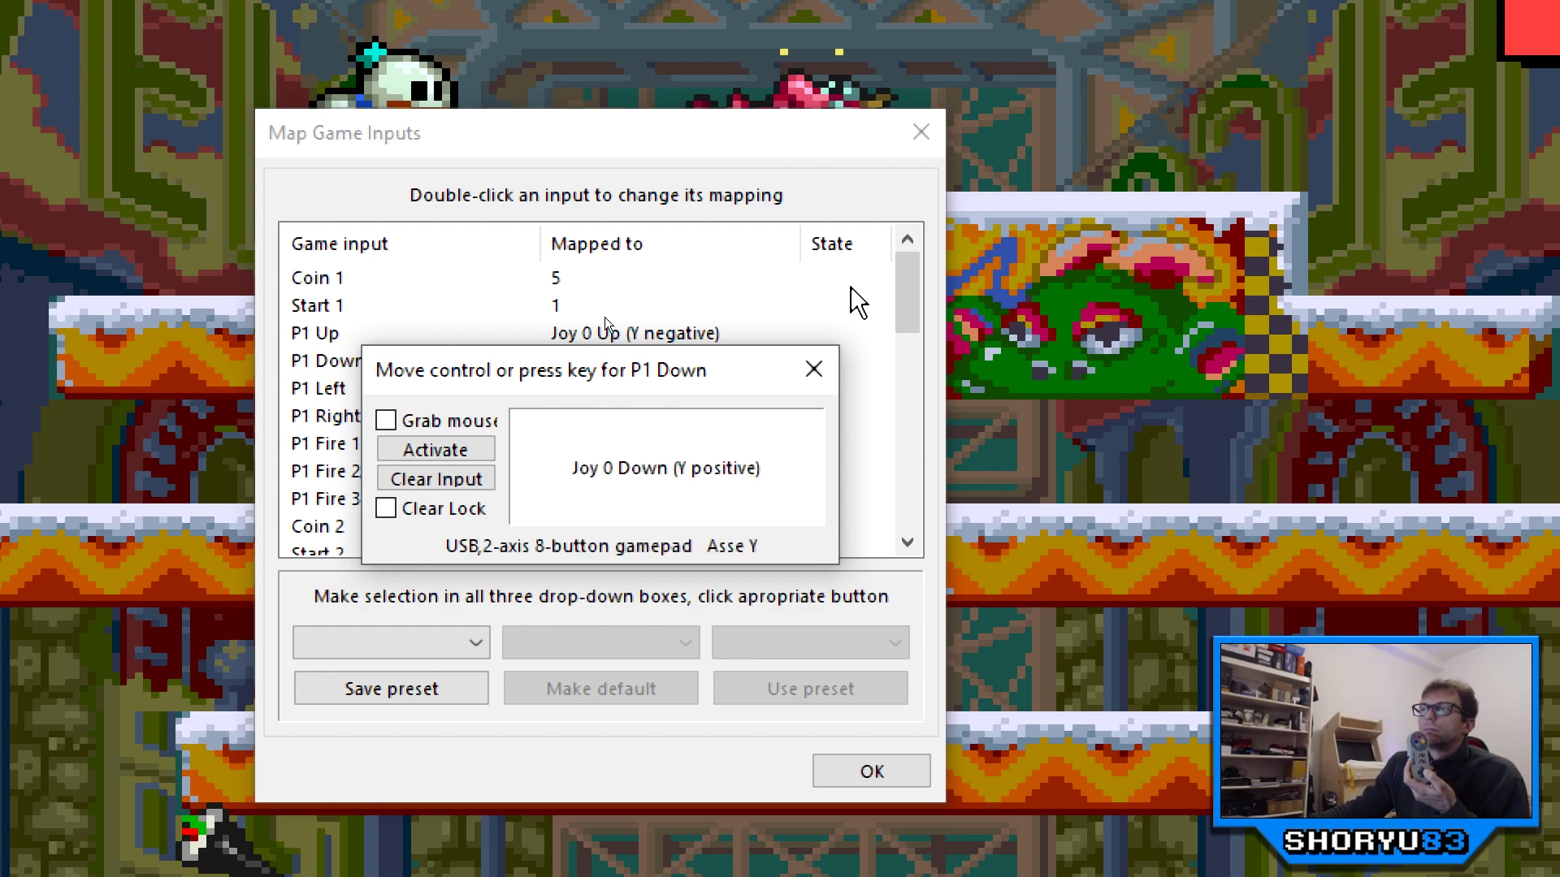
double_click(616, 389)
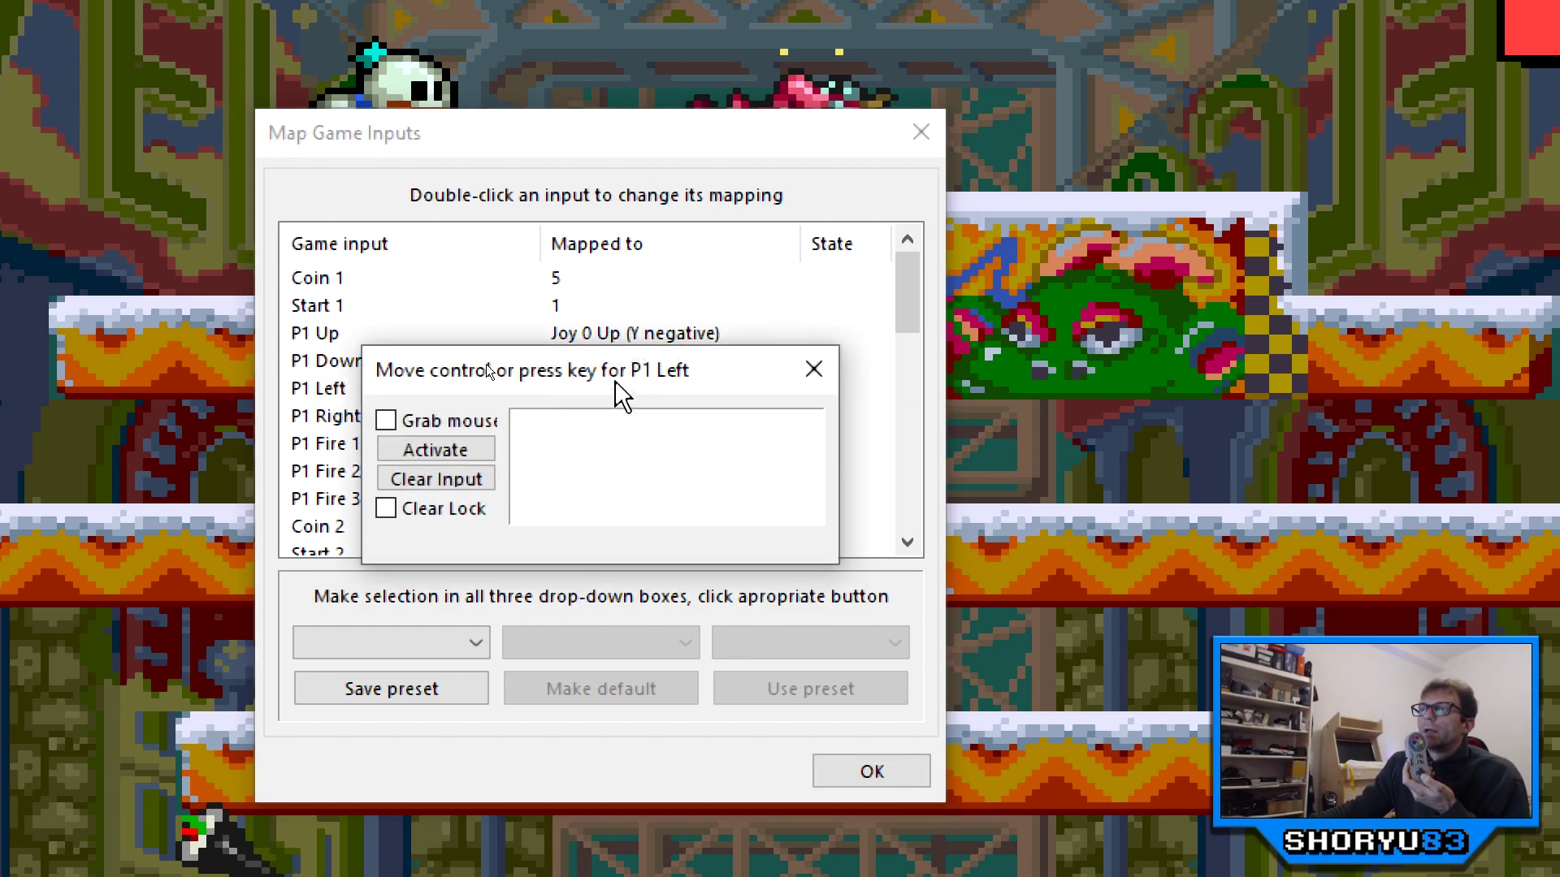
double_click(617, 416)
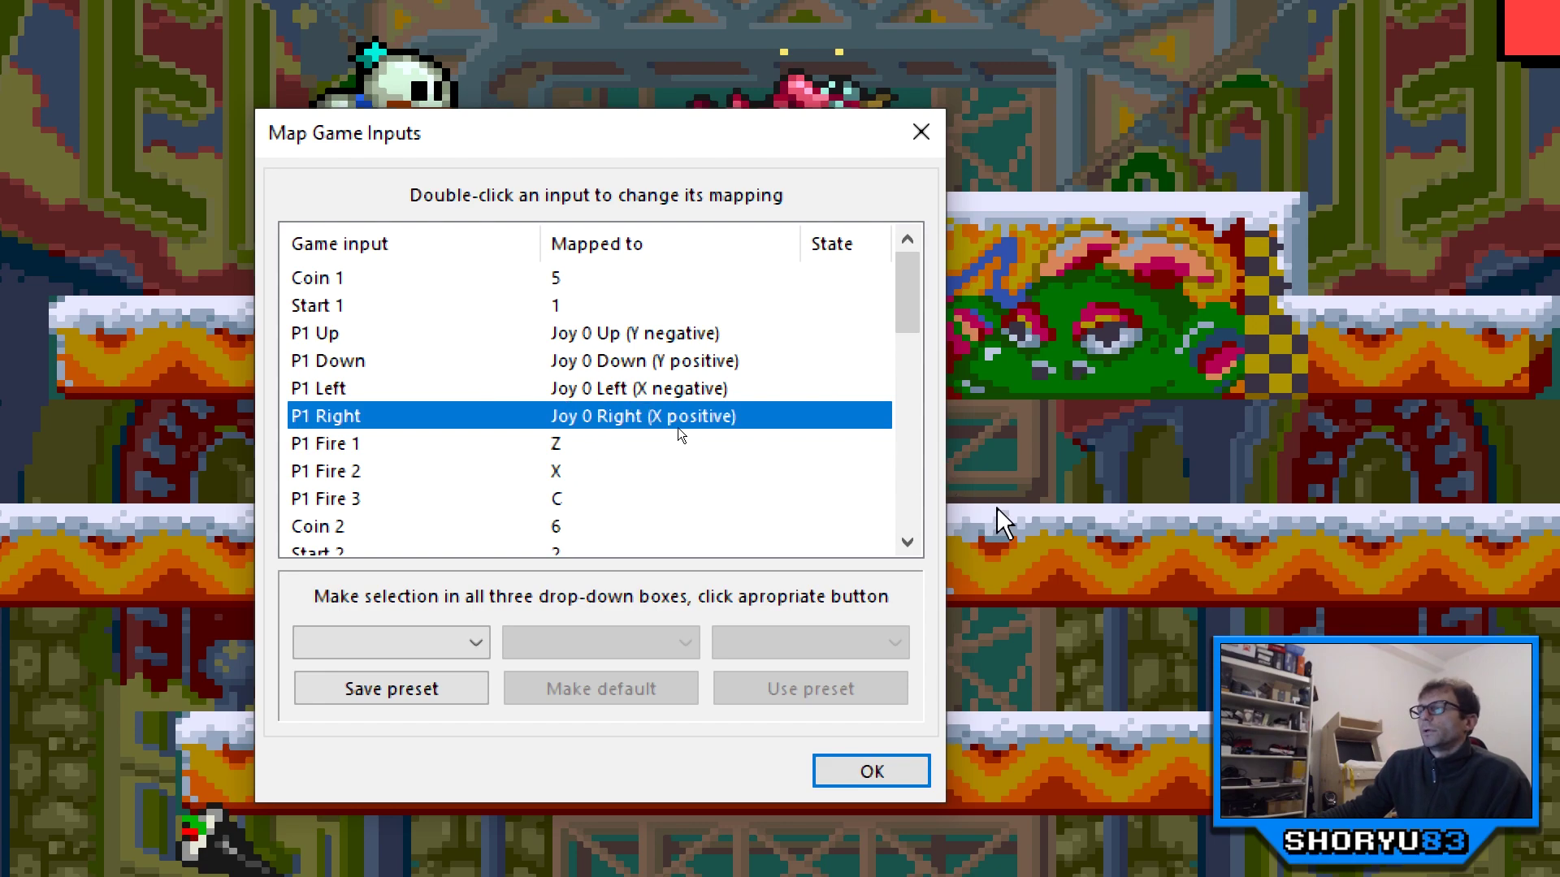
Step: Map P1 Fire 1, Fire 2 and Fire 3 to Joy 0 Button 3, Button 2 and Button 0 respectively
click(907, 542)
click(908, 542)
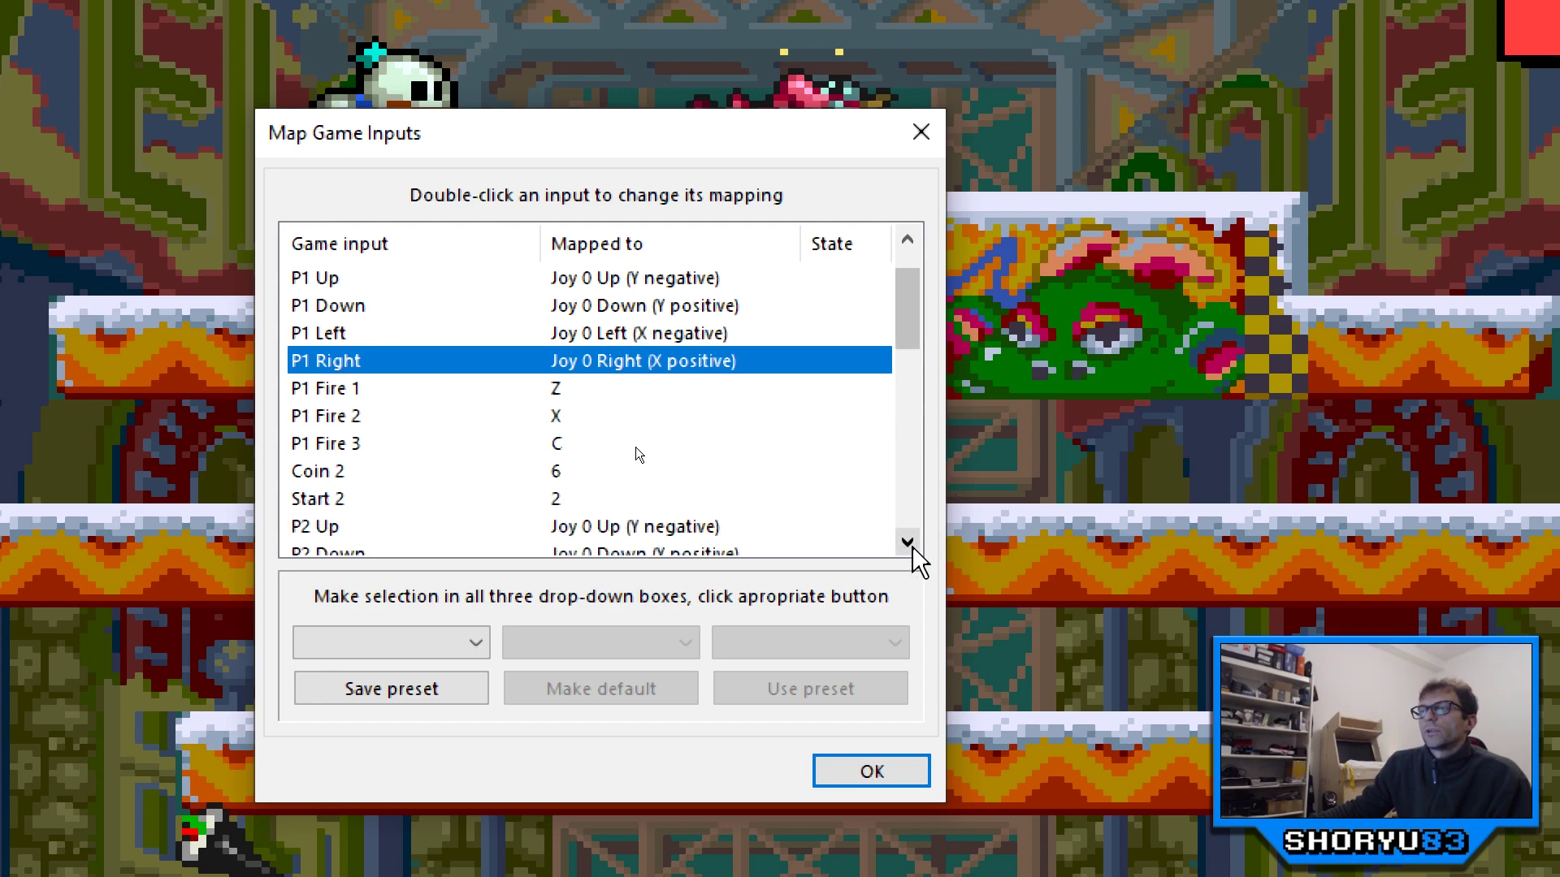
click(912, 547)
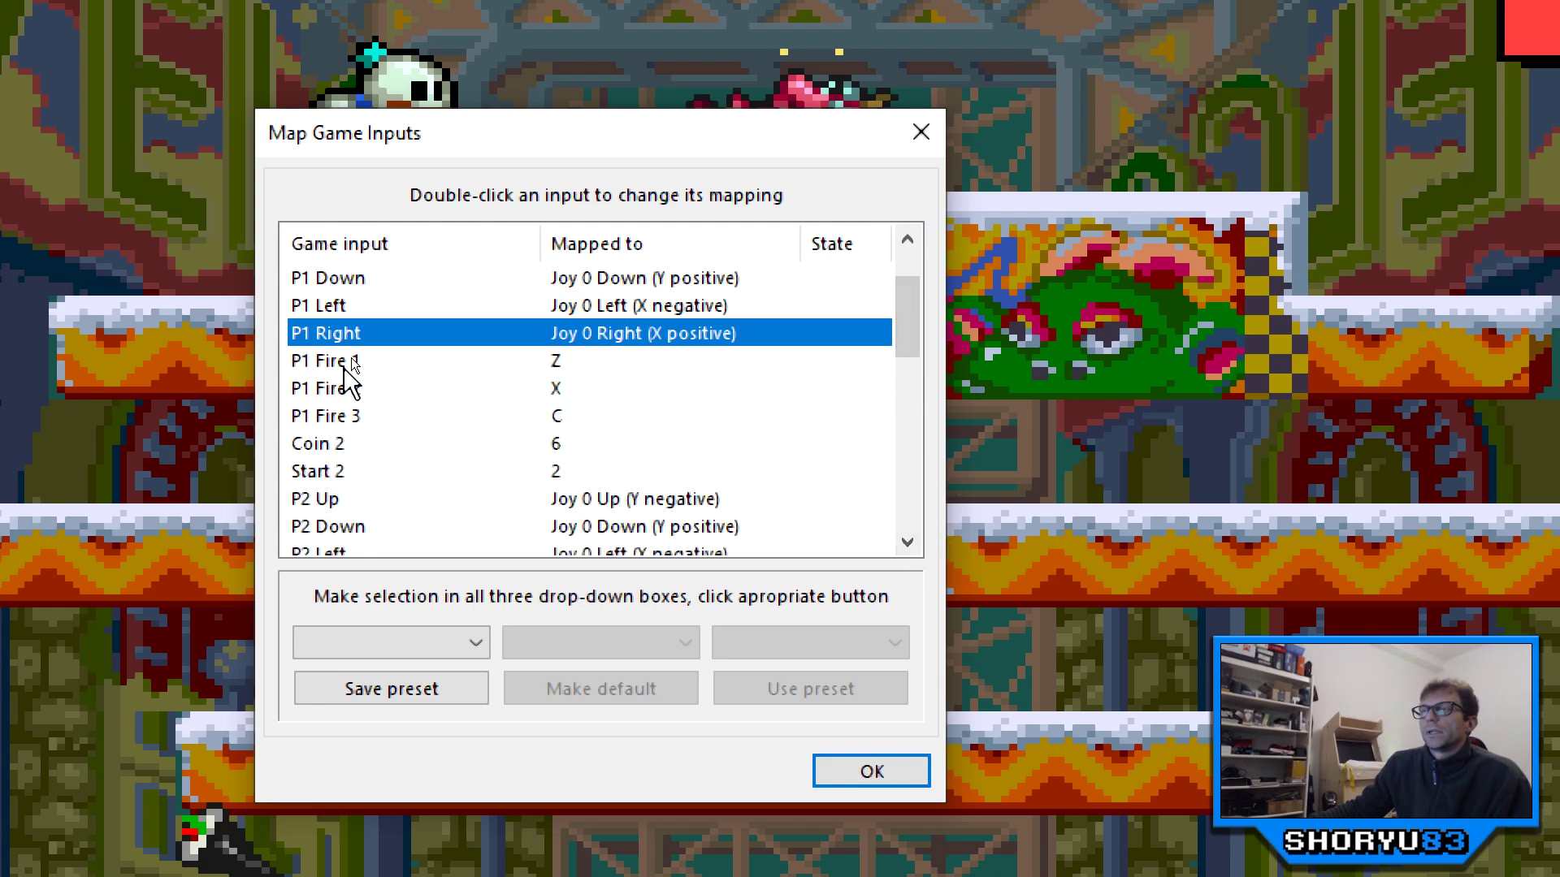
double_click(401, 364)
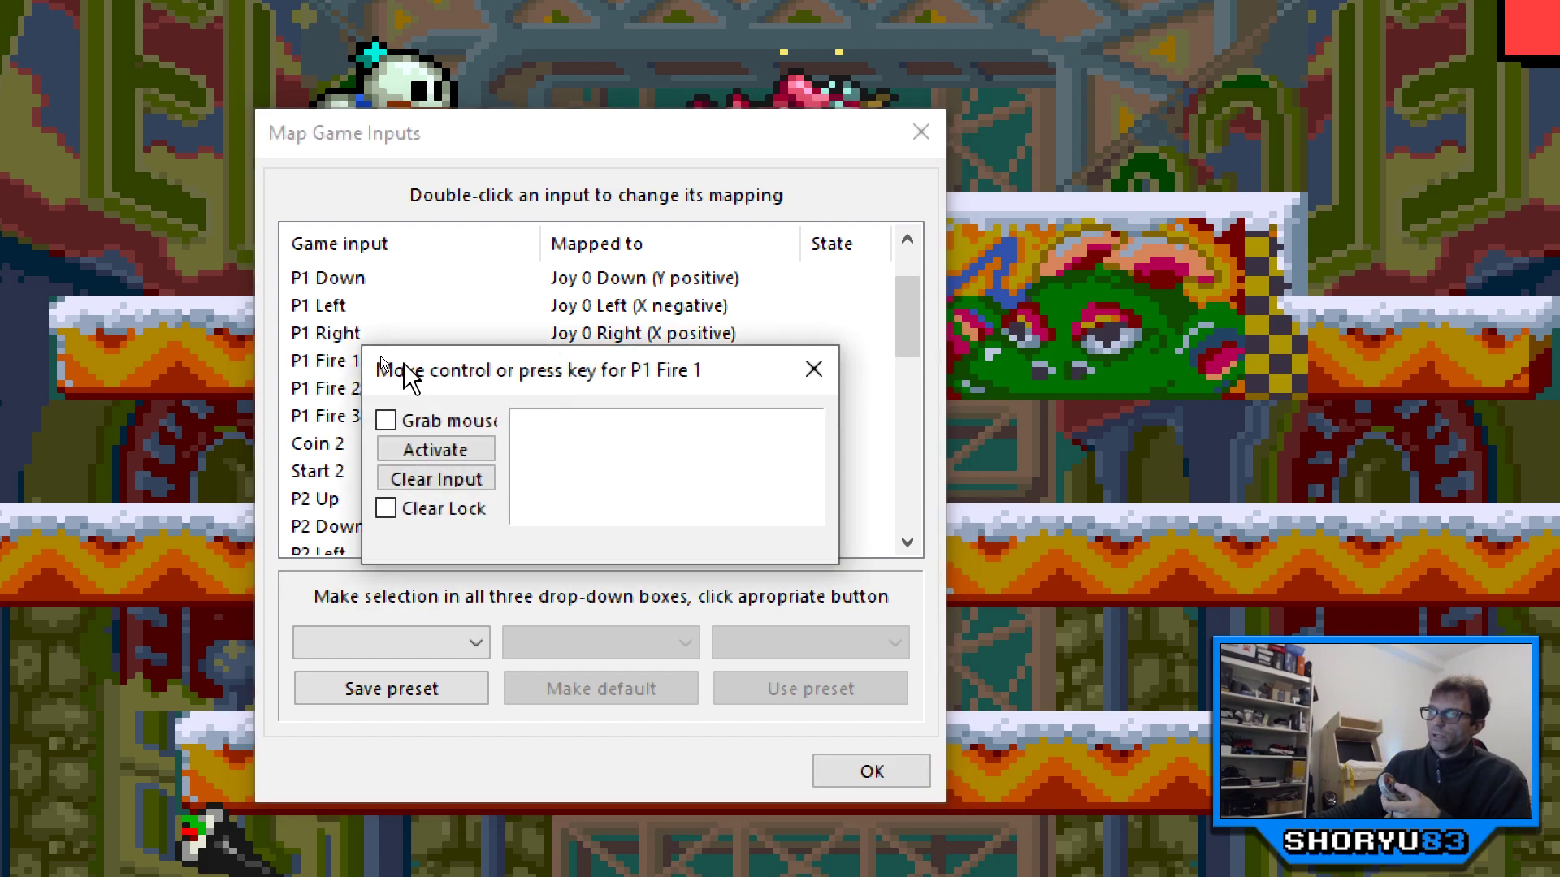
double_click(464, 387)
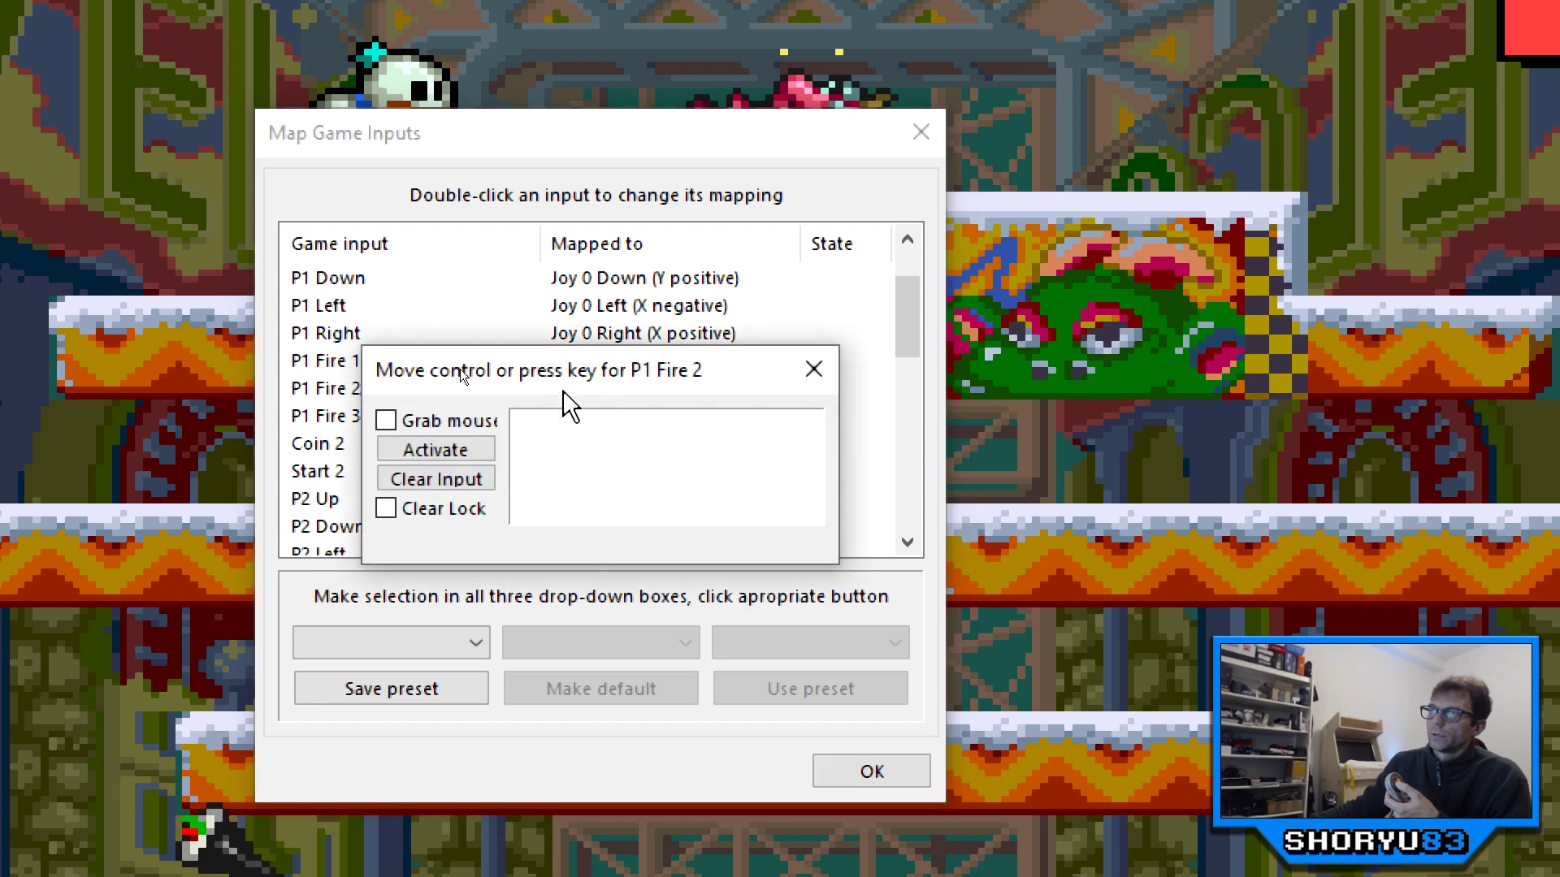
double_click(579, 416)
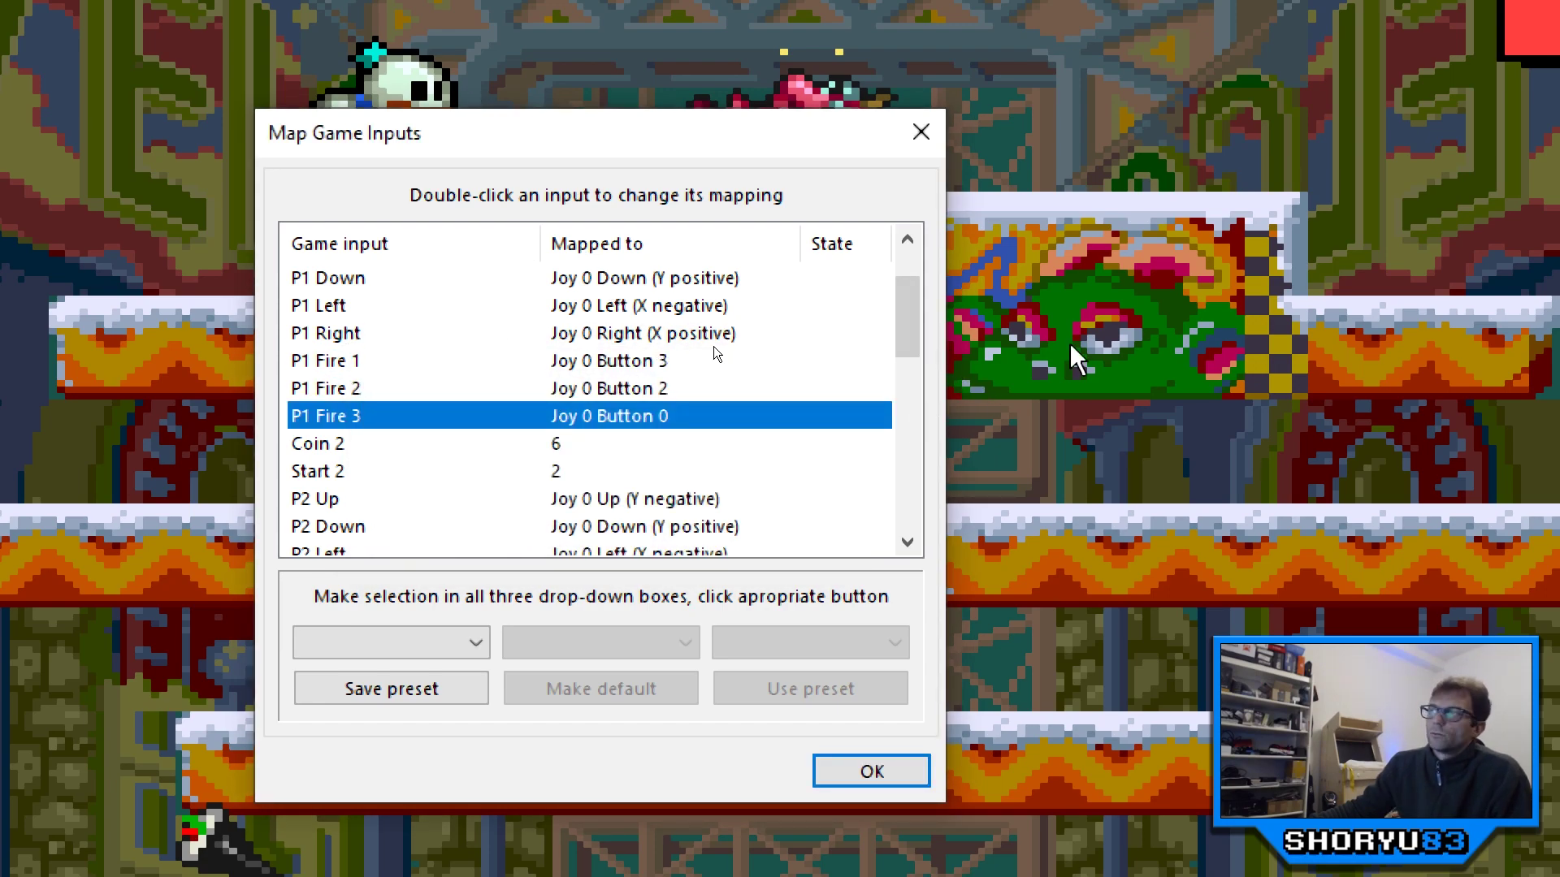
Step: Review the player 2, dip, system and auto-fire entries and accept the Snow Bros. input mapping
drag(906, 305, 908, 369)
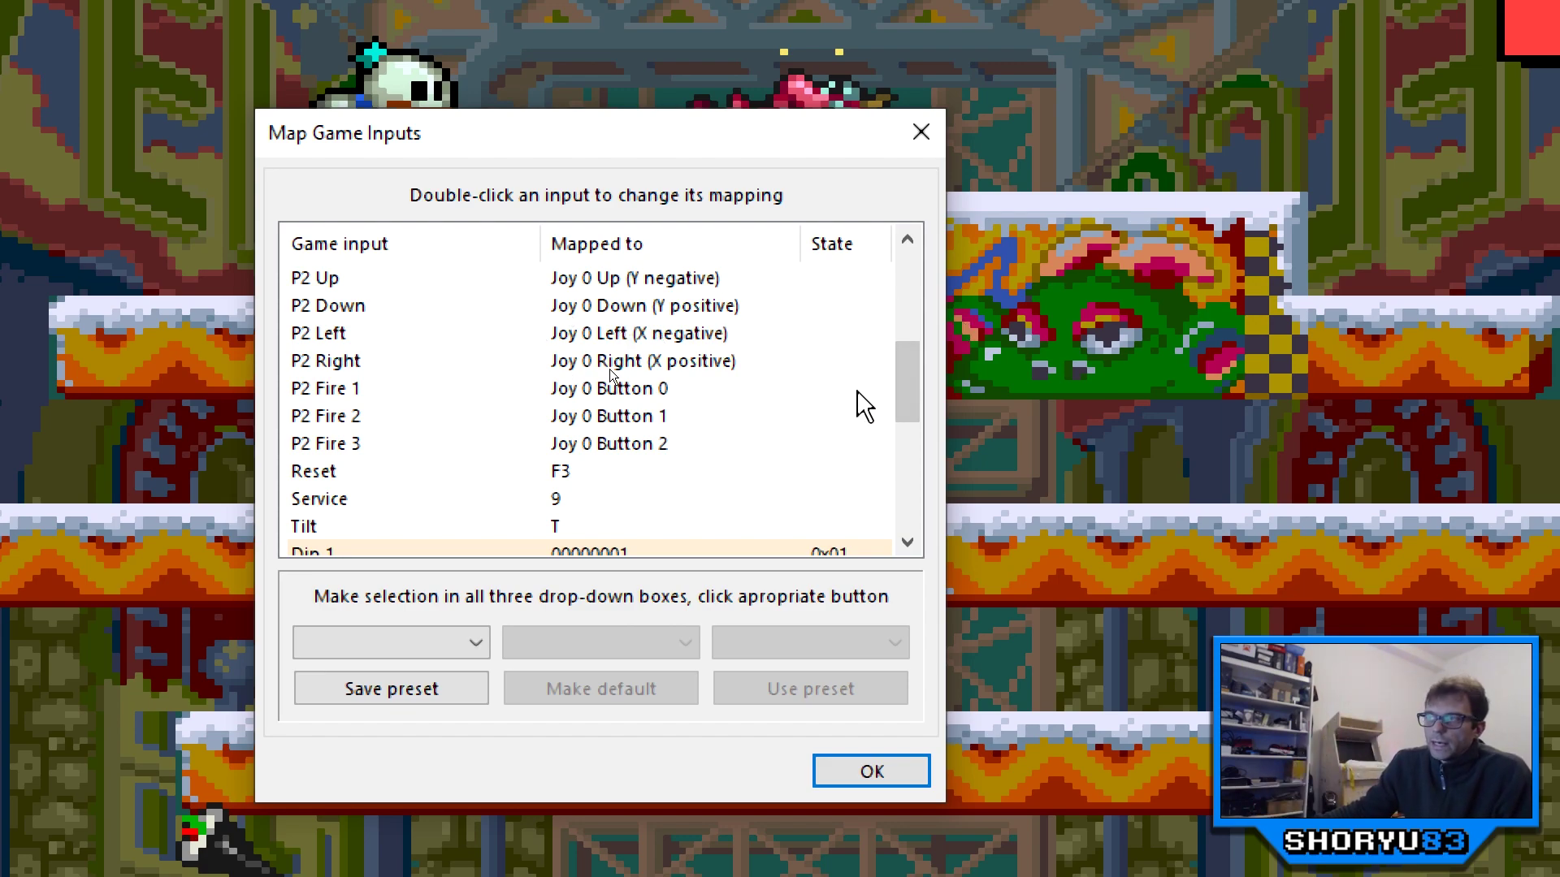
scroll(632, 382, down, 2)
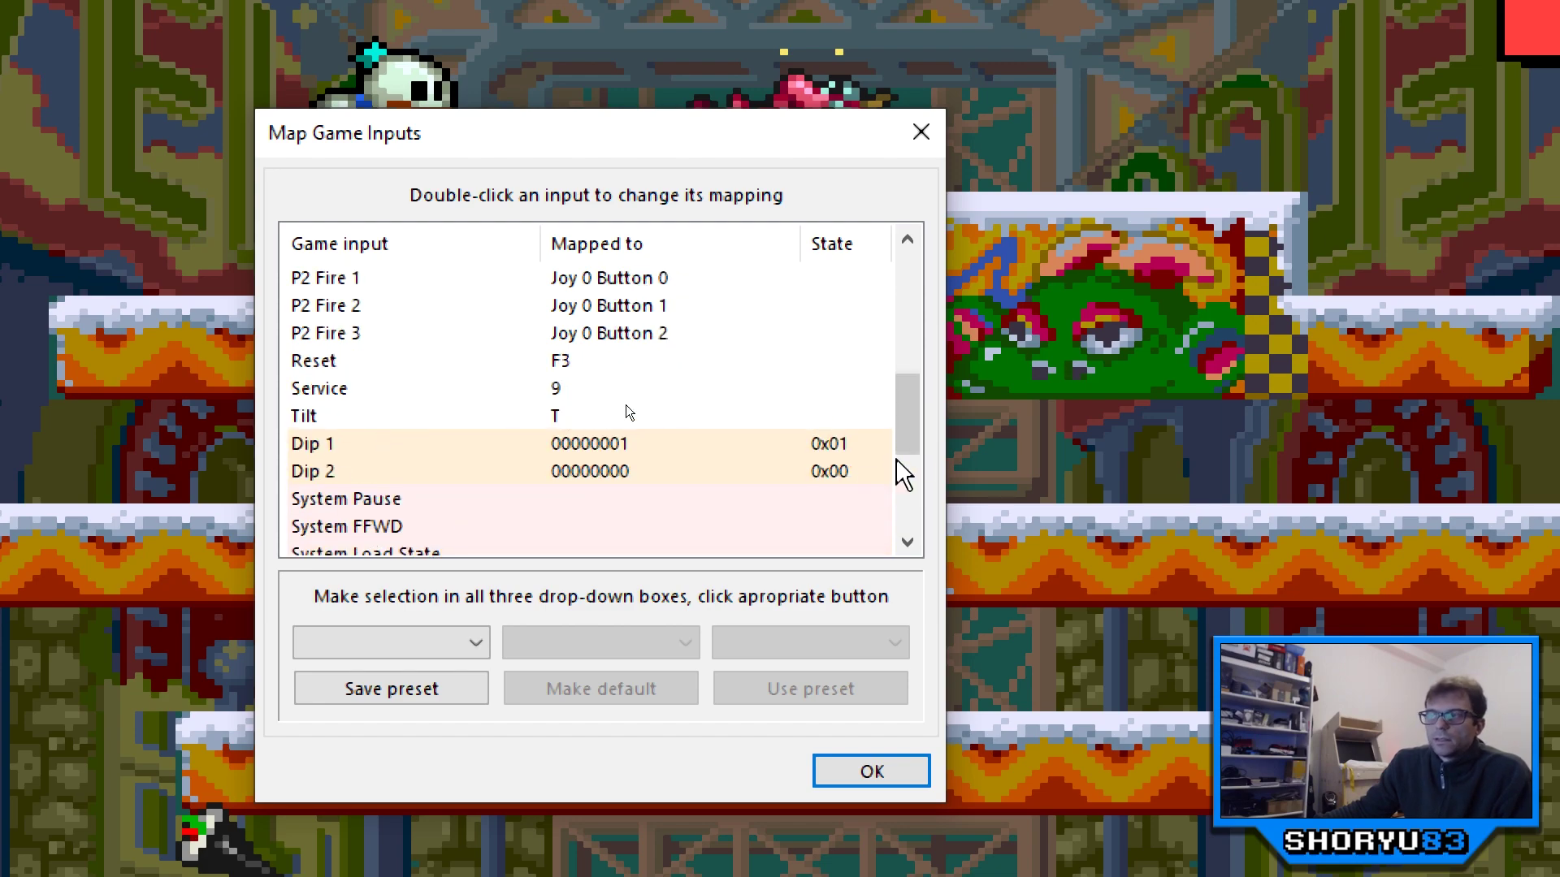
scroll(632, 394, down, 3)
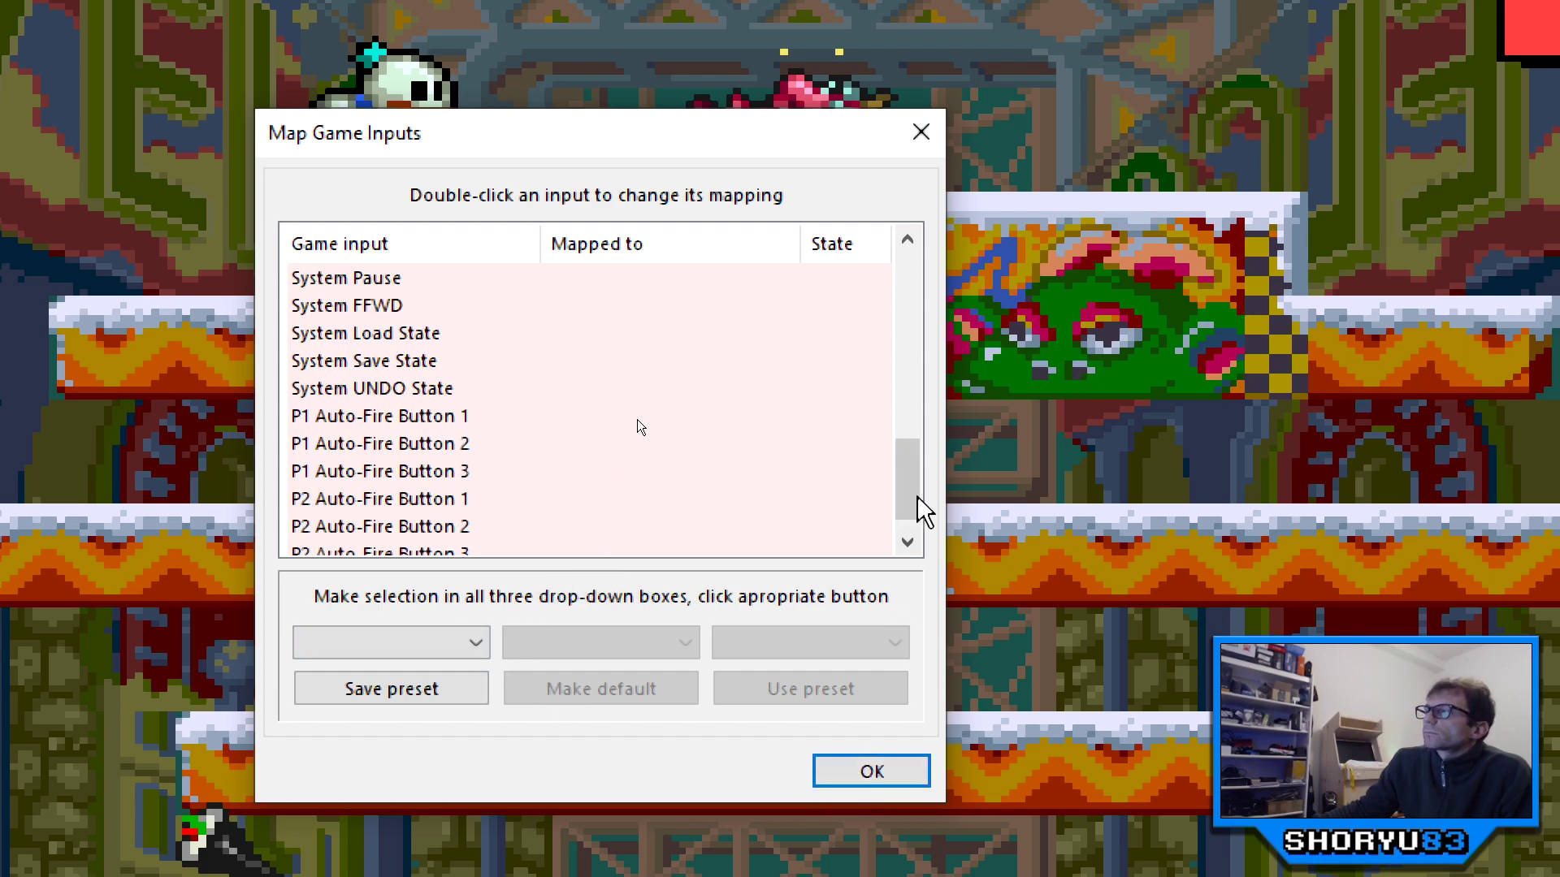
drag(913, 491, 926, 306)
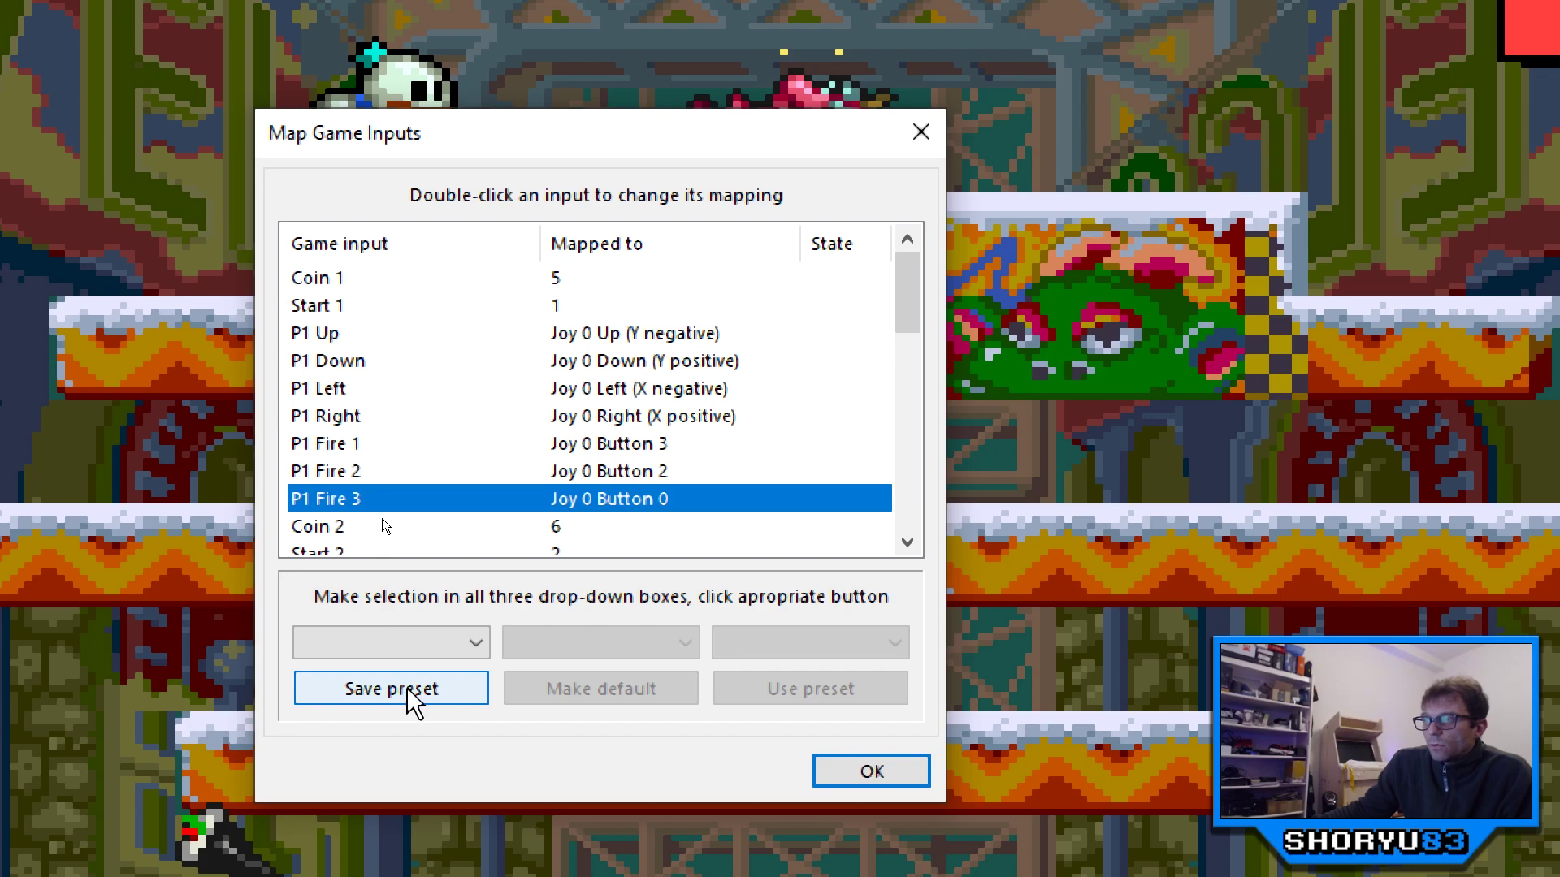
click(881, 772)
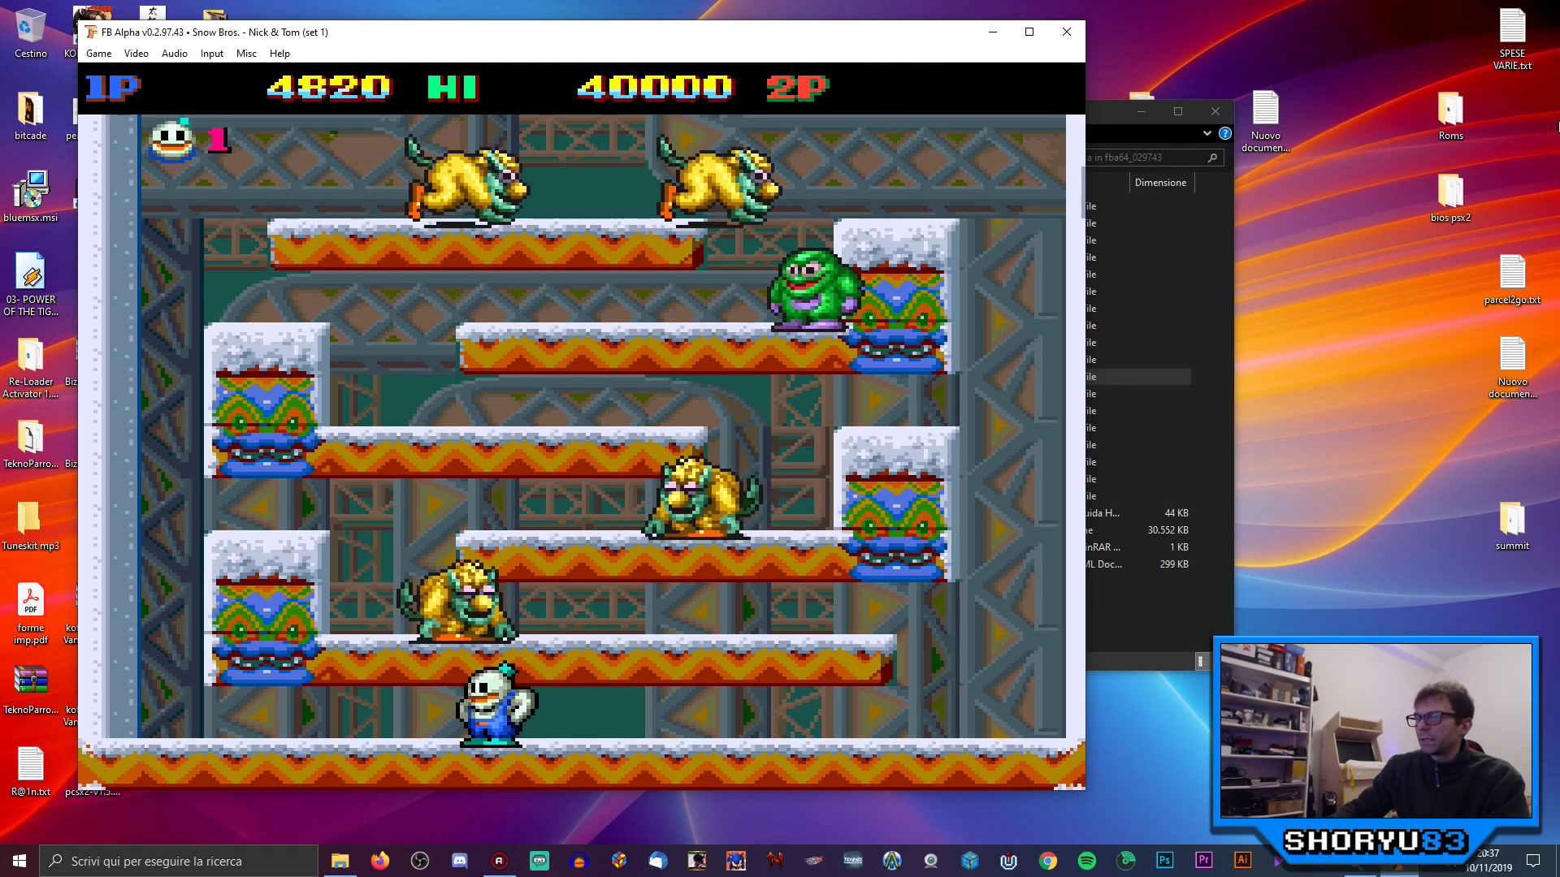
Step: Play Snow Bros. in full screen and return to windowed mode
key(alt+Return)
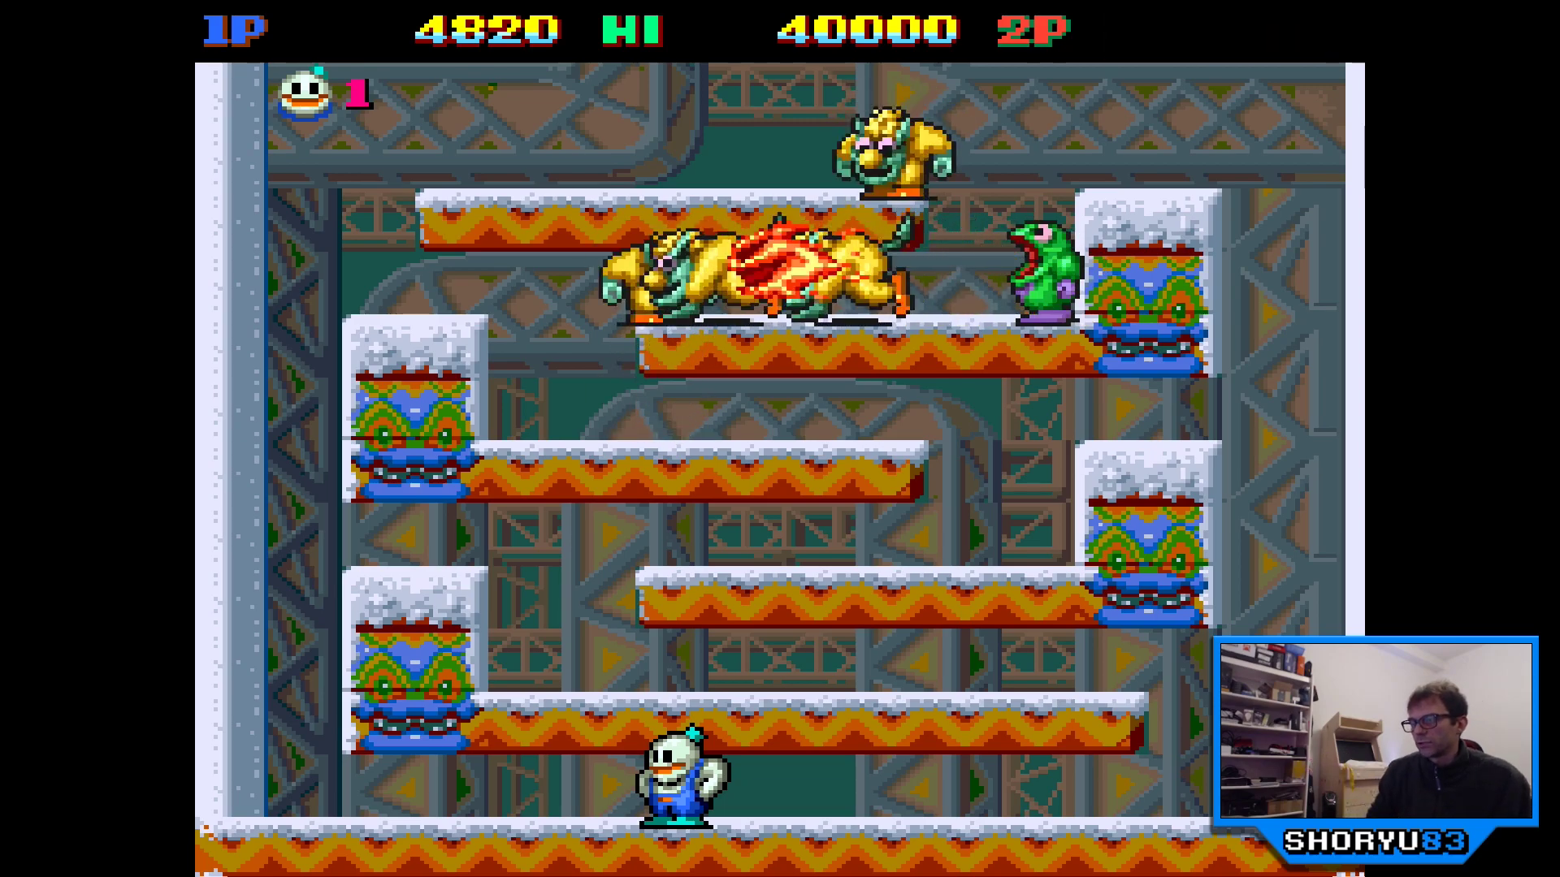
key(Left)
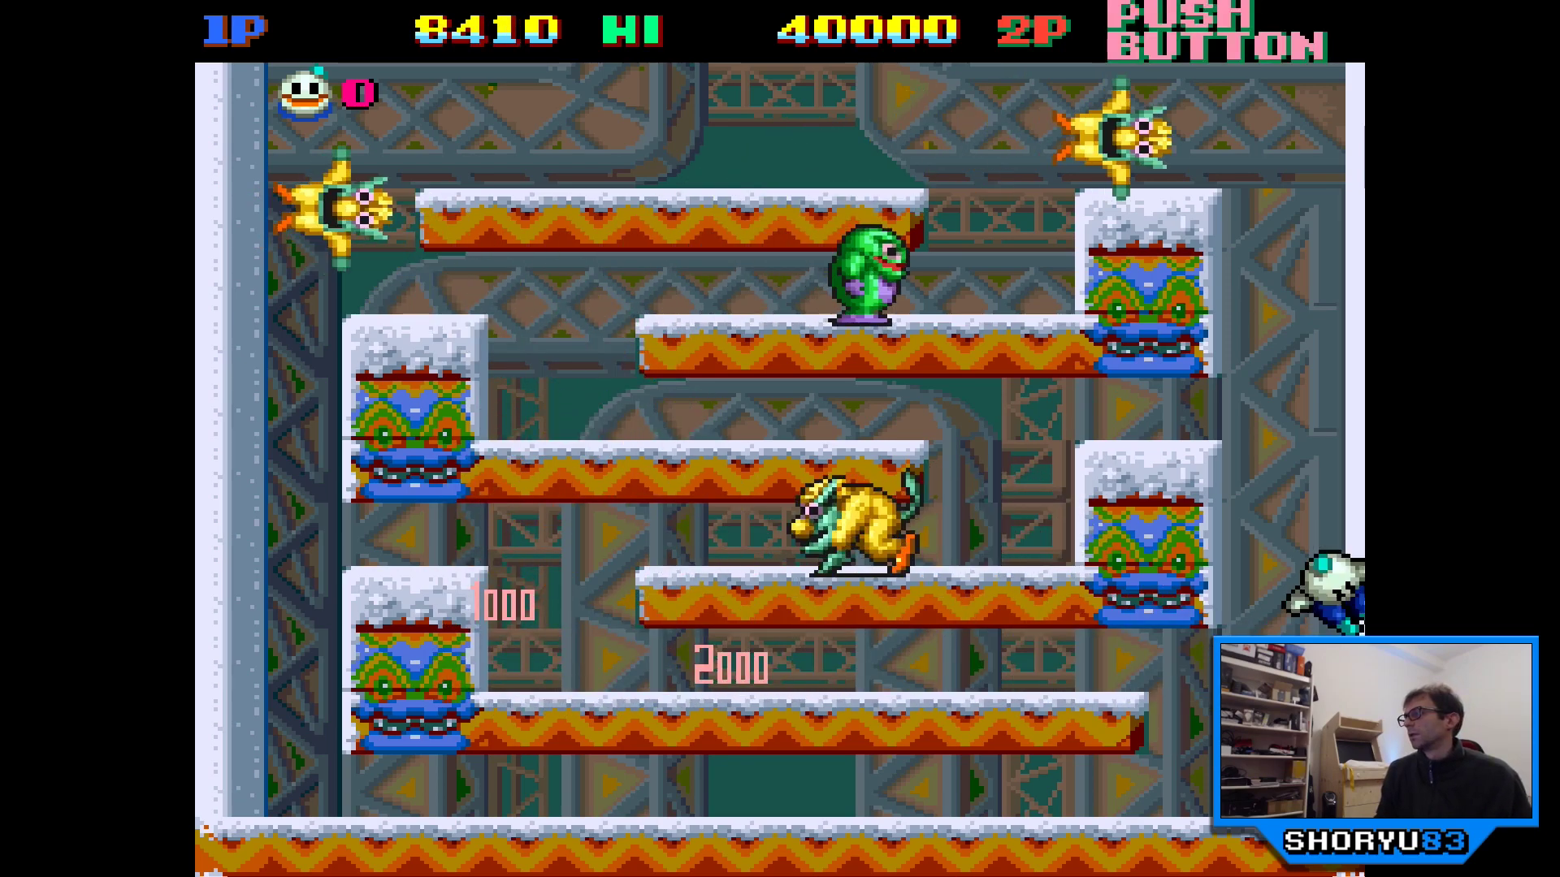
key(alt+Return)
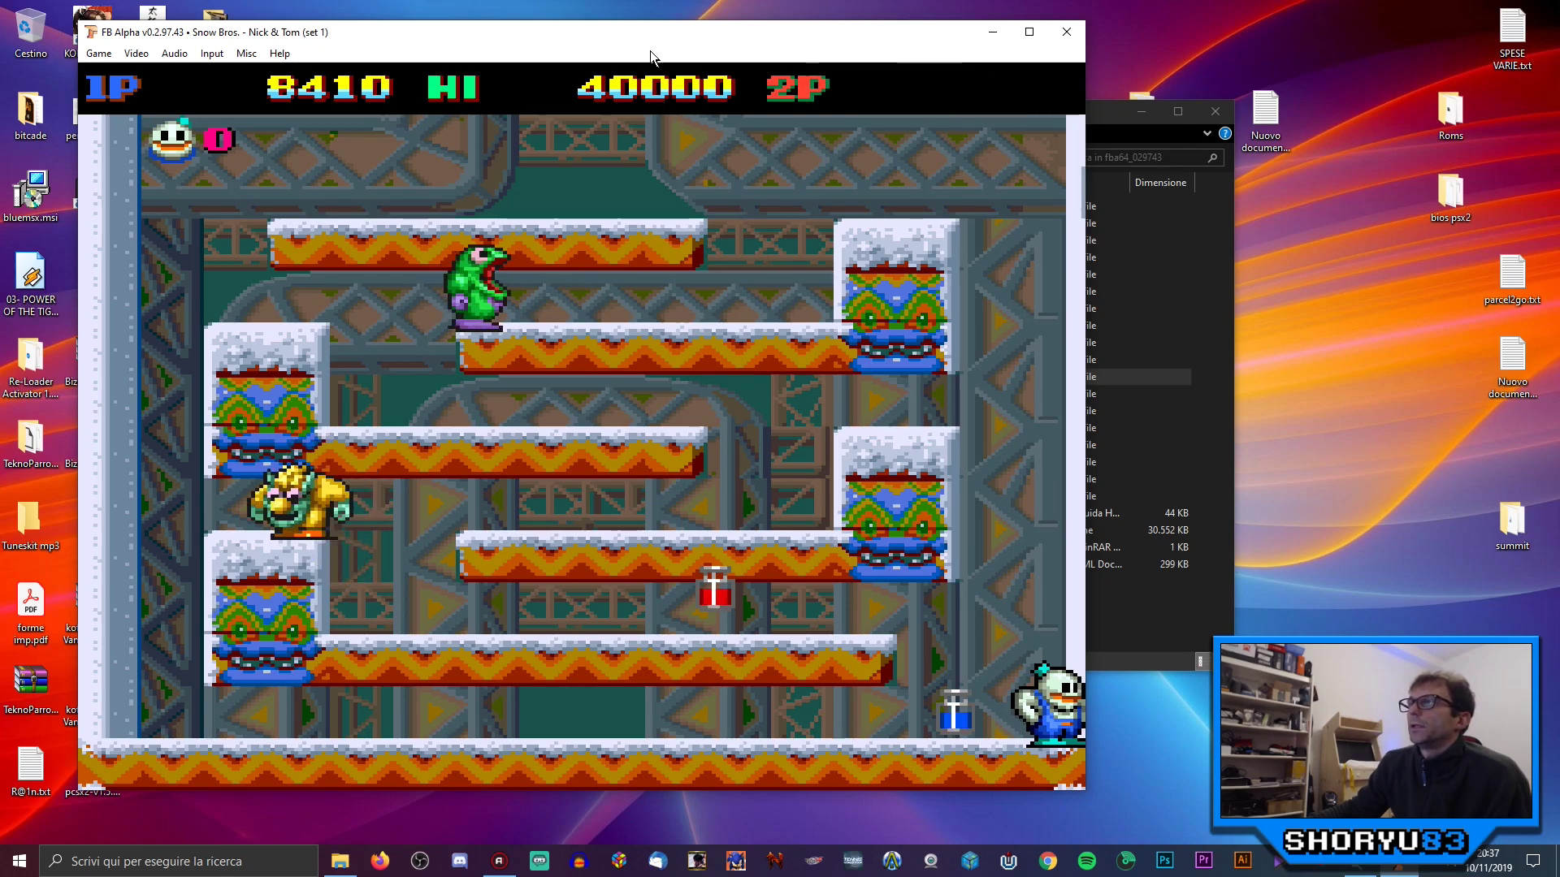
Step: Shift the emulator window slightly and load World Heroes (ALM-005) from the available games
drag(640, 36, 627, 40)
click(80, 62)
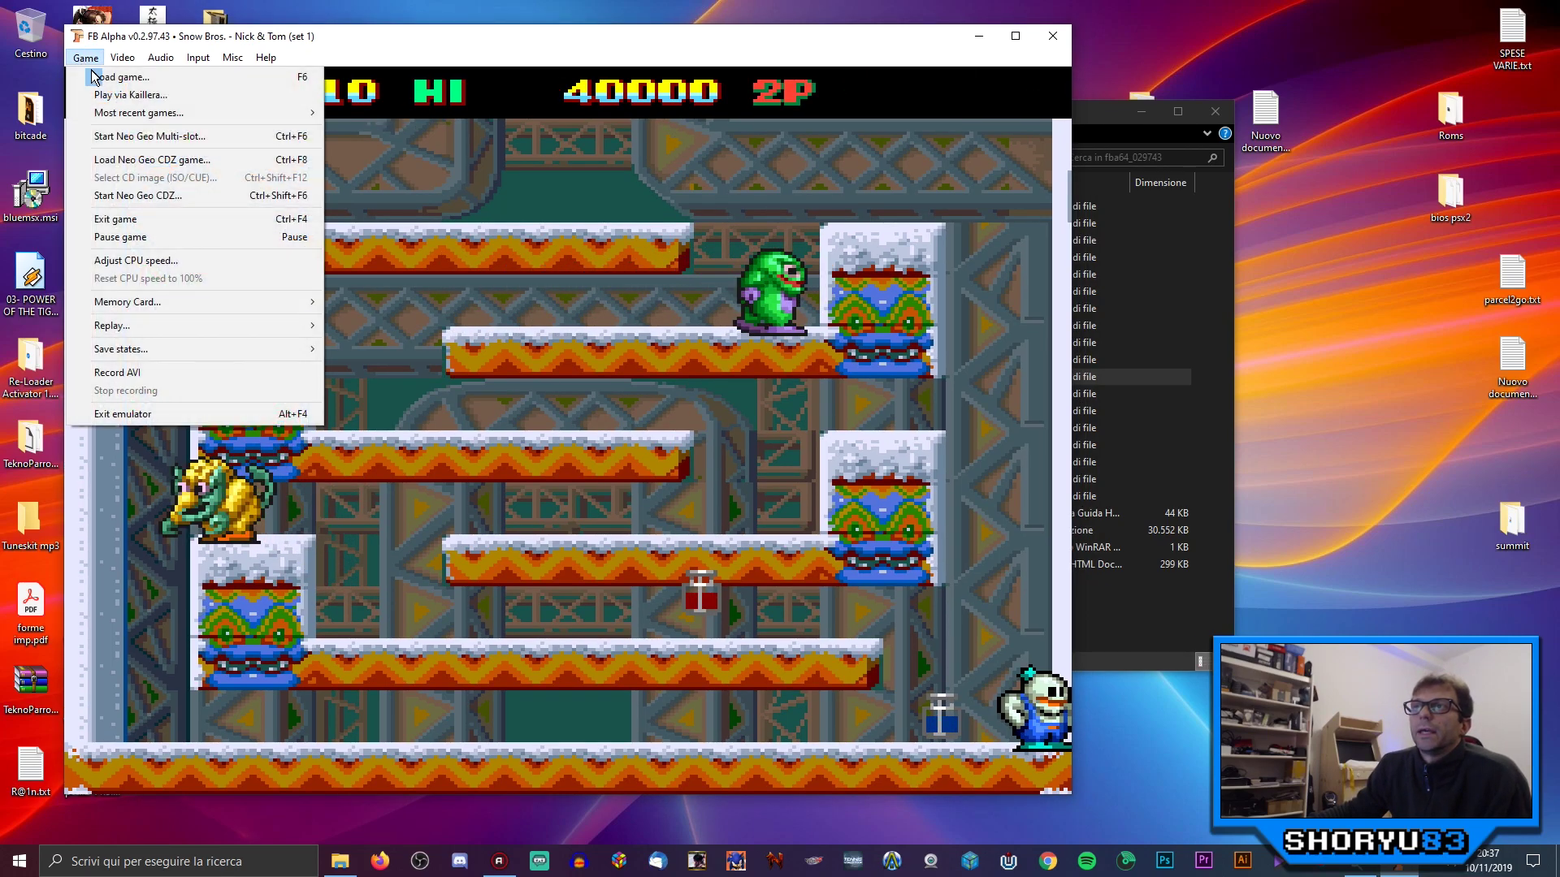
click(106, 75)
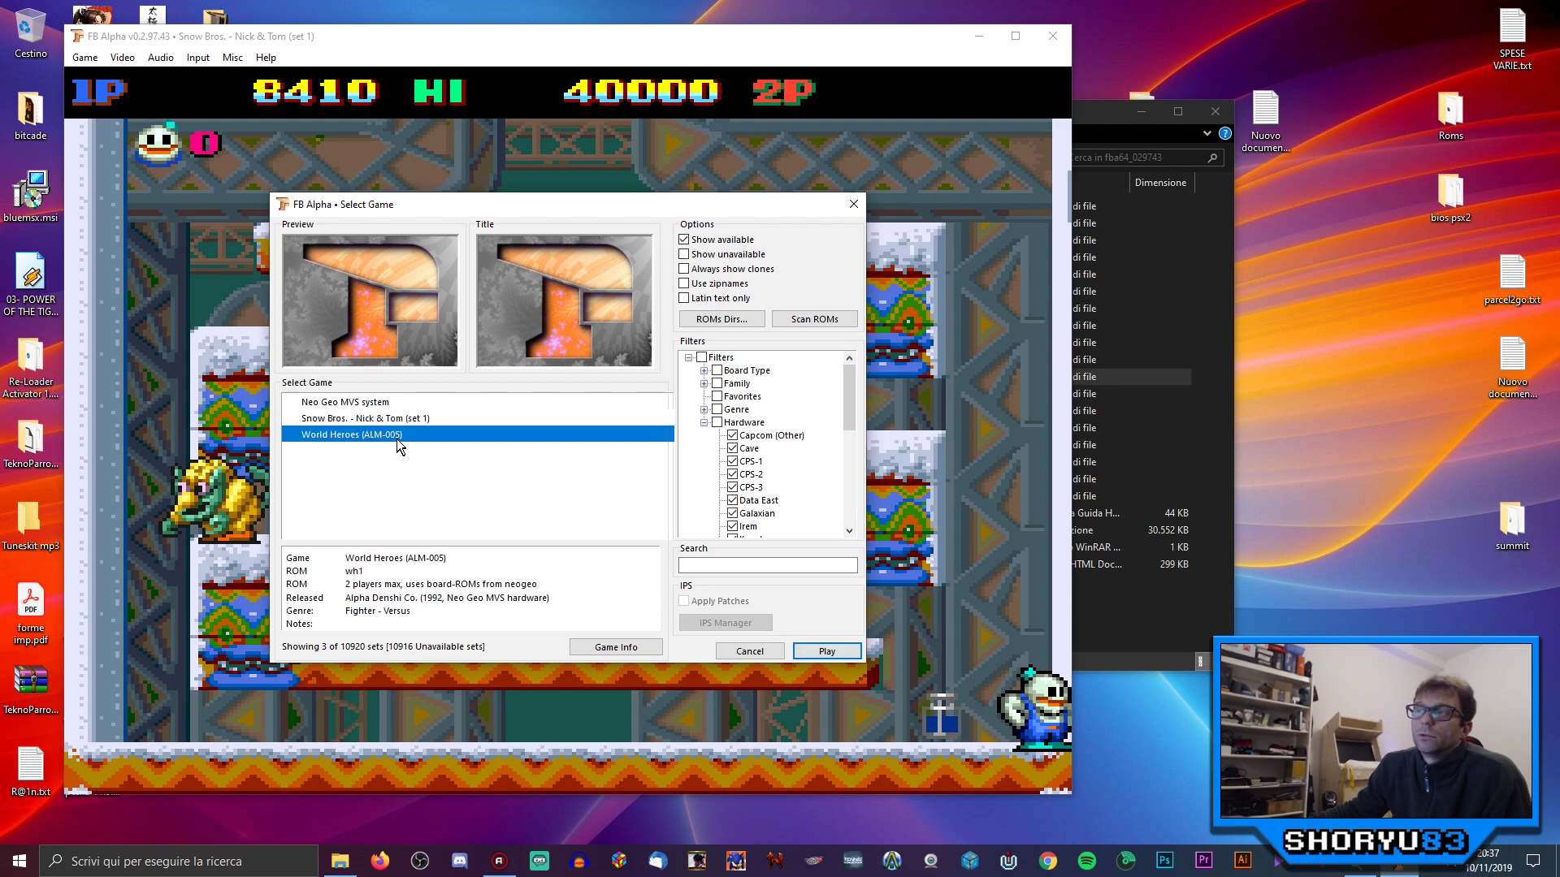
double_click(396, 435)
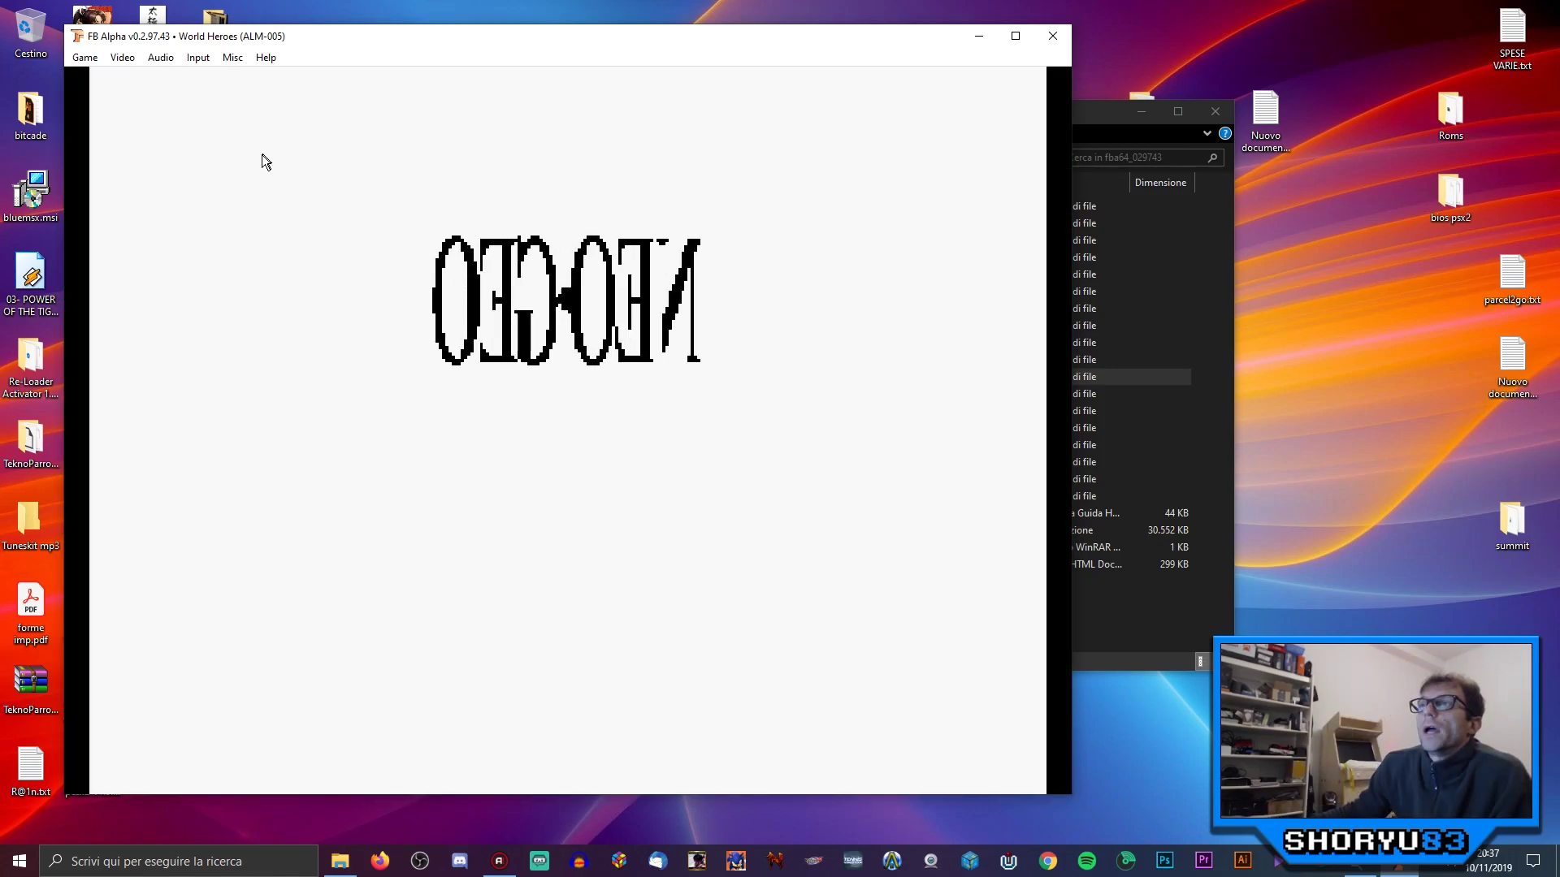
Step: Open the game input mapping for World Heroes and look at the player choices without selecting one
click(199, 58)
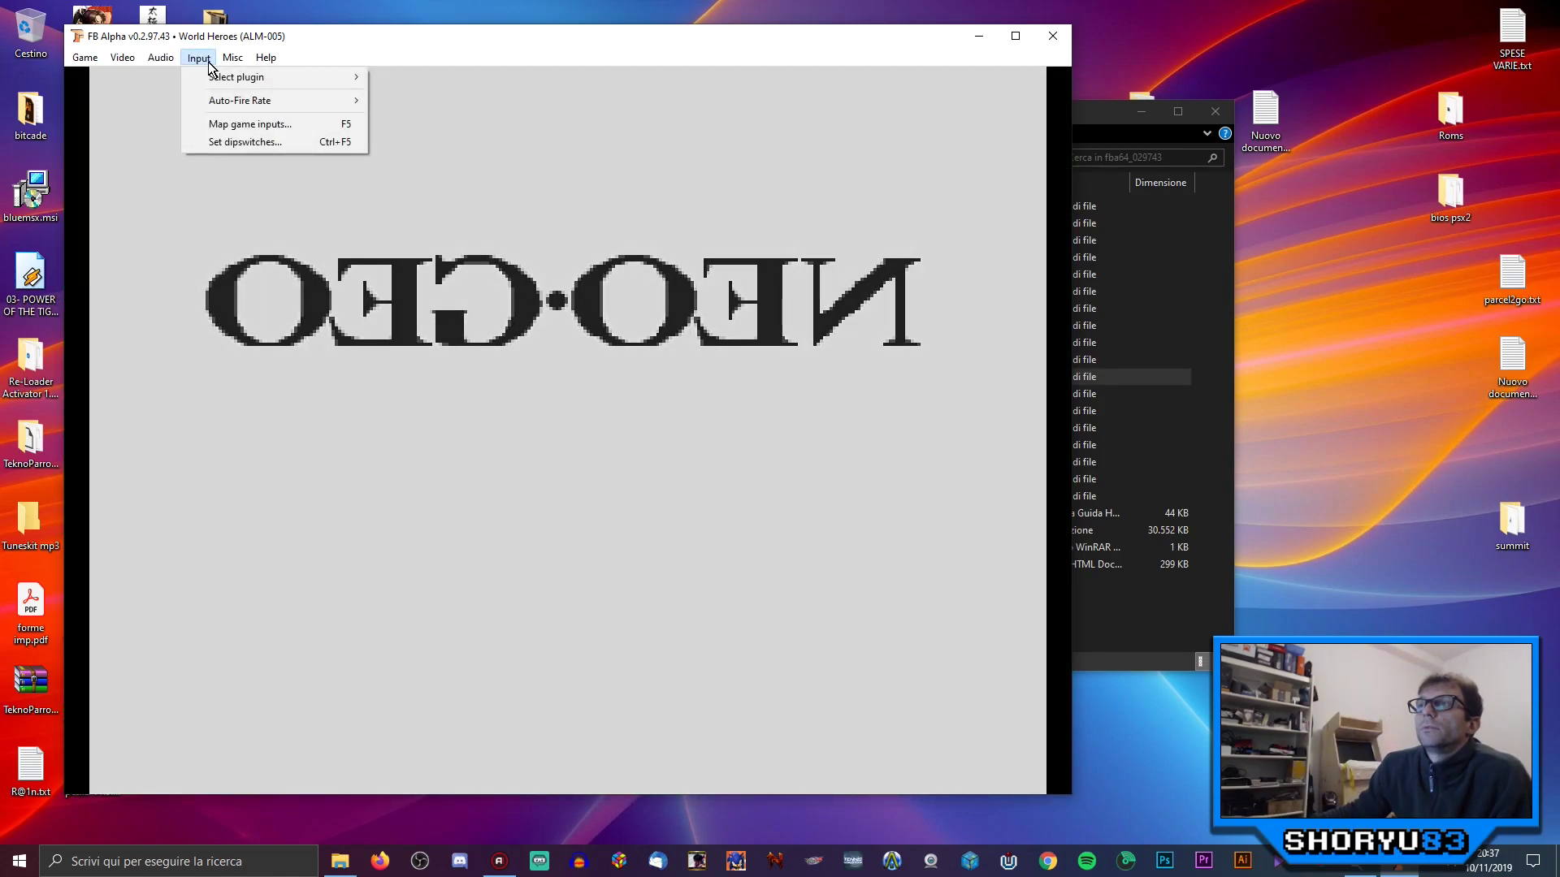
click(266, 125)
drag(556, 264, 511, 260)
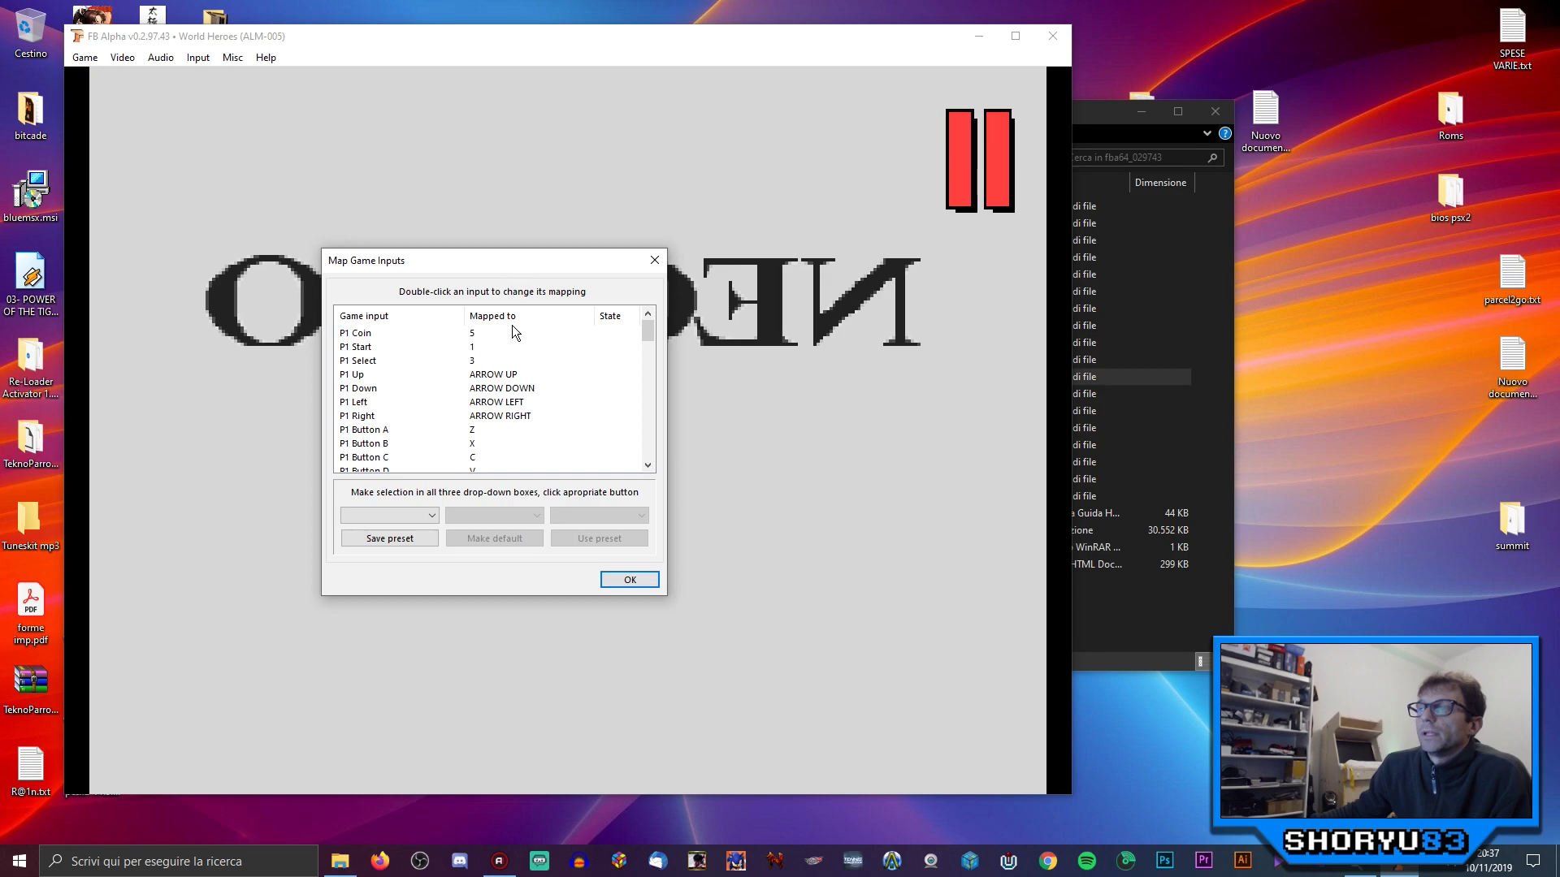
click(433, 516)
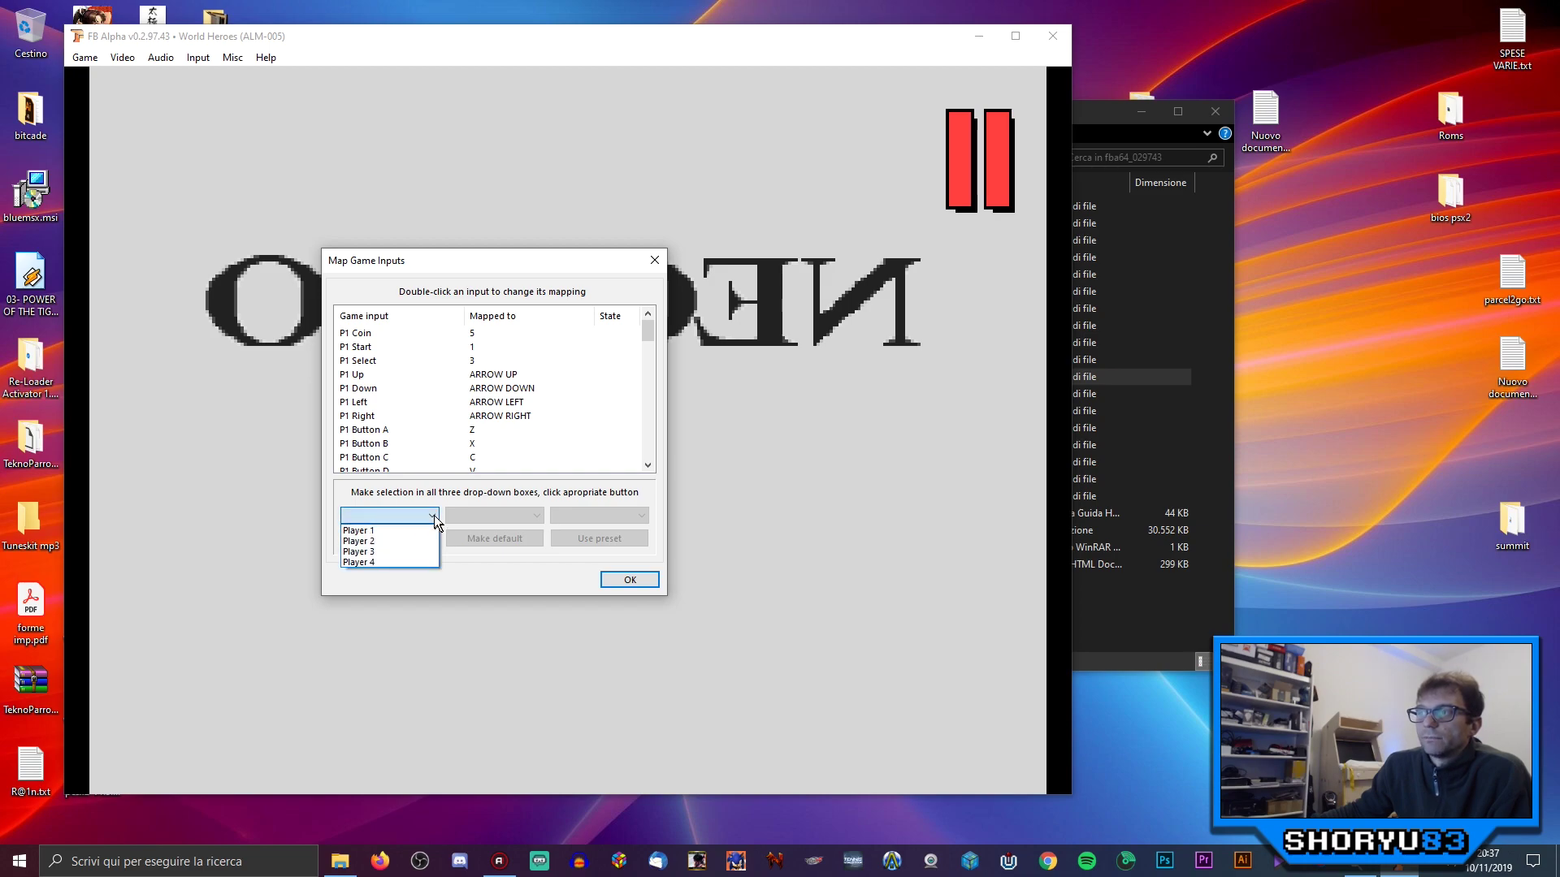
click(434, 515)
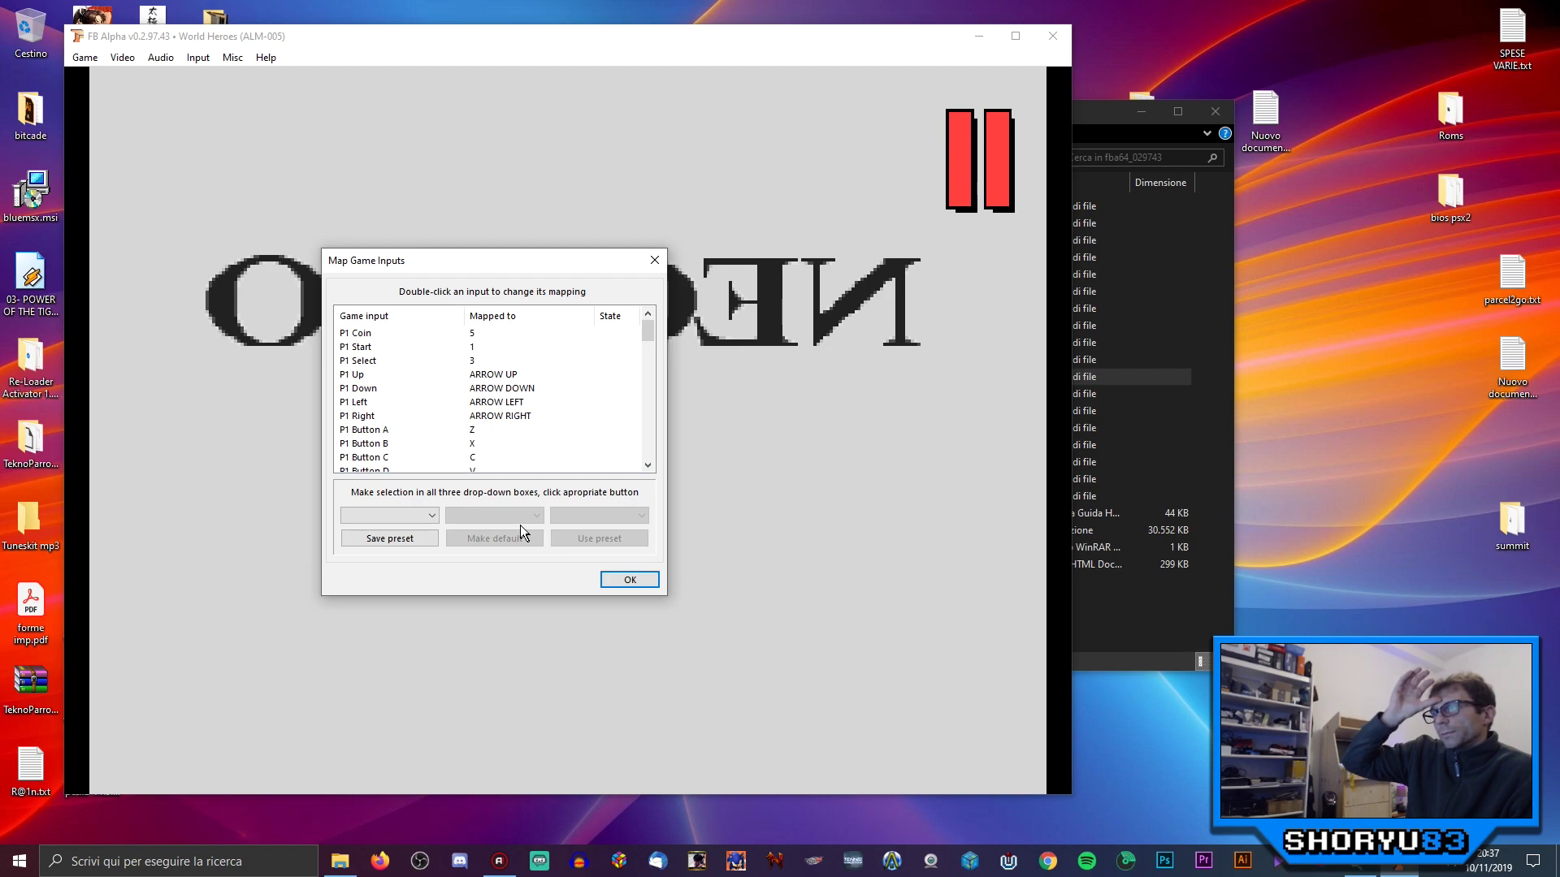
Step: Map the P1 Up, Down, Left and Right inputs to the matching Joy 0 gamepad directions
double_click(498, 376)
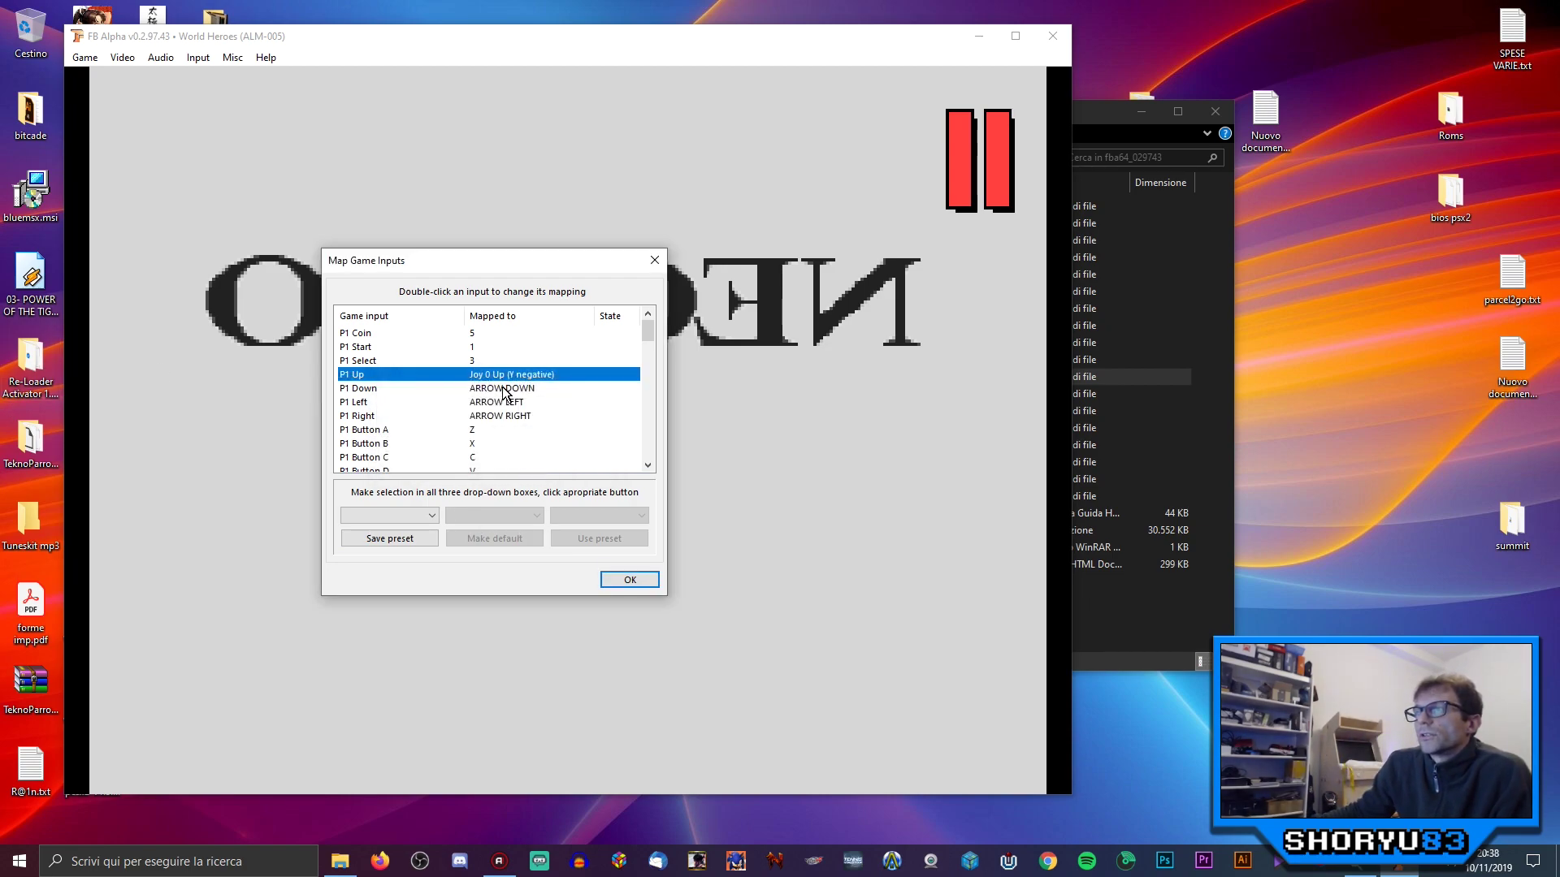
double_click(503, 392)
double_click(502, 402)
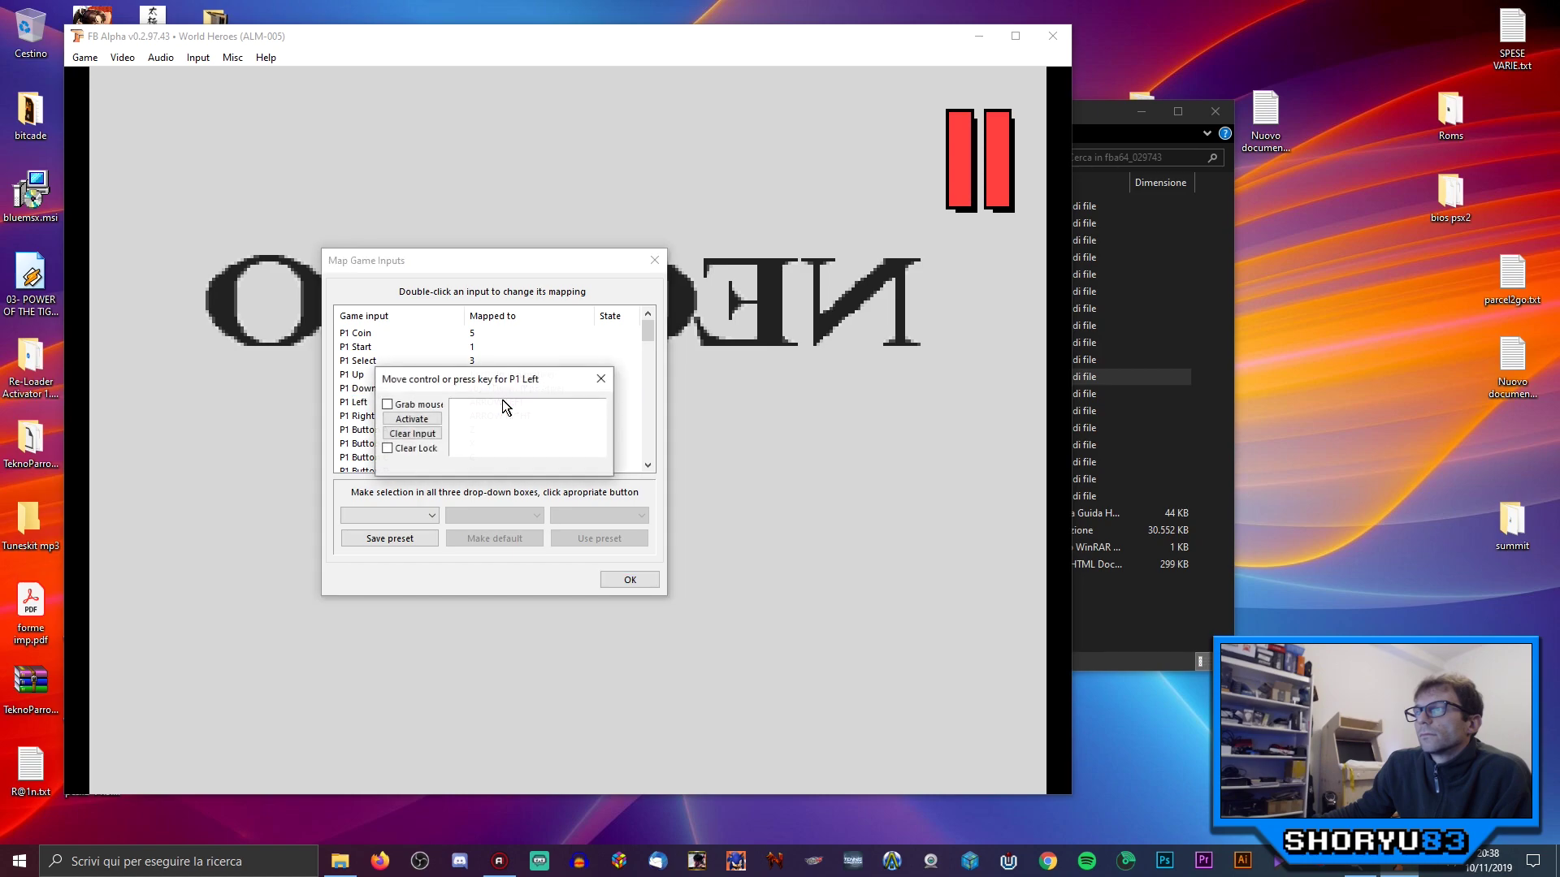
double_click(515, 419)
Step: Map P1 Button A to Joy 0 Button 1, B to Button 0, C to Button 3 and D to Button 2
click(648, 465)
click(648, 466)
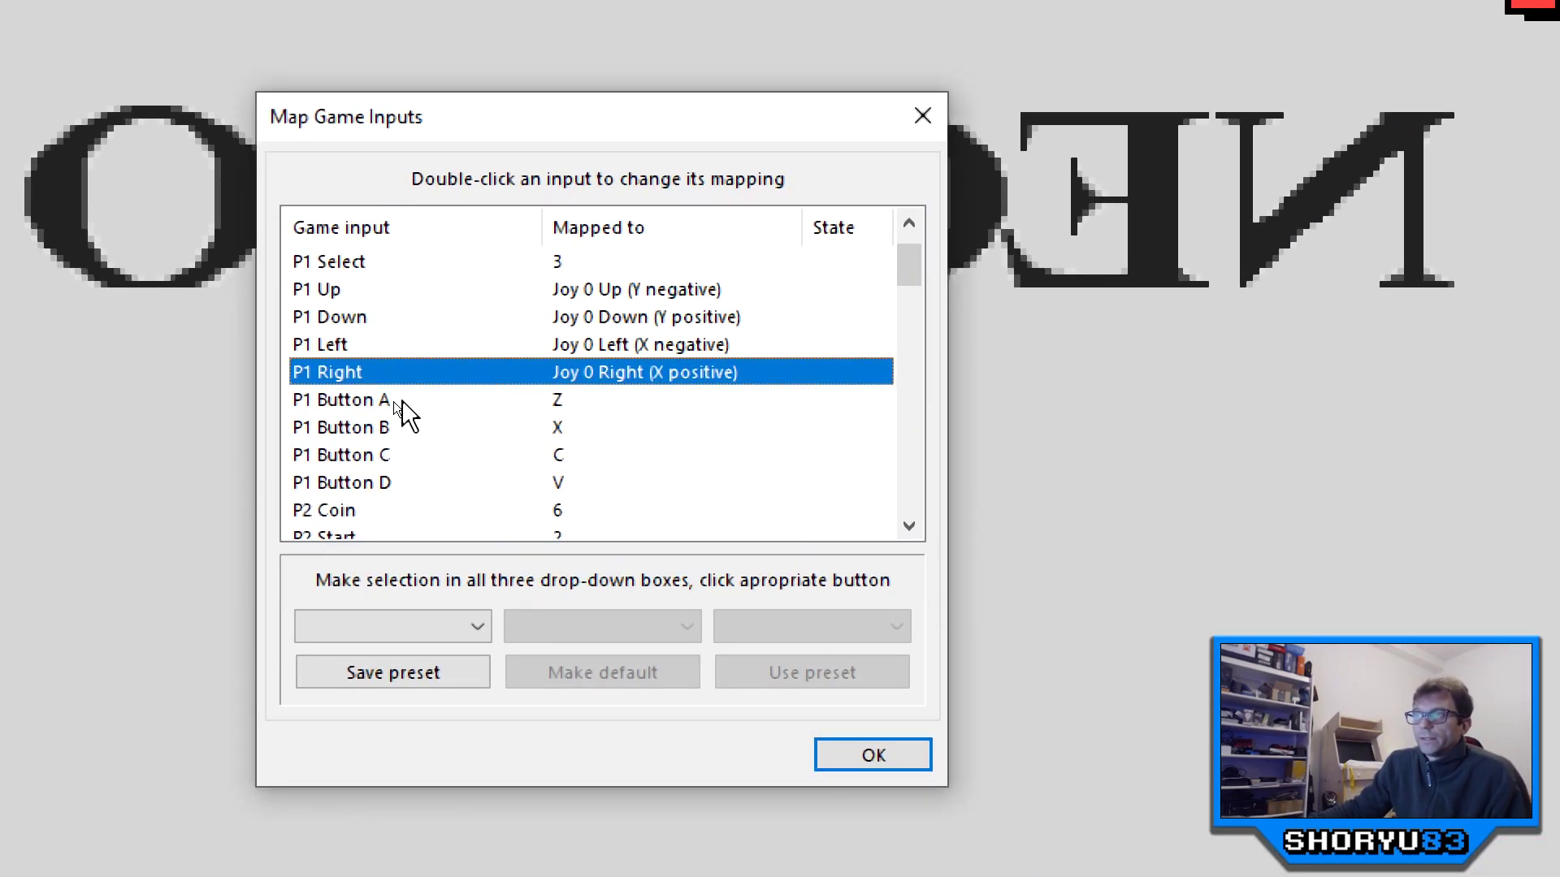
double_click(393, 401)
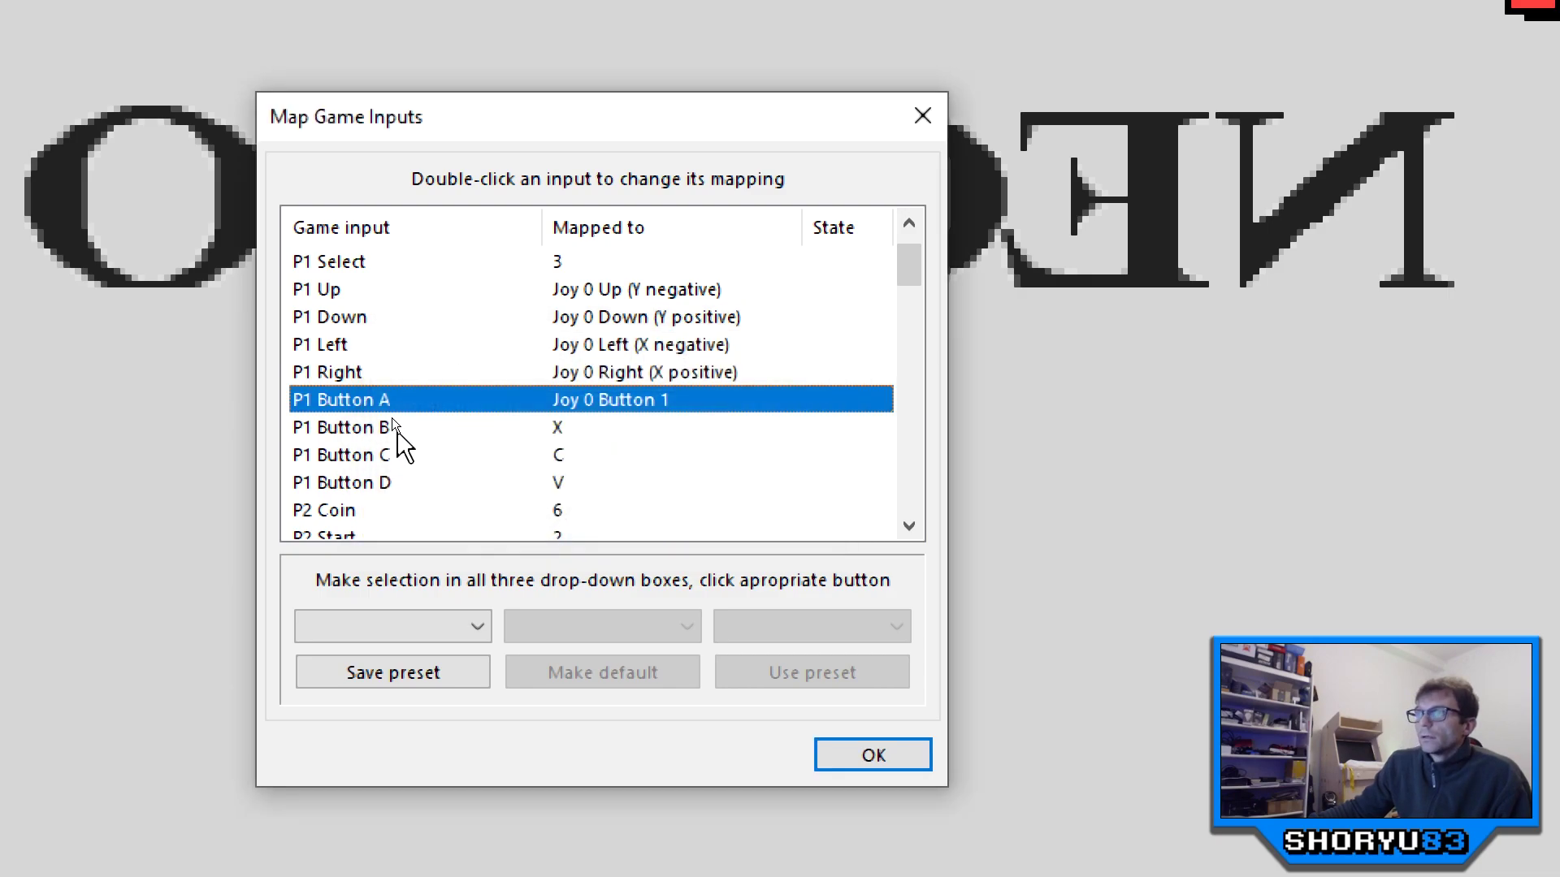
double_click(394, 424)
double_click(395, 455)
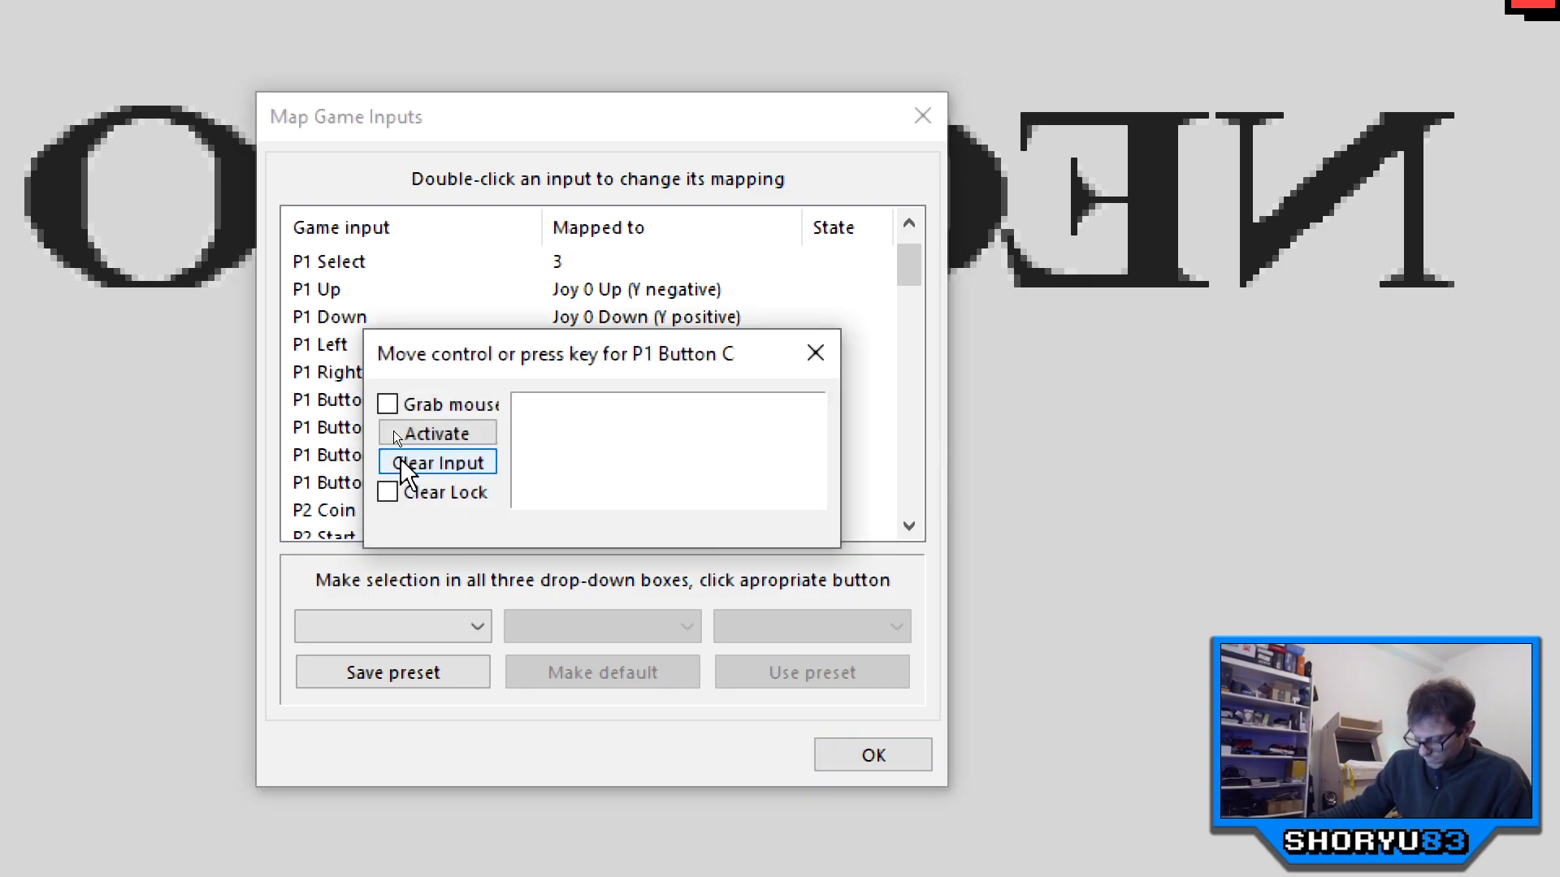
double_click(402, 455)
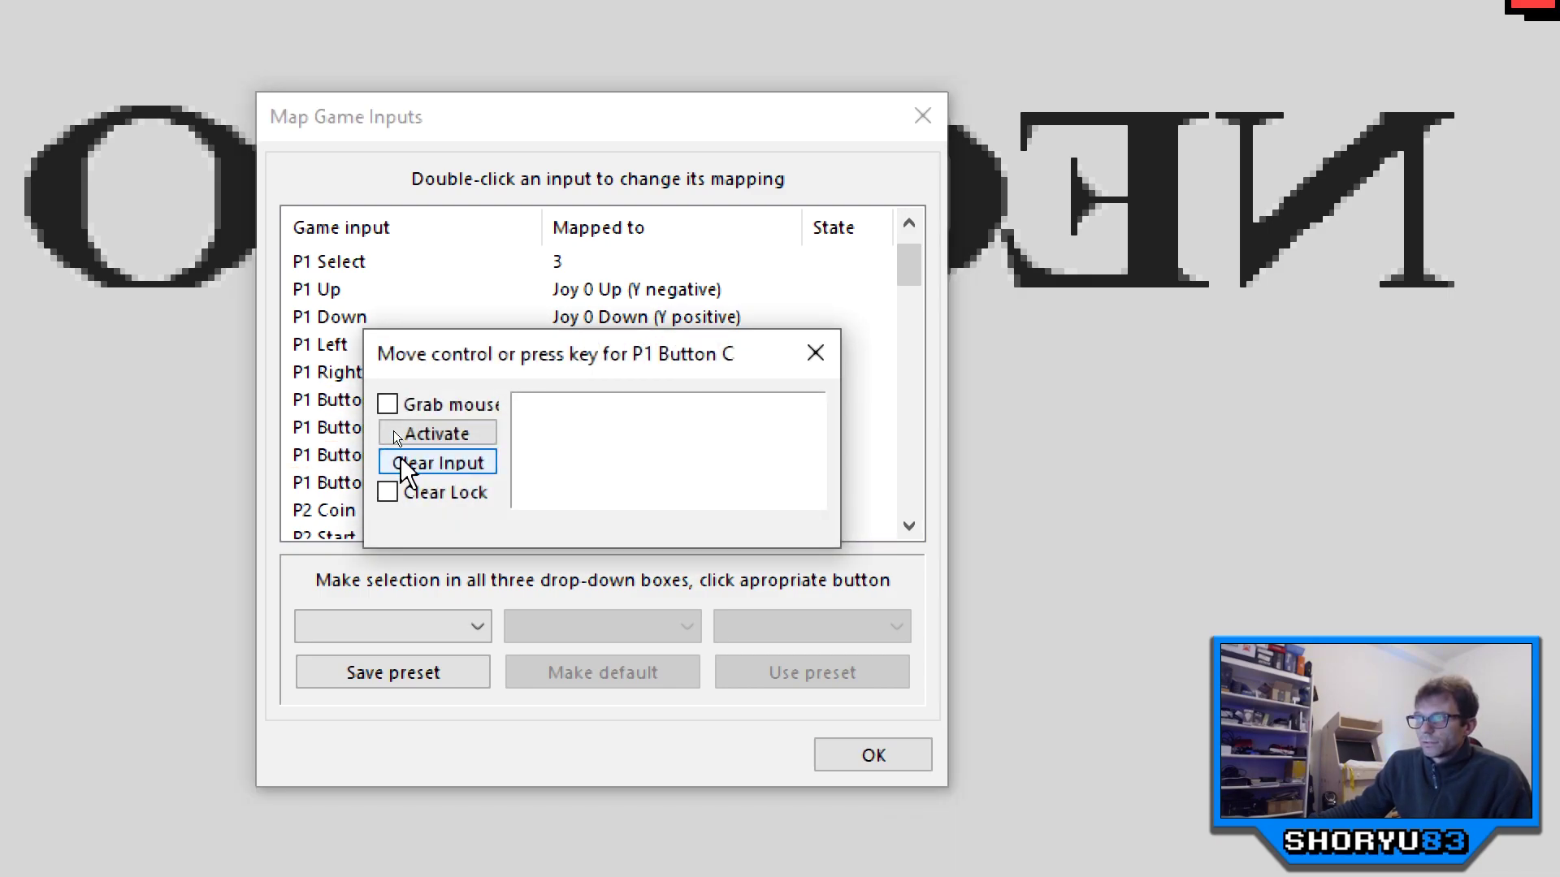
double_click(407, 485)
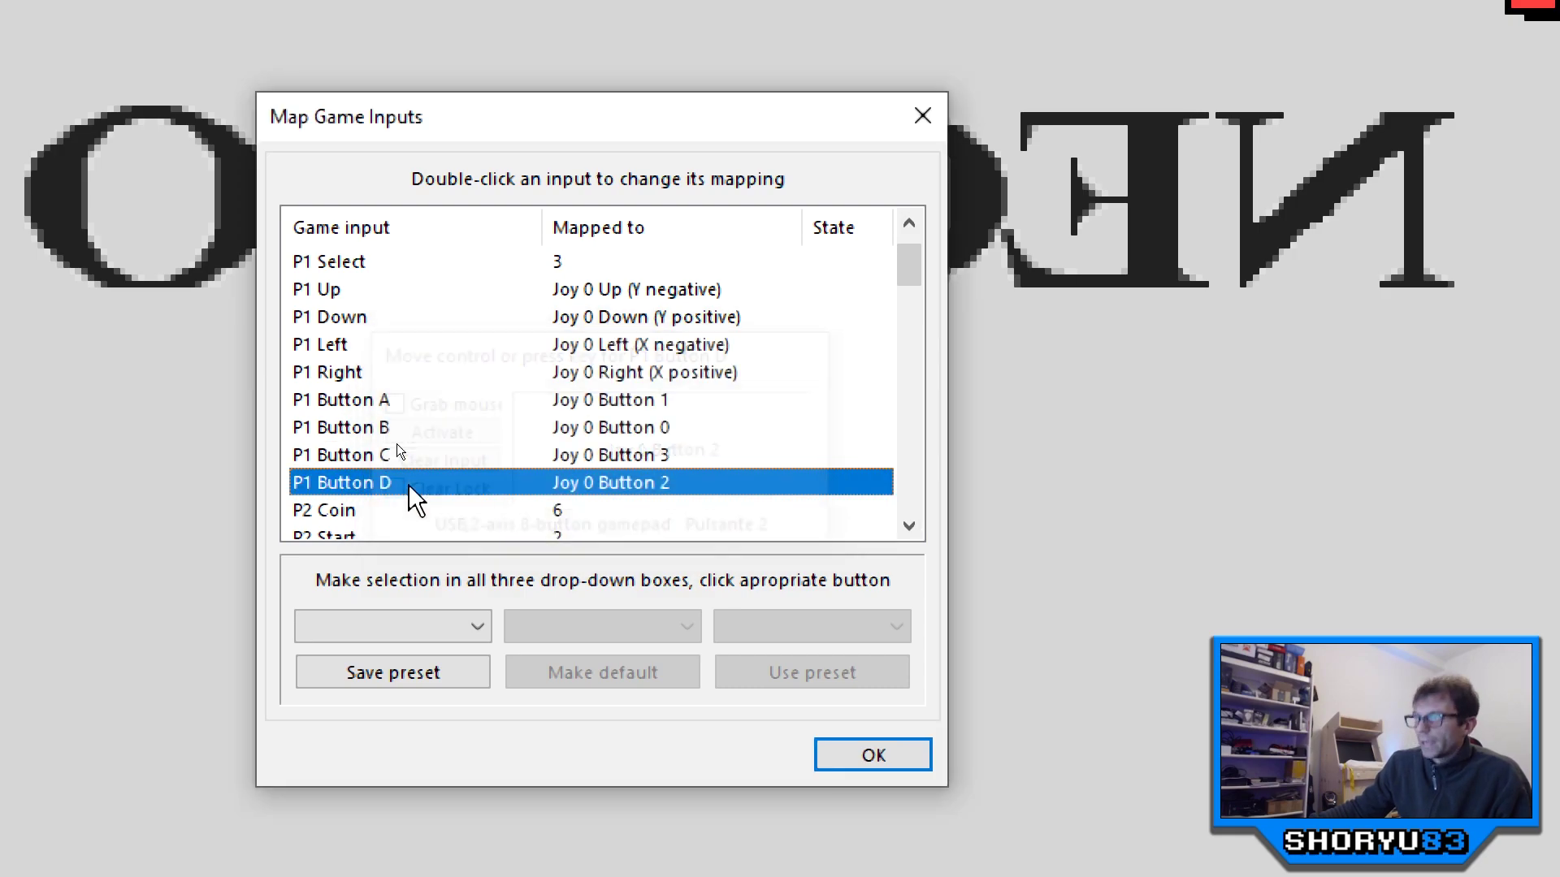
Step: Choose Player 1 with Keyboard and Auto-center, save the mapping as a preset and accept the input mapping
click(479, 627)
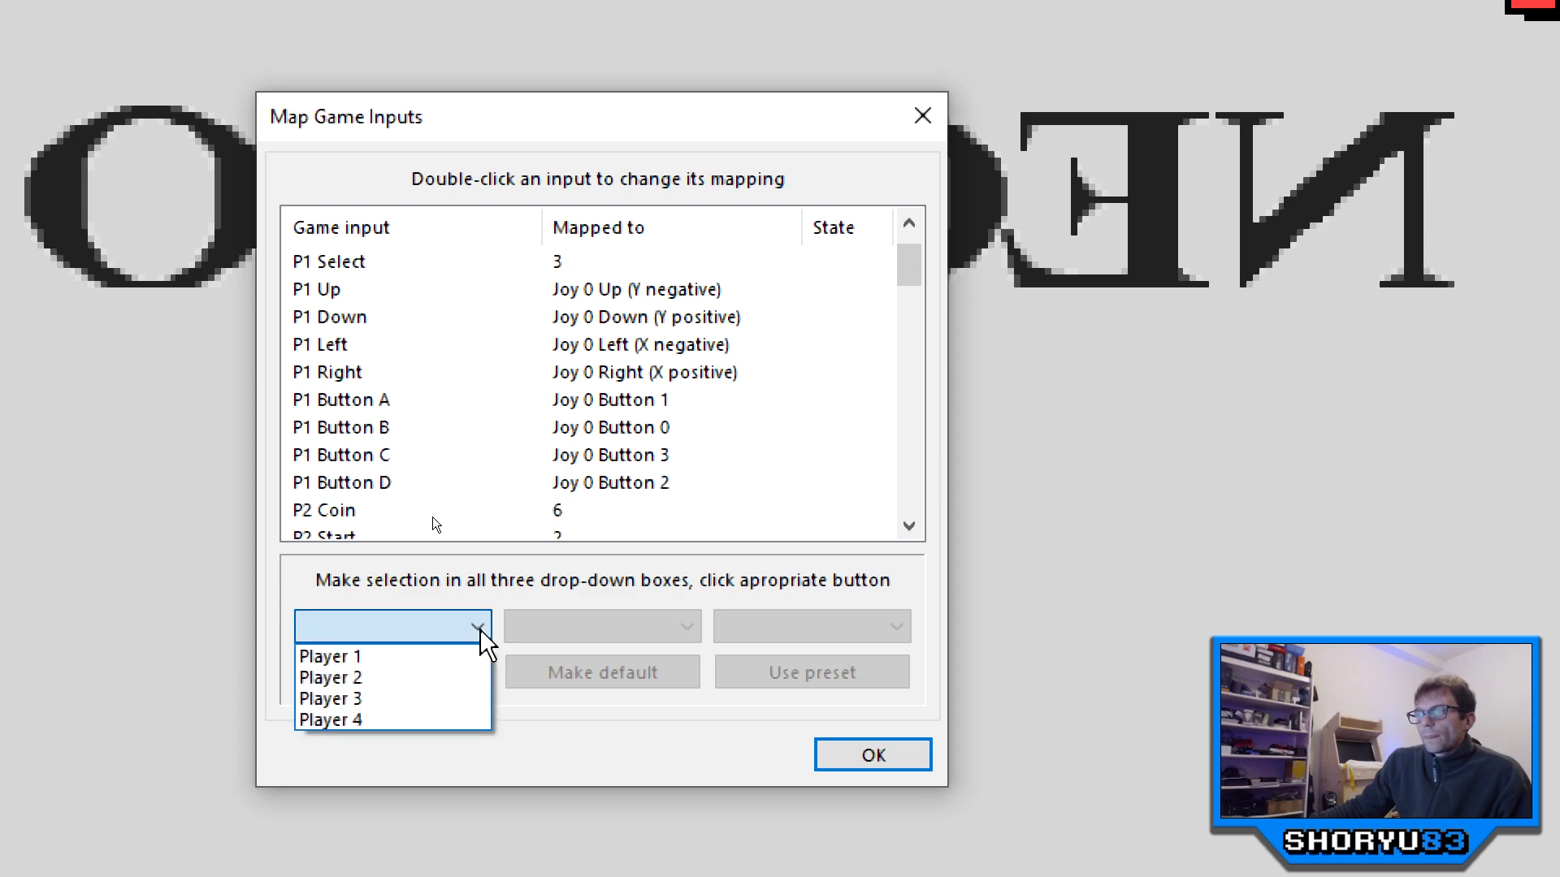
click(425, 654)
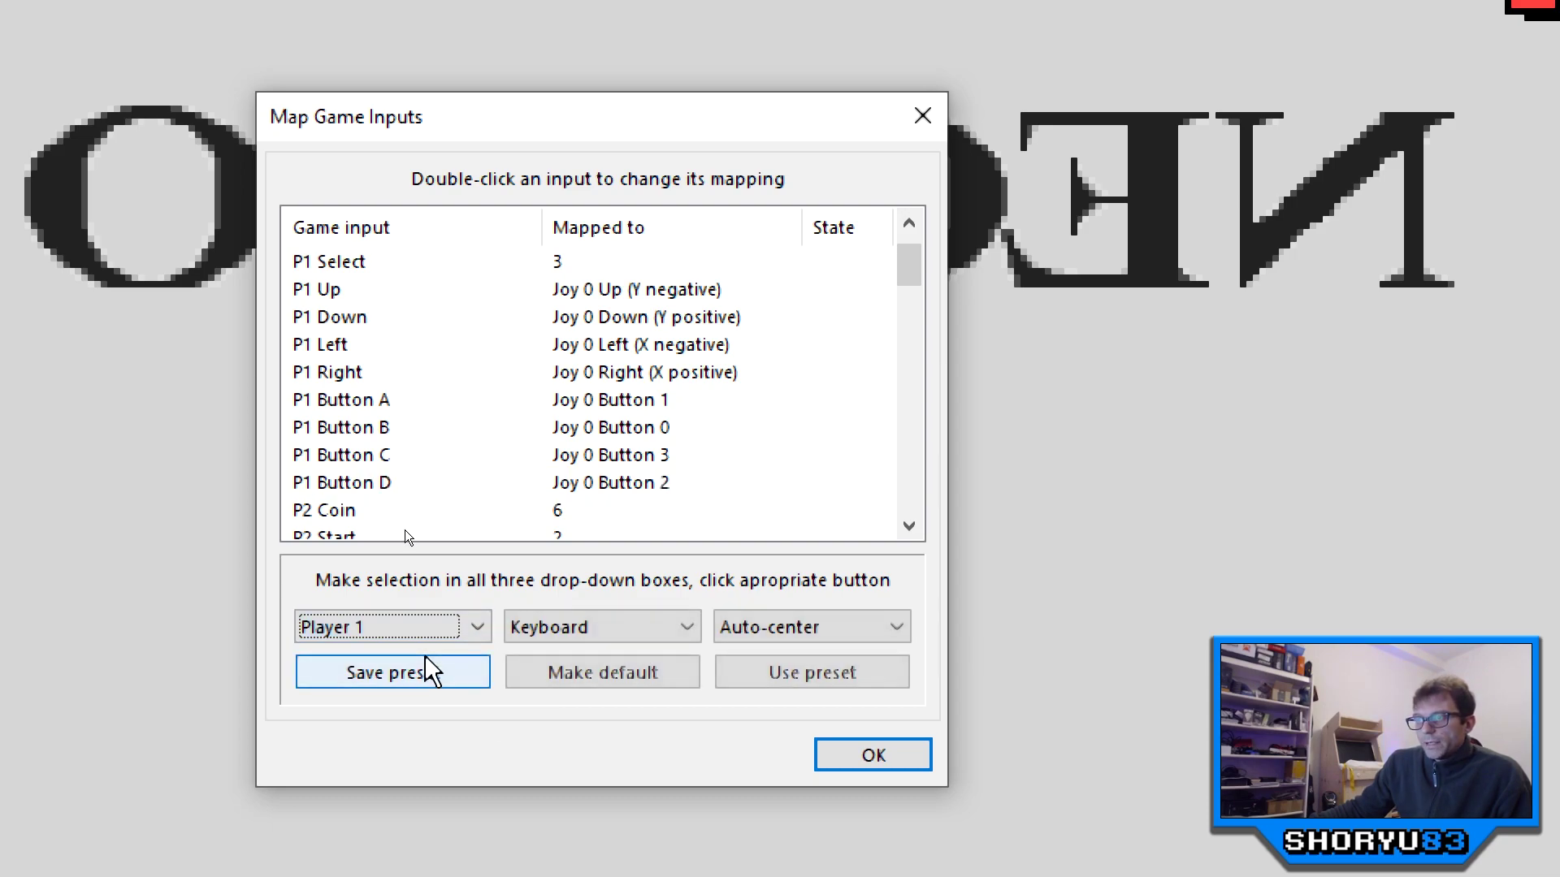
click(689, 632)
click(689, 625)
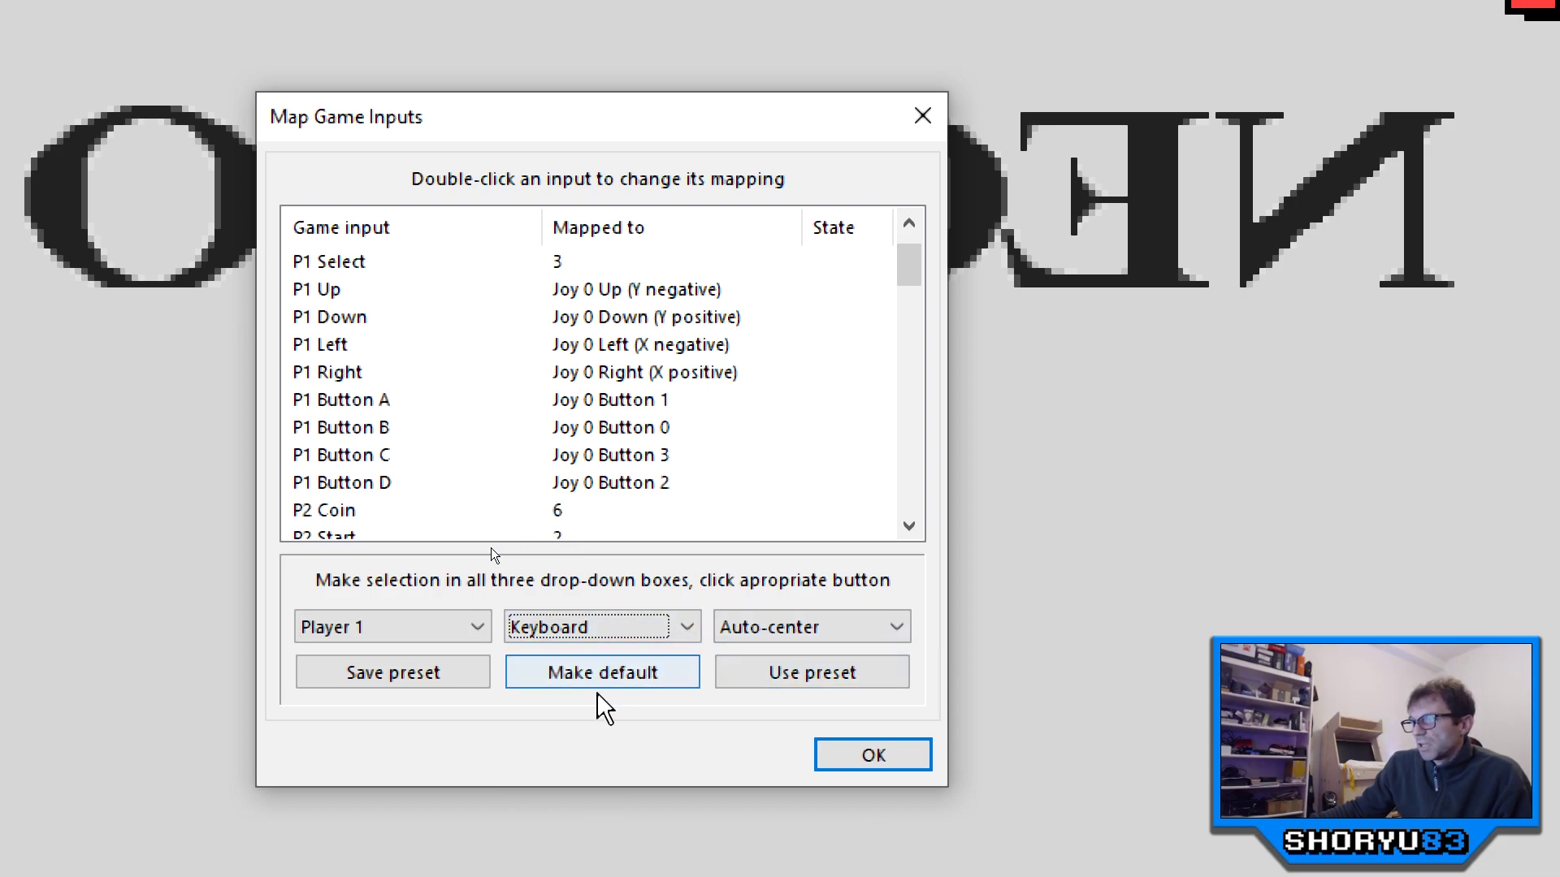
click(420, 679)
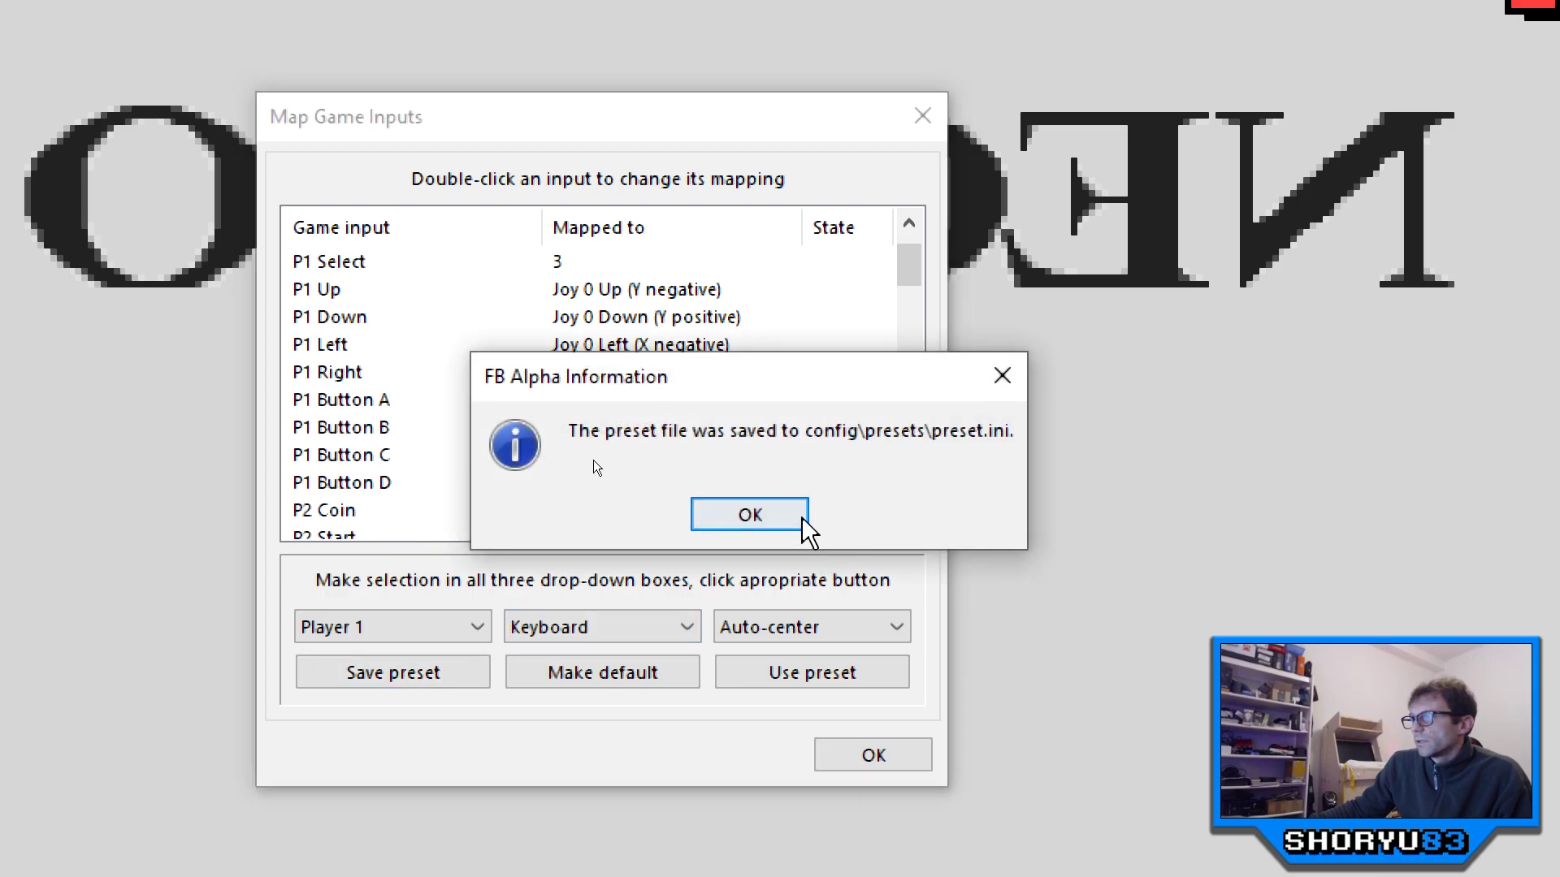
click(764, 516)
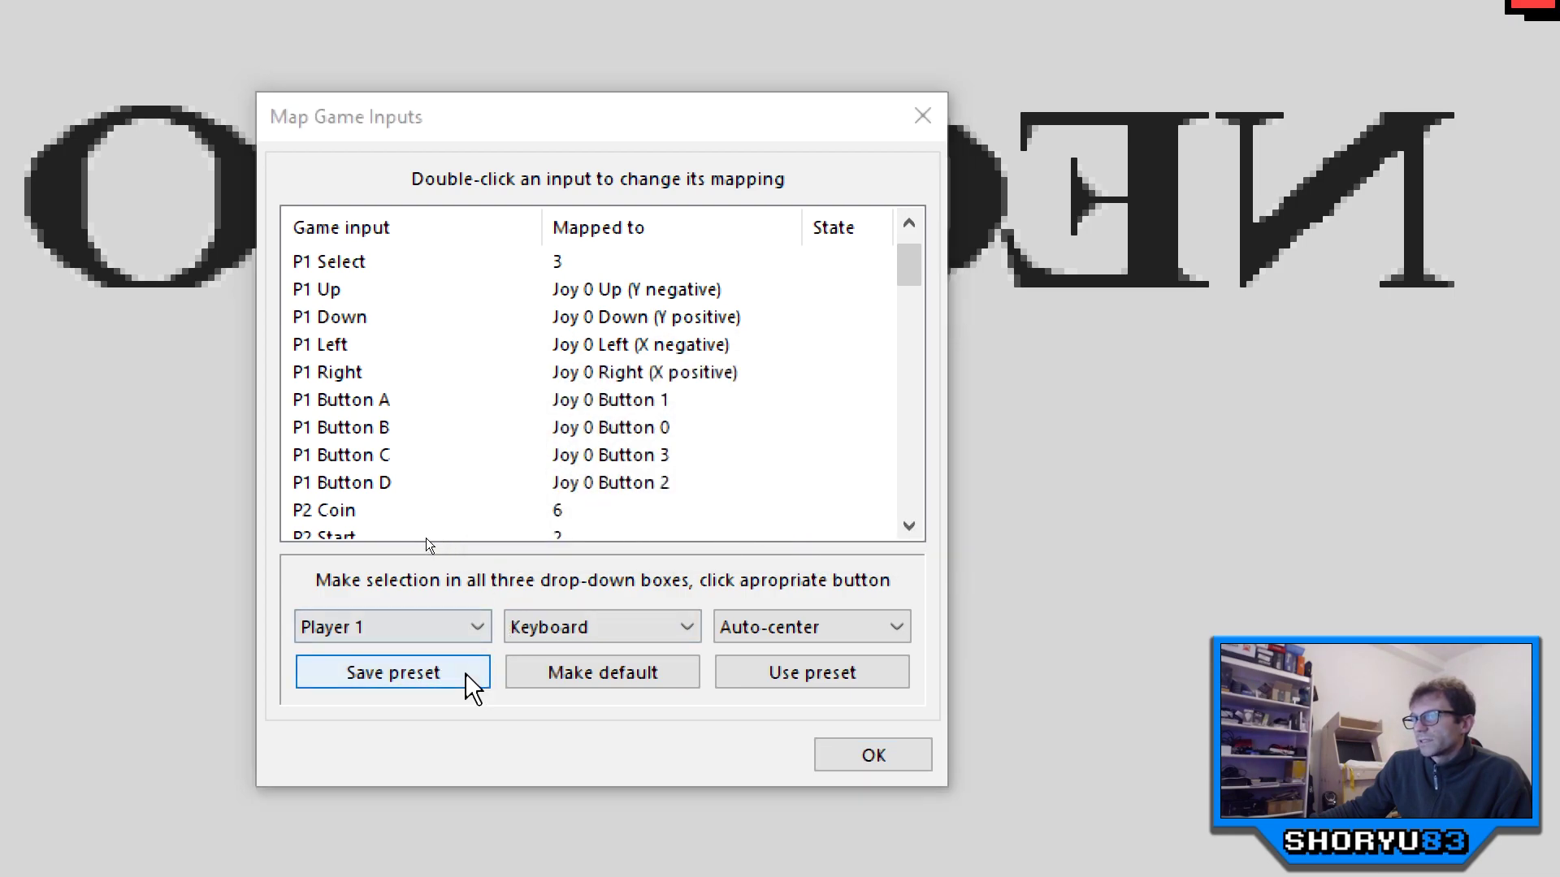
click(899, 757)
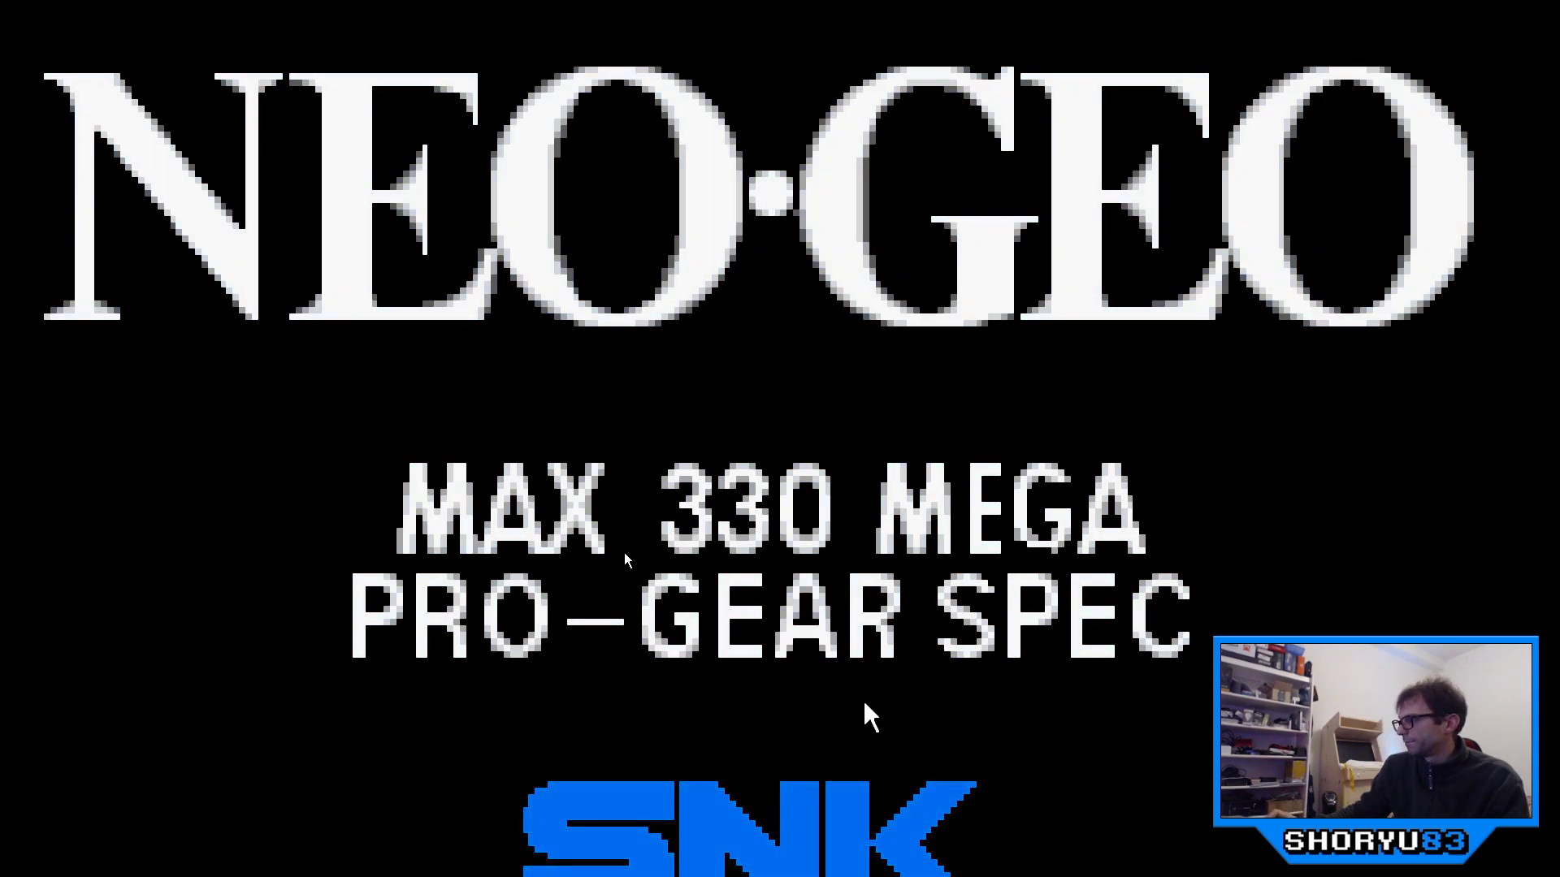
Step: Switch World Heroes to windowed mode, insert three coins and start a one-player match with Hanzo in Normal mode
key(alt+Return)
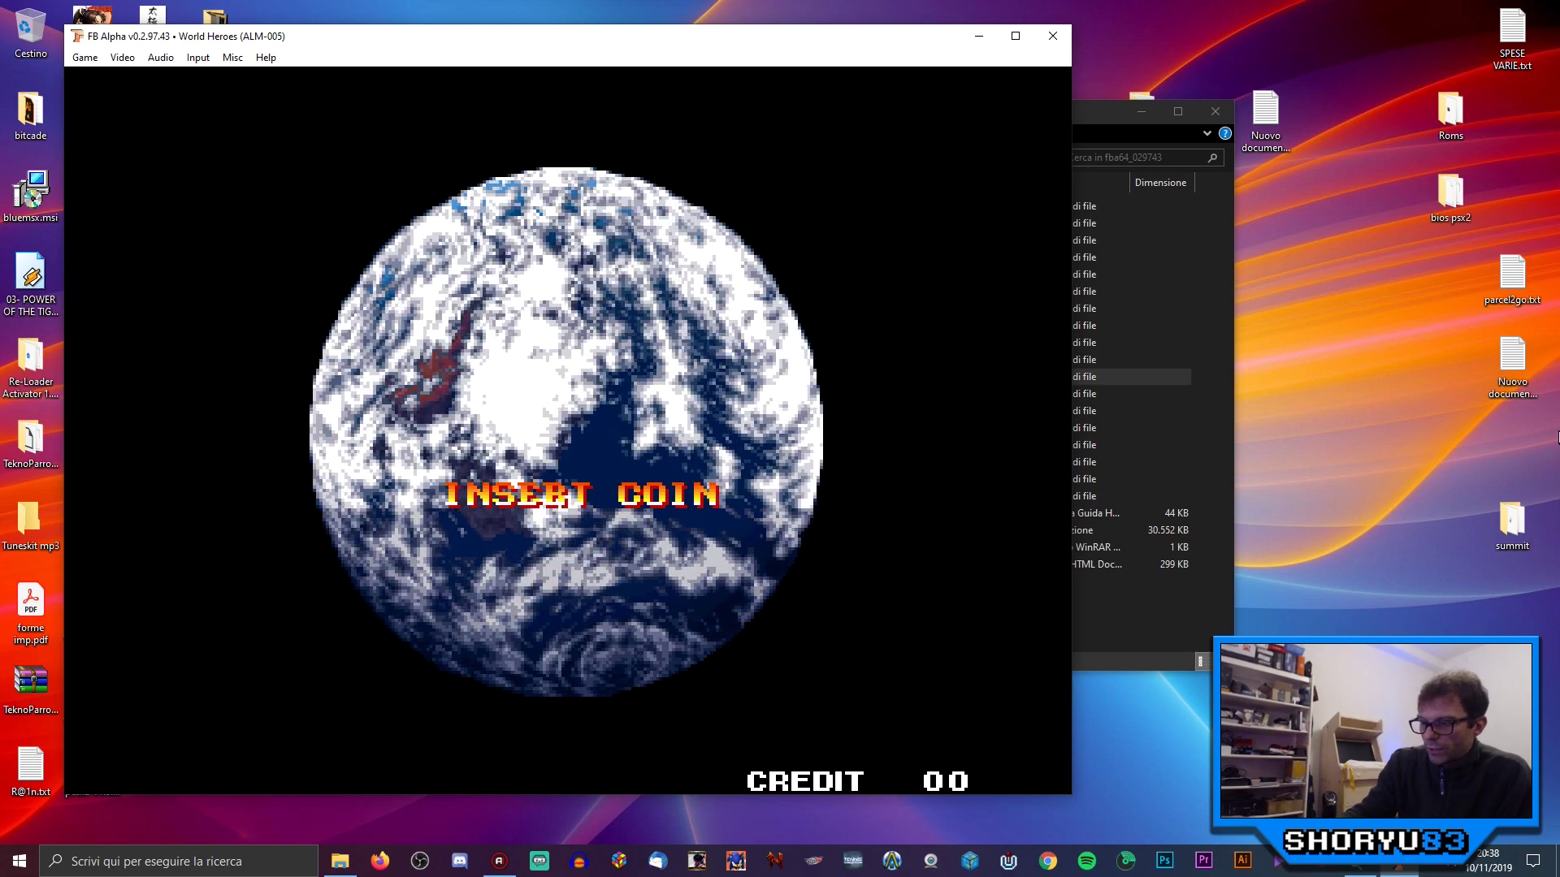
key(5)
key(5)
key(5)
key(1)
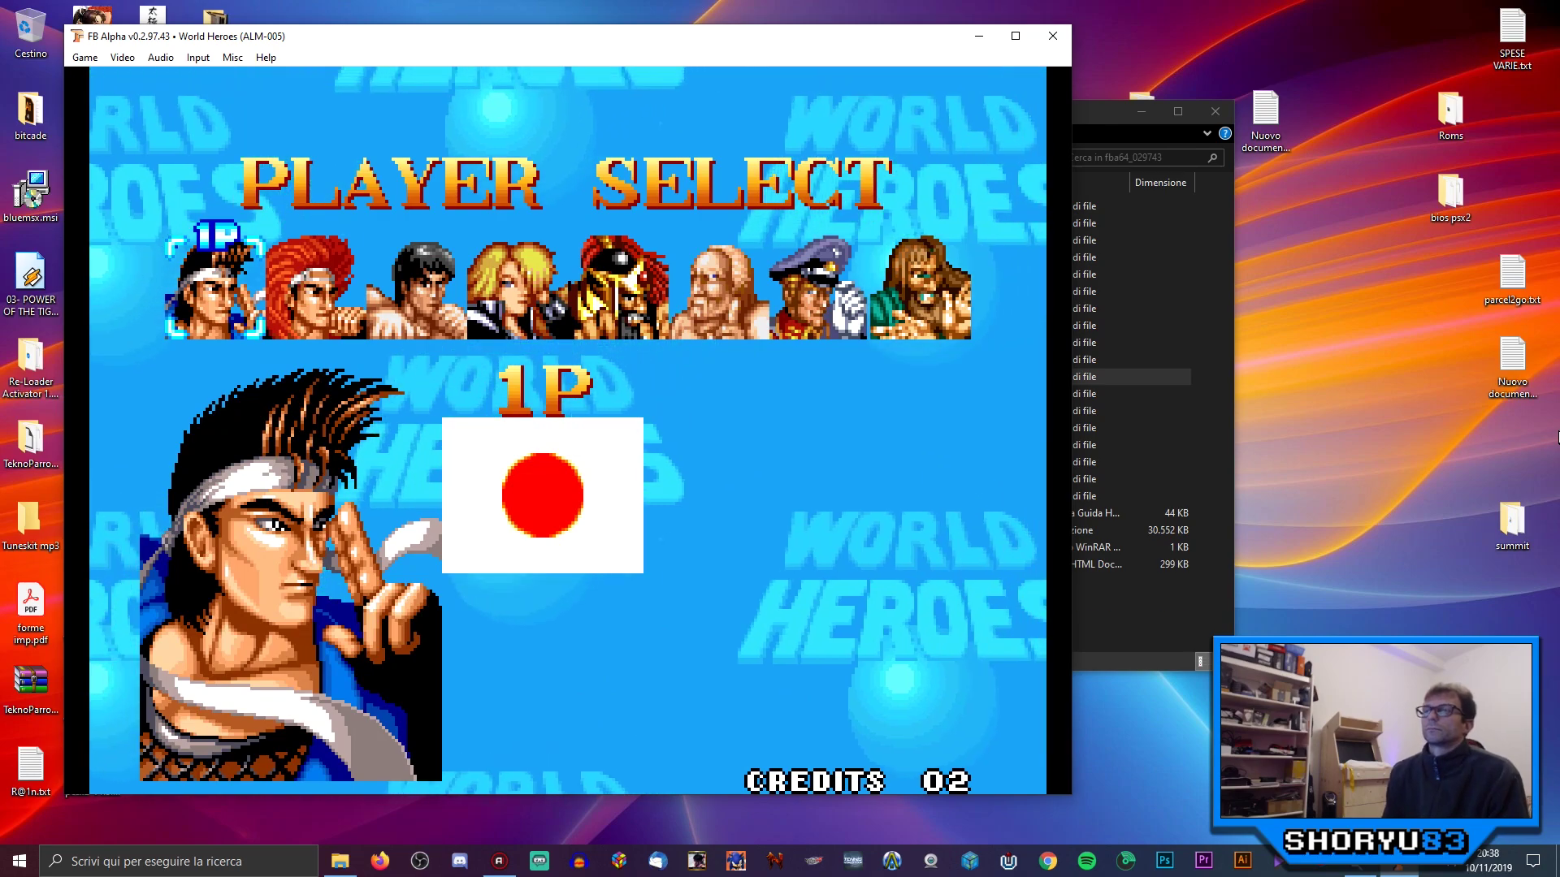
key(z)
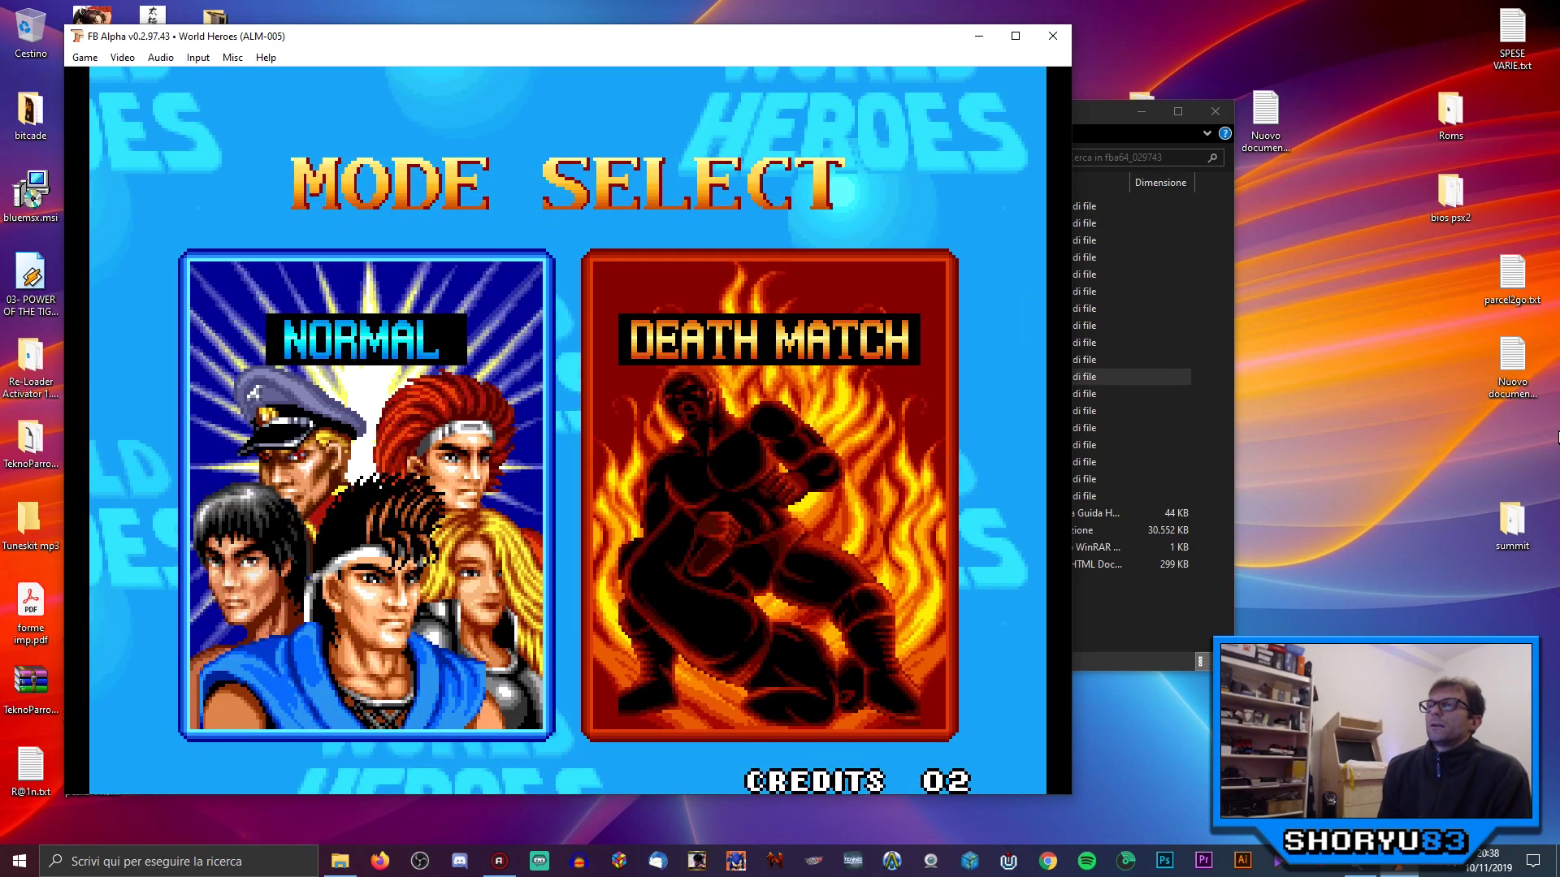
key(z)
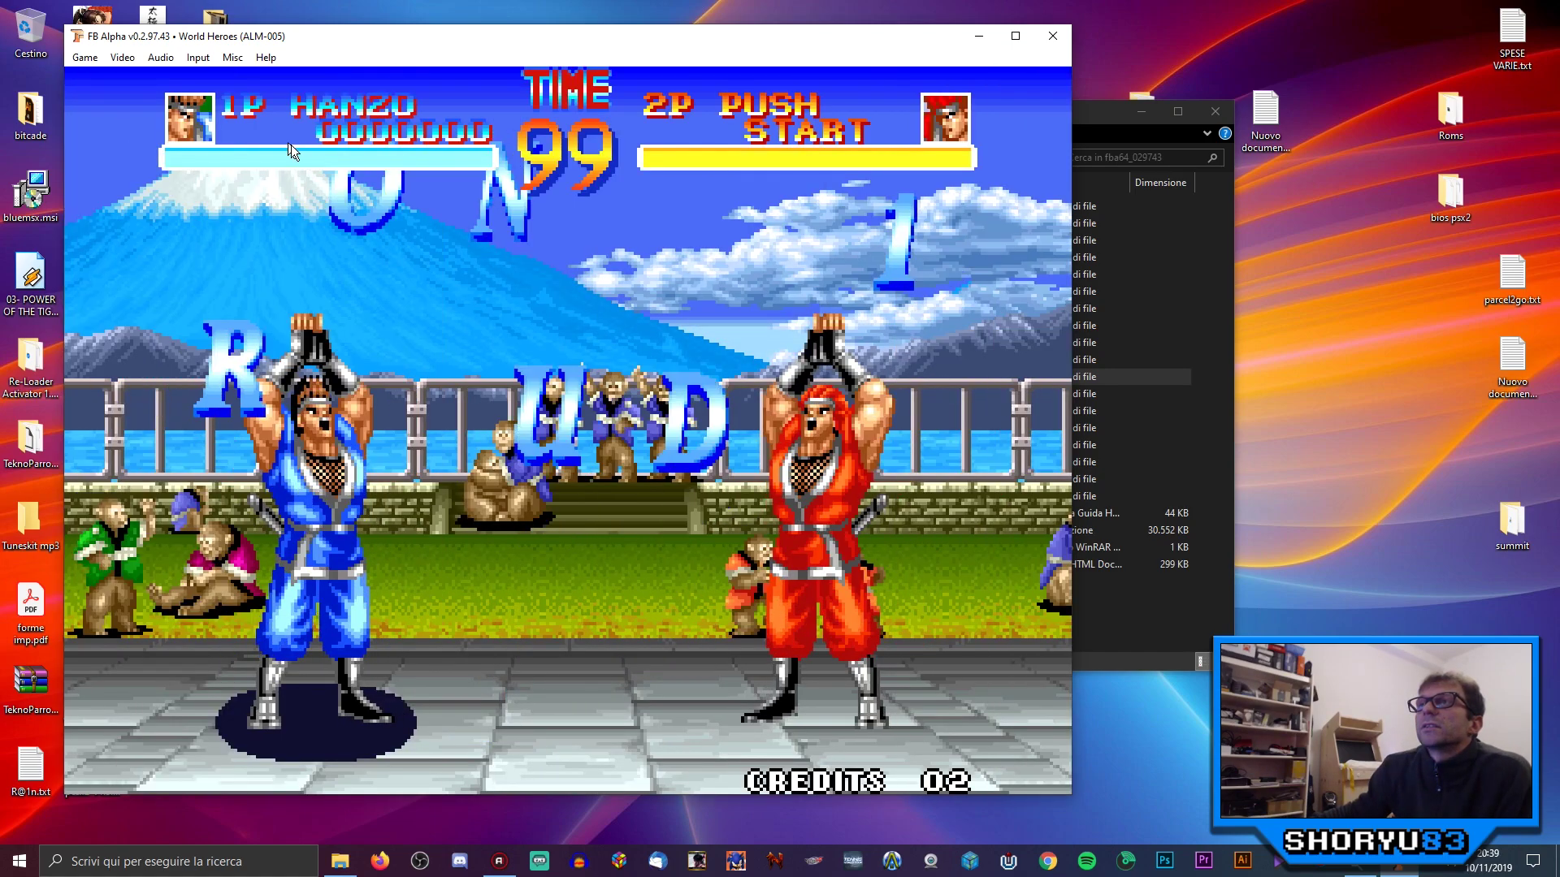
Step: Apply the Scanlines 50% blitter effect, check it in full screen and return to windowed mode
click(123, 58)
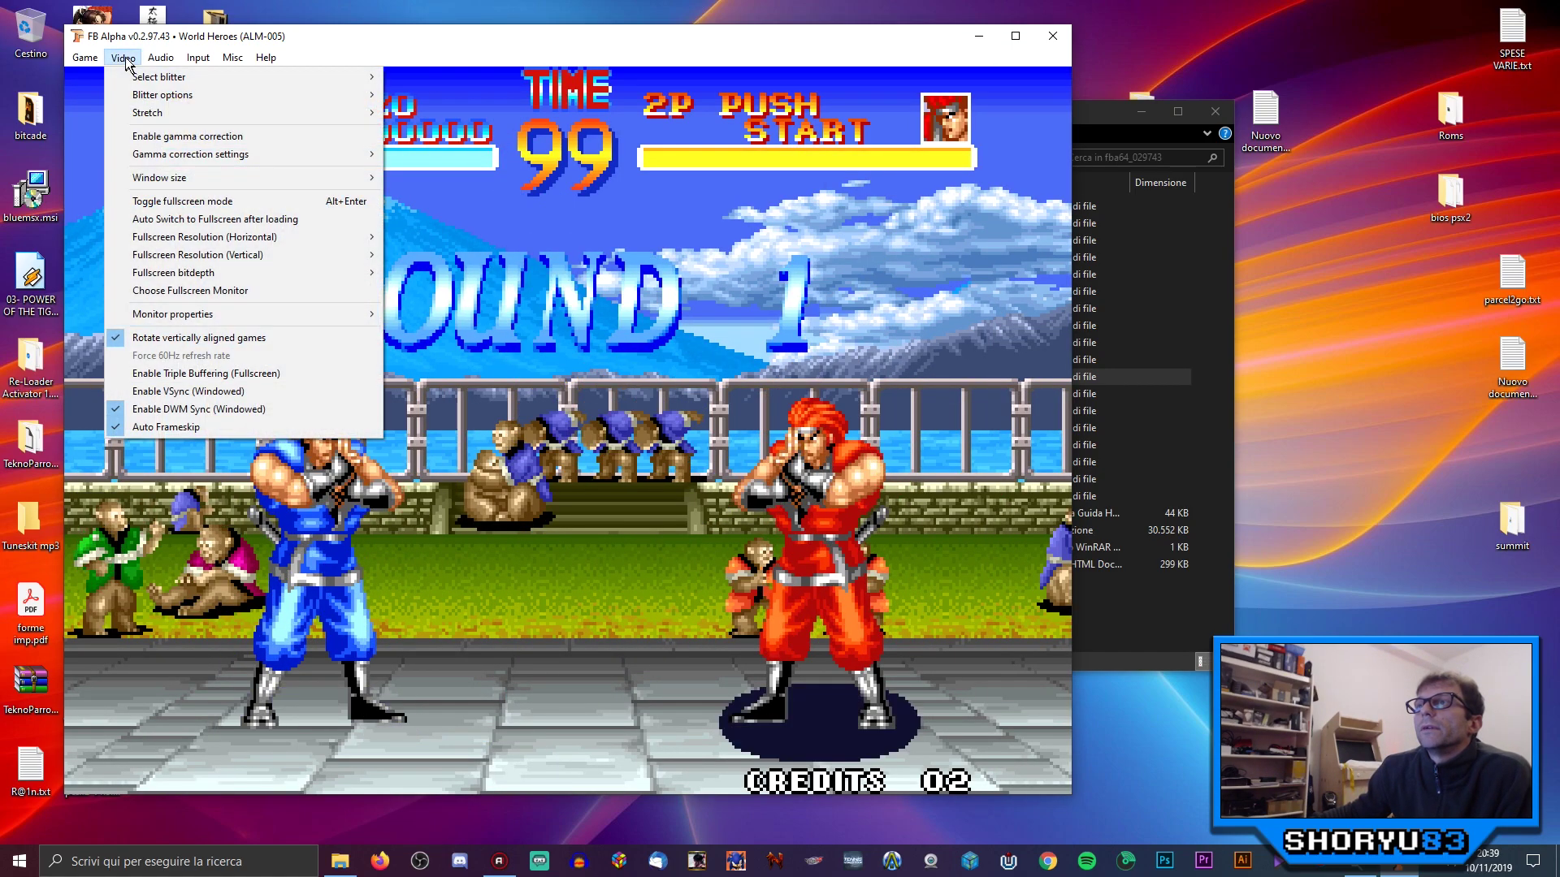
mouse_move(134, 78)
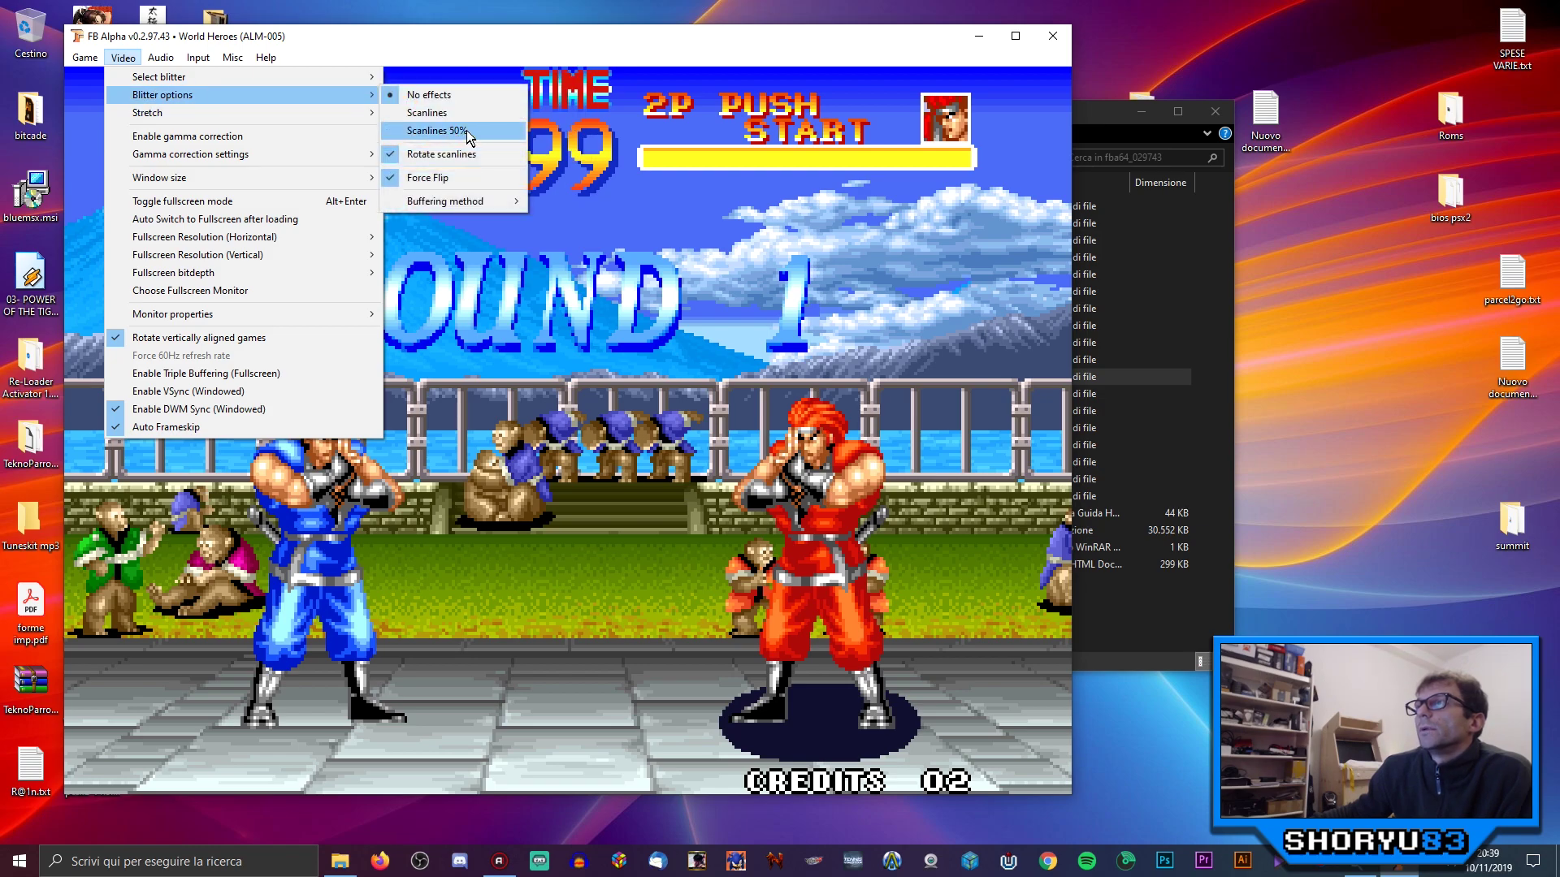
click(467, 130)
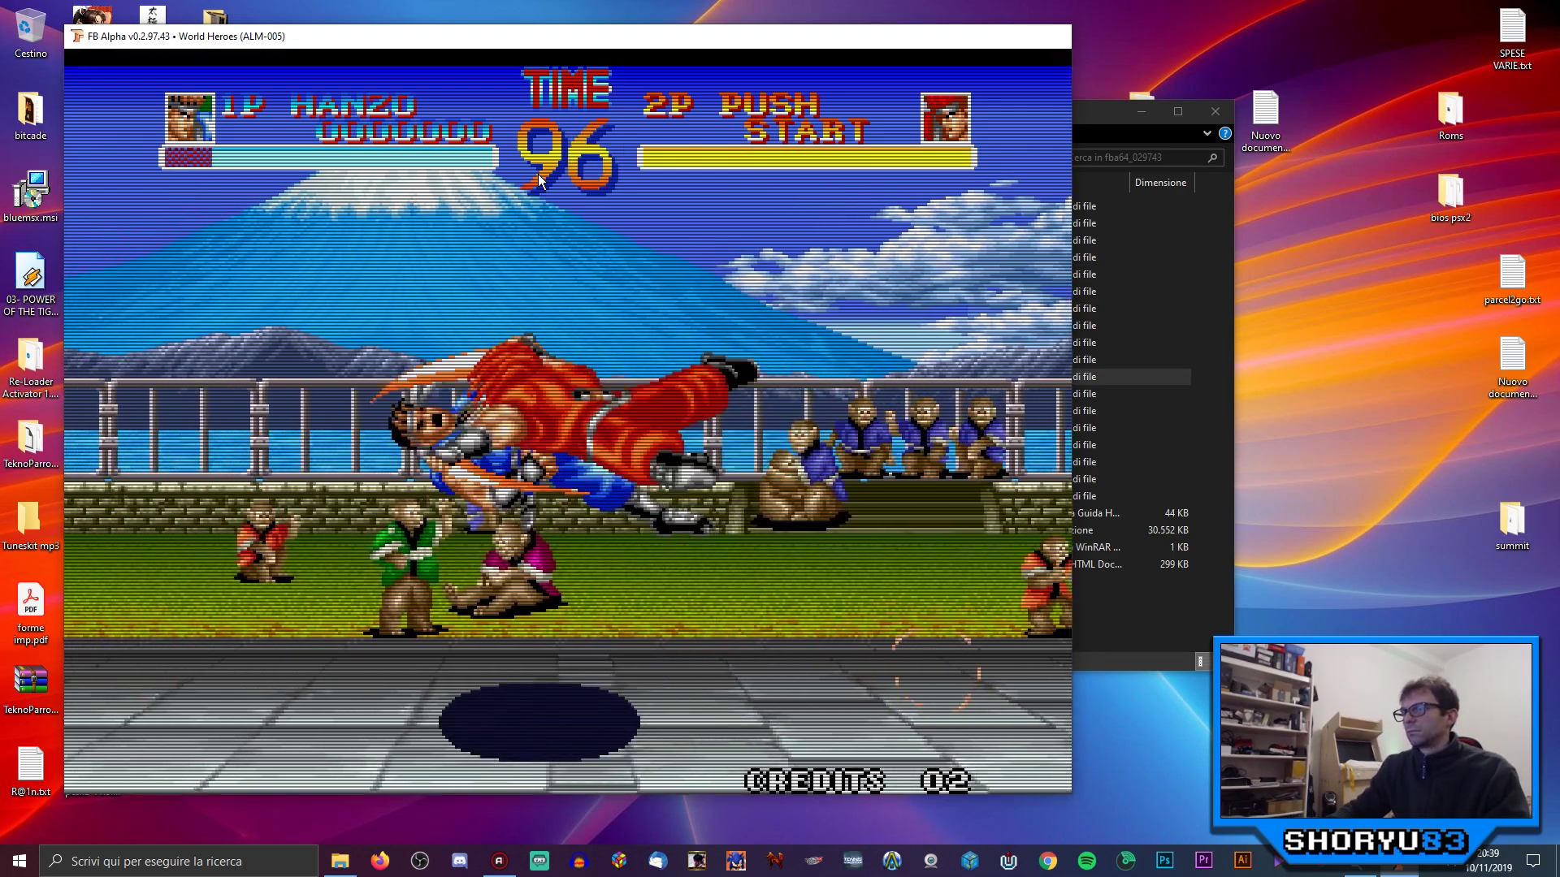
key(alt+Return)
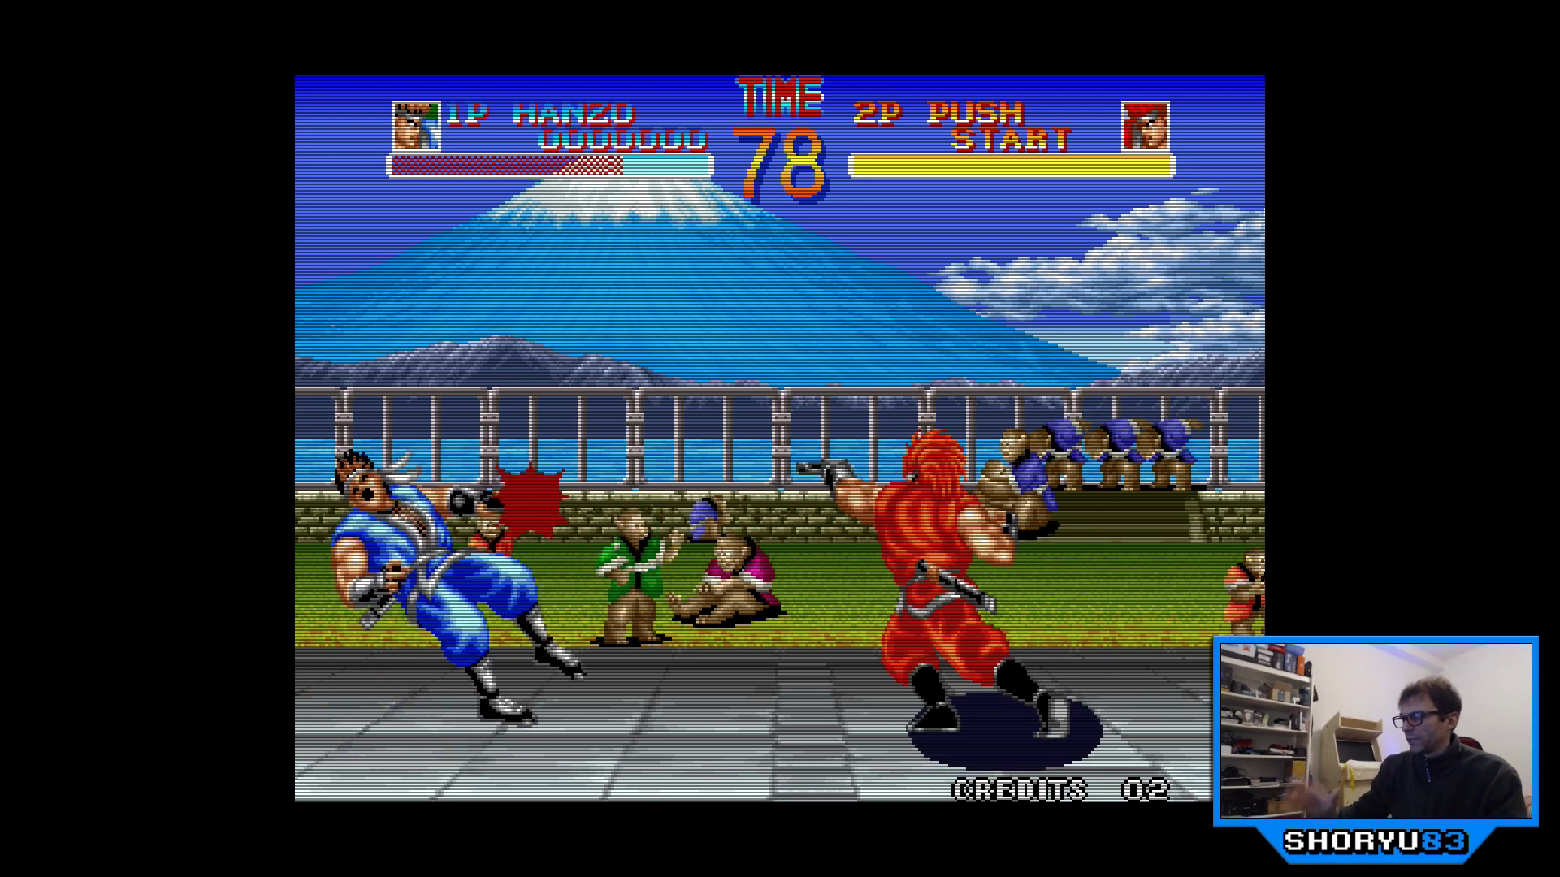
key(alt+Return)
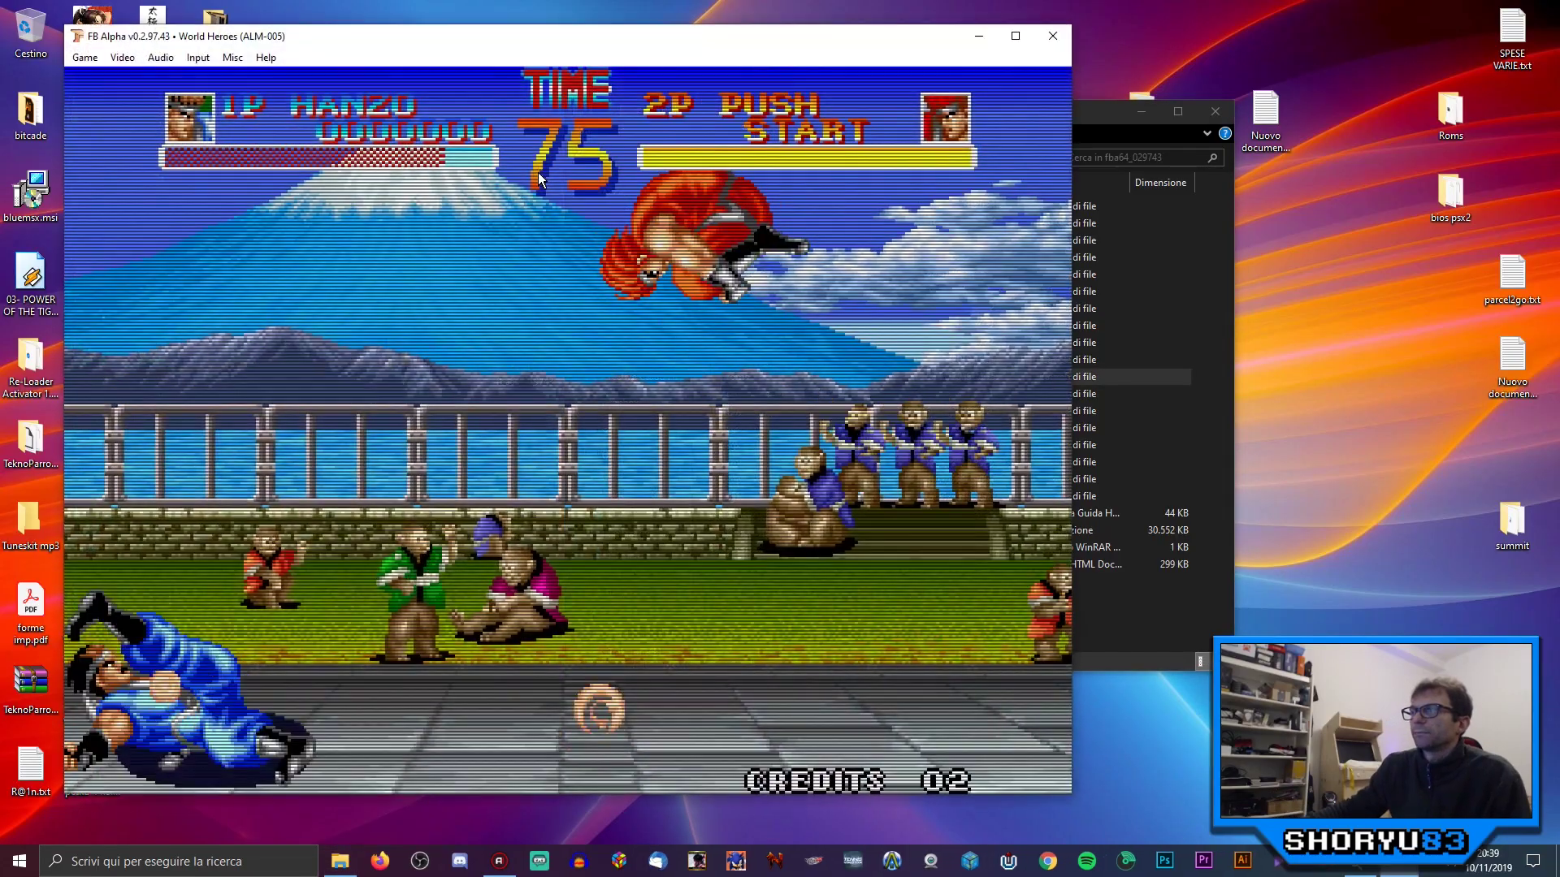
Step: Set the blitter option back to No effects
click(124, 58)
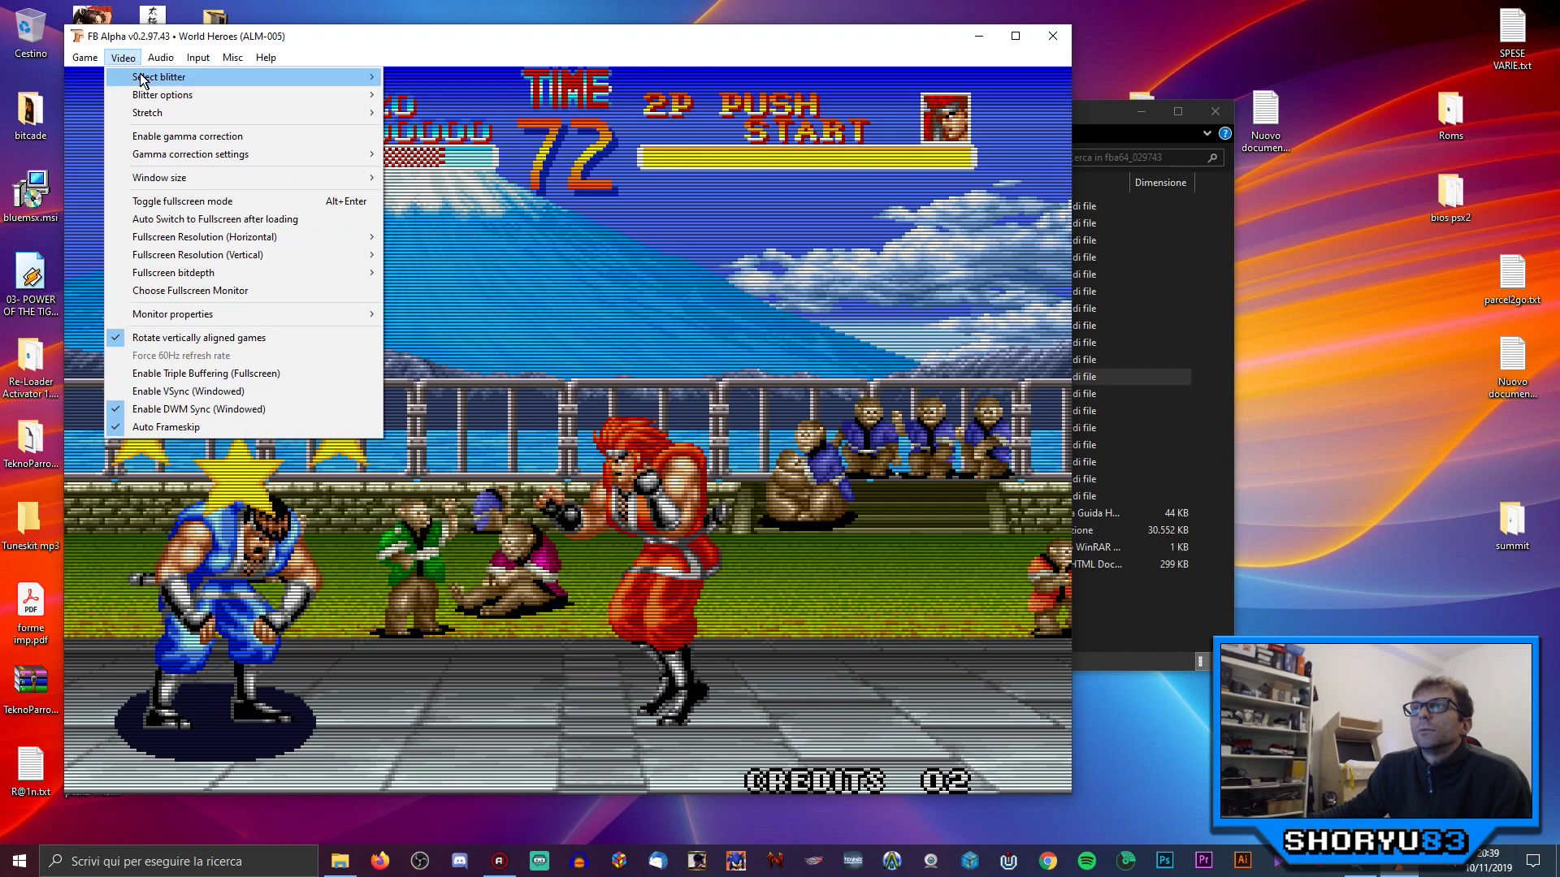
mouse_move(218, 96)
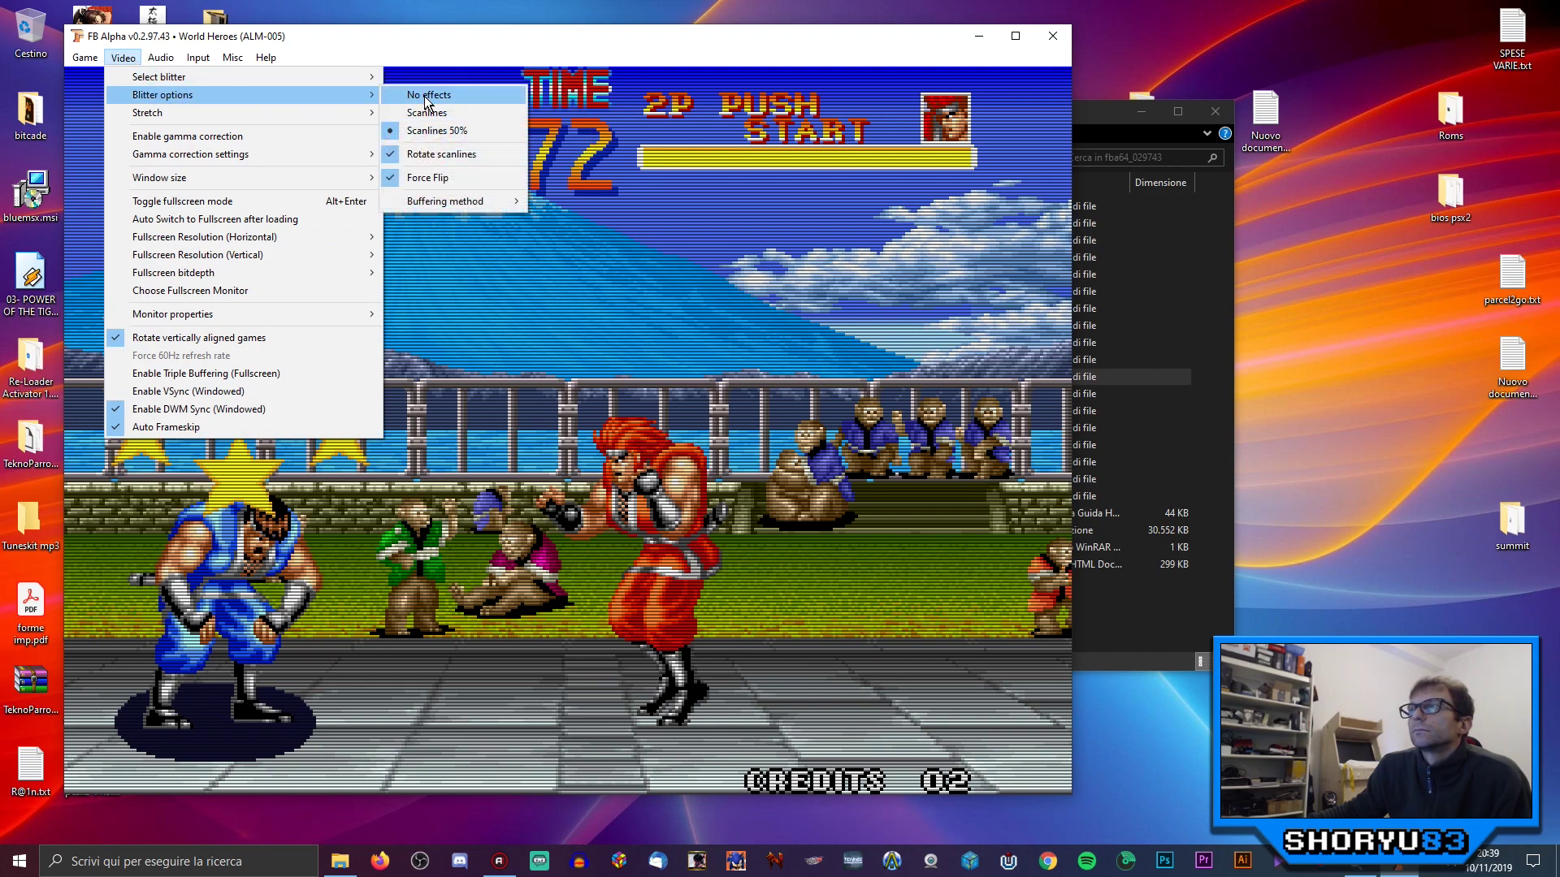
click(476, 97)
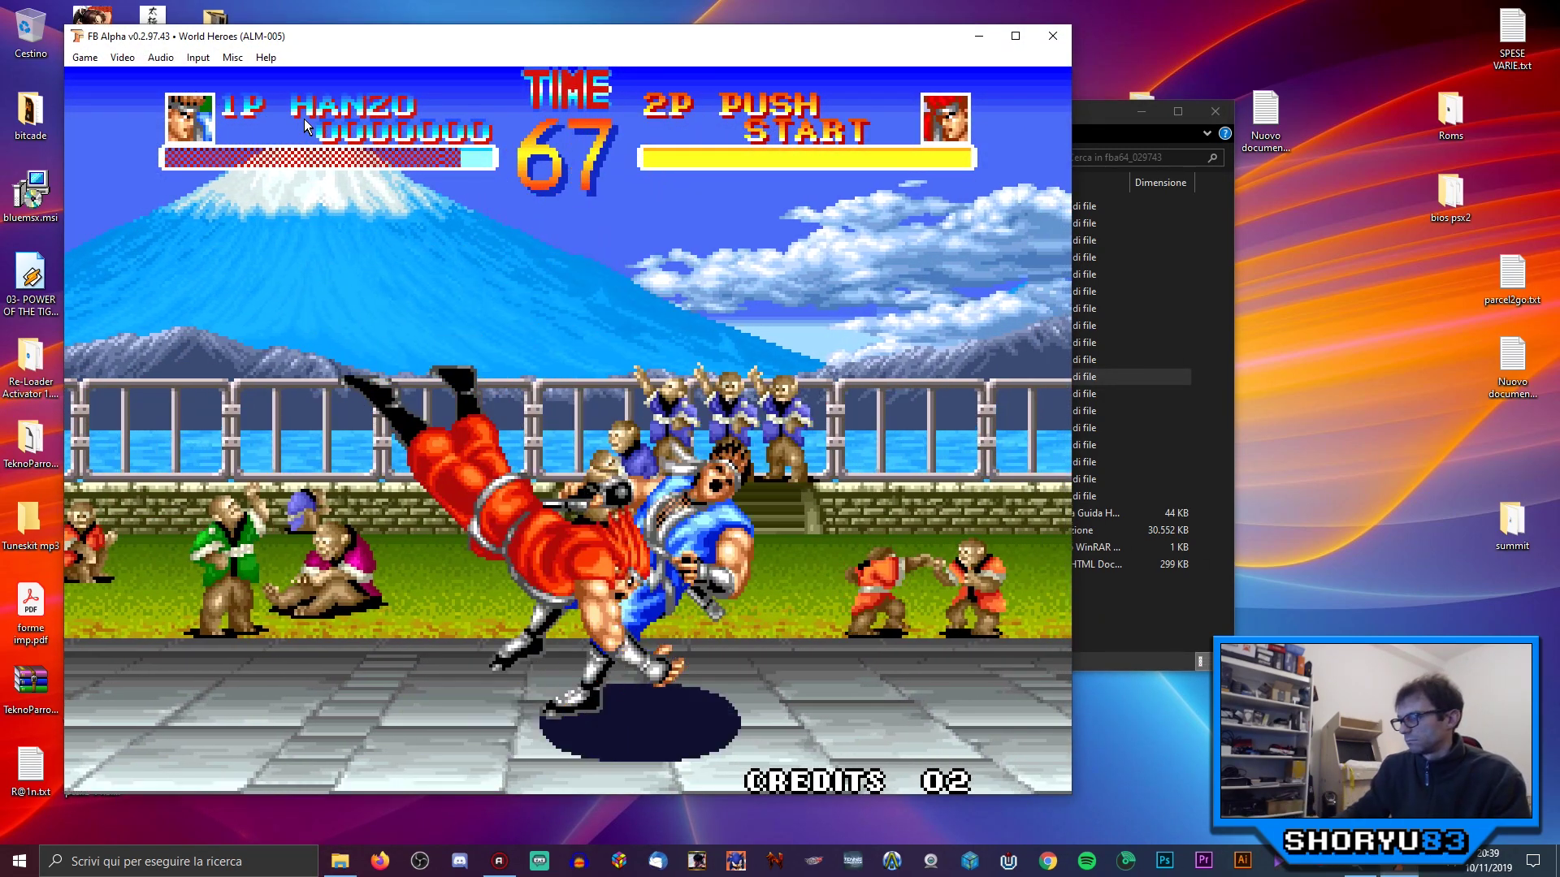
Step: Play World Heroes in full screen, return to windowed mode and unload the game
key(alt+F4)
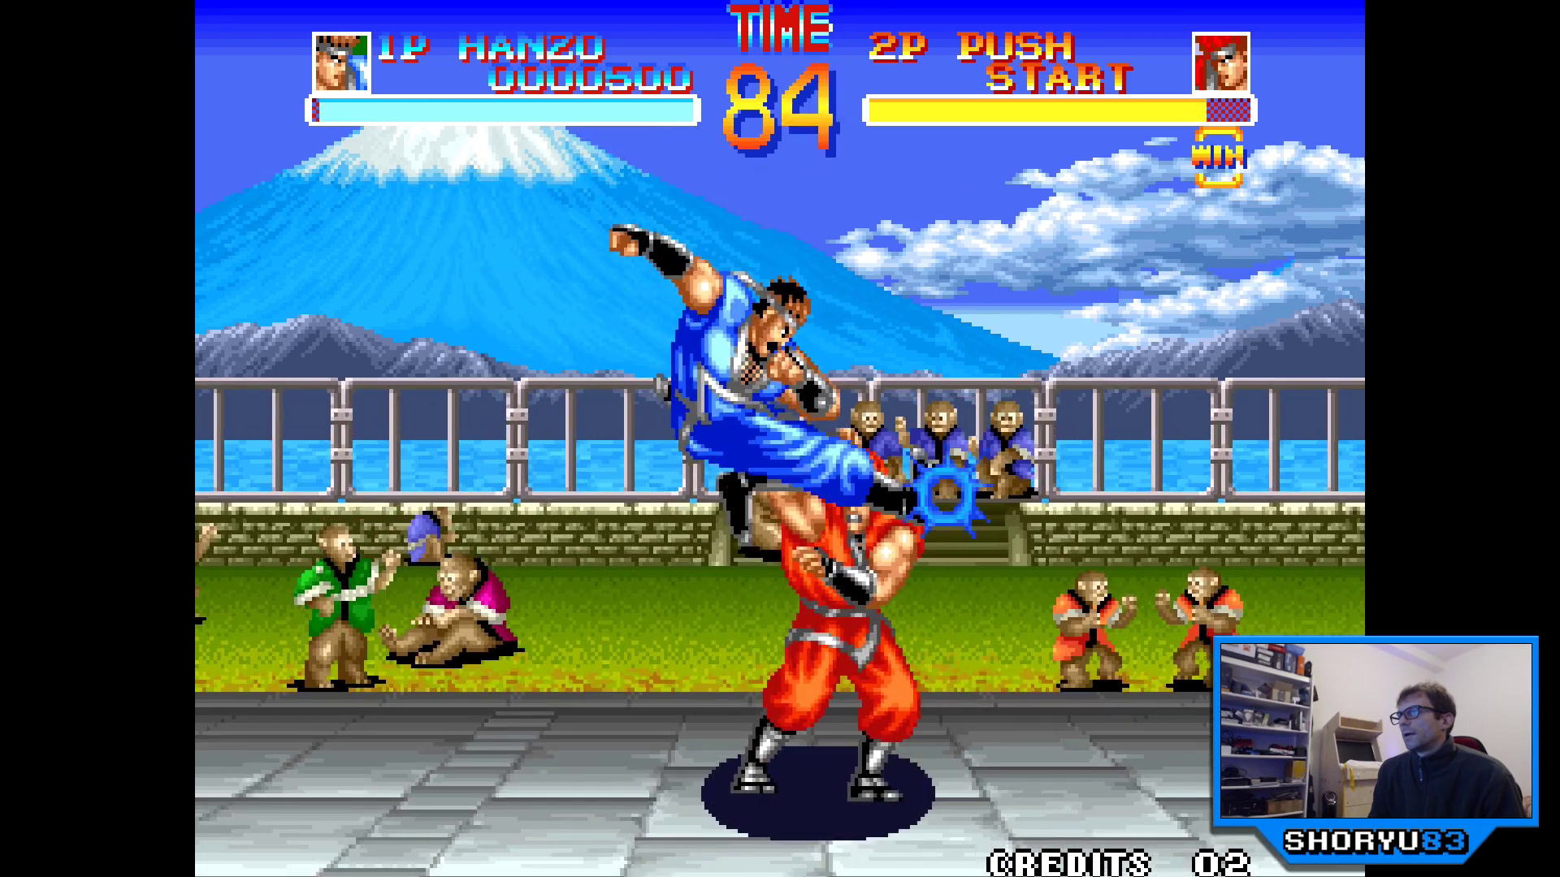
key(alt+Return)
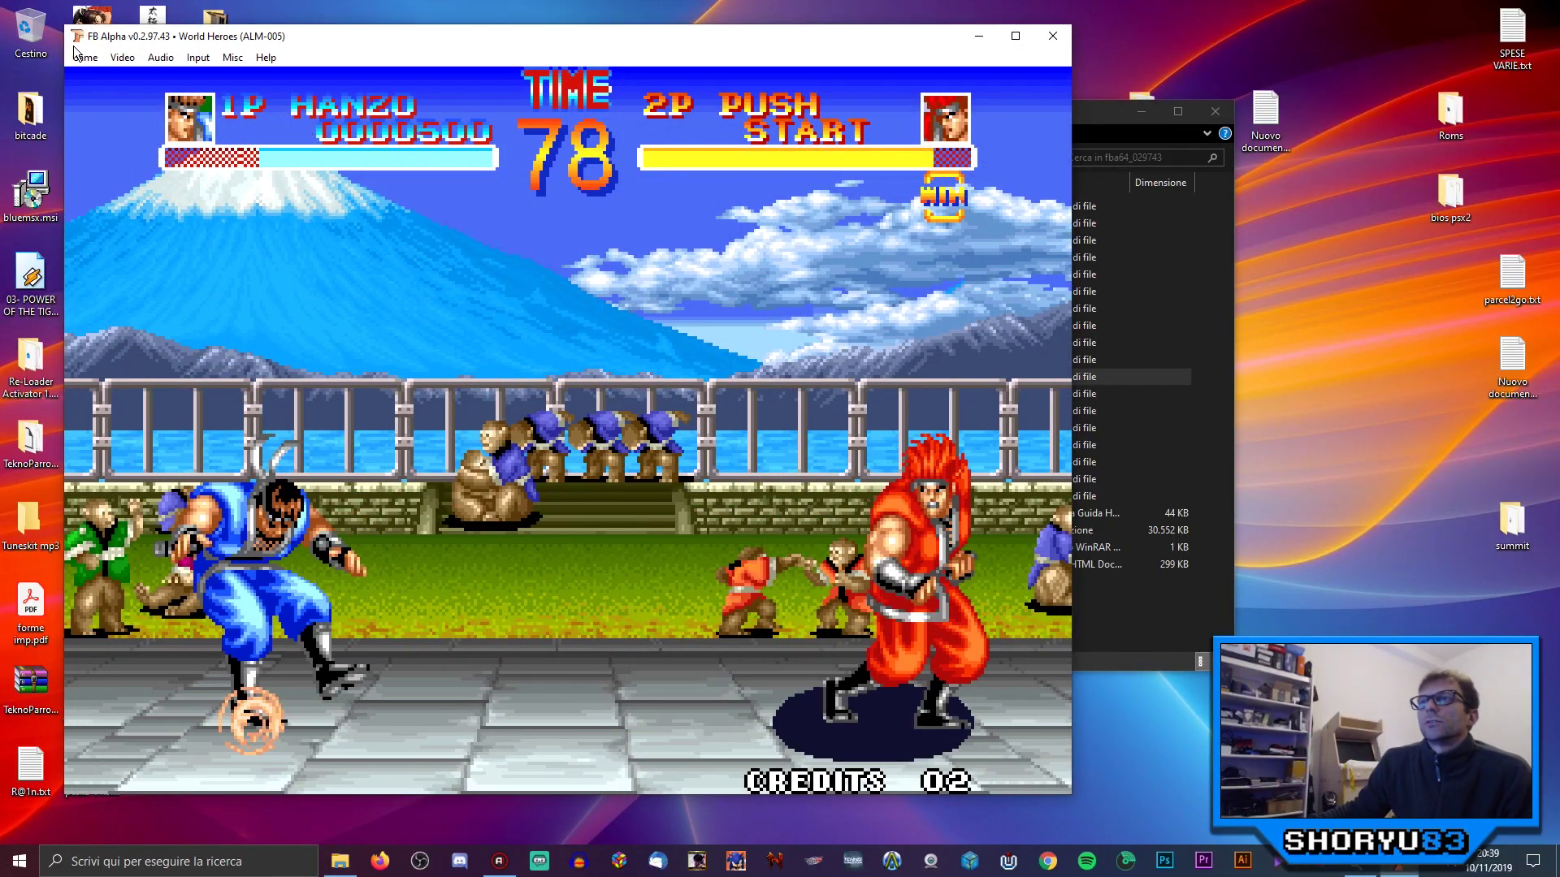
click(85, 57)
click(130, 218)
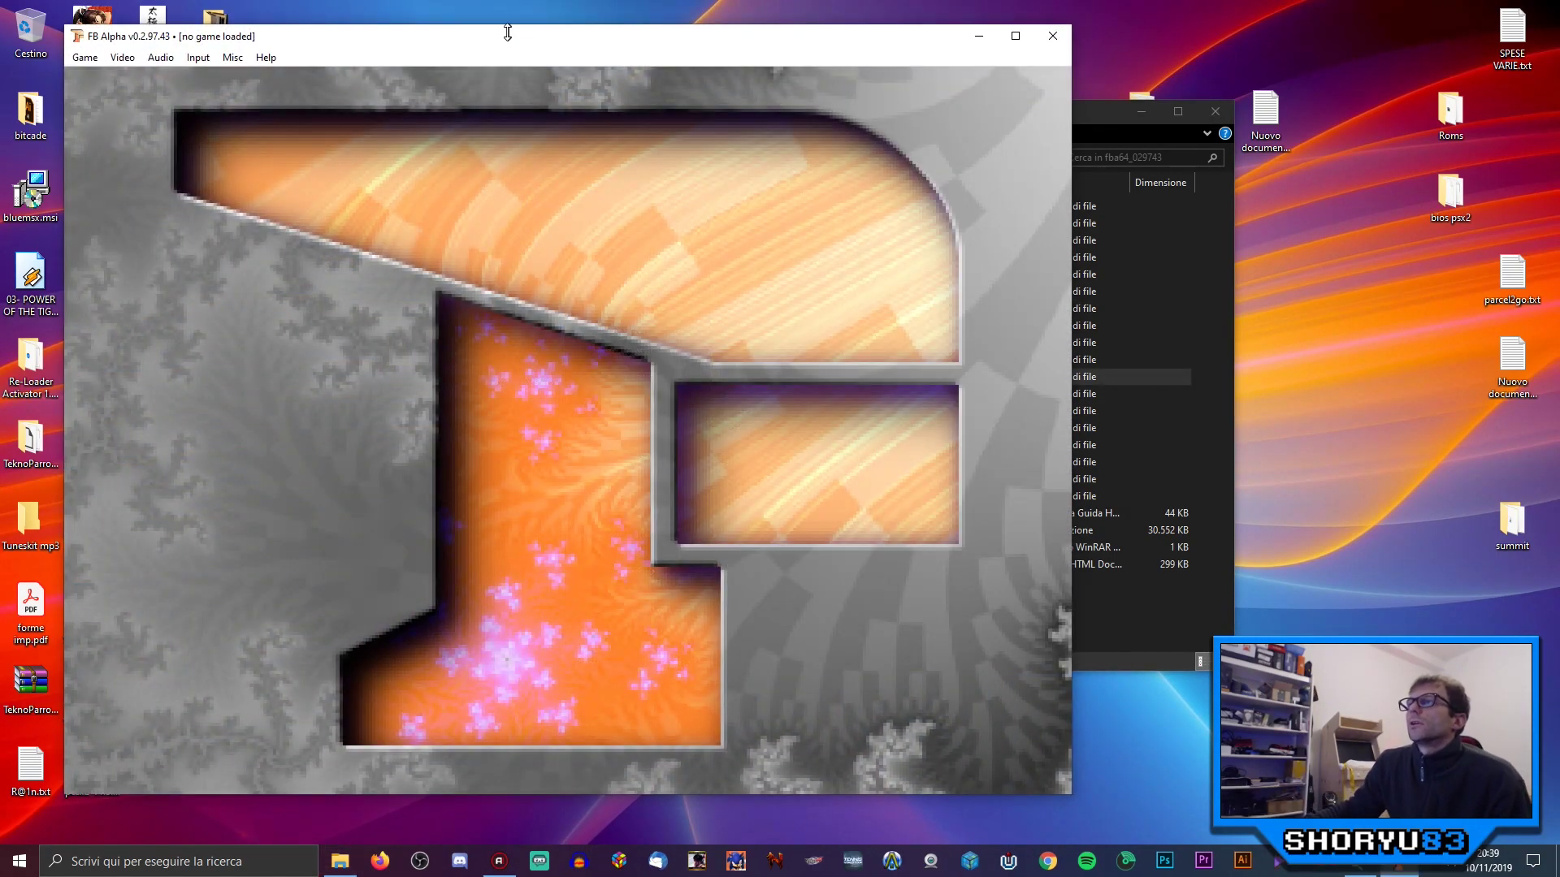
Step: Reposition the emulator window on the desktop and open the game selection list
drag(507, 32, 816, 381)
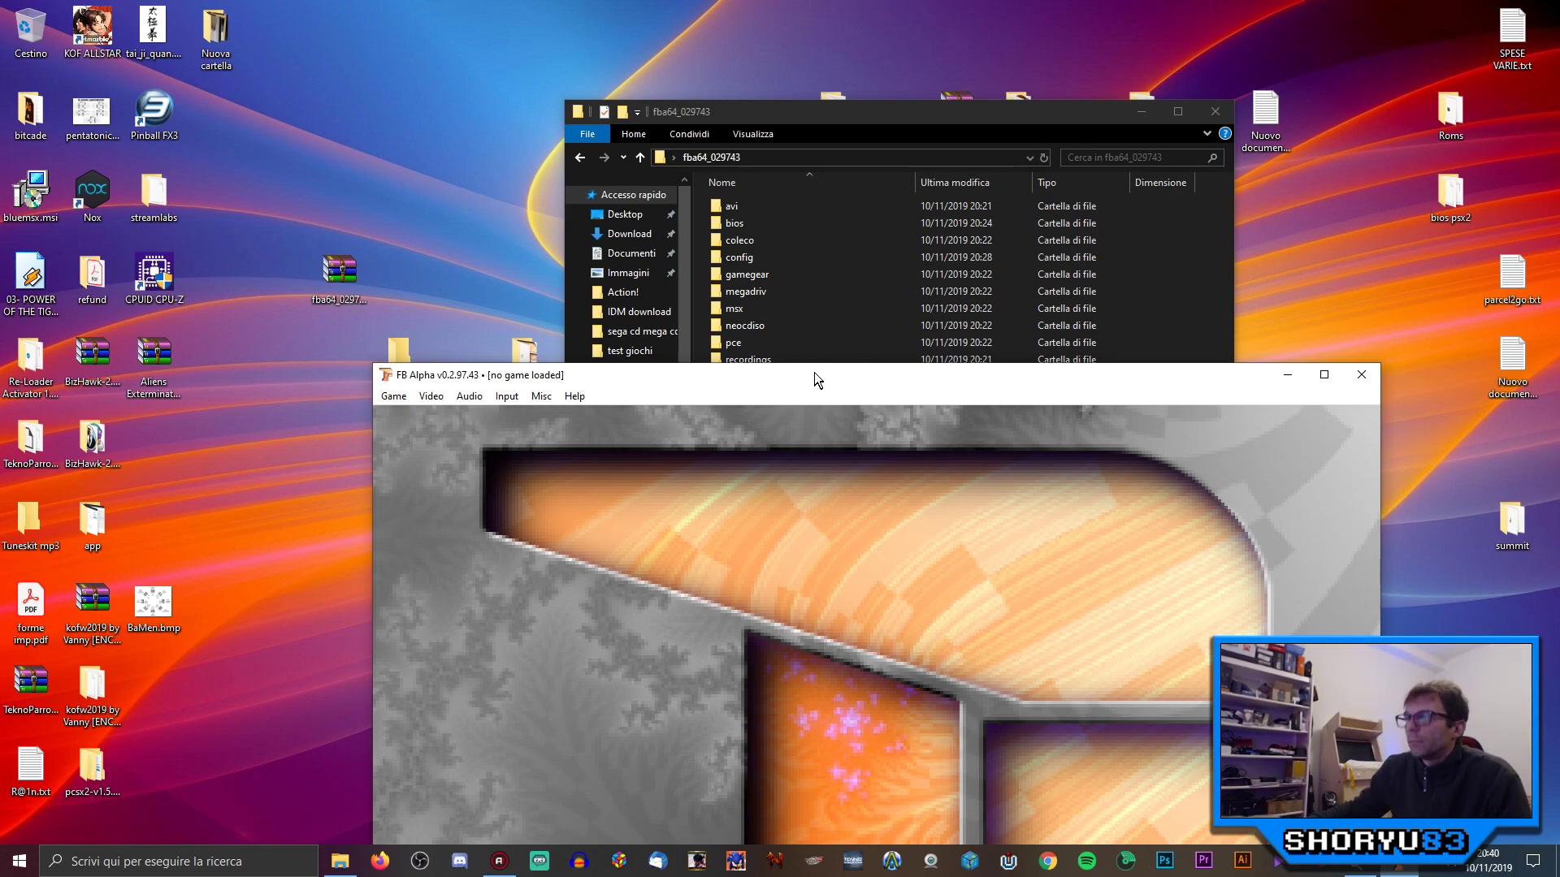
drag(988, 383, 905, 58)
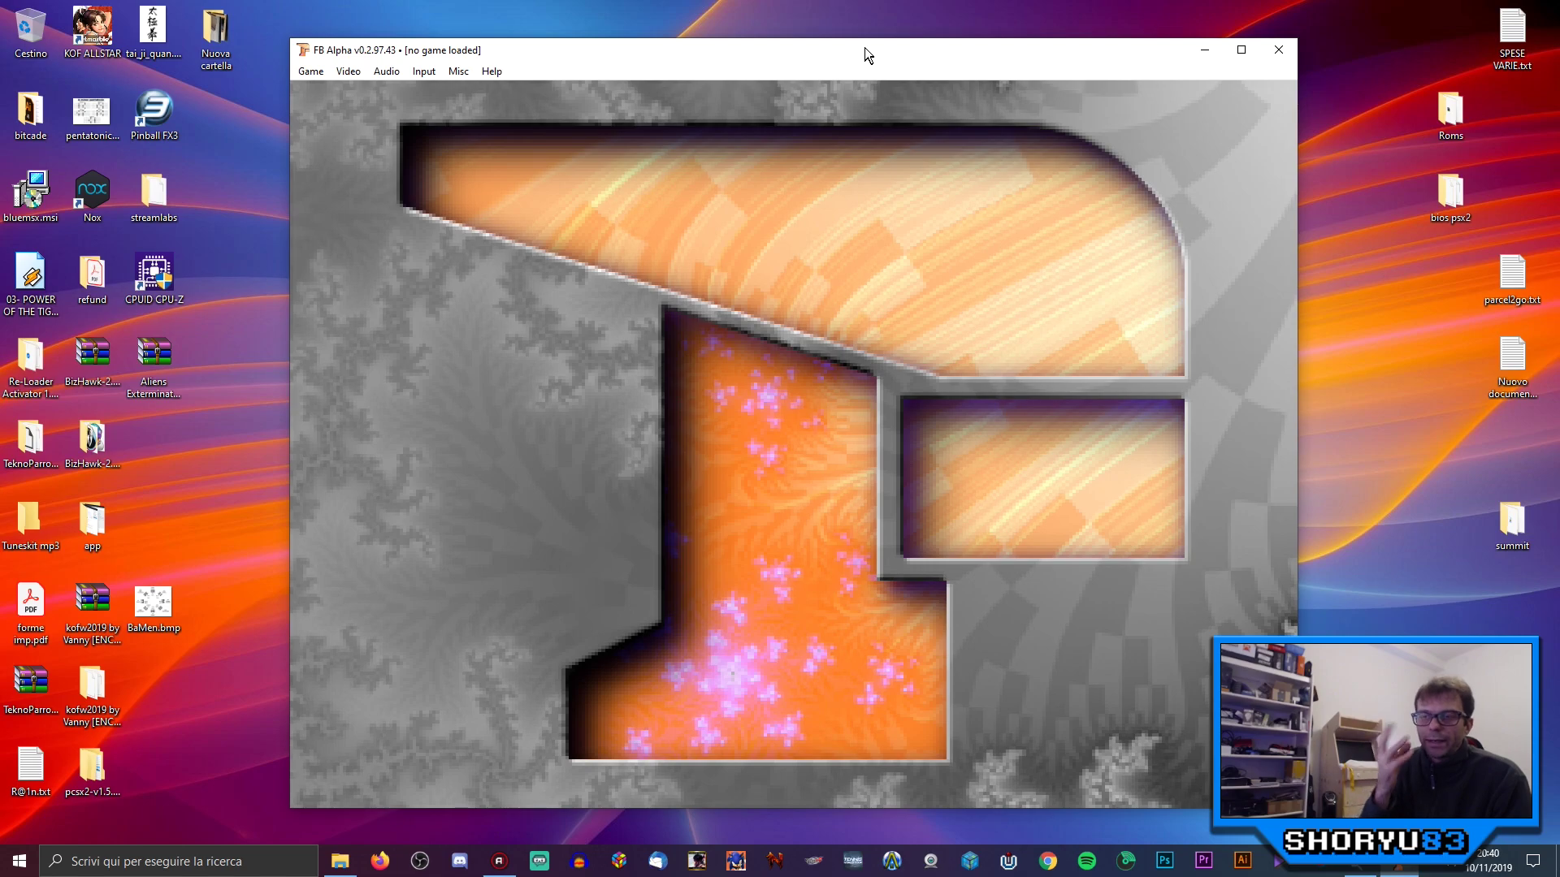
click(313, 71)
click(325, 94)
drag(718, 219, 612, 170)
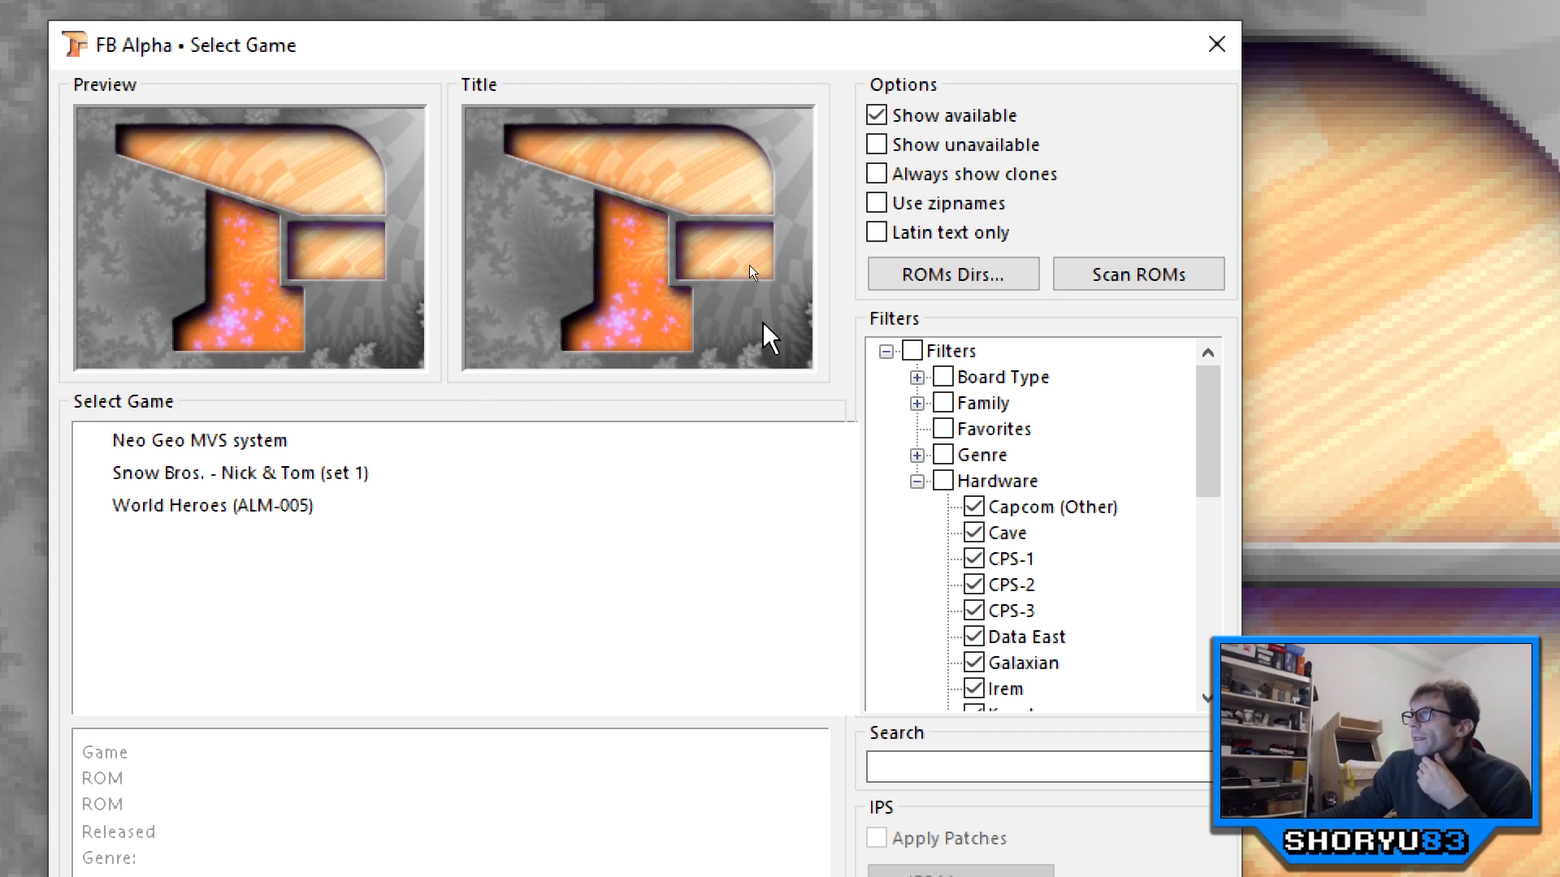
Step: Show unavailable games, search the list for "chicaGo" and select Chicago Syndicate (USA, Bra) to view its details
click(877, 144)
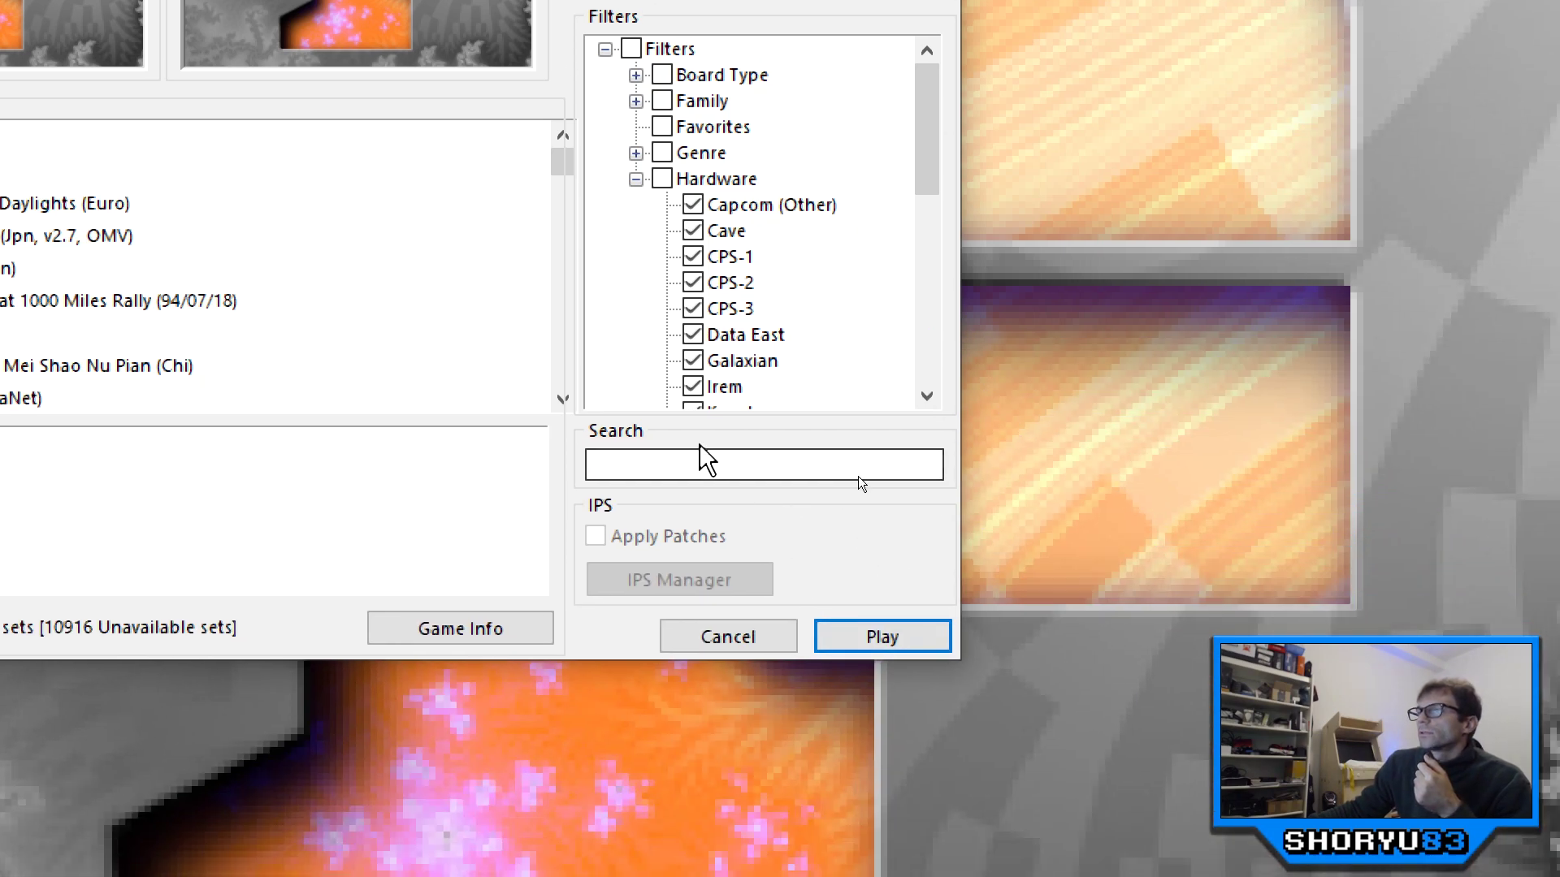
click(705, 464)
text(chicaG)
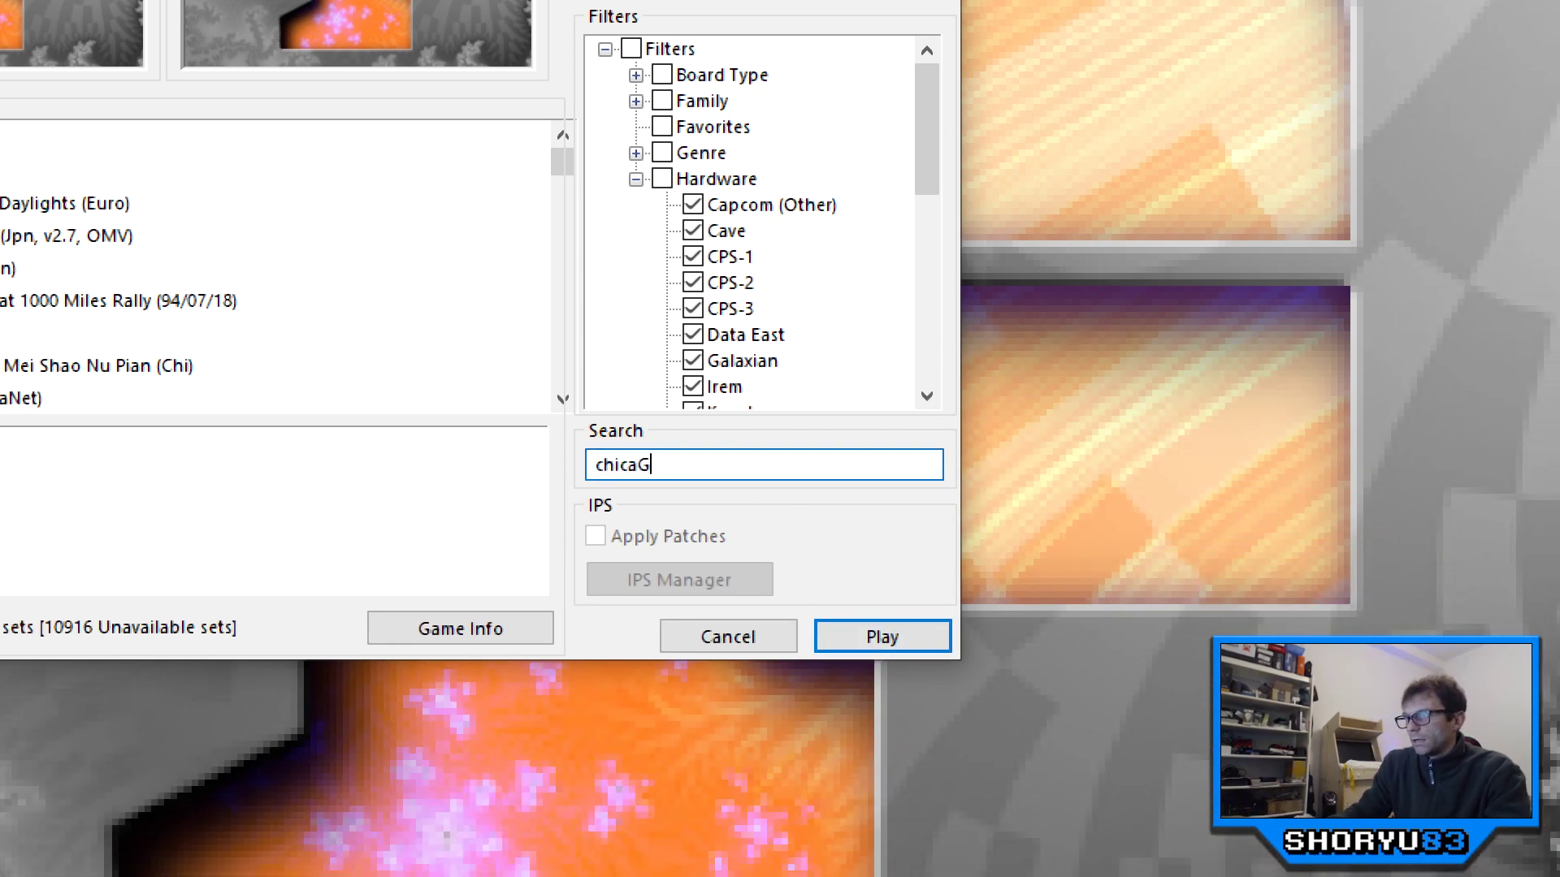
text(o)
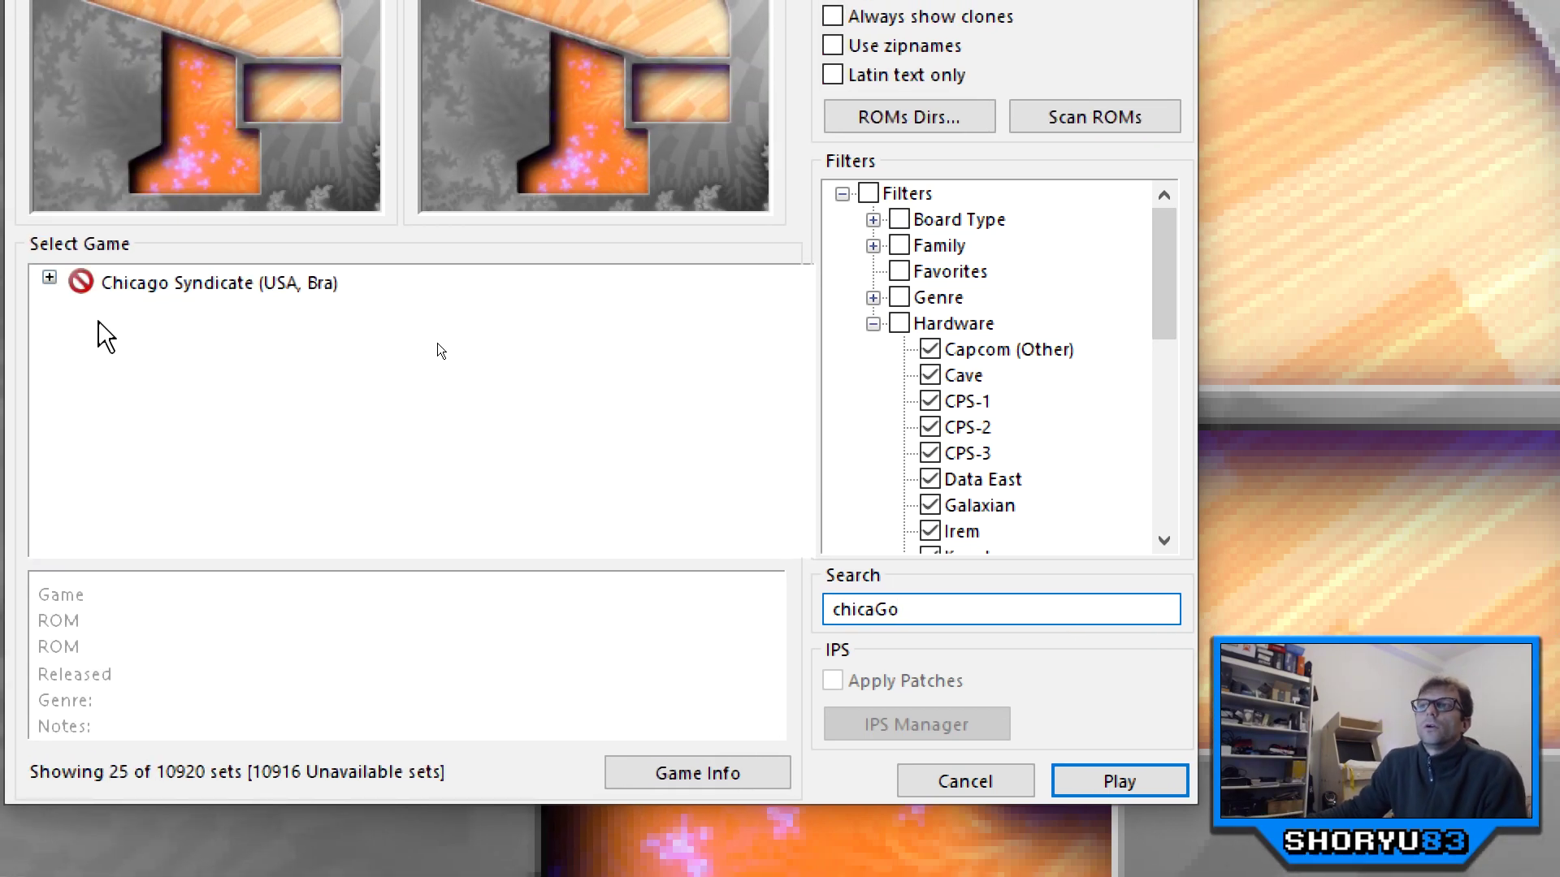
click(206, 284)
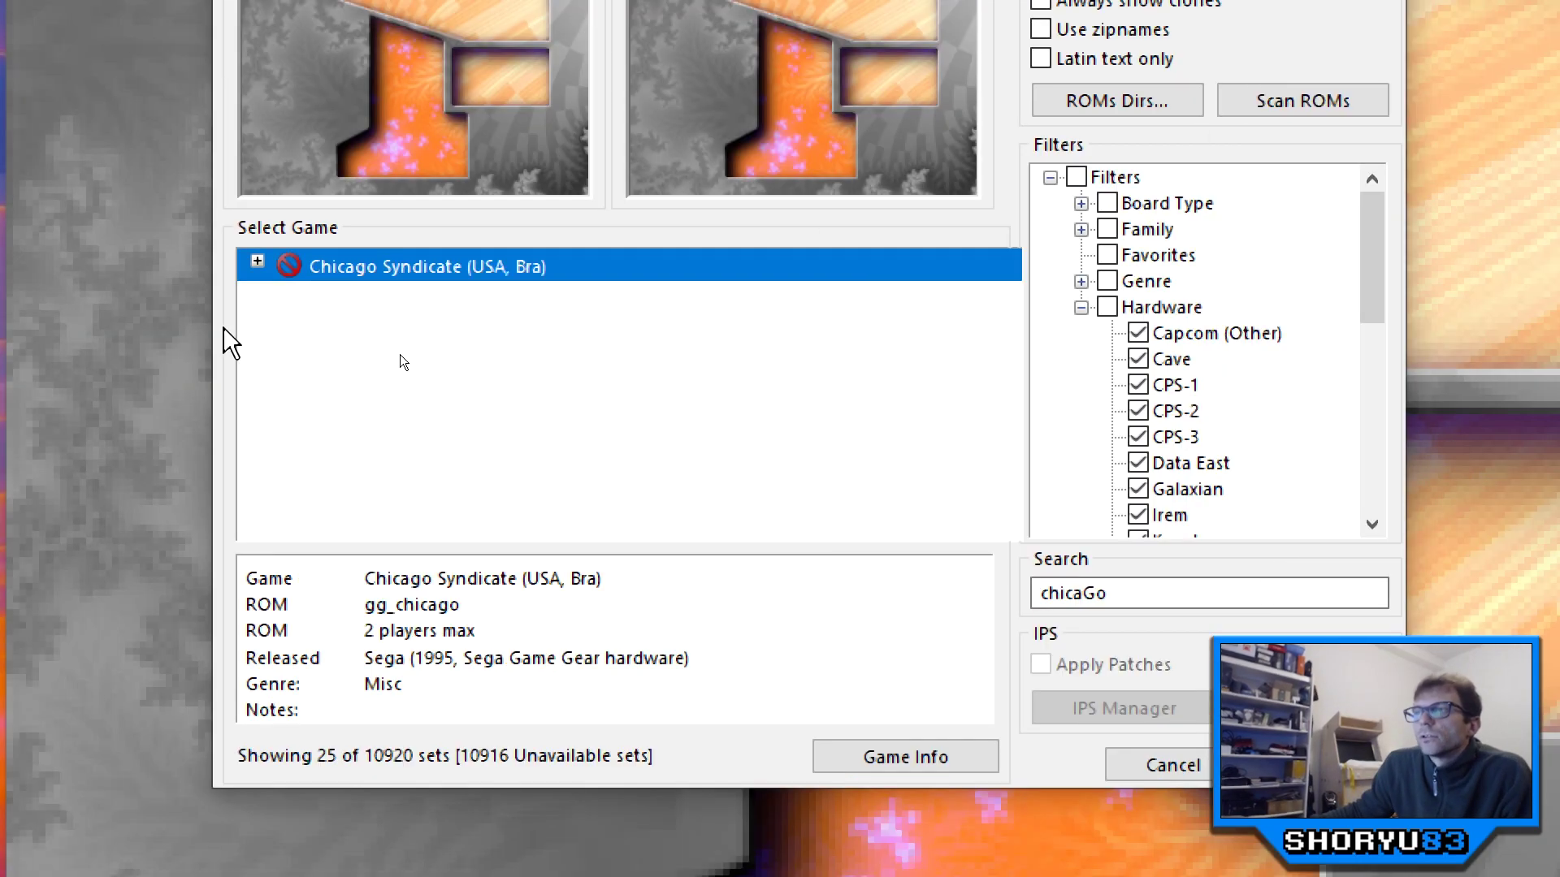
Step: Try to load Chicago Syndicate (USA, Bra) from the game list
double_click(344, 268)
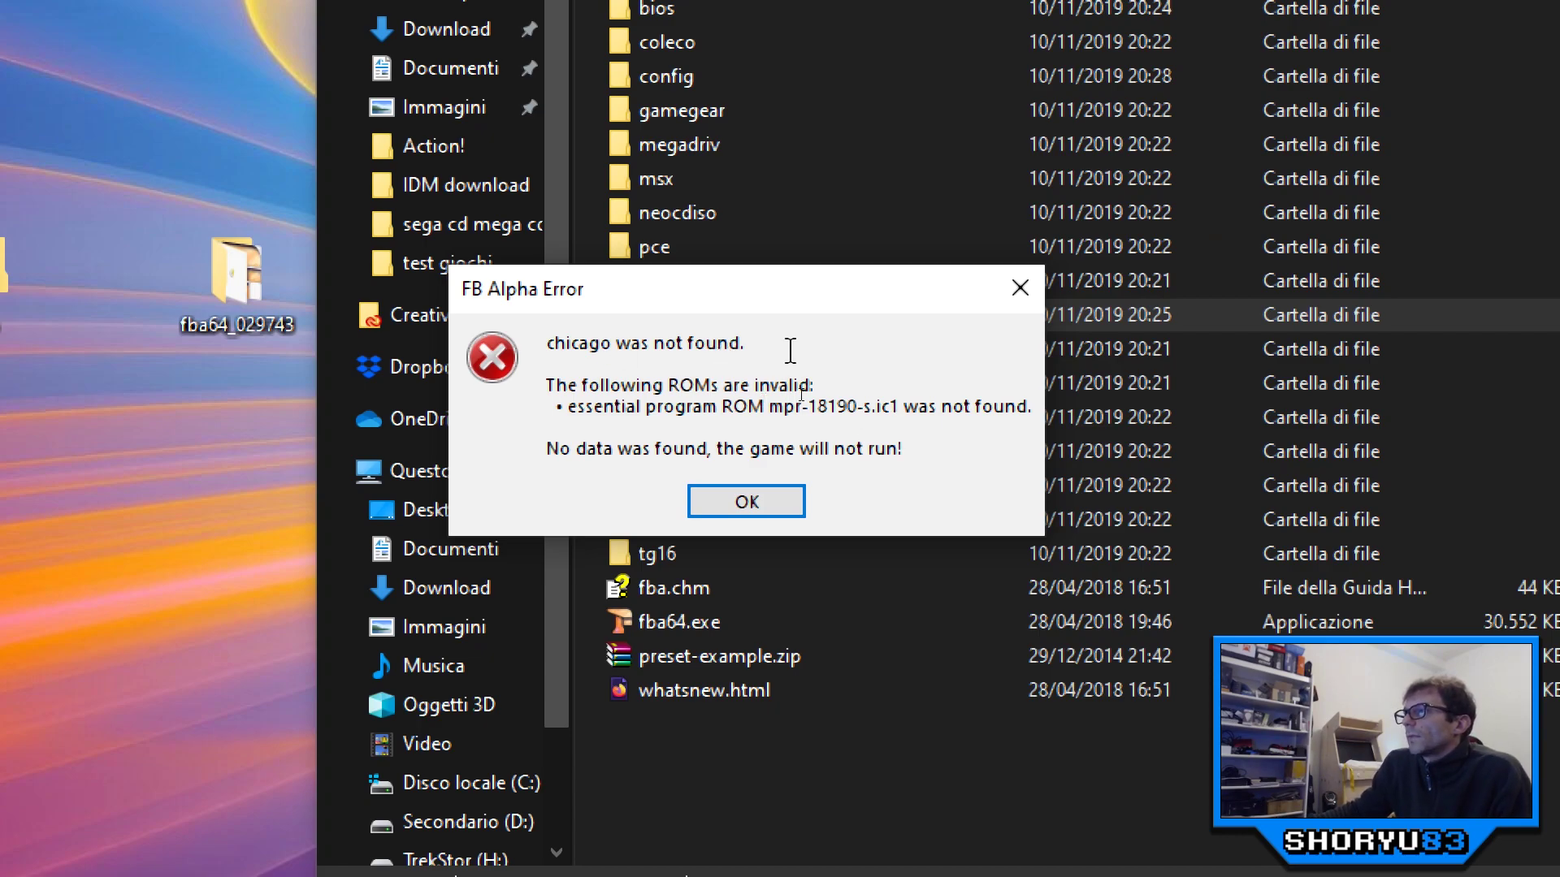
click(769, 500)
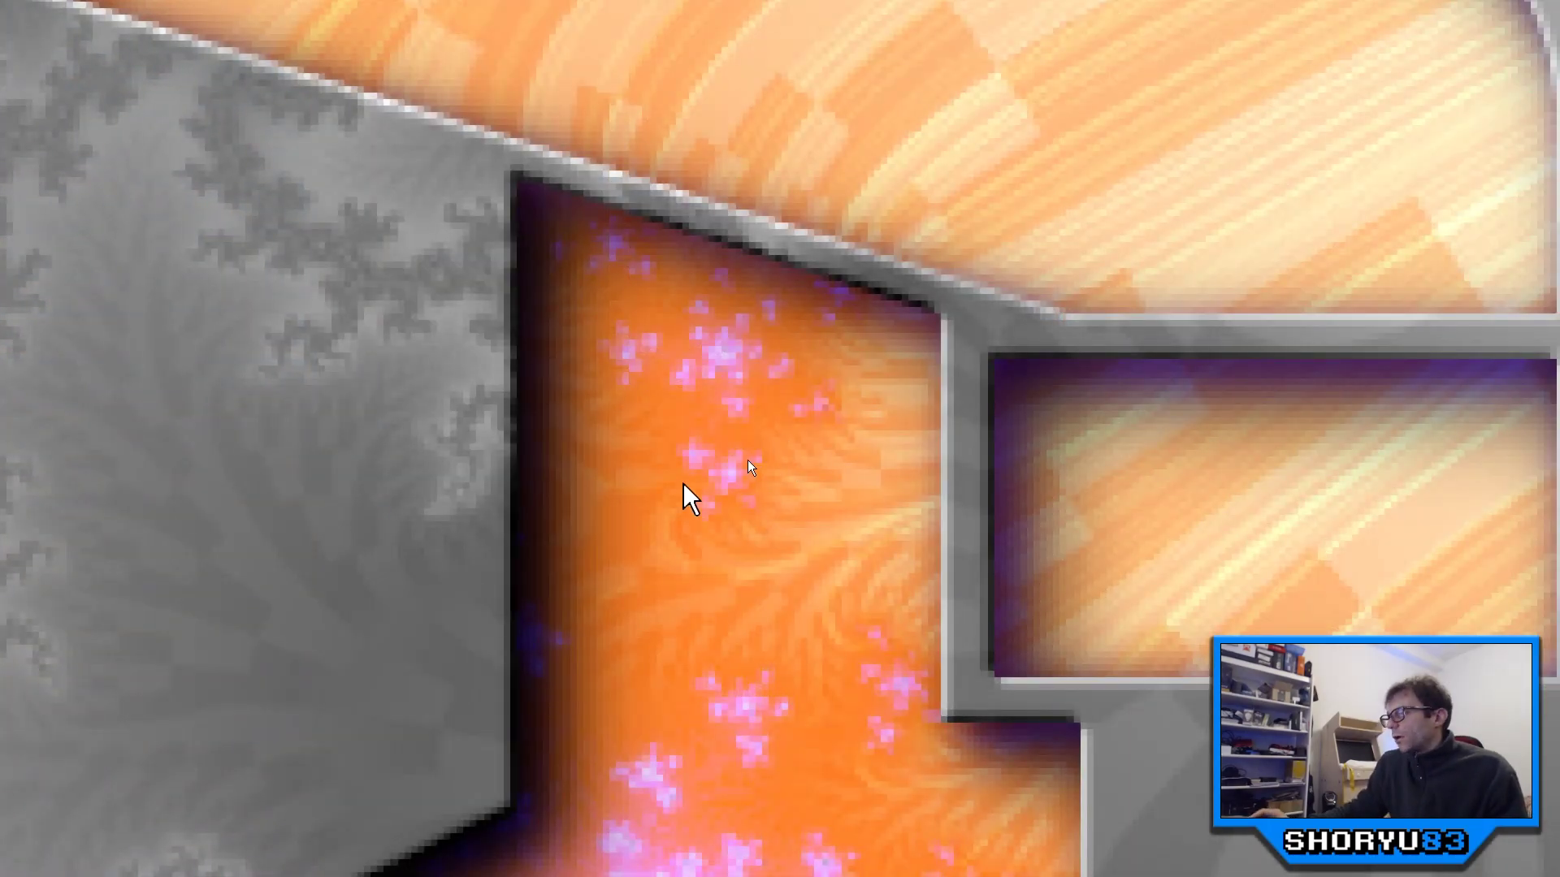
key(alt+Return)
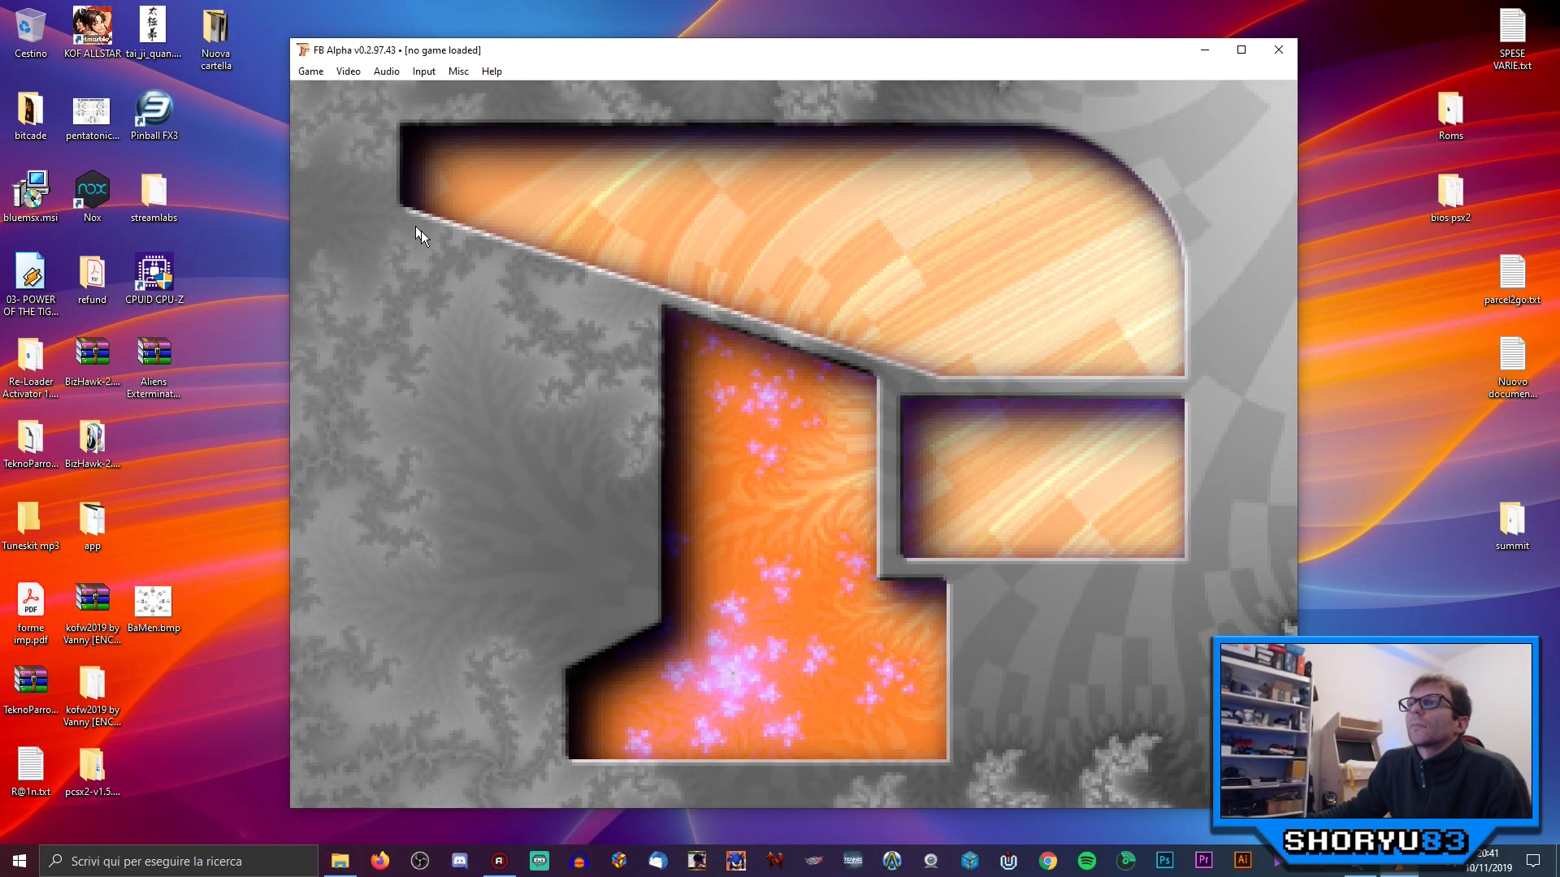
Step: Reopen the game selection list and examine the game title and ROM name in the details of Chicago Syndicate (USA, Bra)
click(311, 71)
click(333, 91)
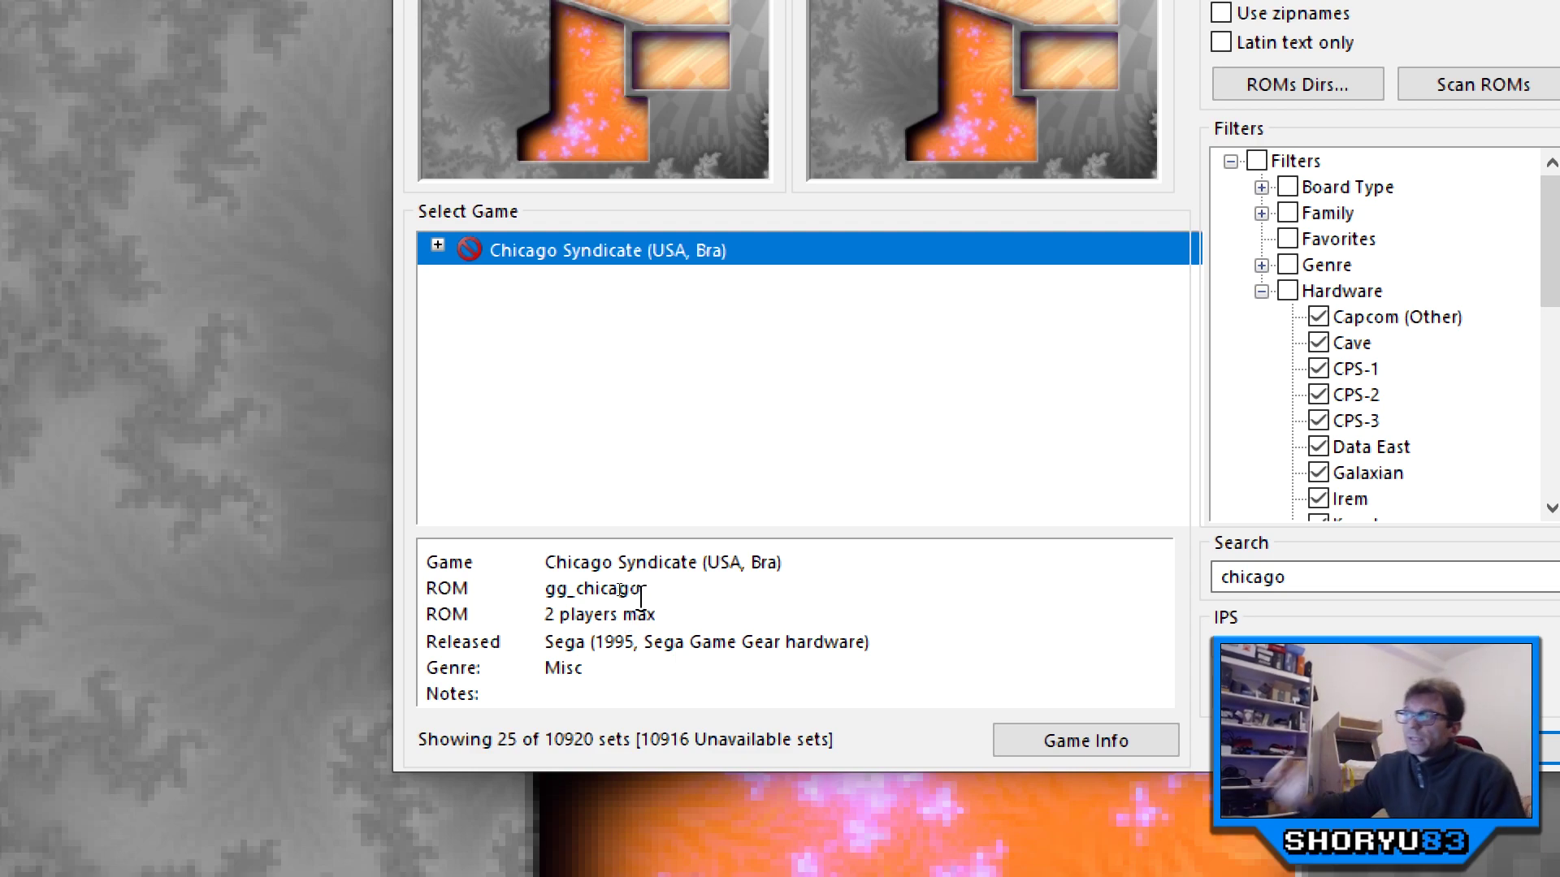
drag(547, 562, 785, 569)
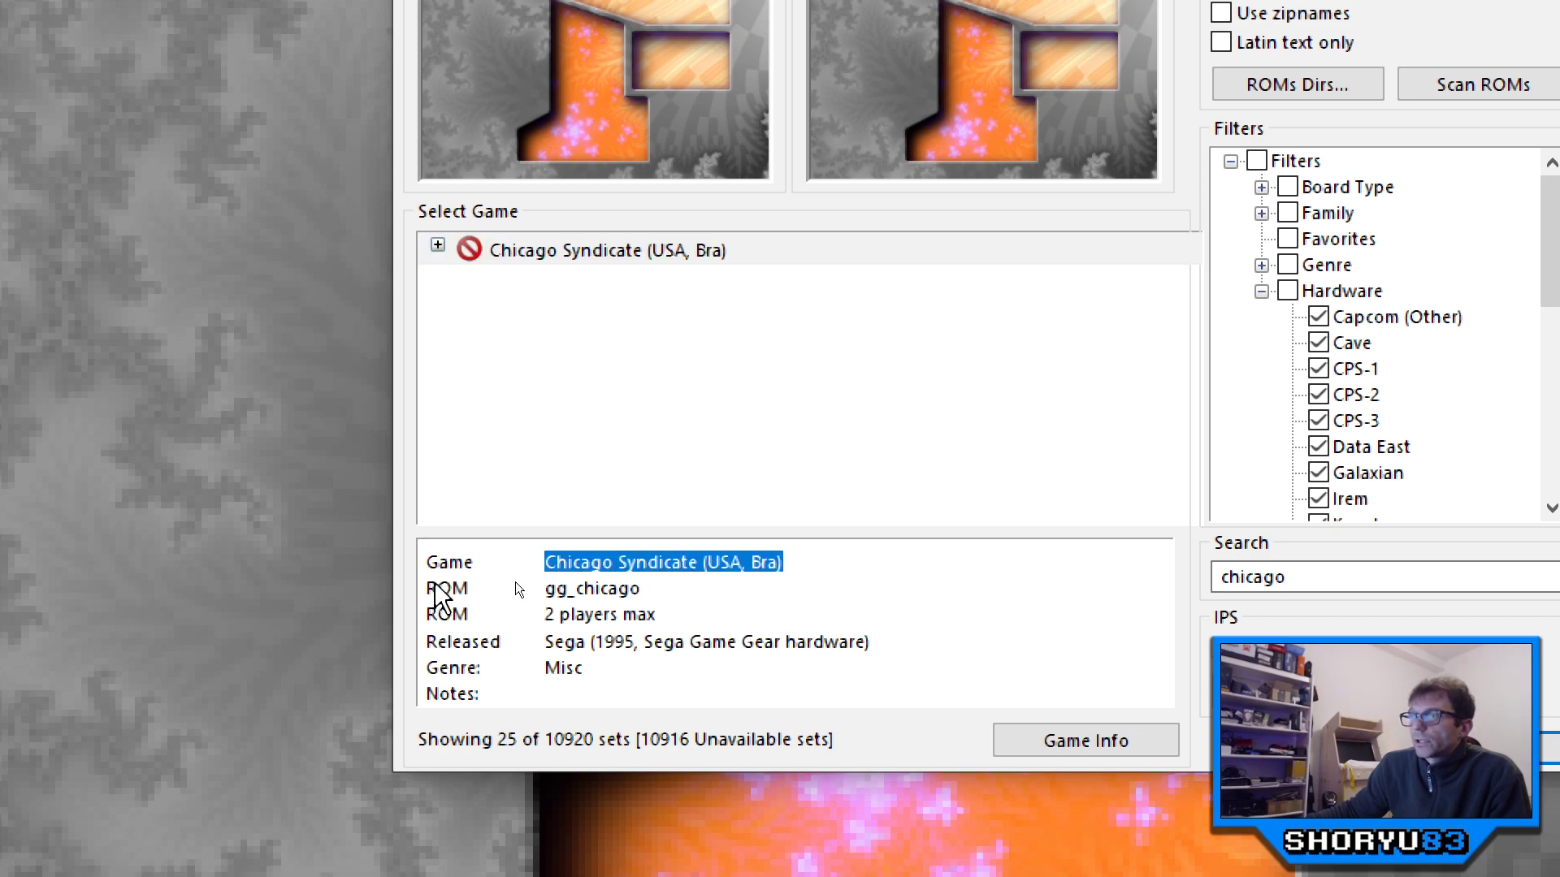
click(569, 593)
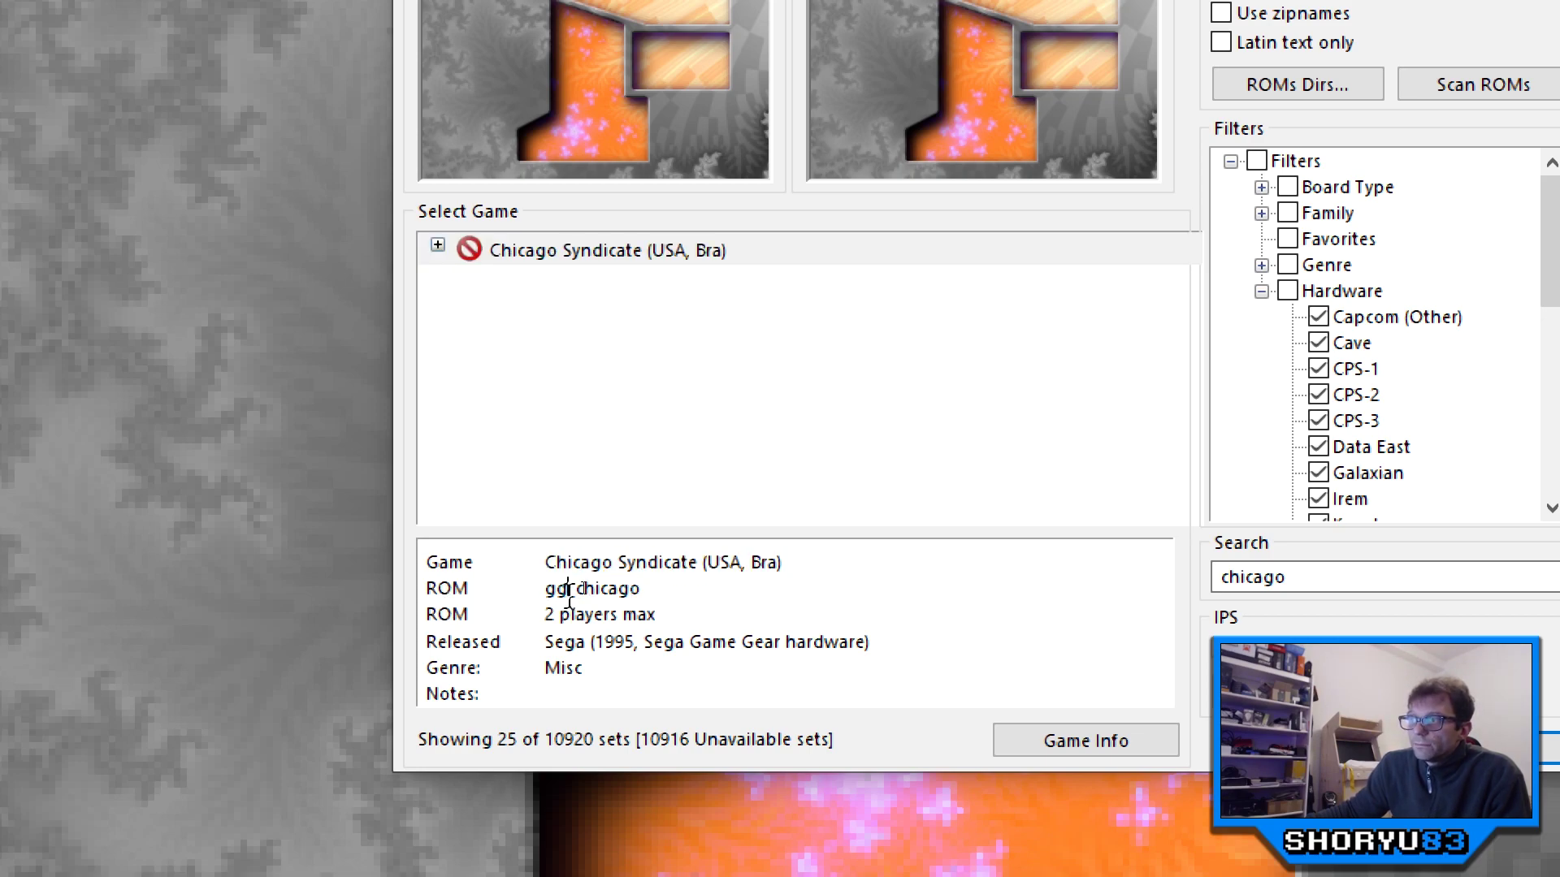
mouse_move(568, 591)
mouse_down()
mouse_move(635, 601)
mouse_move(544, 591)
mouse_up()
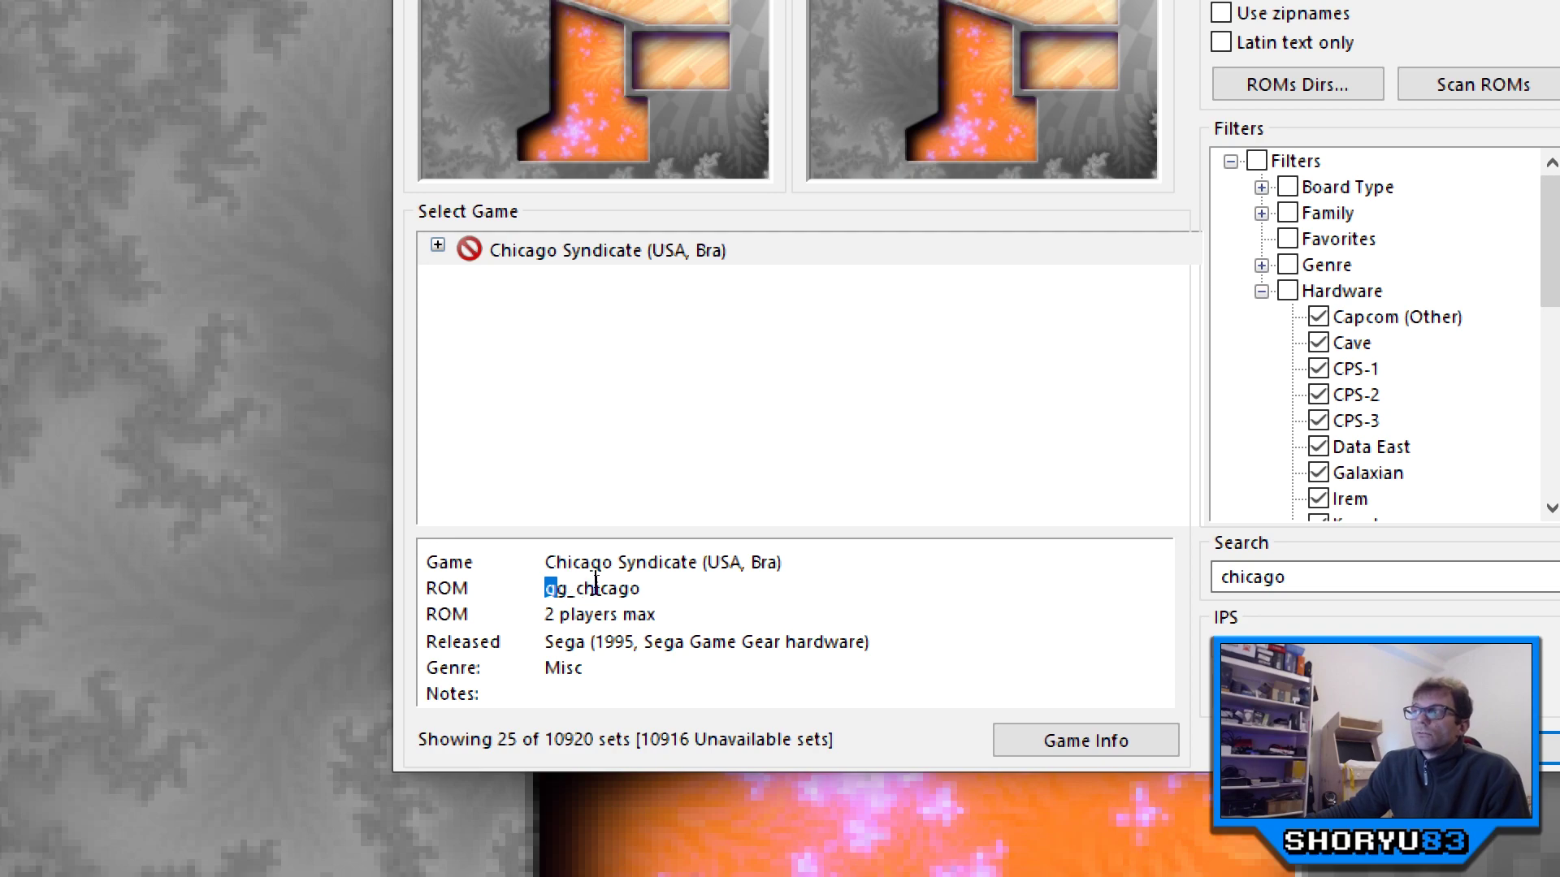
click(606, 587)
drag(592, 591, 648, 590)
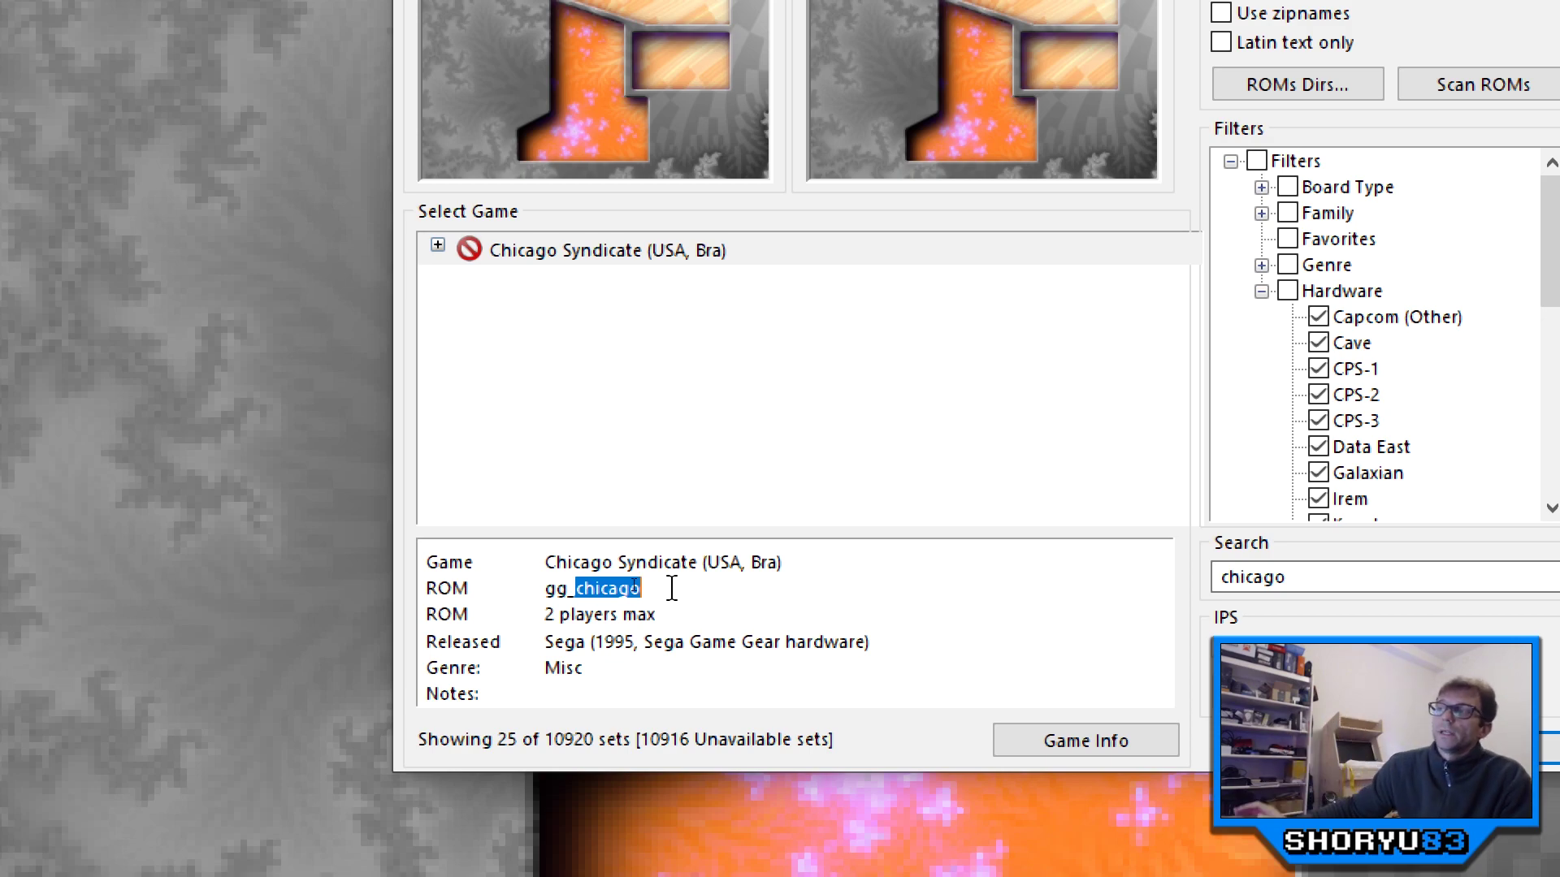
Step: Try loading Chicago Syndicate (USA, Bra) again to check which ROM file name the emulator expects, and dismiss the error
double_click(593, 254)
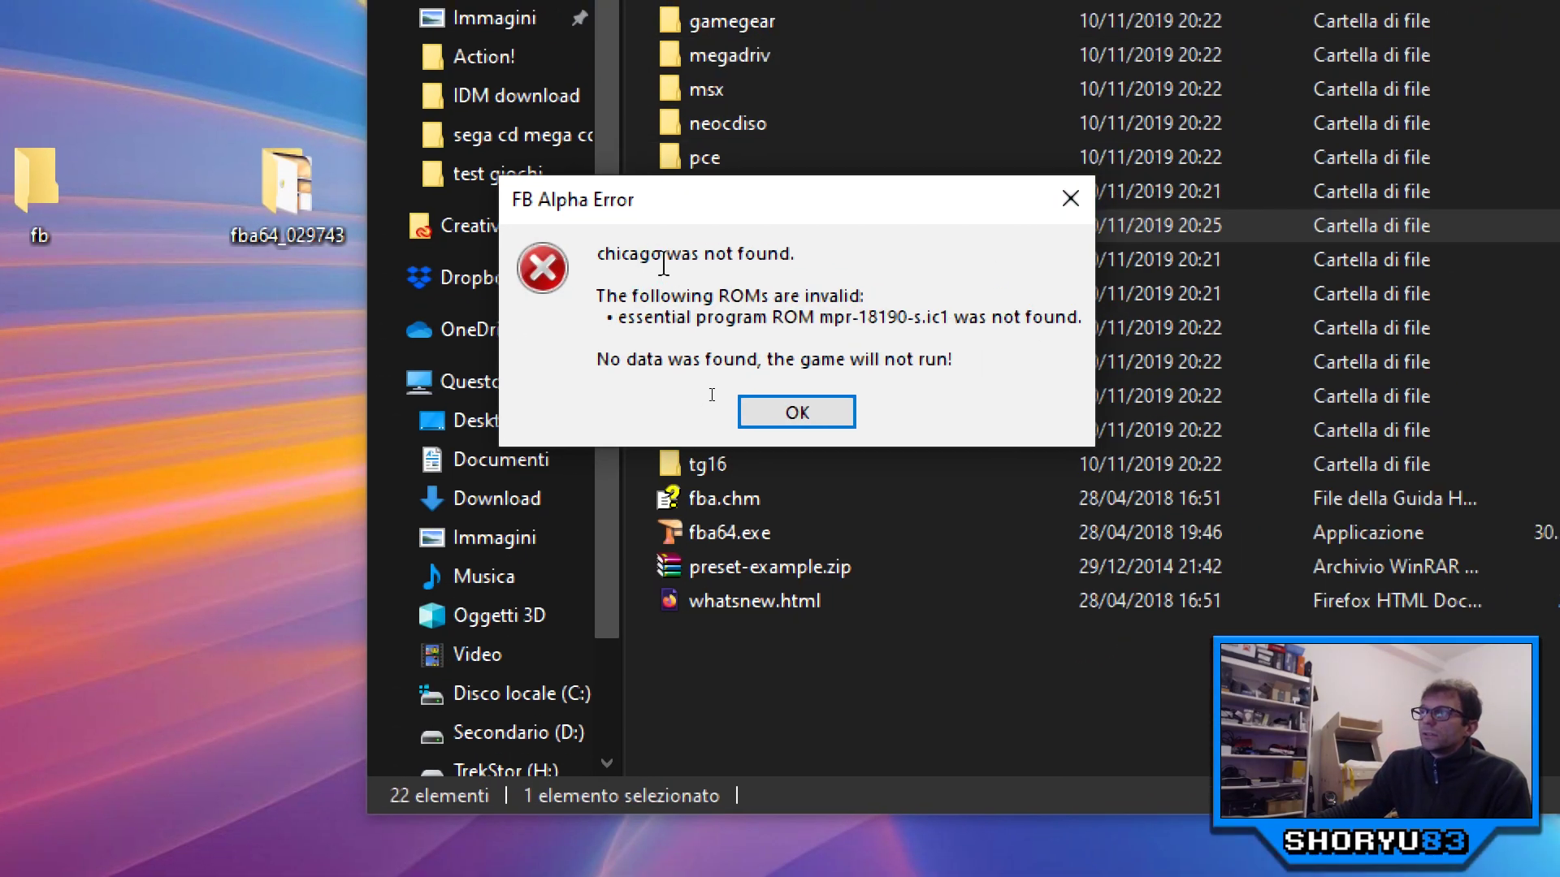
drag(662, 264, 605, 268)
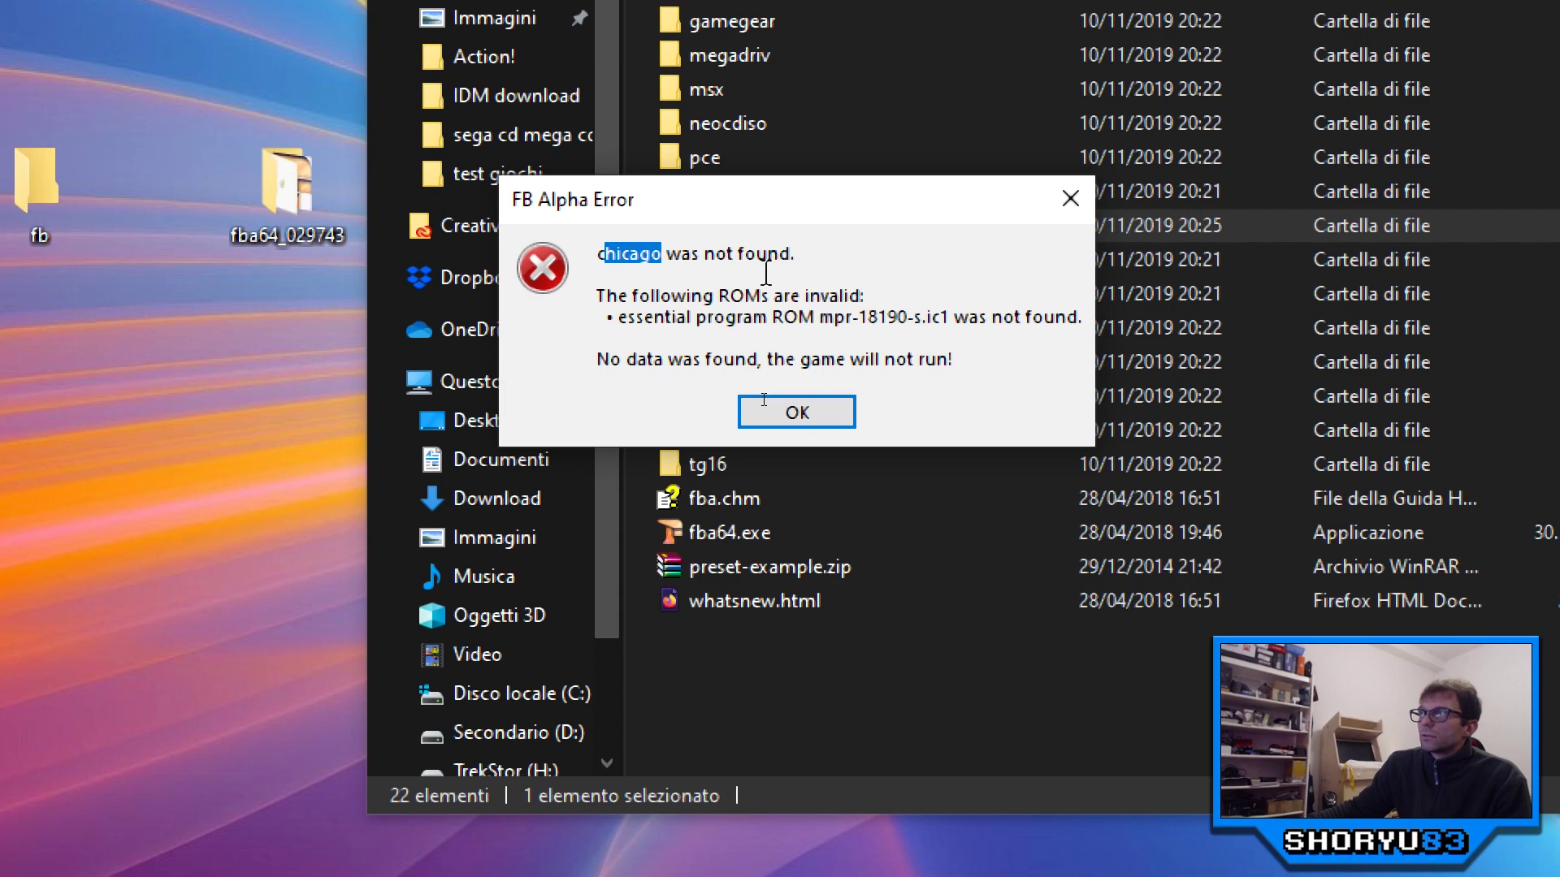
click(632, 266)
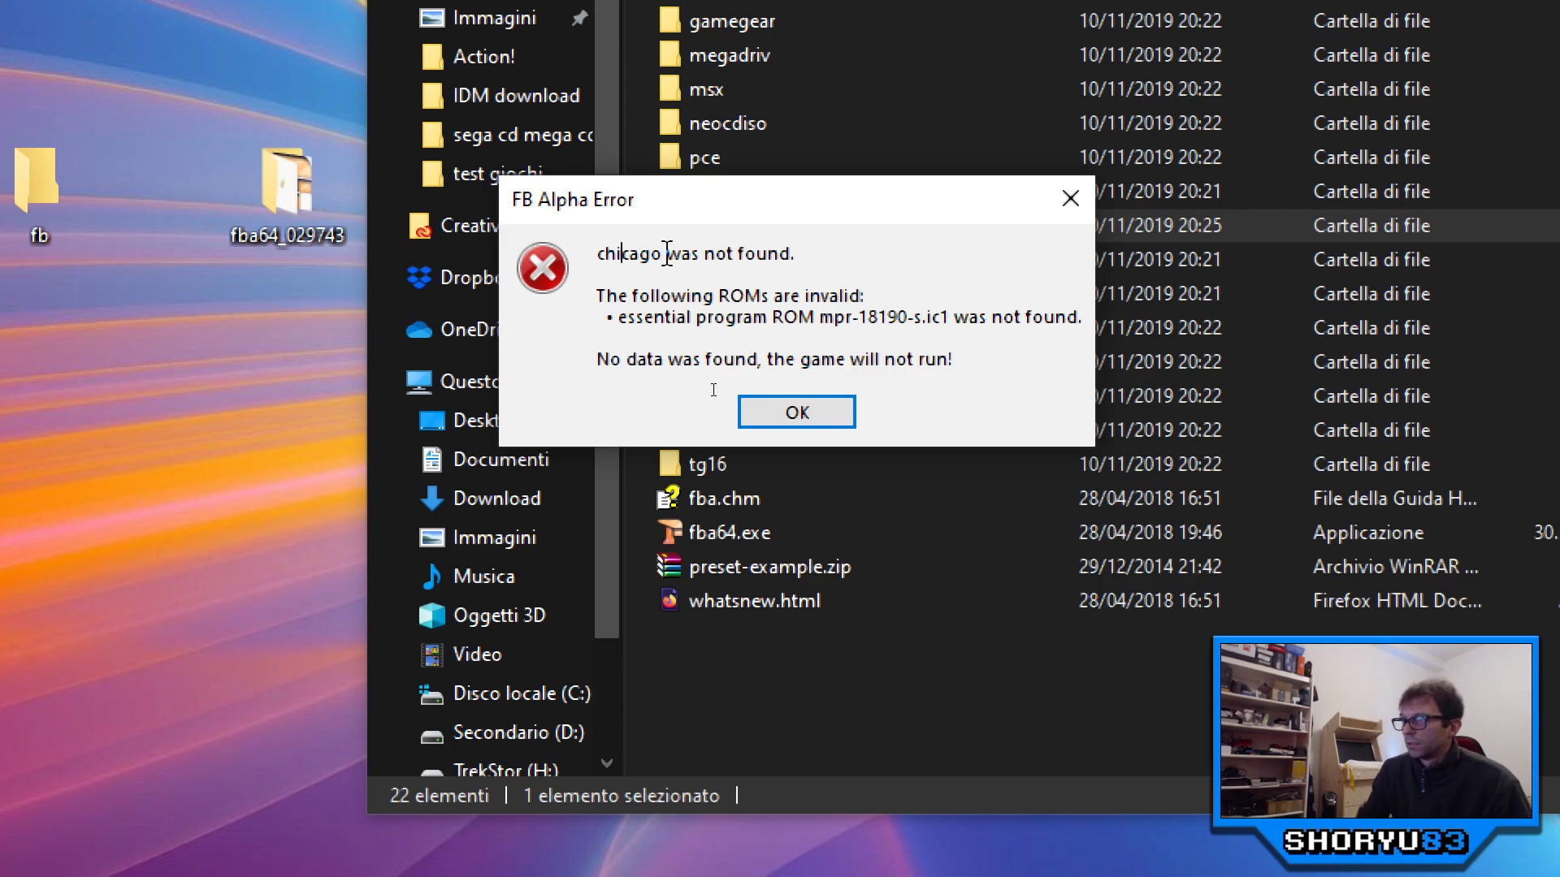
click(795, 412)
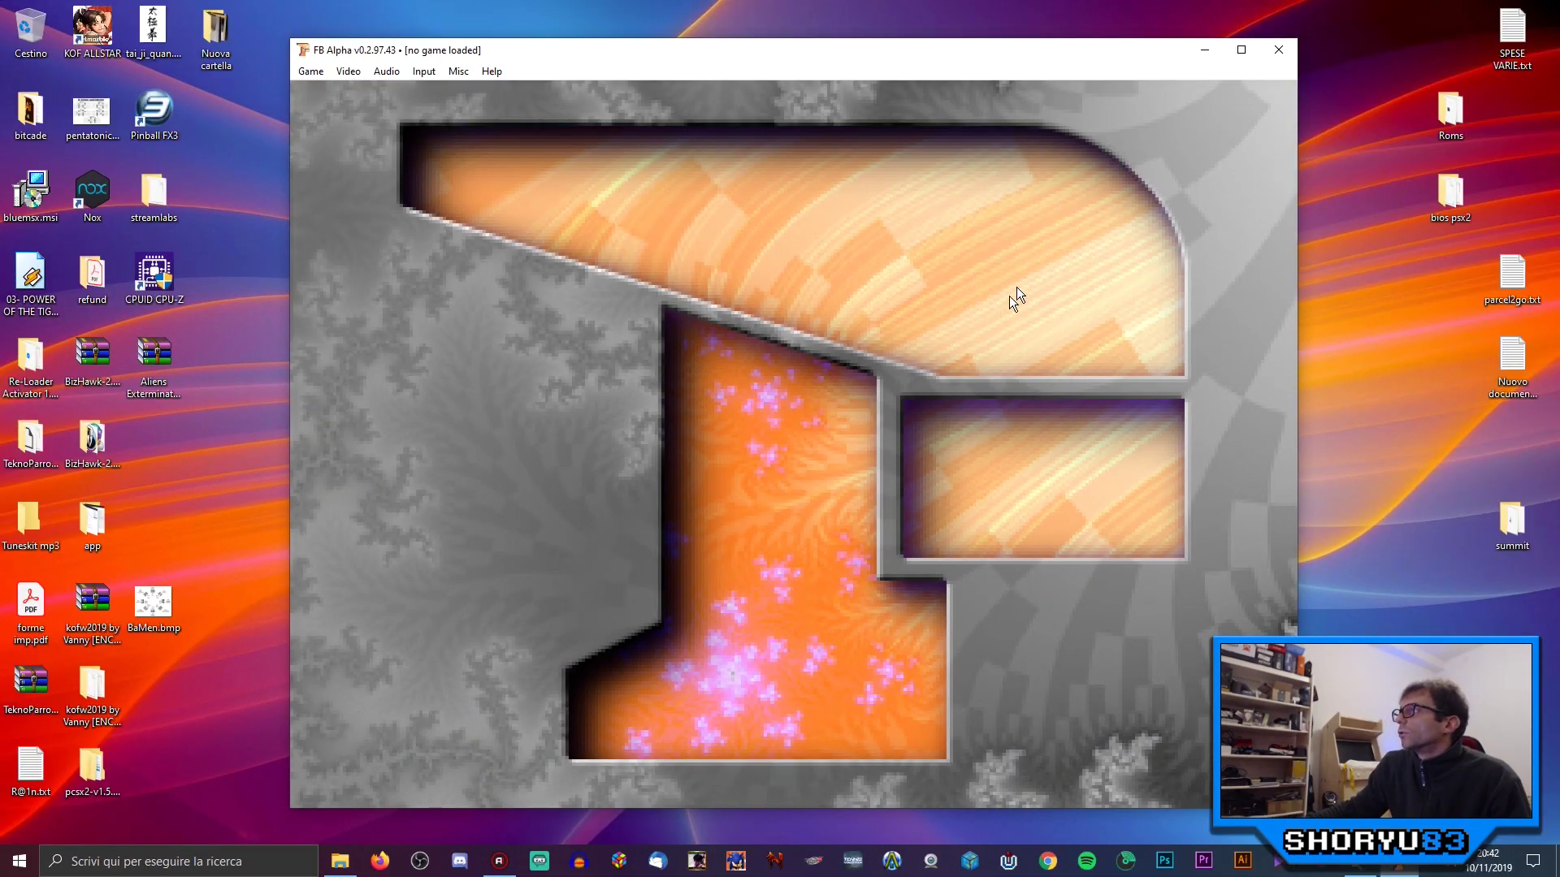
Step: Minimize the emulator, open the roms folder inside fba64_029743 and reposition the folder window on the desktop
click(1202, 52)
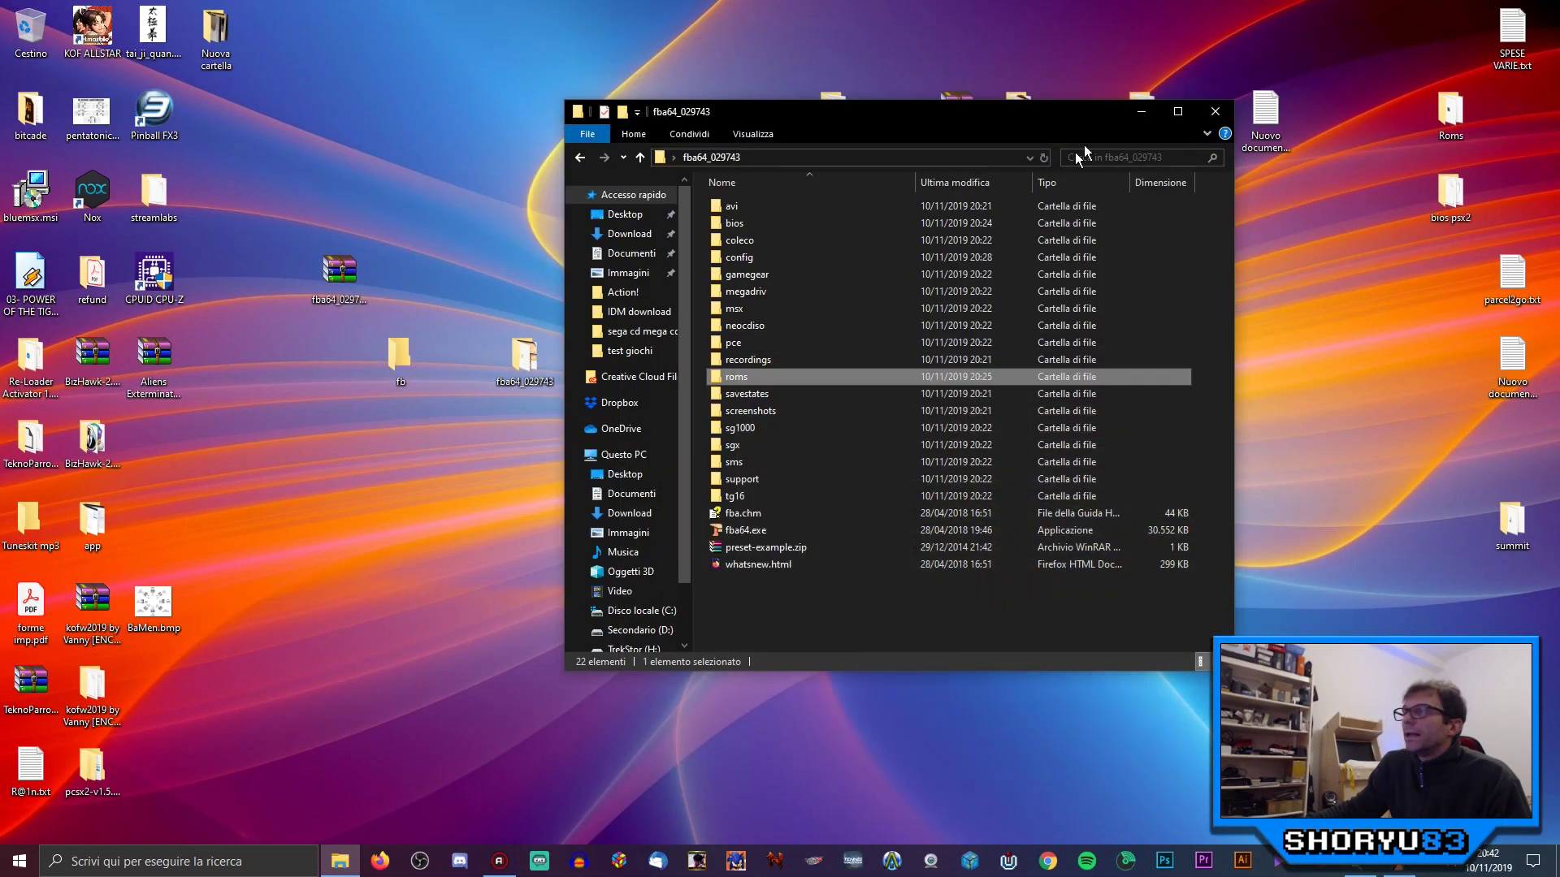
double_click(755, 379)
drag(824, 114, 594, 140)
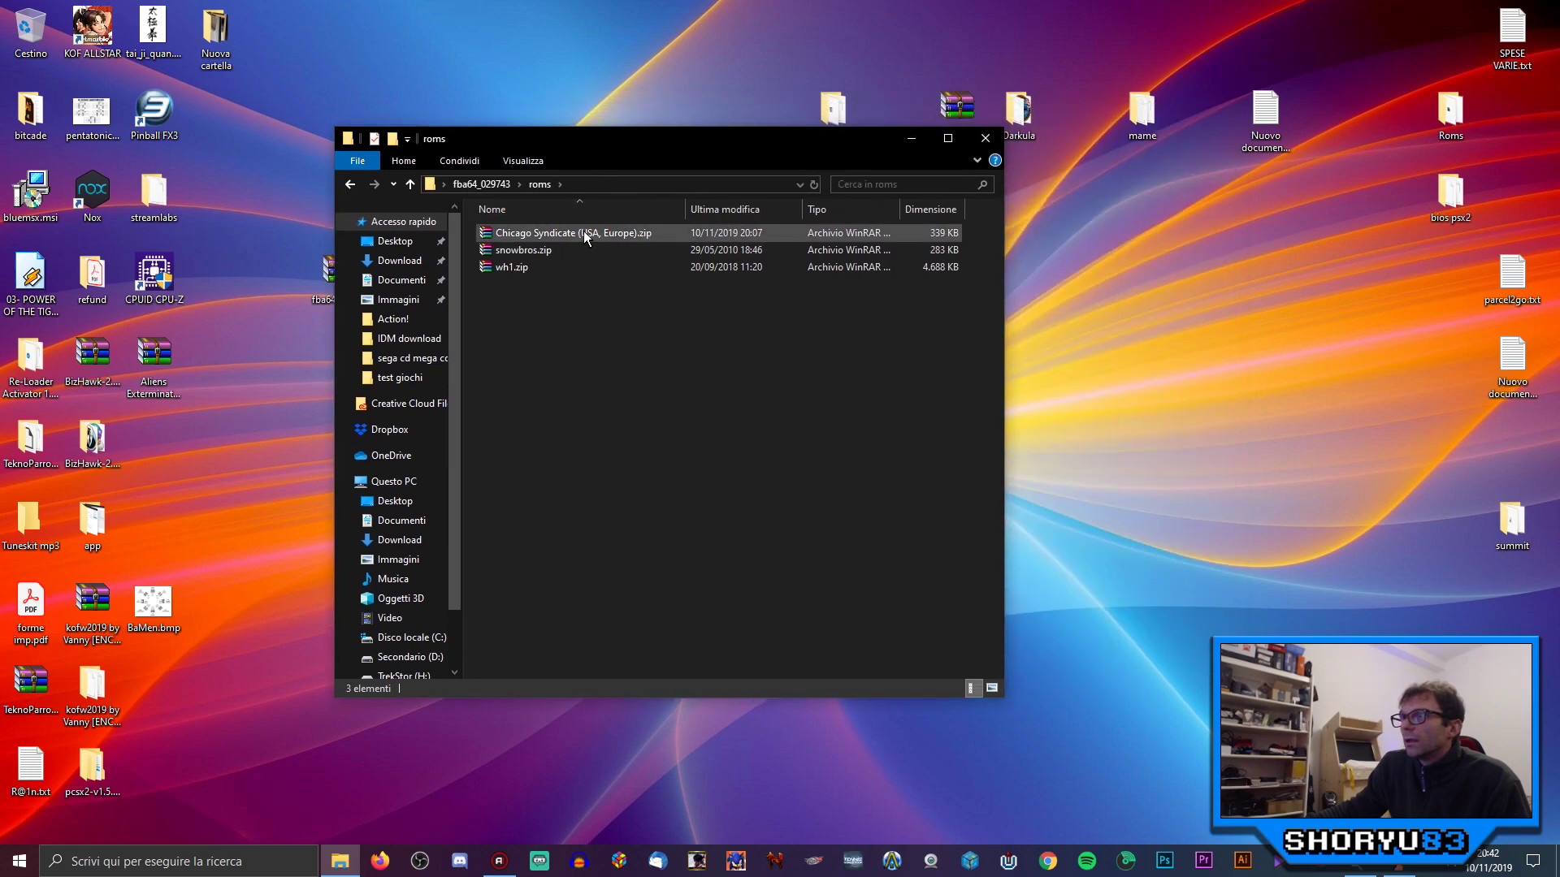
Step: Rename the Chicago Syndicate (USA, Europe).zip file to chicago.zip
click(532, 234)
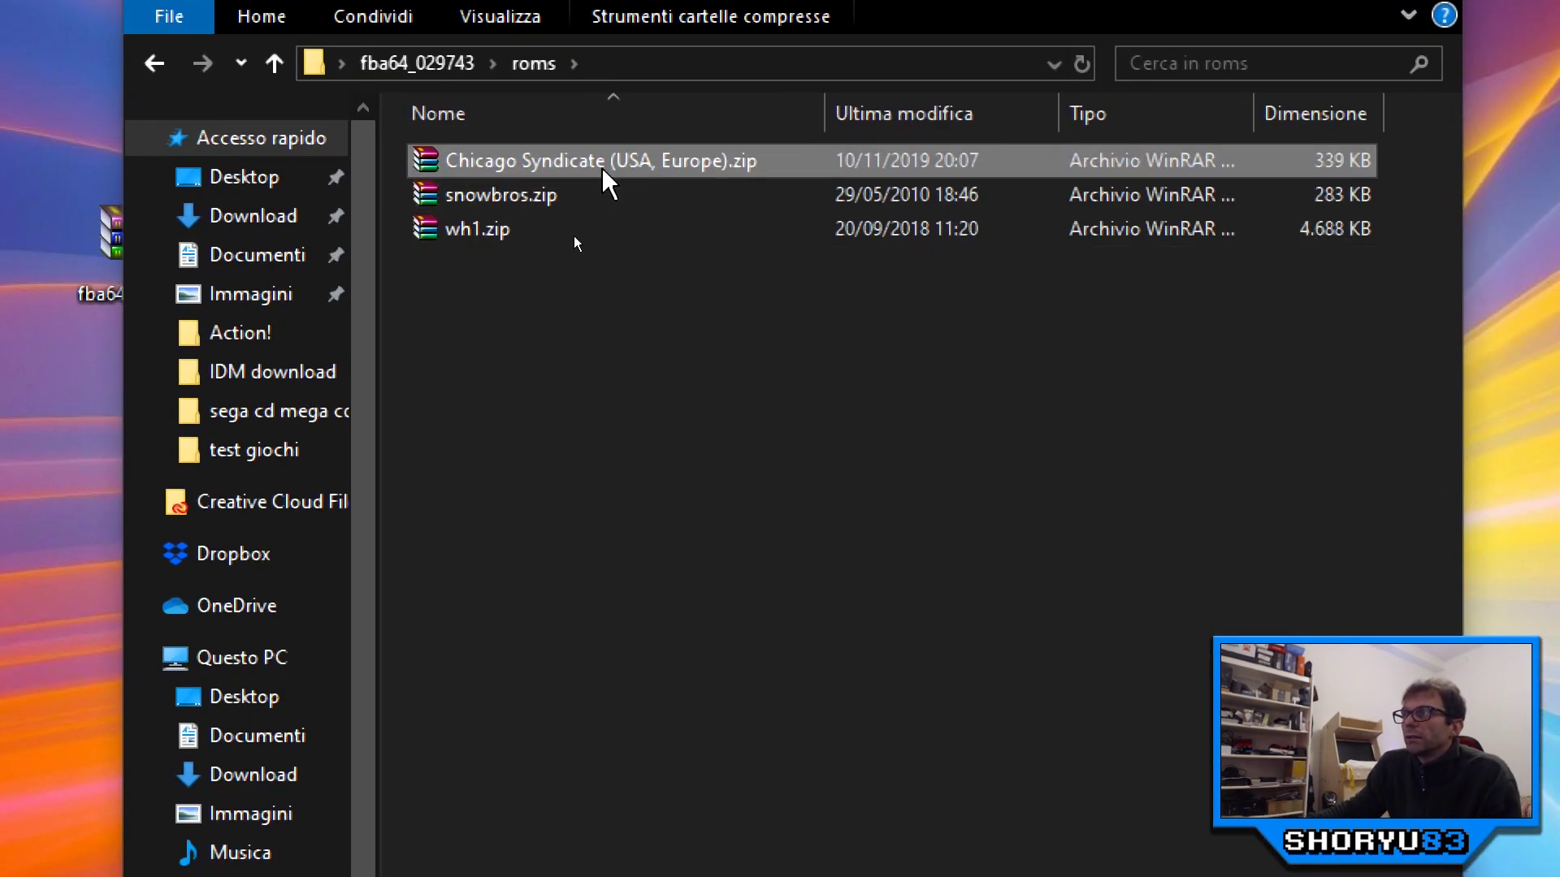
click(604, 178)
drag(518, 160, 723, 173)
key(BackSpace)
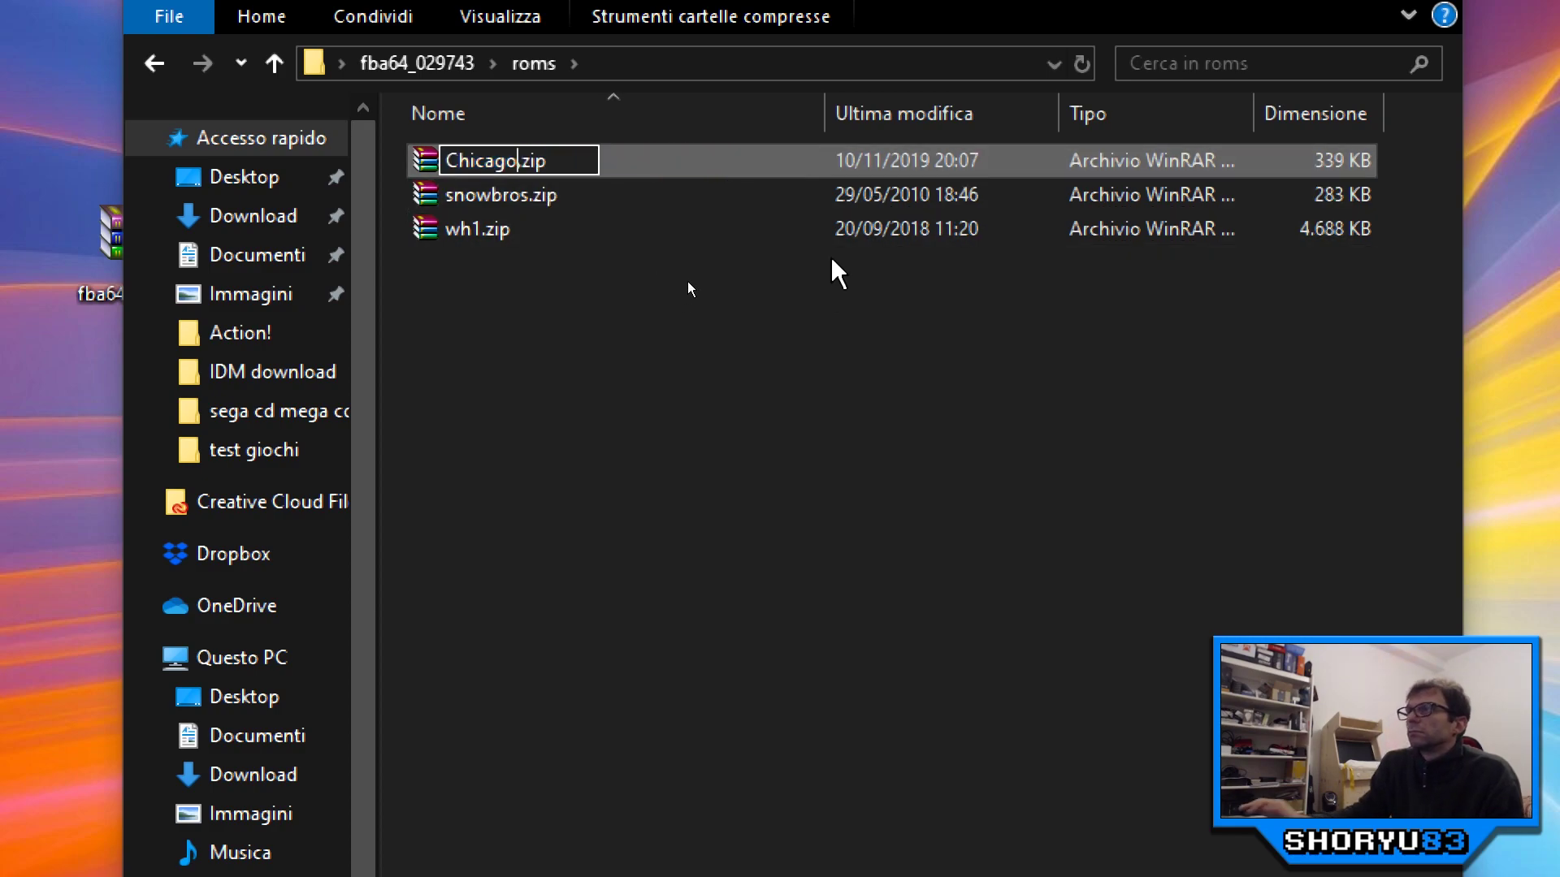
click(459, 160)
key(BackSpace)
text(c)
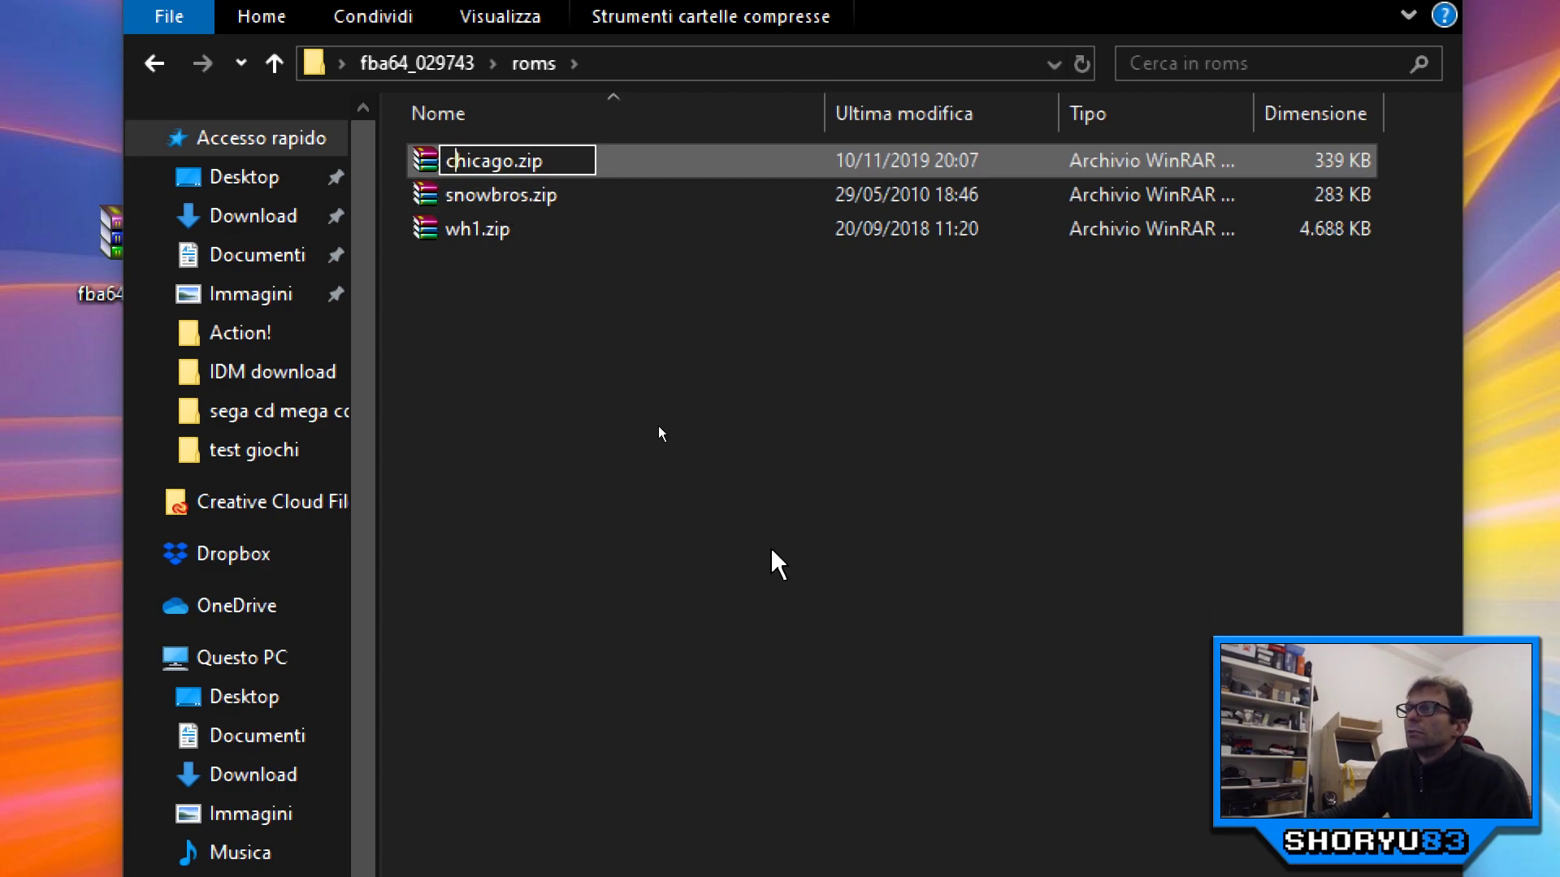
key(Return)
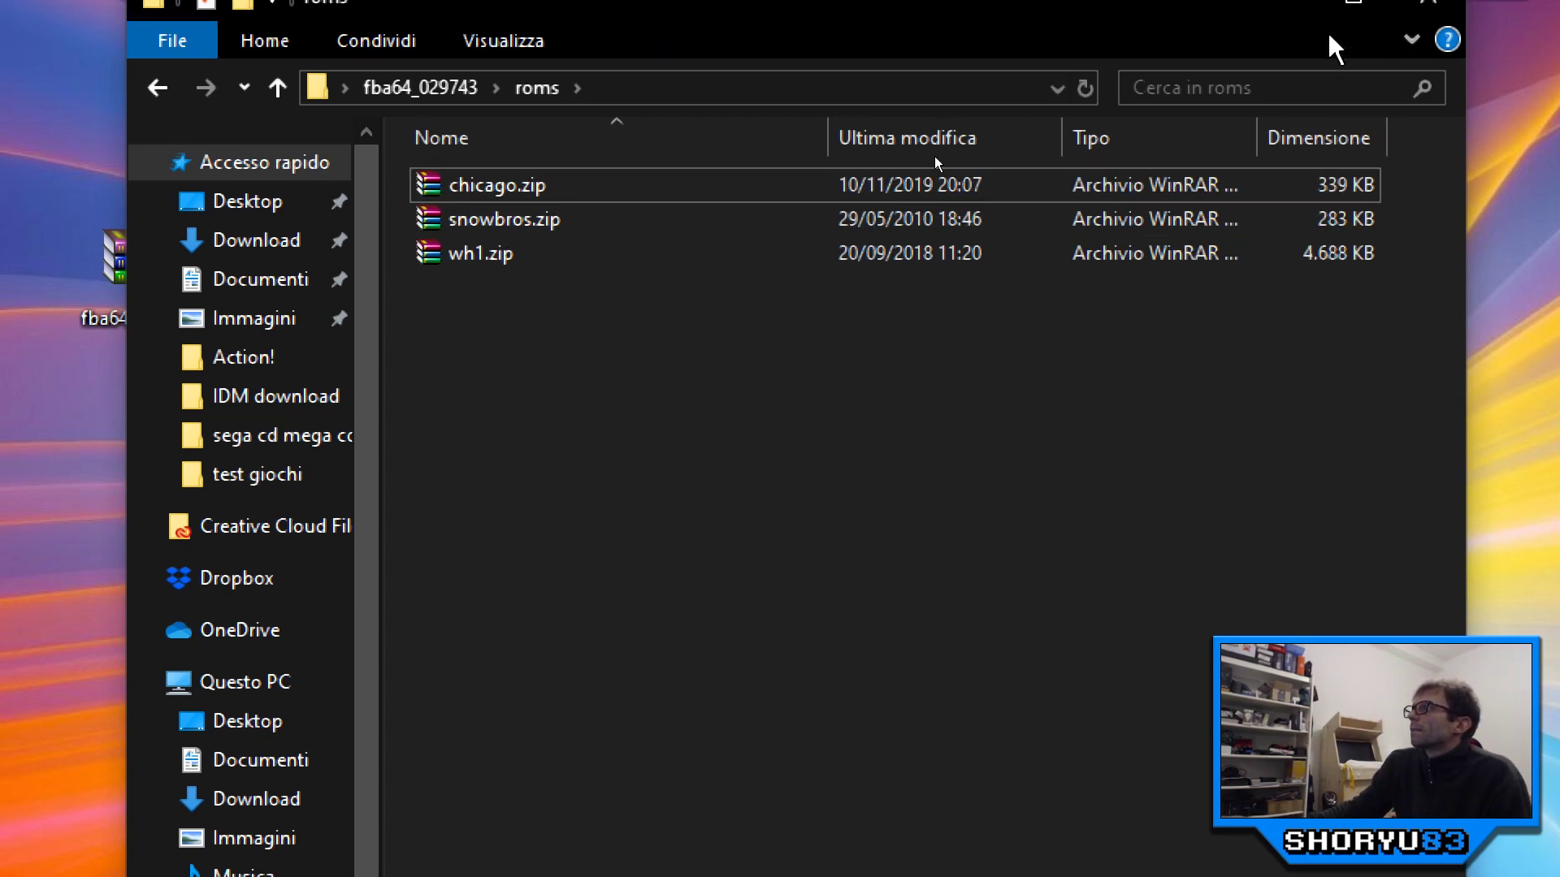
Step: Start fba64.exe from the fba64_029743 folder and open its game selection list
click(277, 87)
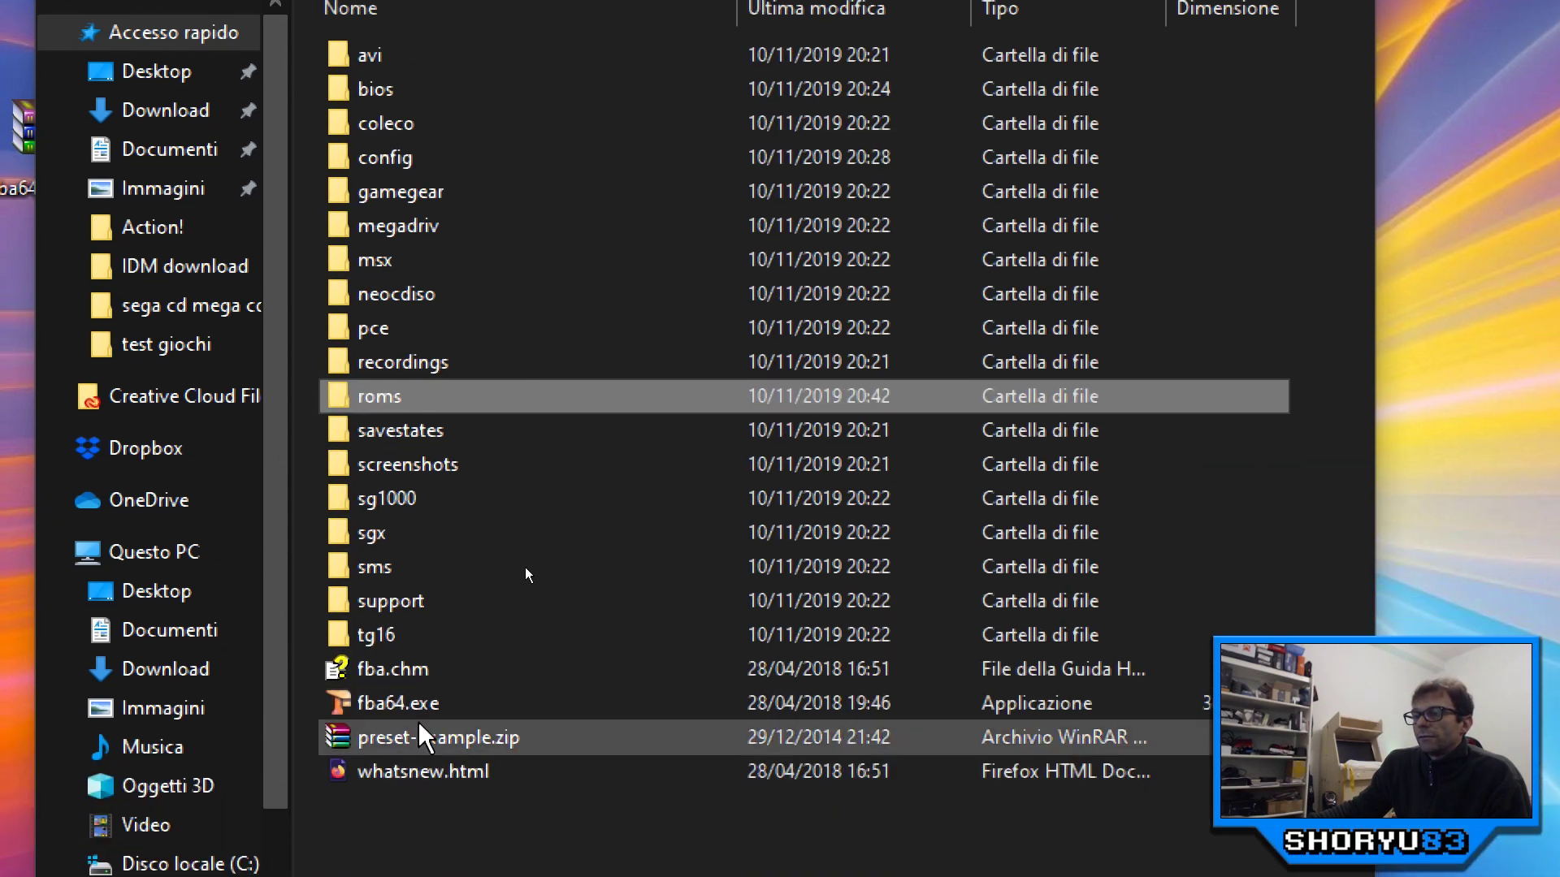
click(426, 861)
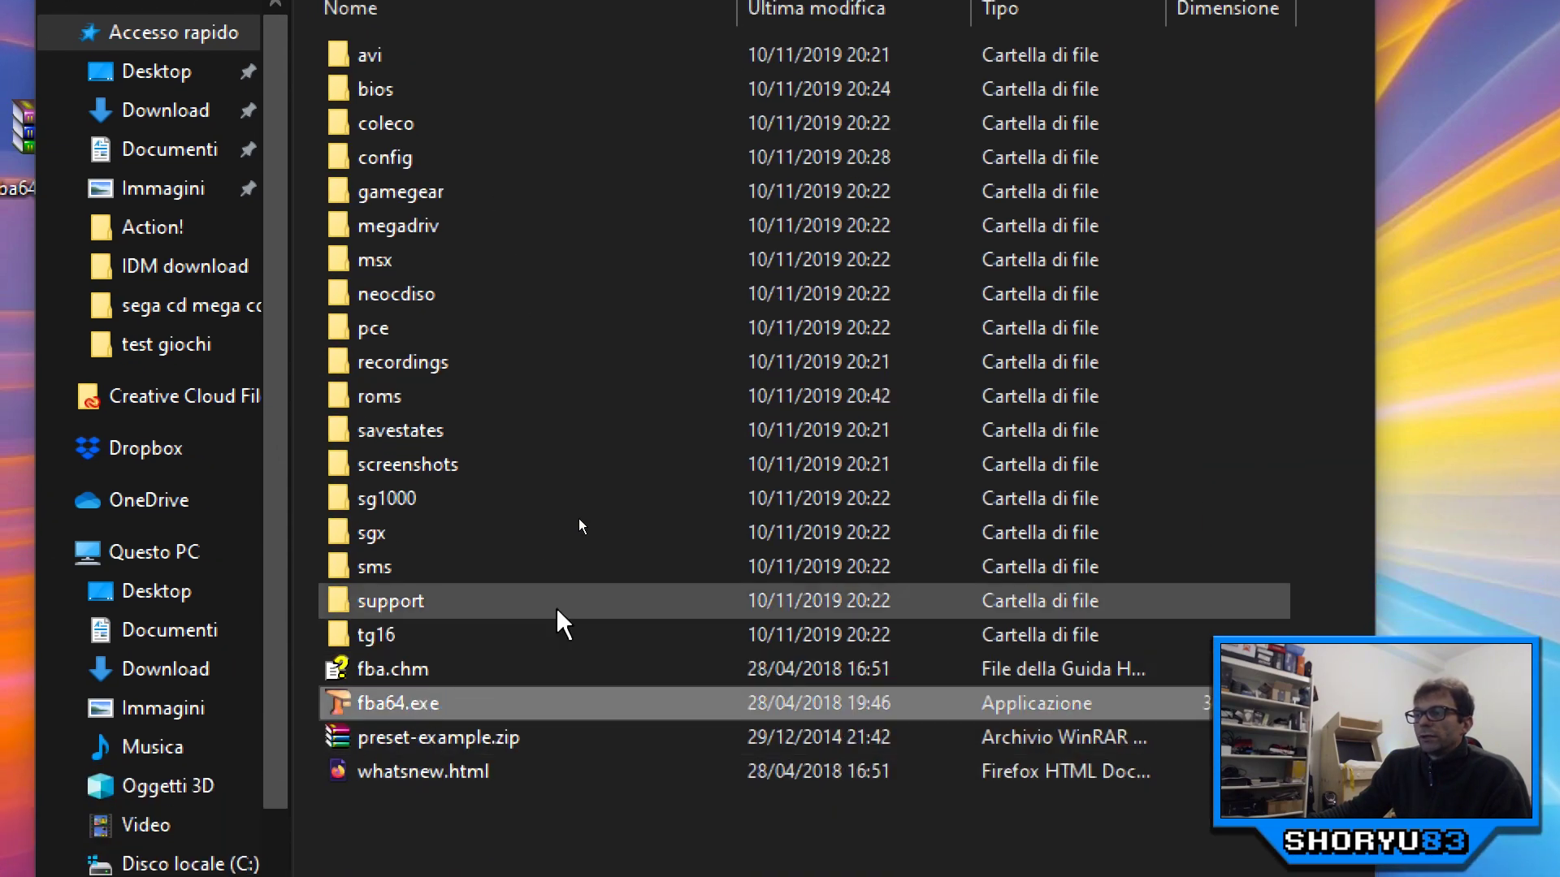
double_click(457, 700)
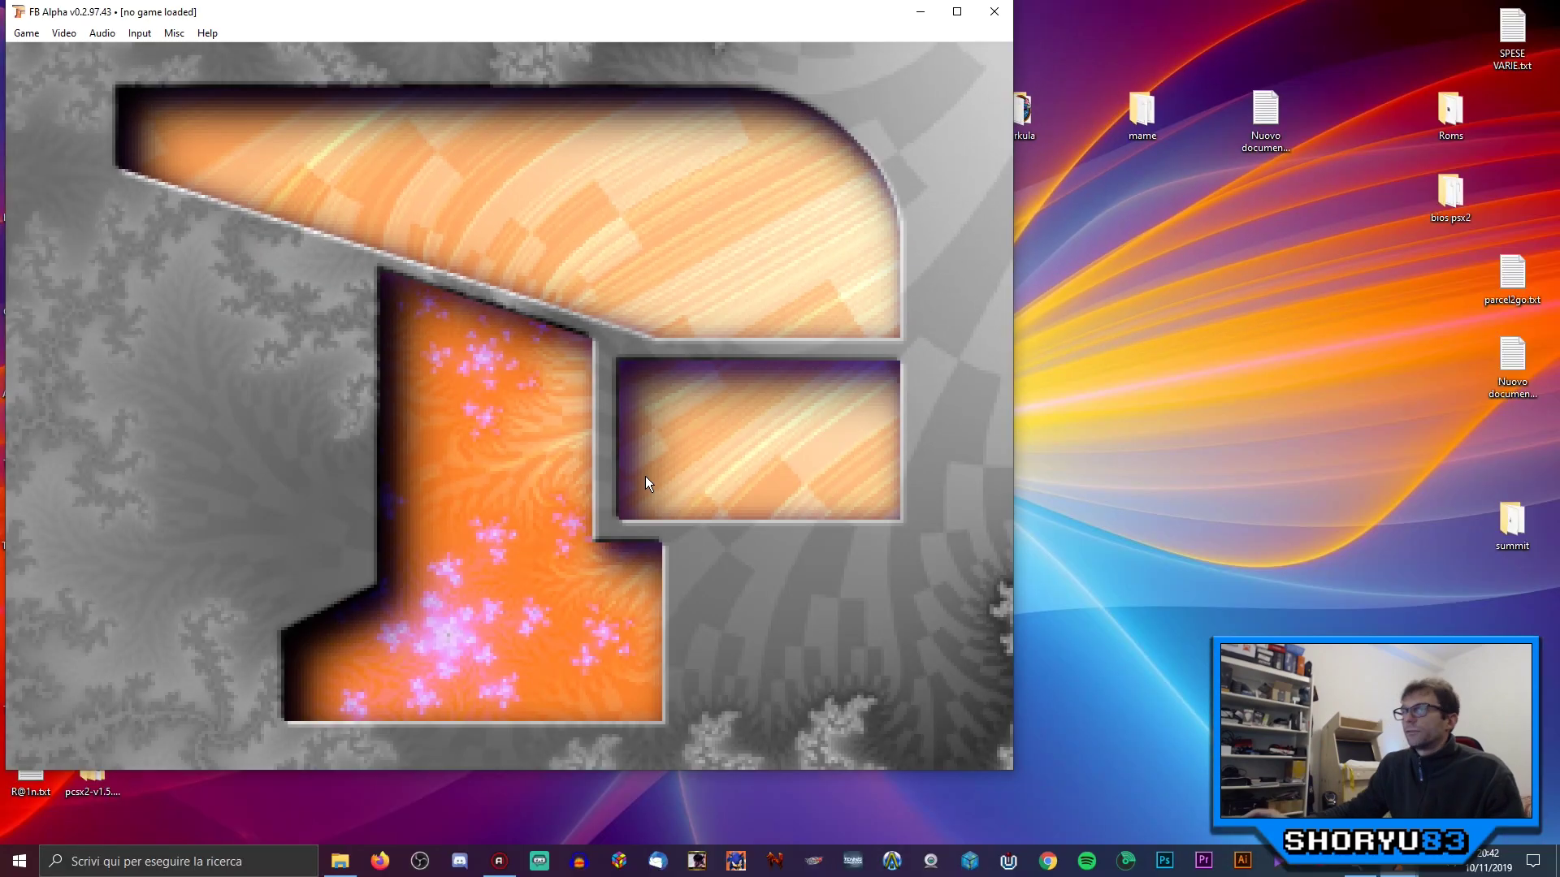
drag(345, 16, 486, 46)
click(167, 63)
click(248, 81)
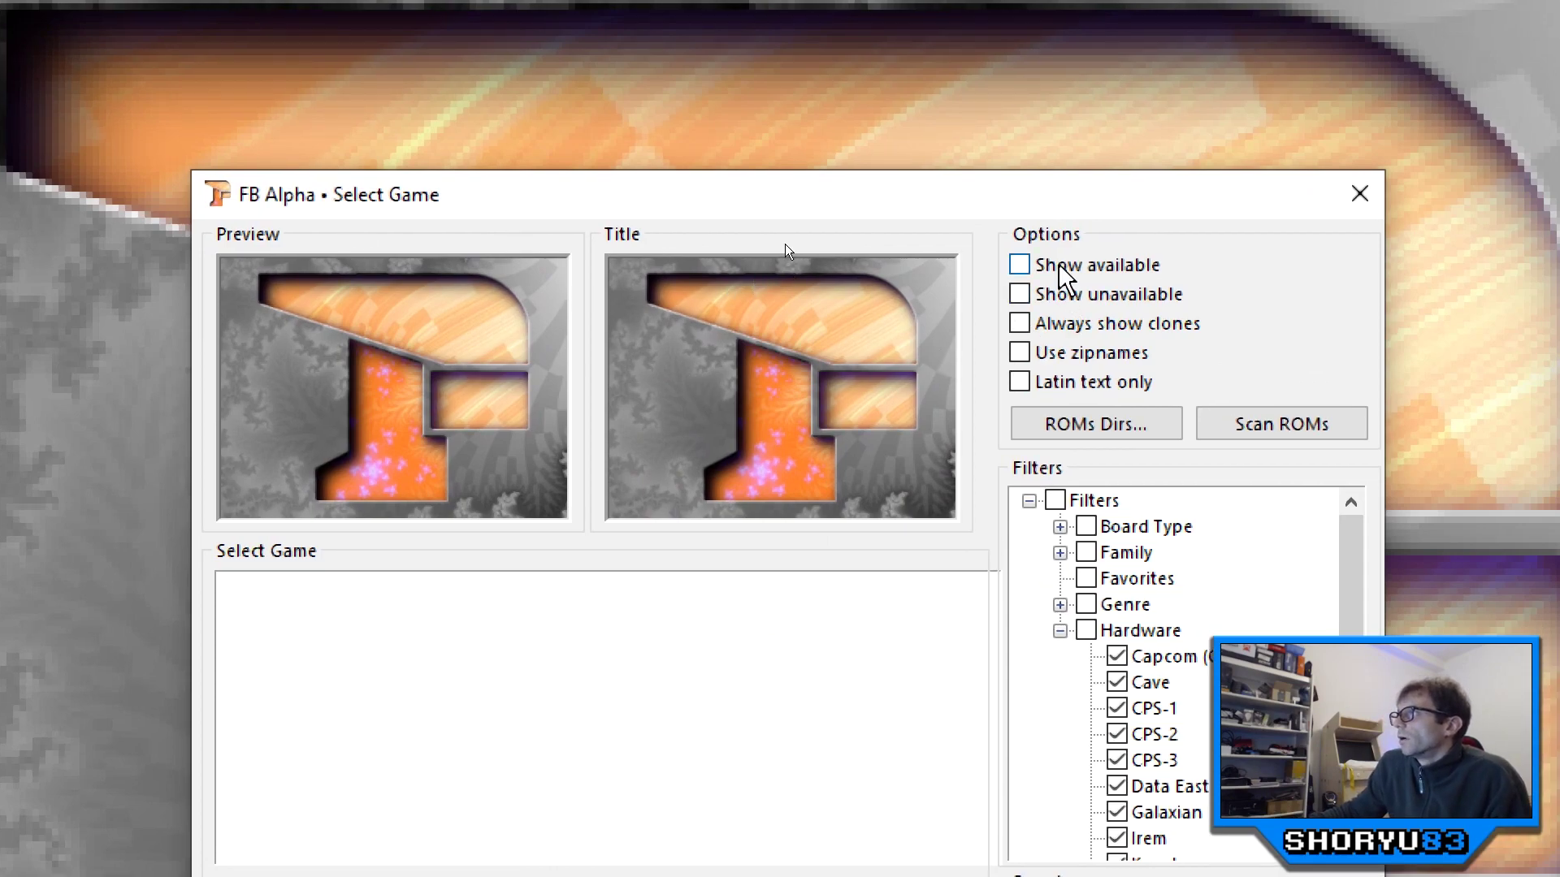
Step: Enable showing available games and rescan the ROMs
click(1058, 264)
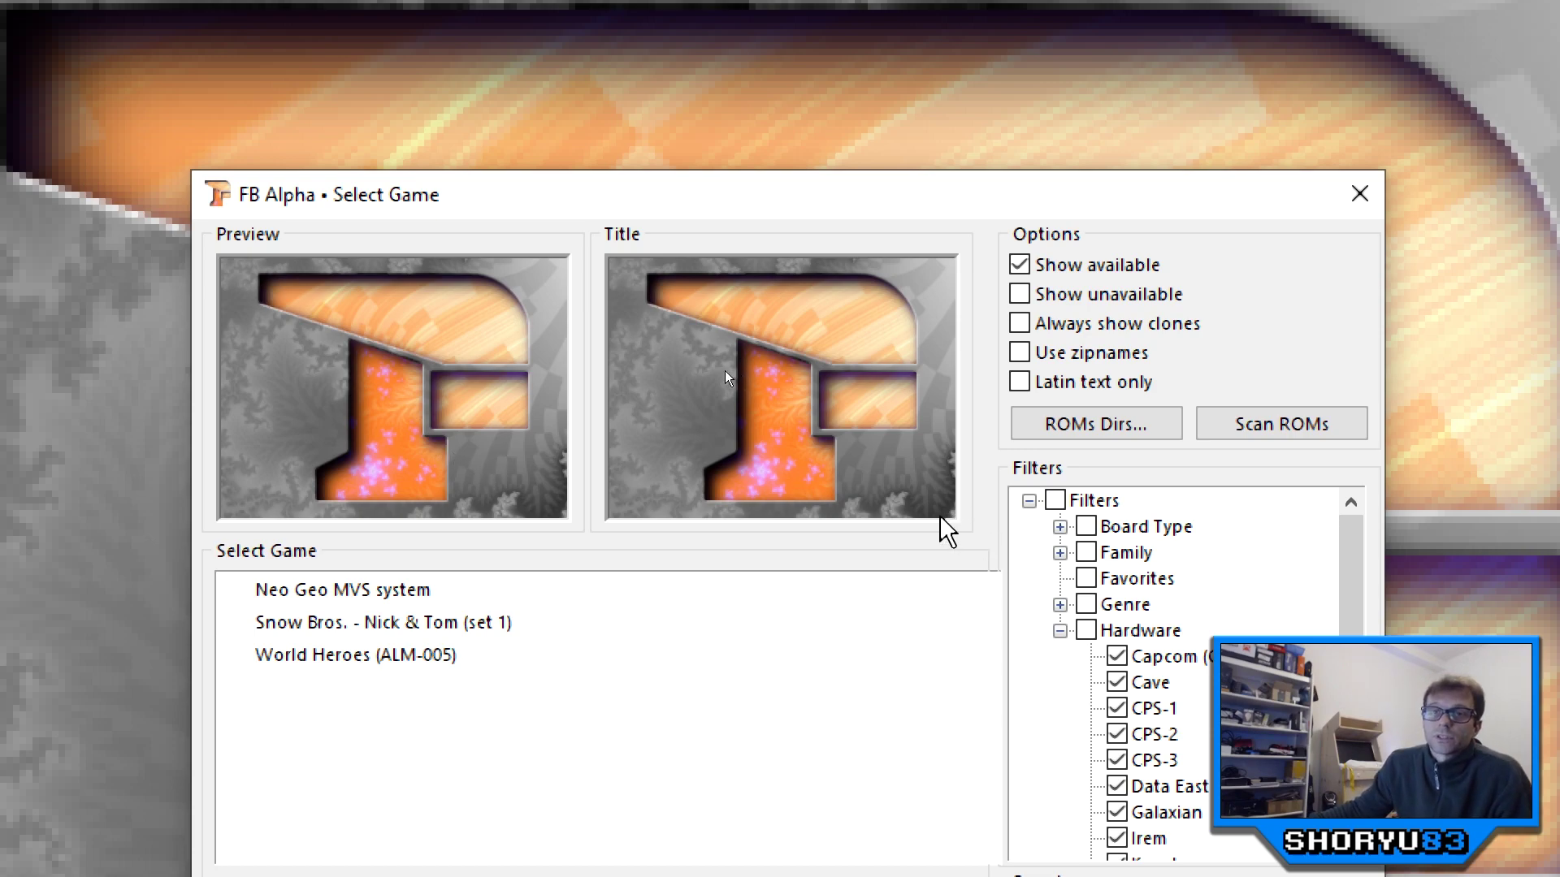
click(1300, 434)
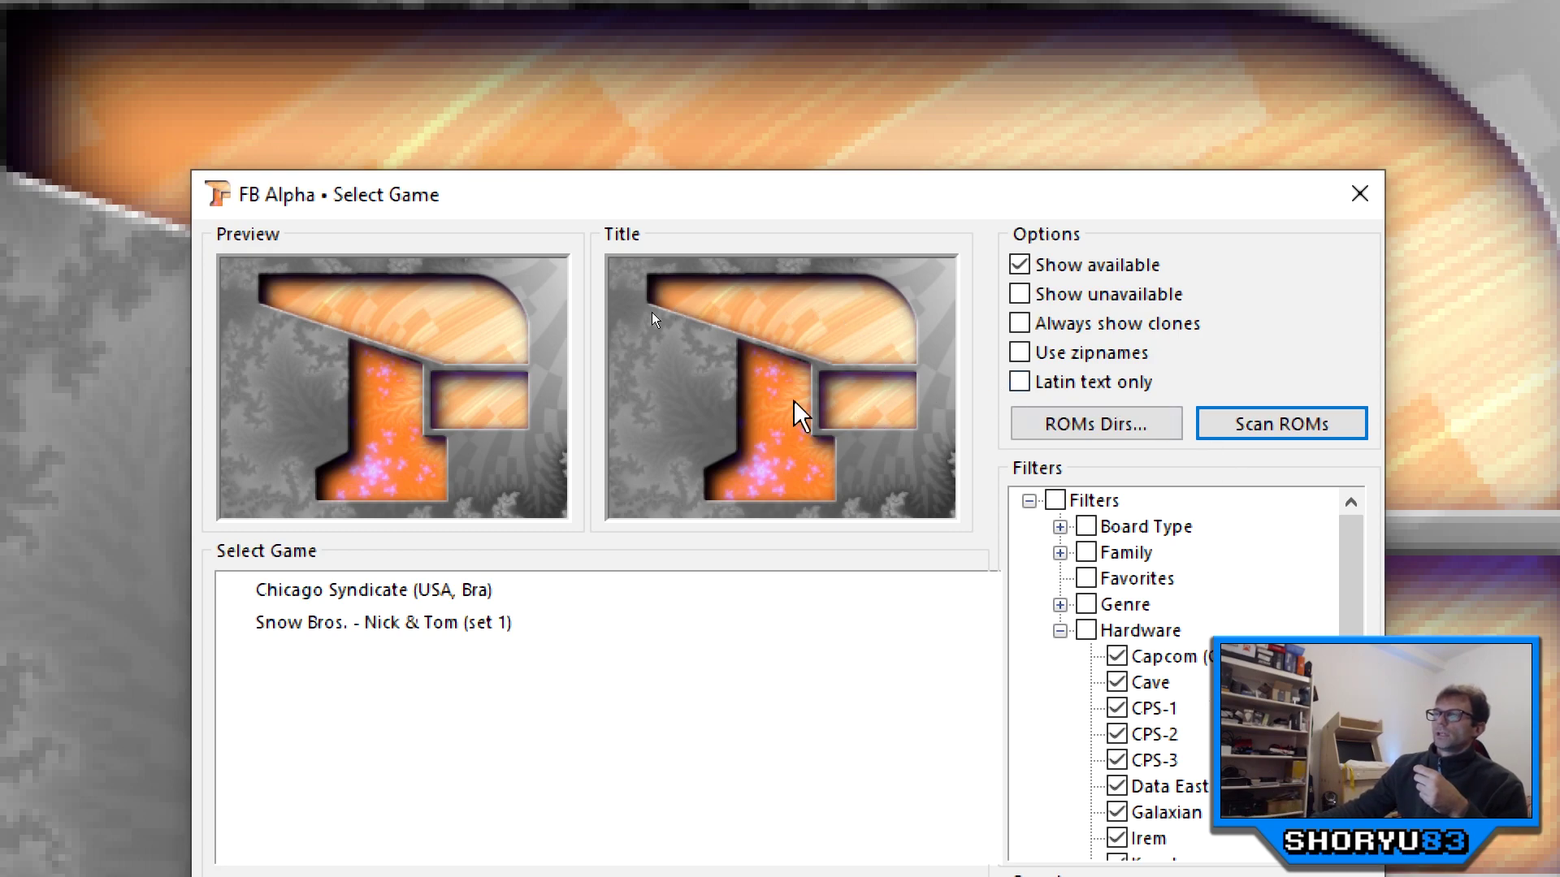
Step: Select Chicago Syndicate (USA, Bra) among the available games and load it
click(418, 597)
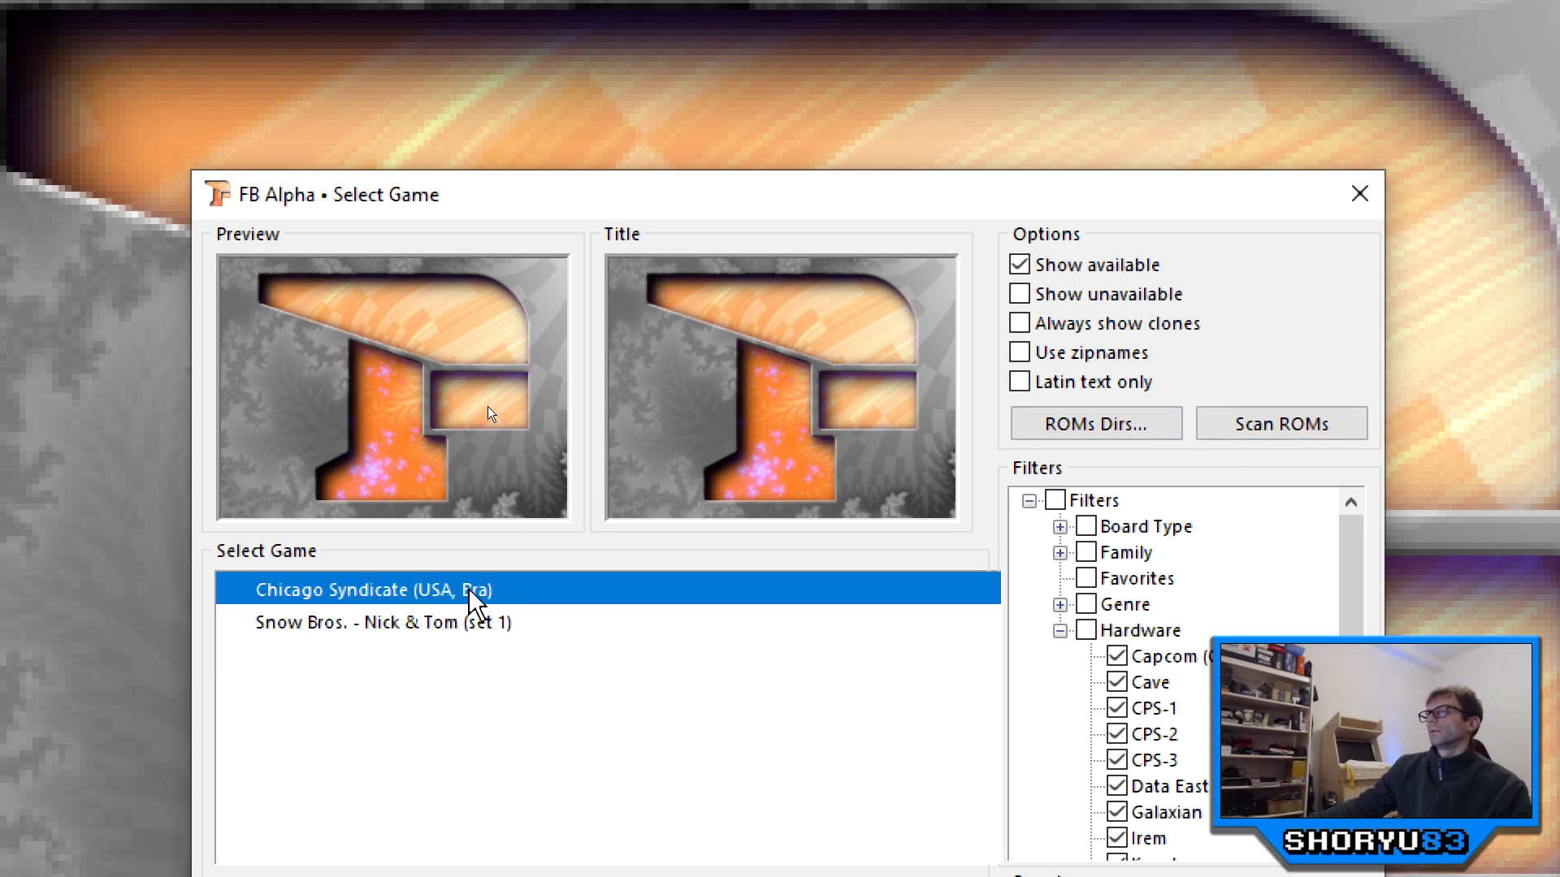
click(504, 623)
click(488, 592)
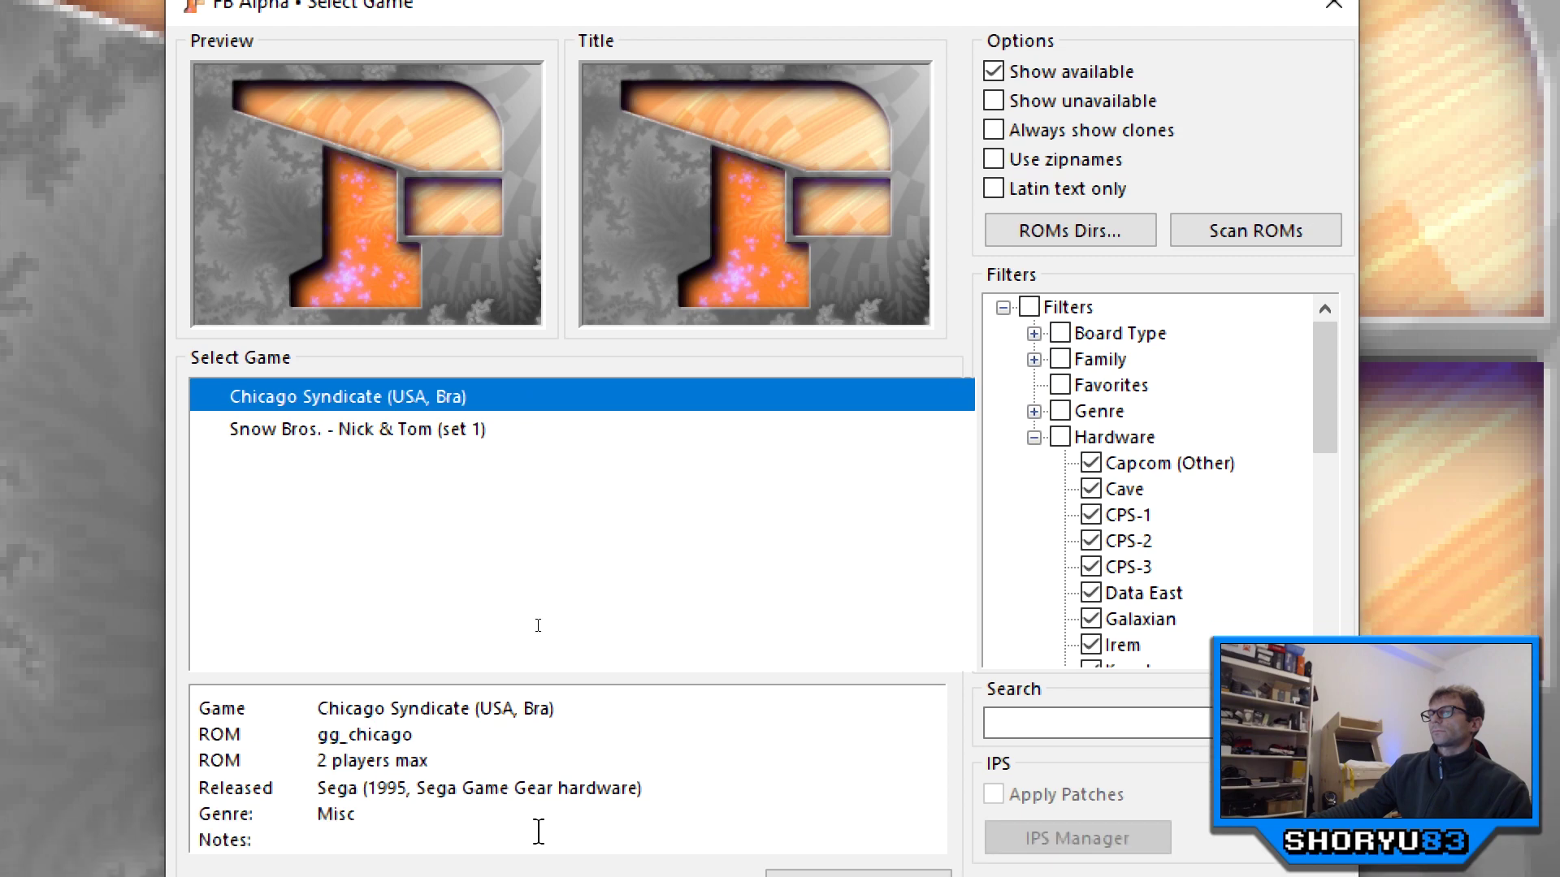
click(993, 101)
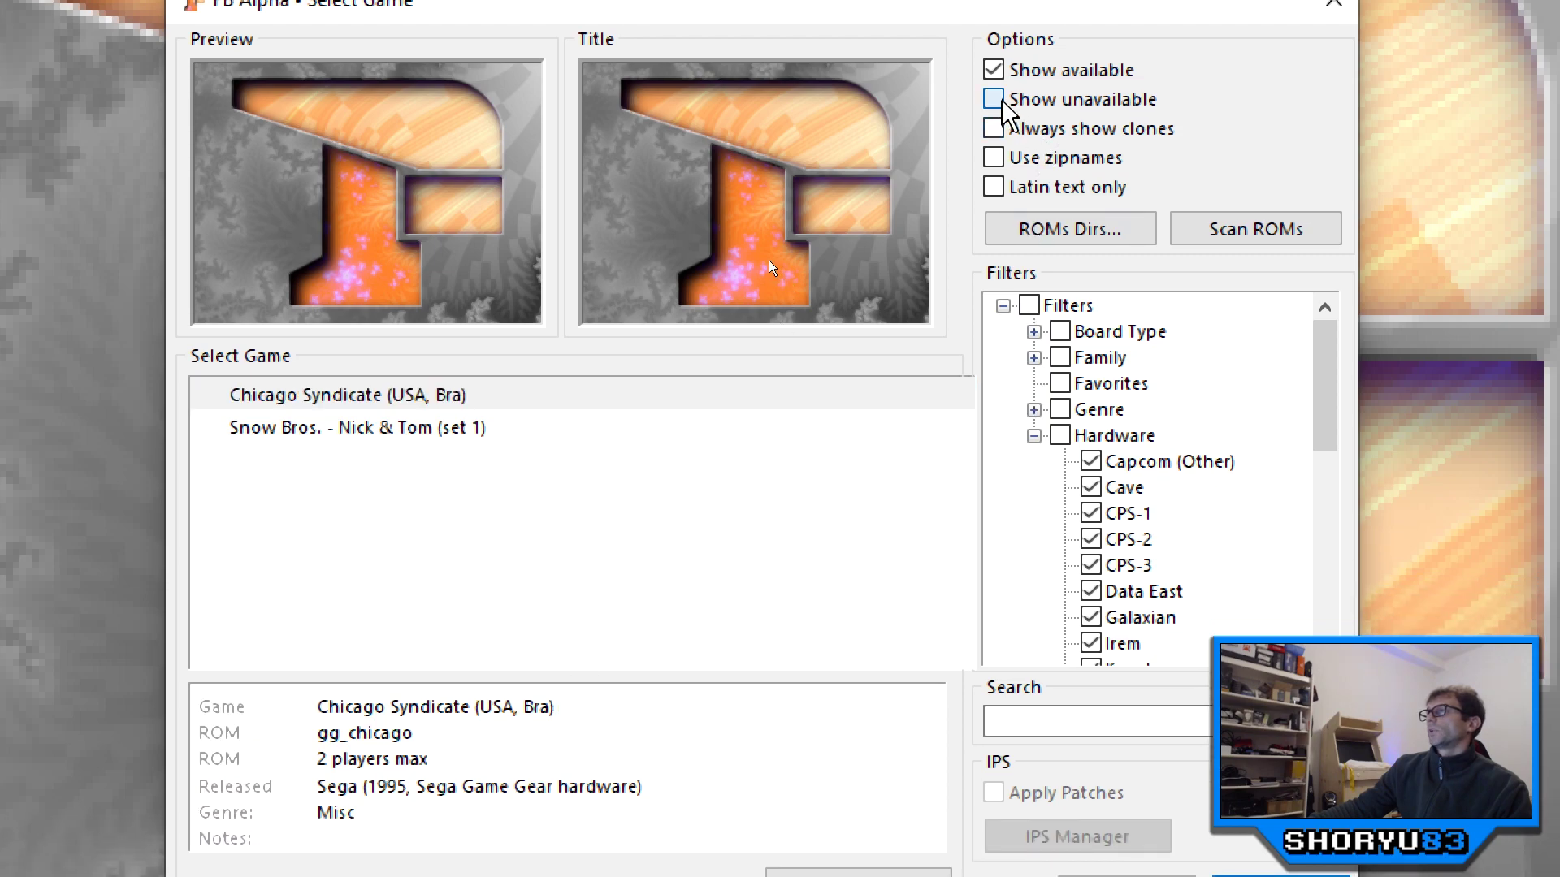
click(992, 101)
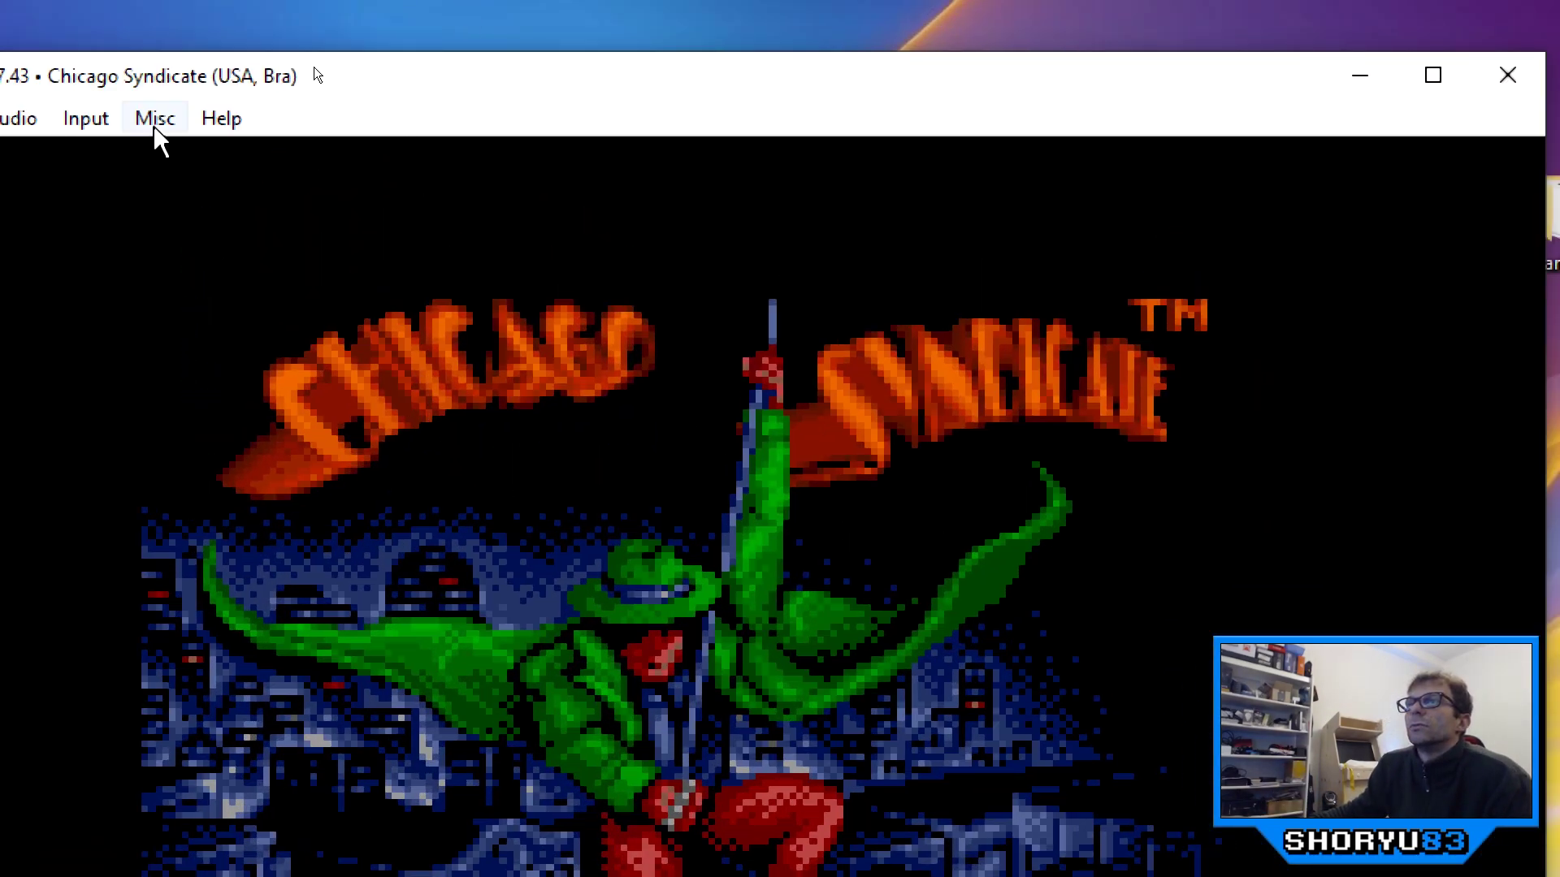
Step: Open the game input mapping and apply the Keyboard preset with Auto-center to Player 1
click(88, 119)
click(153, 252)
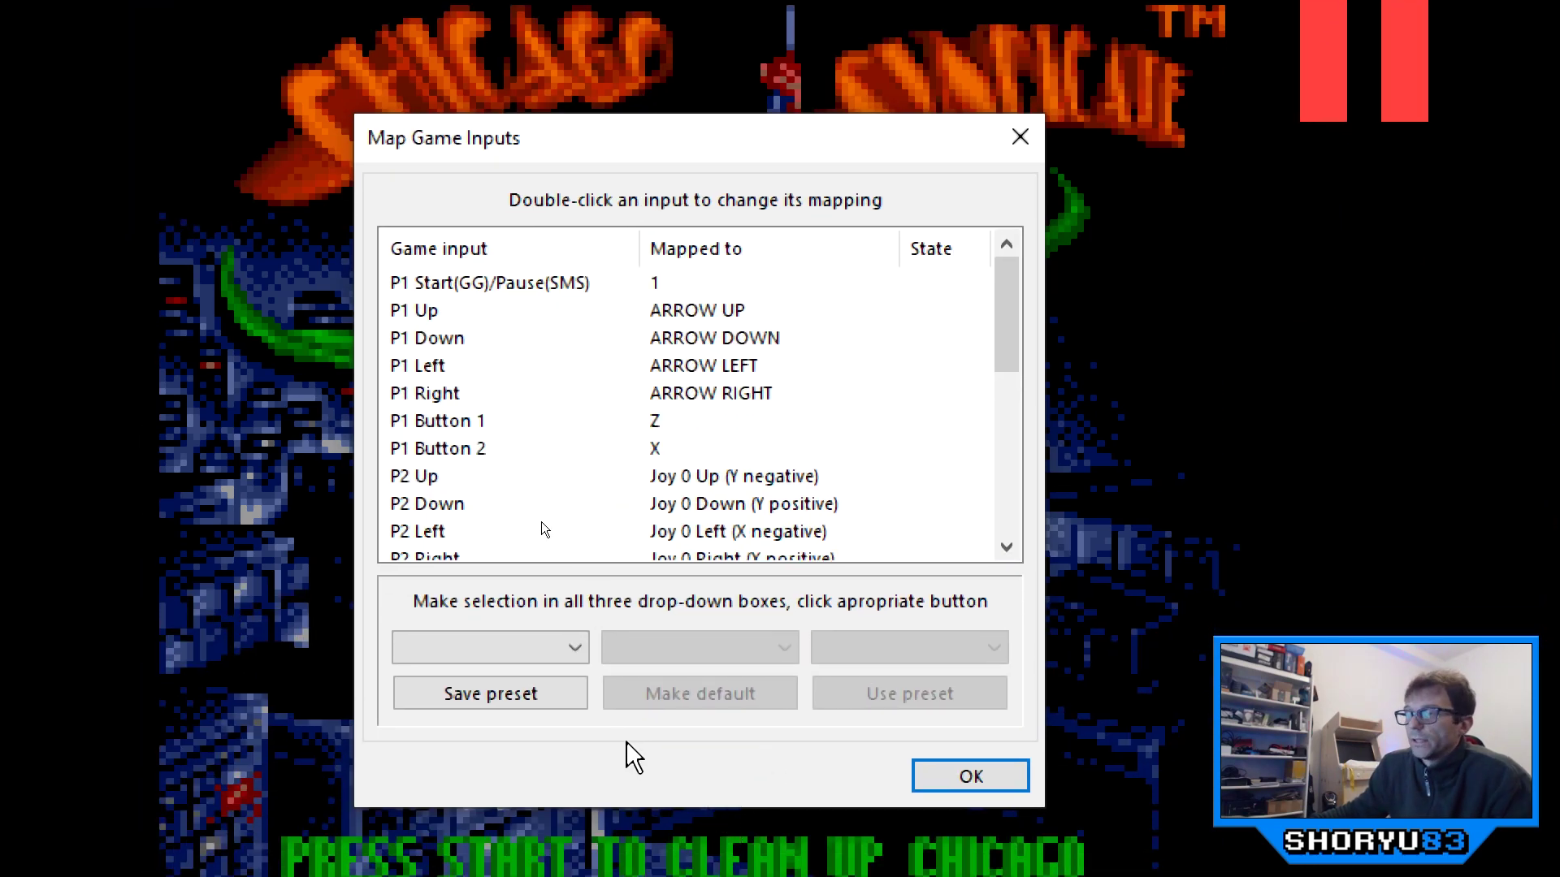
click(575, 648)
click(439, 679)
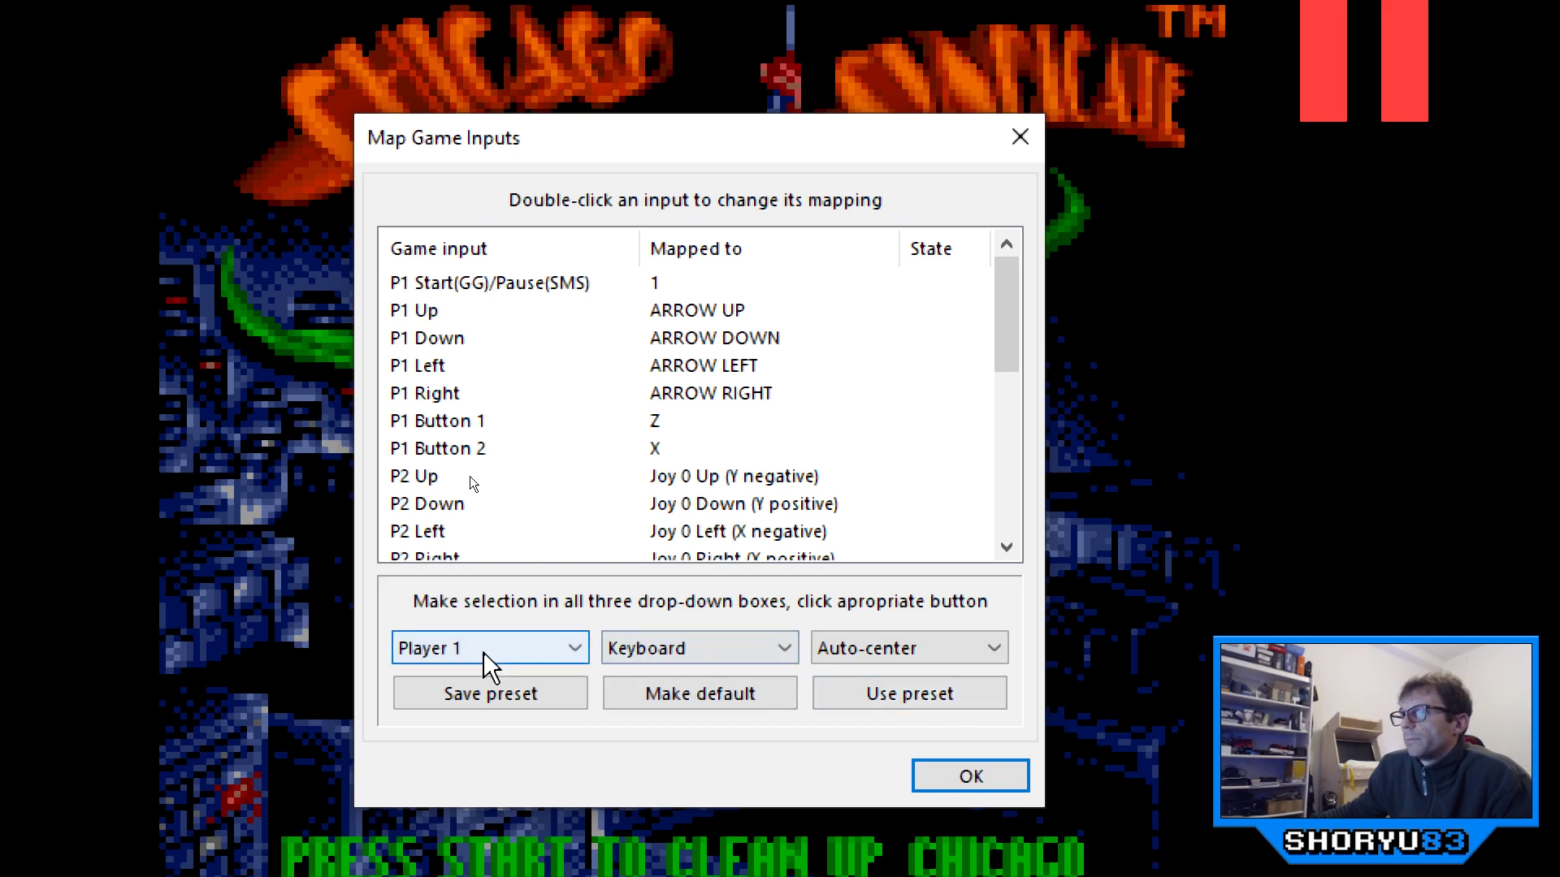
click(950, 695)
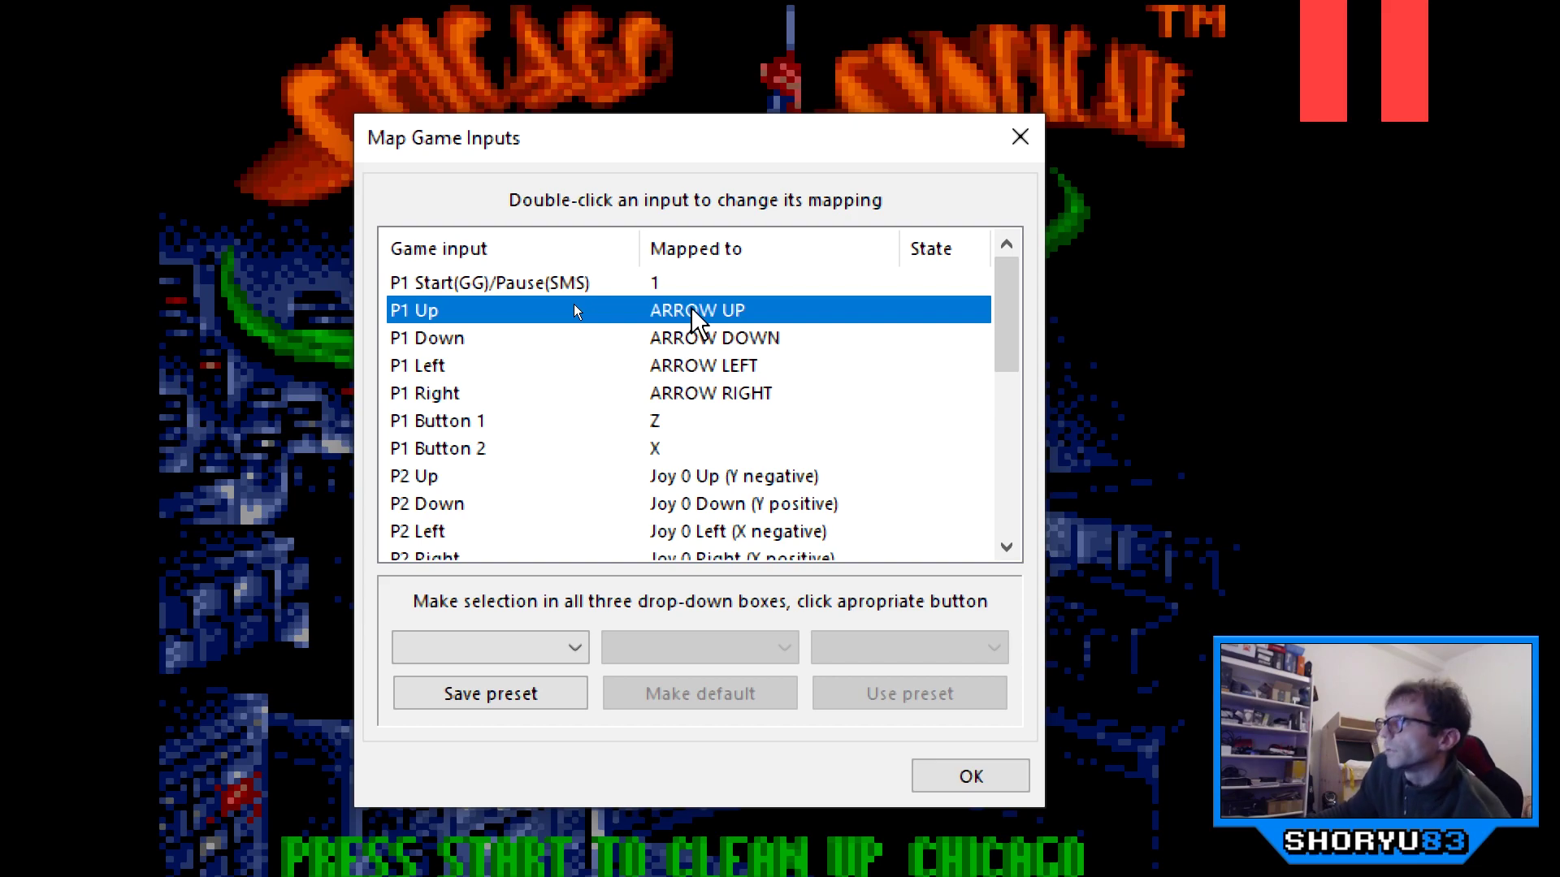
Step: Map the Player 1 directions to the Joy 0 axes, Button 1 to Joy 0 Button 3 and Button 2 to Joy 0 Button 2
double_click(695, 311)
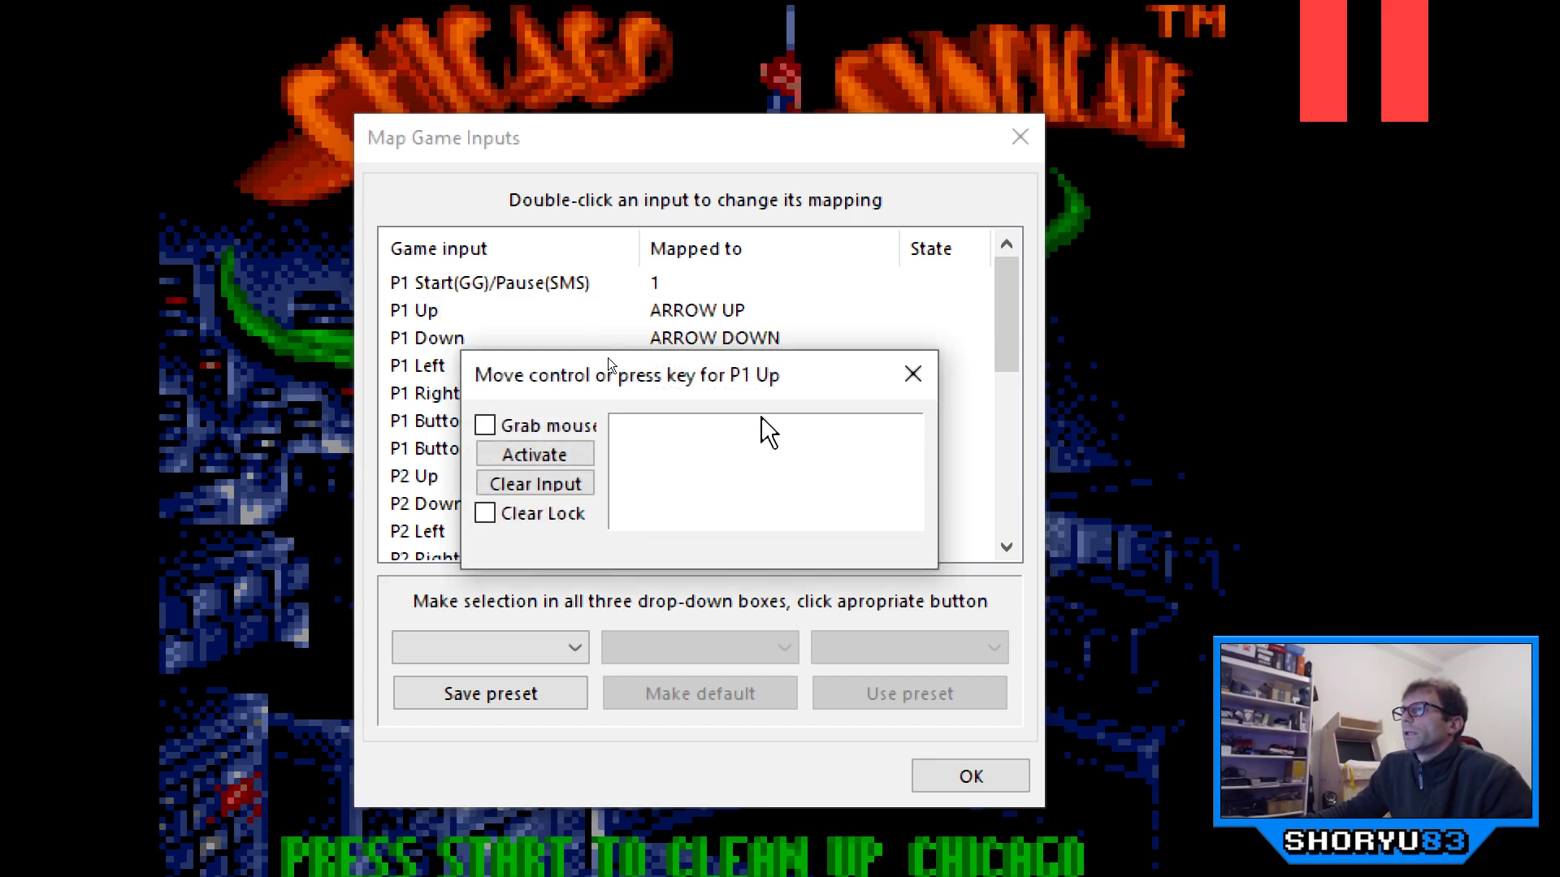
double_click(735, 340)
double_click(738, 367)
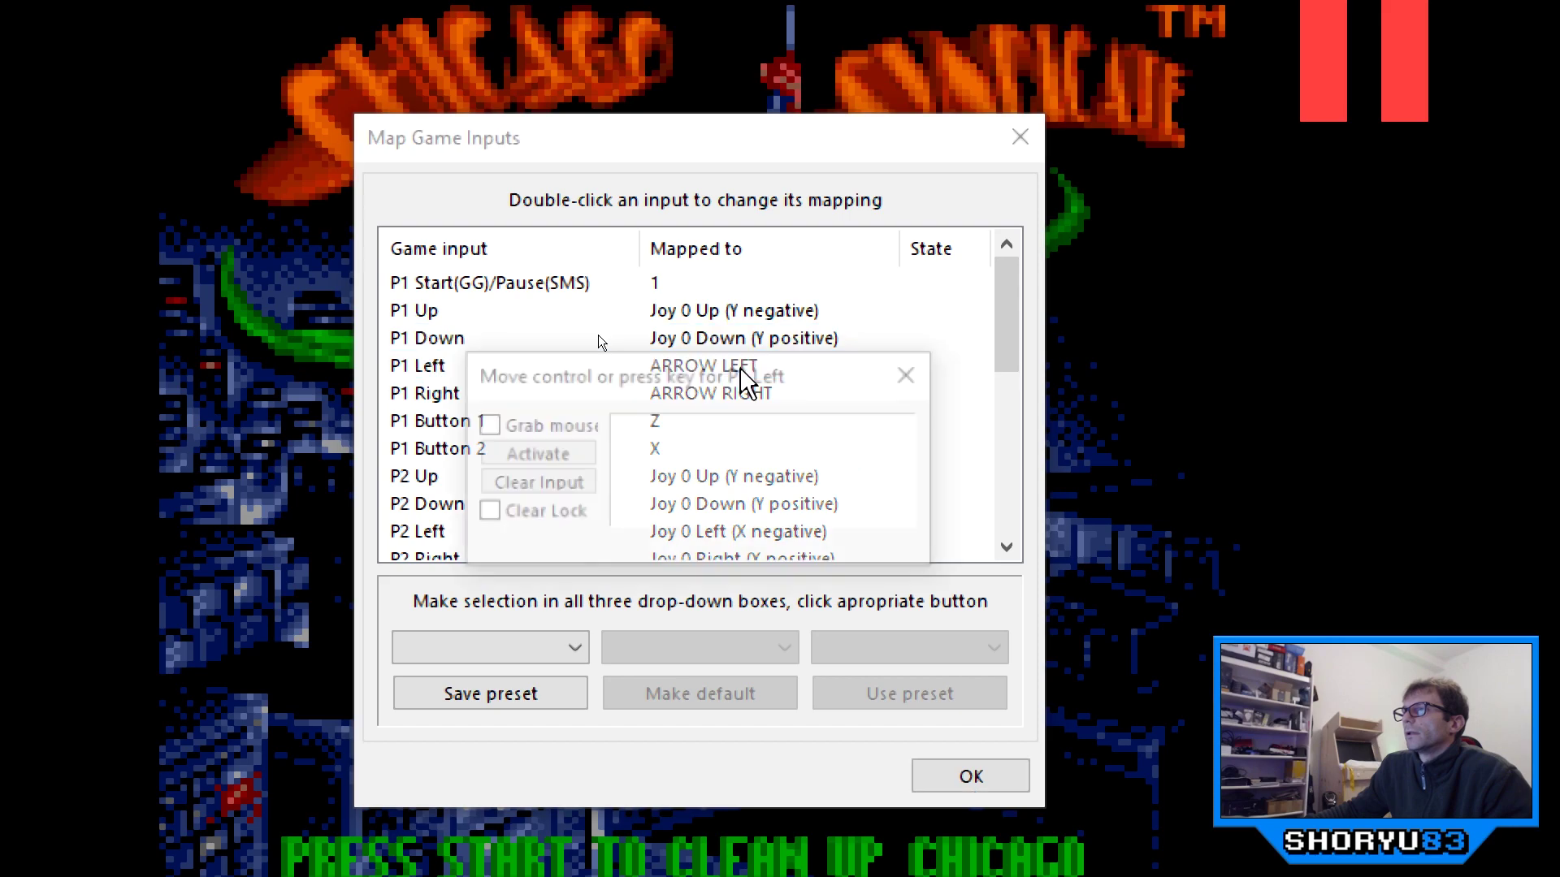
double_click(741, 393)
double_click(652, 421)
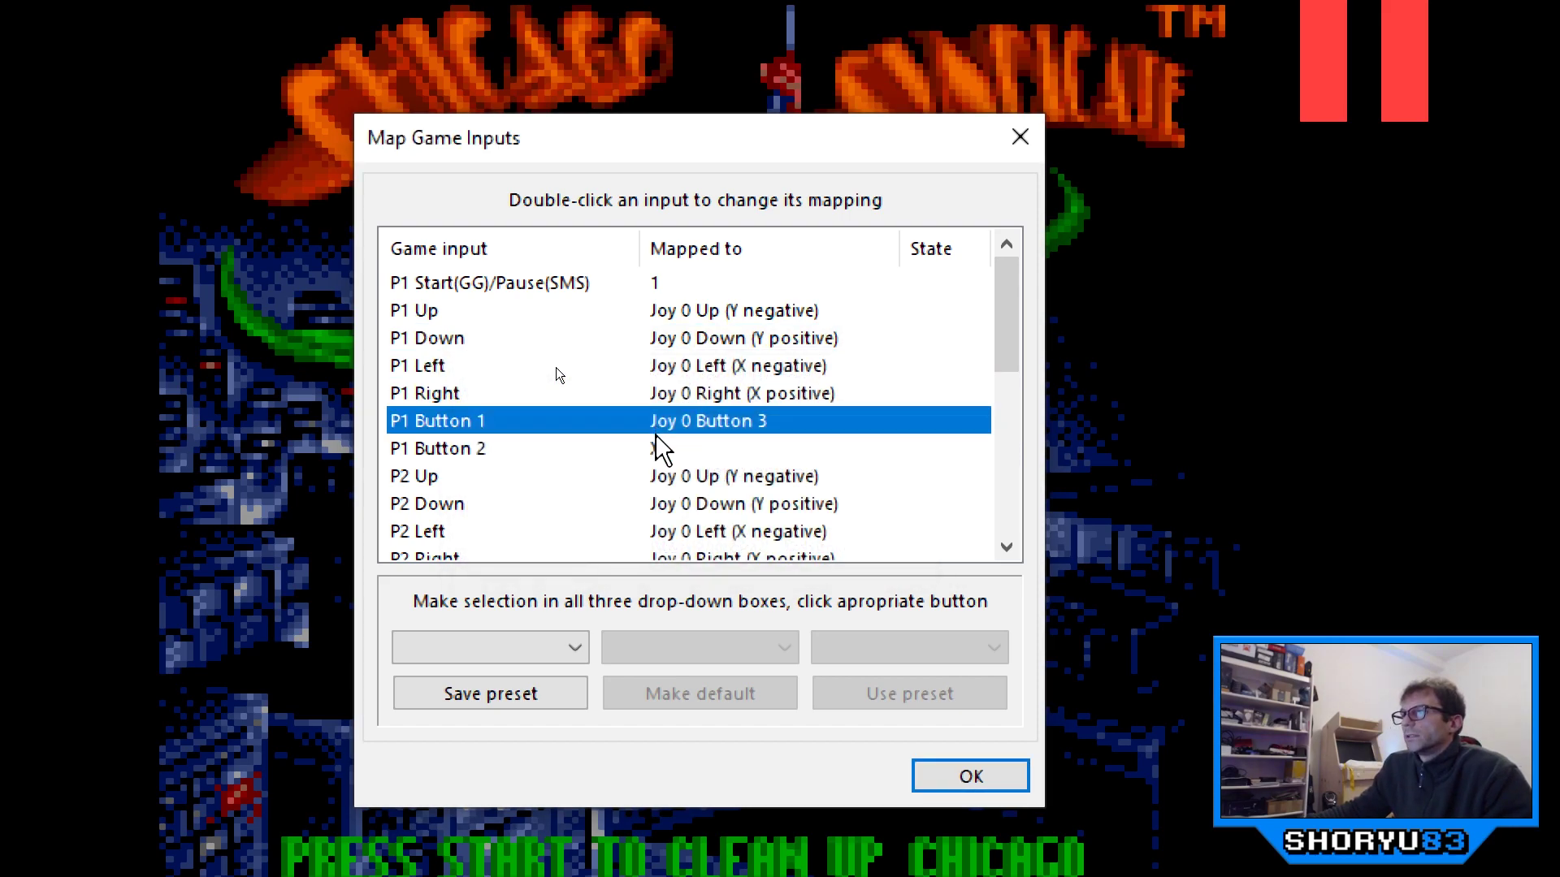
double_click(656, 449)
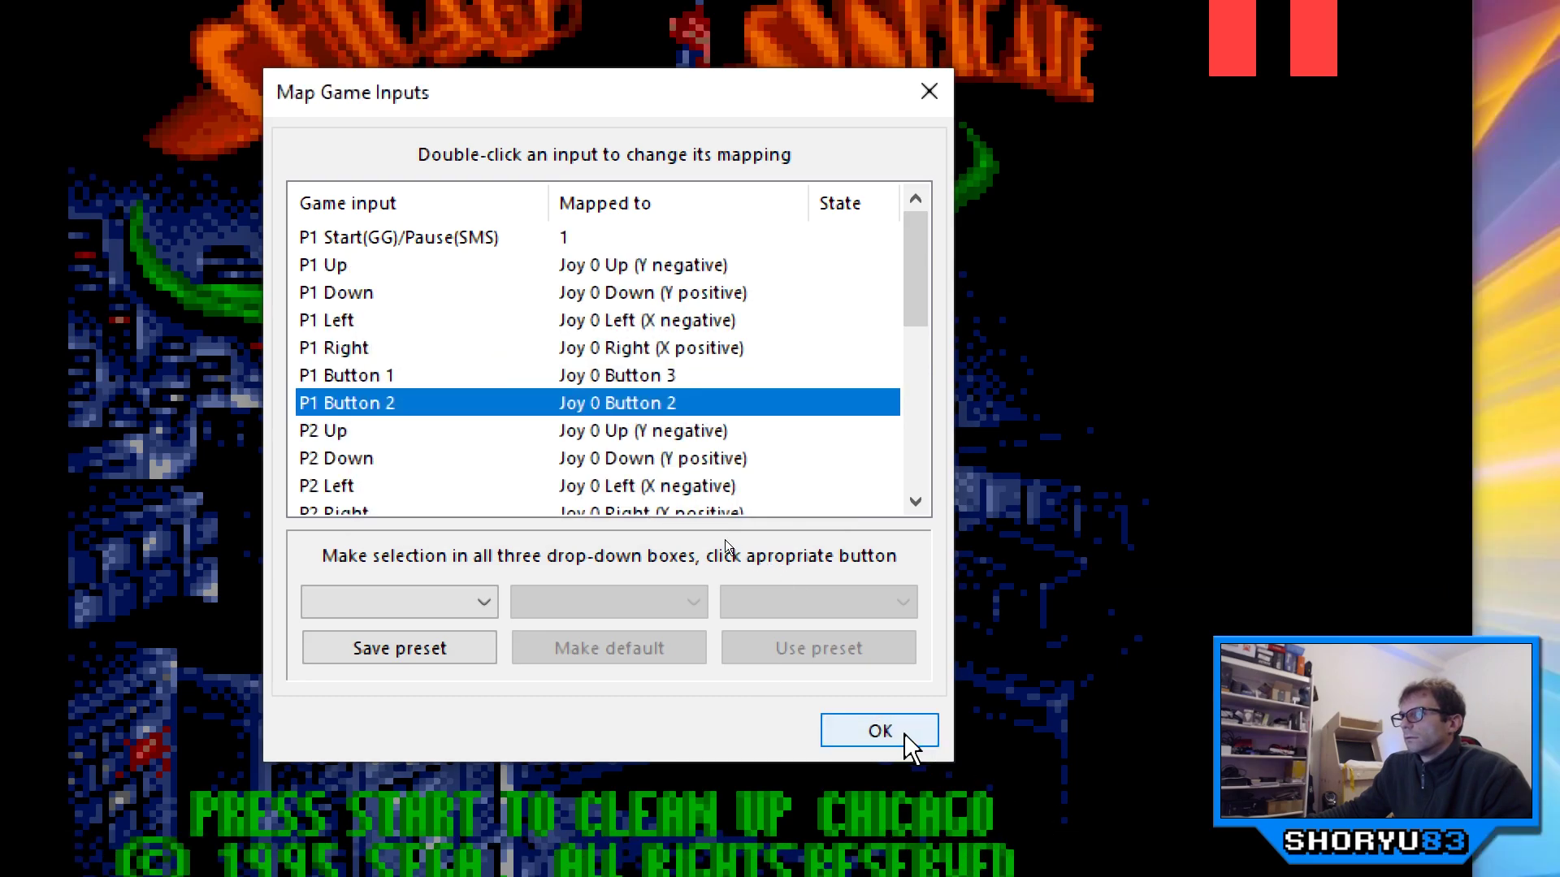
Step: Accept the input mapping, start a new game of Chicago Syndicate from its title screen and skip the intro dialogue
click(905, 735)
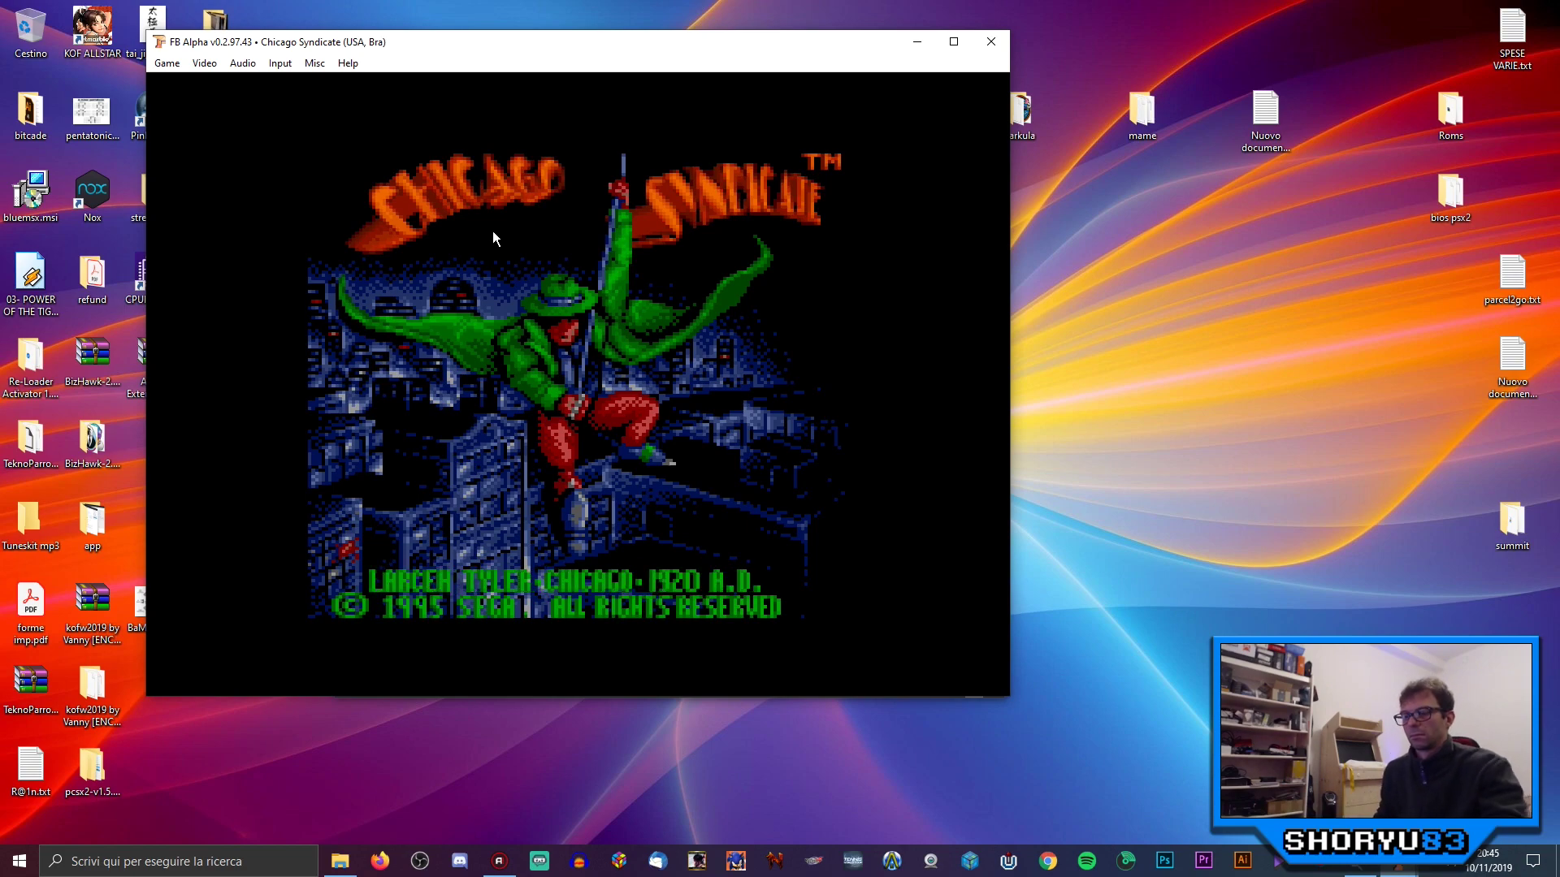
key(Return)
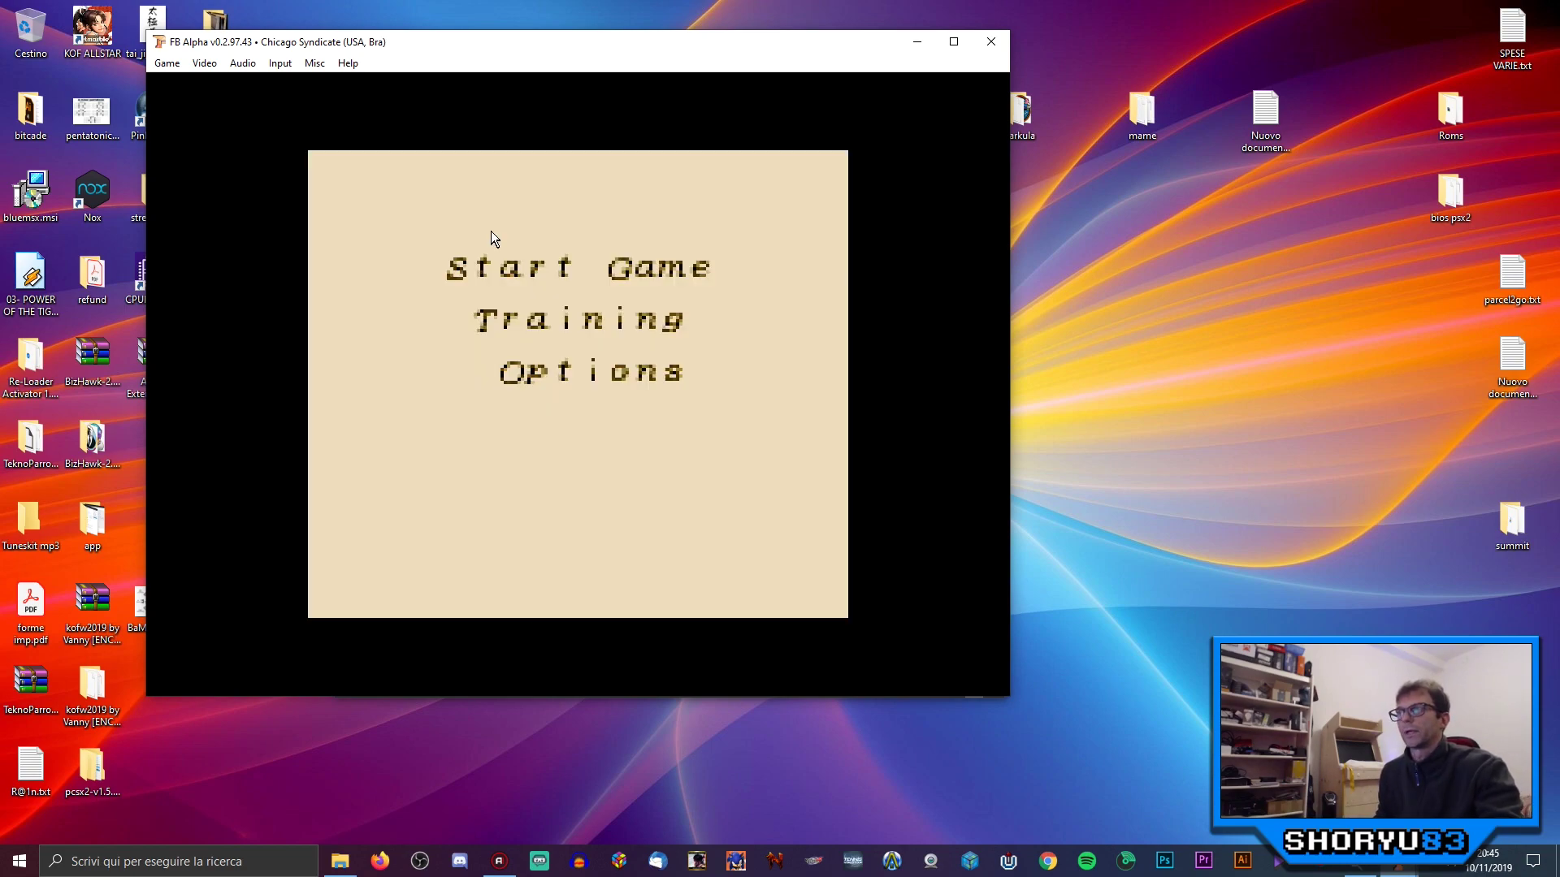
key(Return)
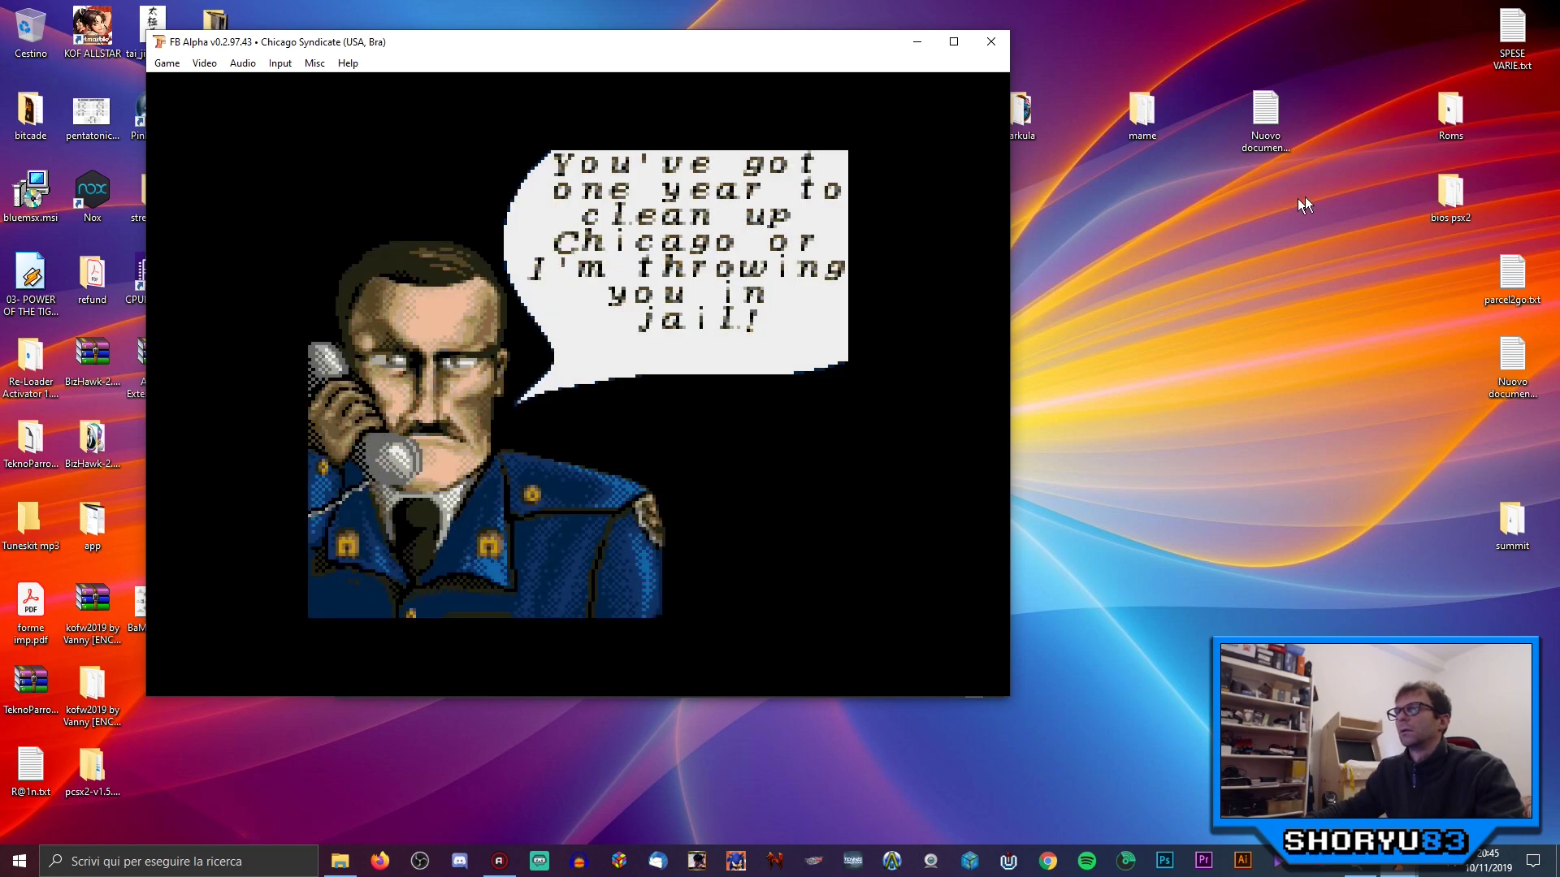
key(Return)
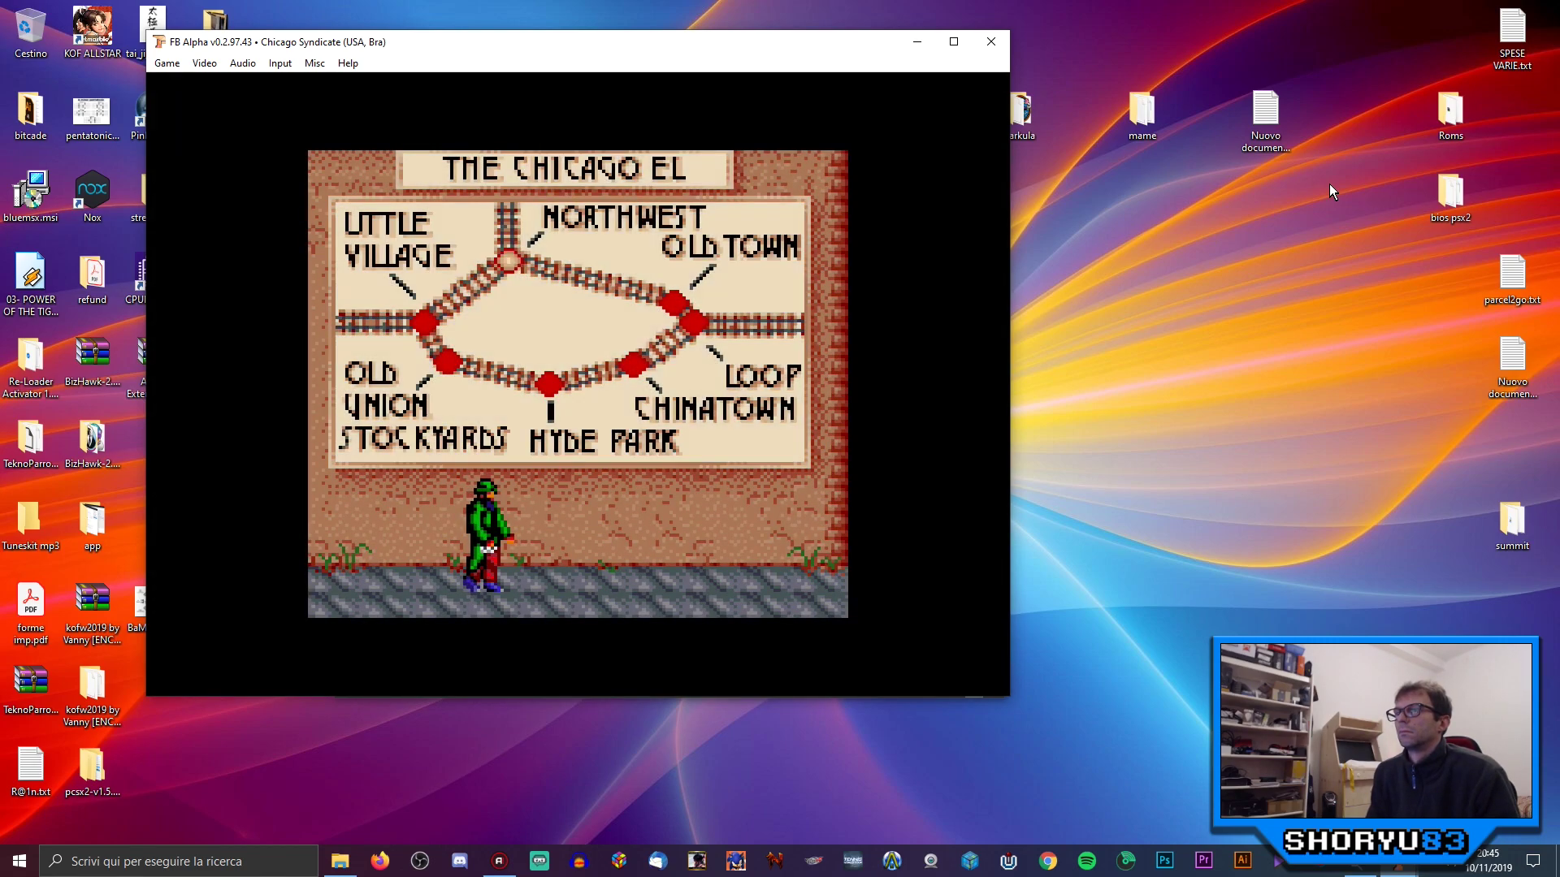
Step: Play the first dock level, moving the character right, climbing the crates and attacking to test the controls
key(Right)
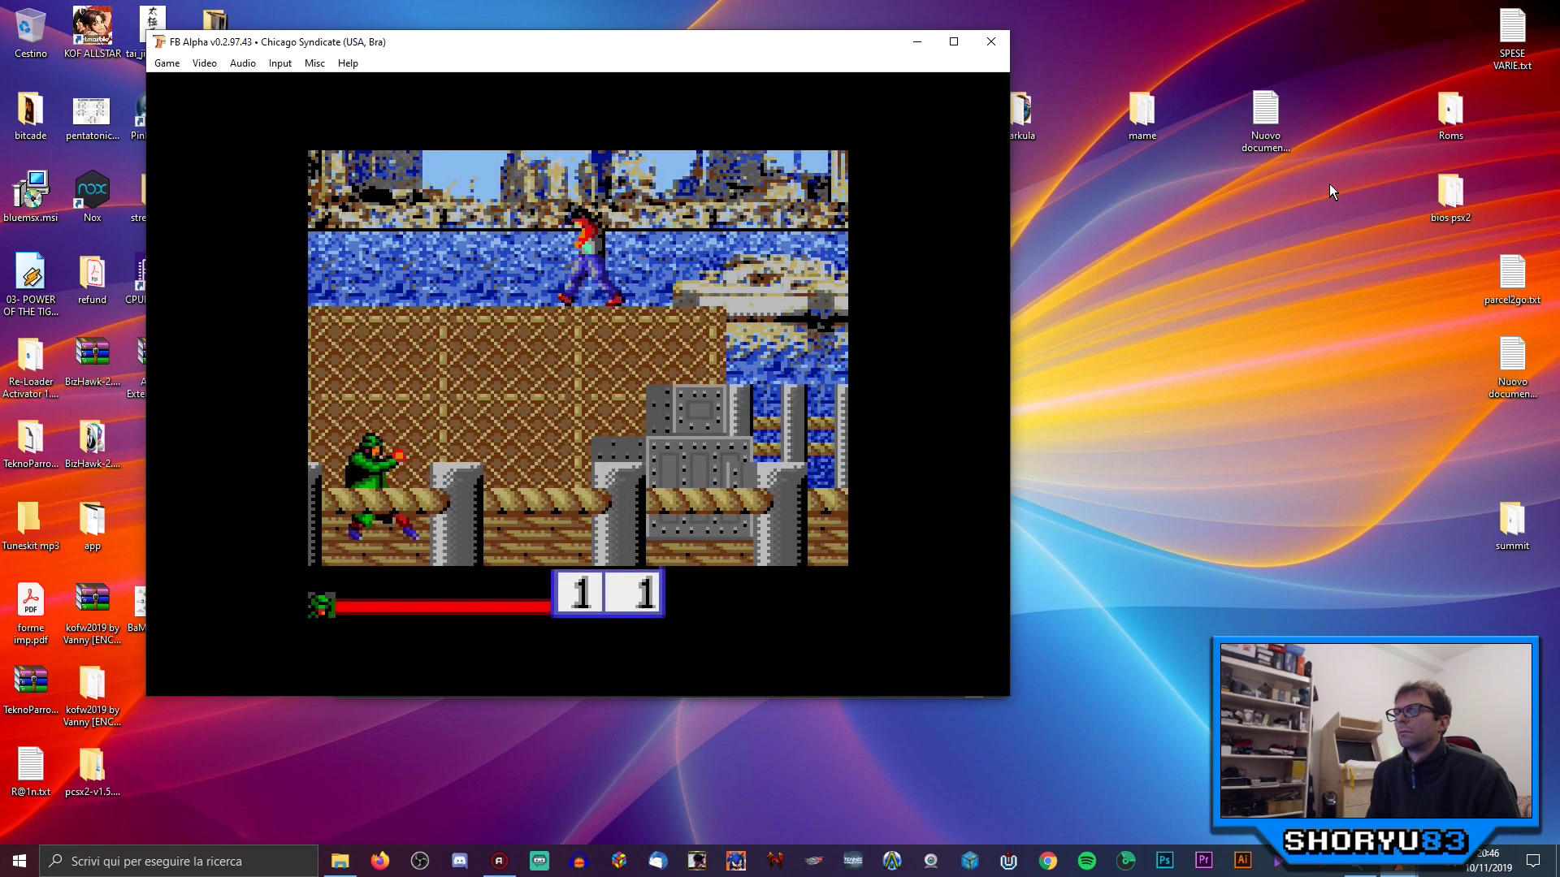
key(Right)
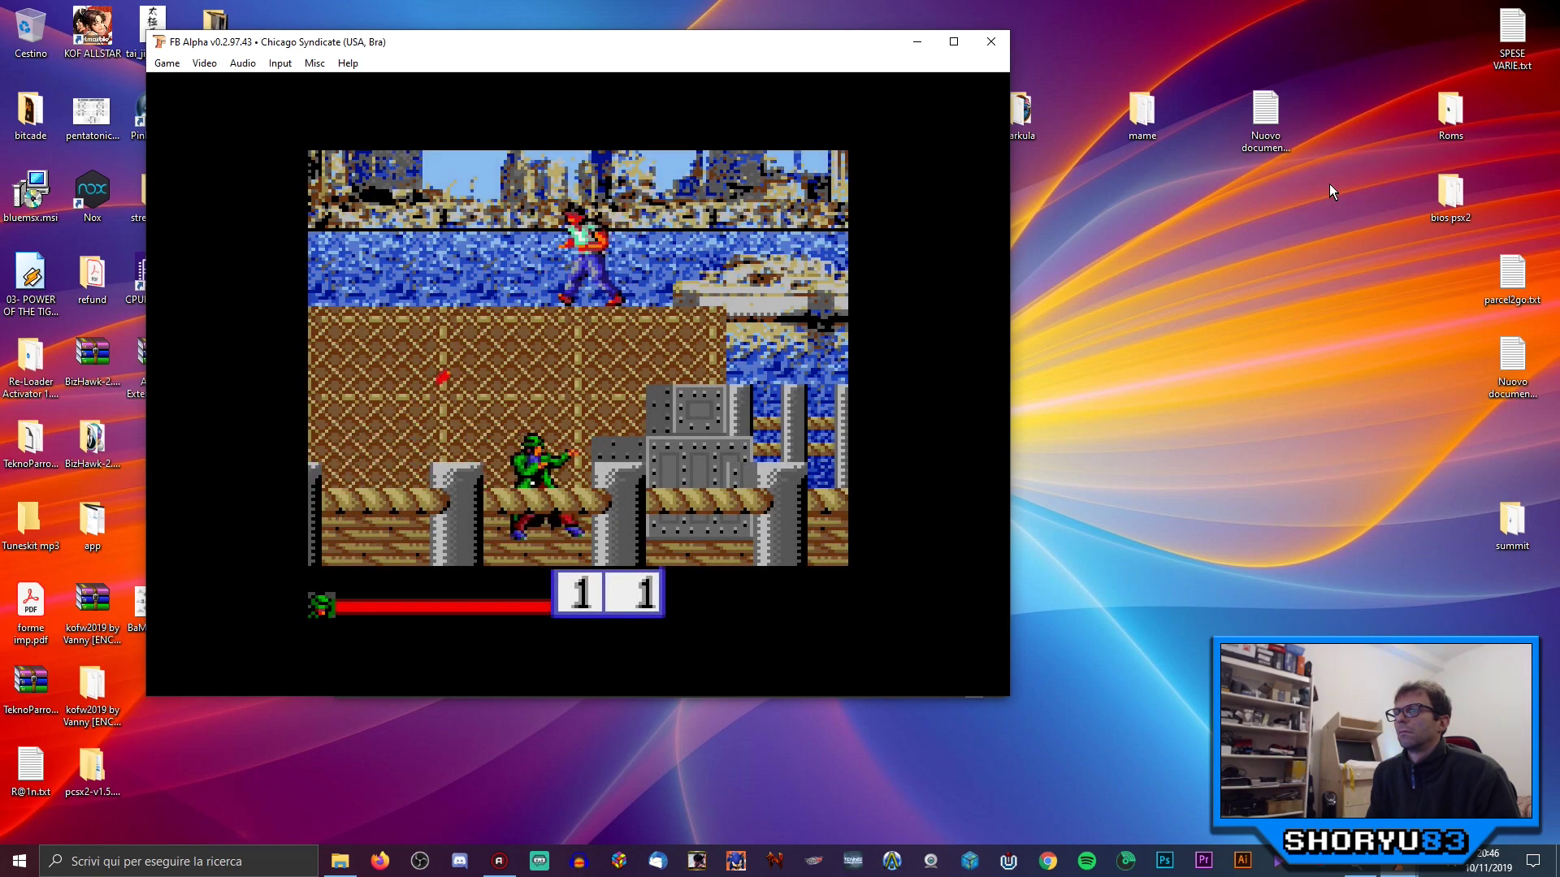
key(Right)
key(Right)
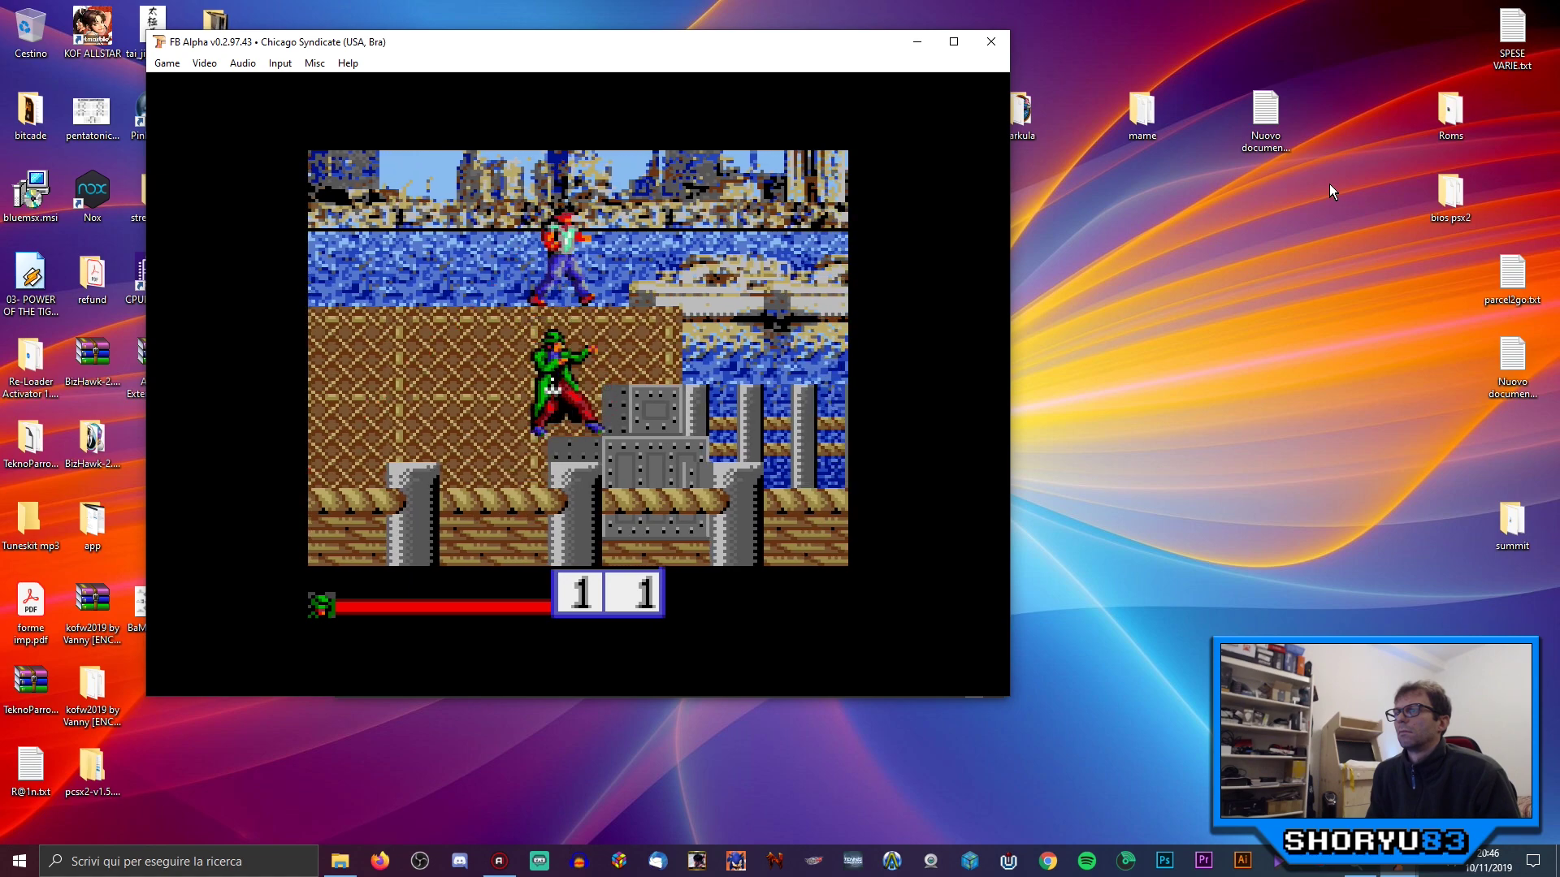
key(Down)
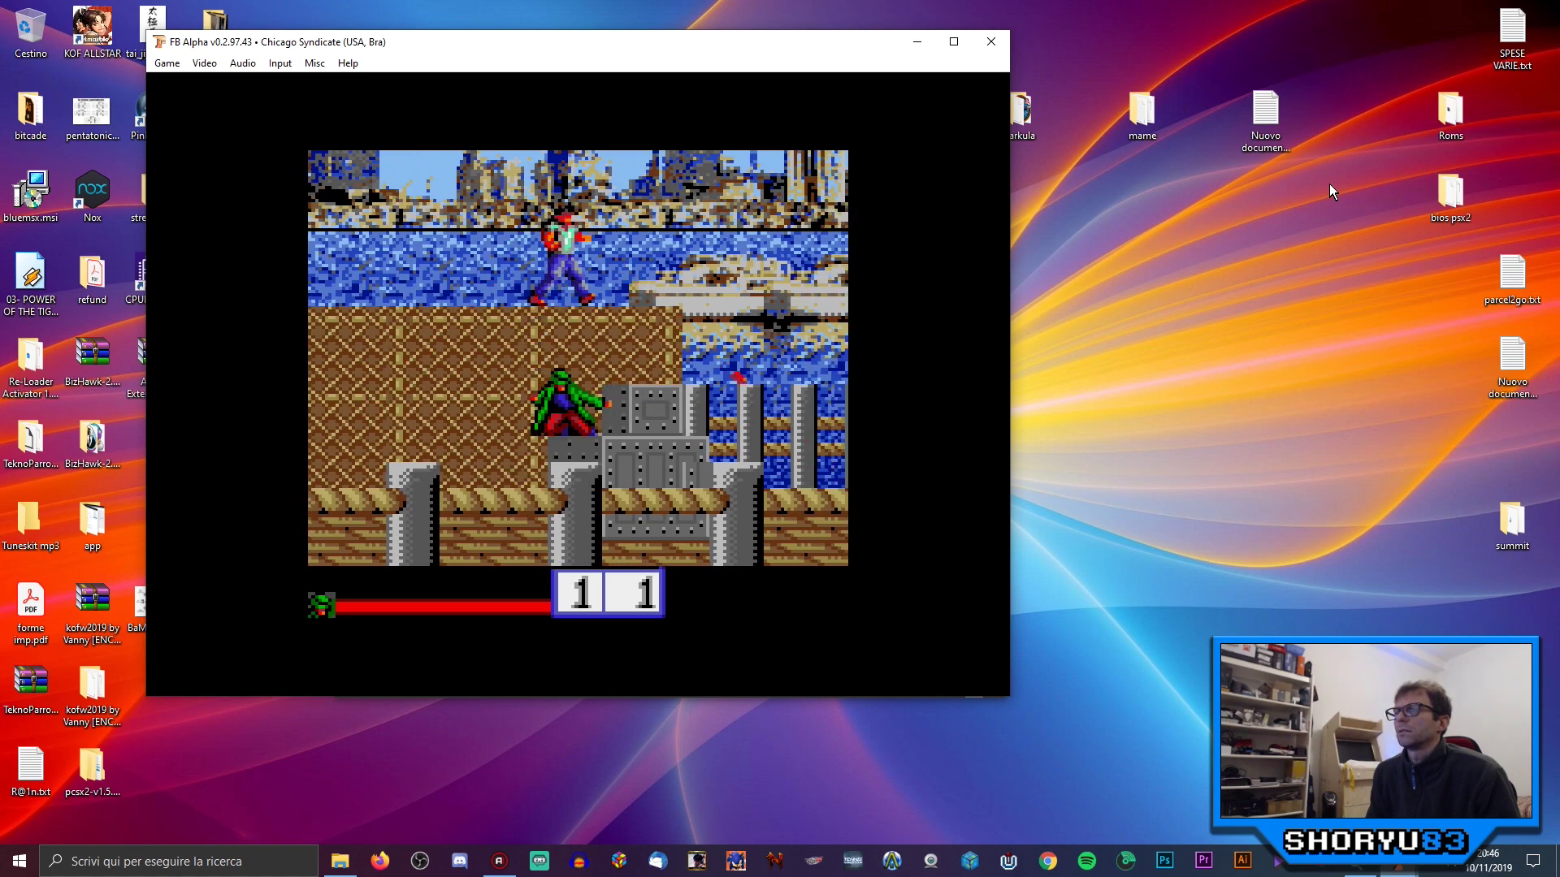
key(z)
key(Right)
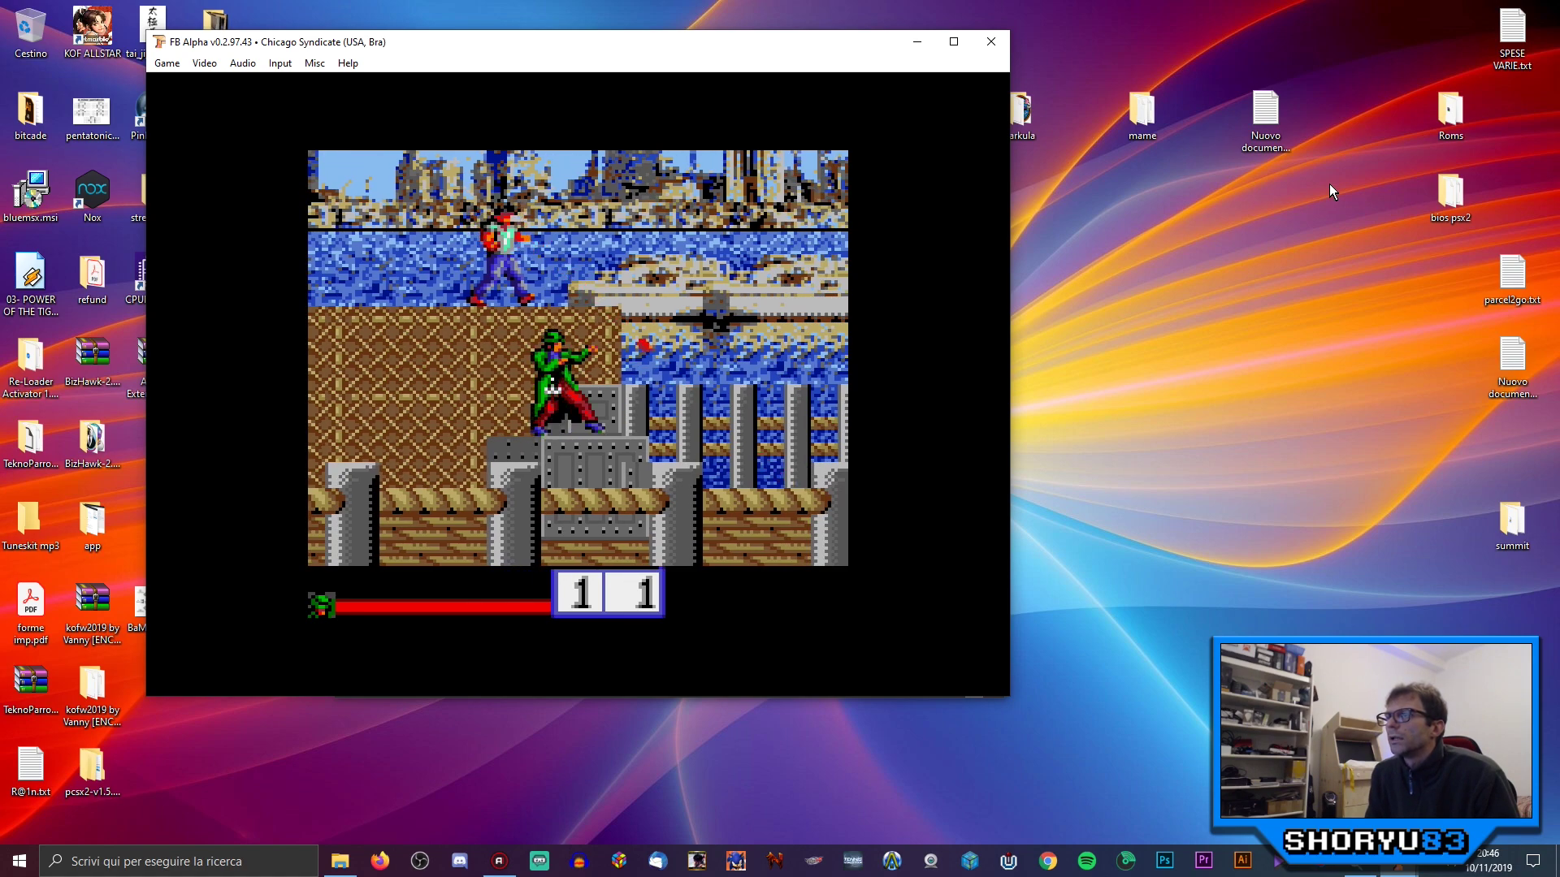
key(x)
key(z)
key(z)
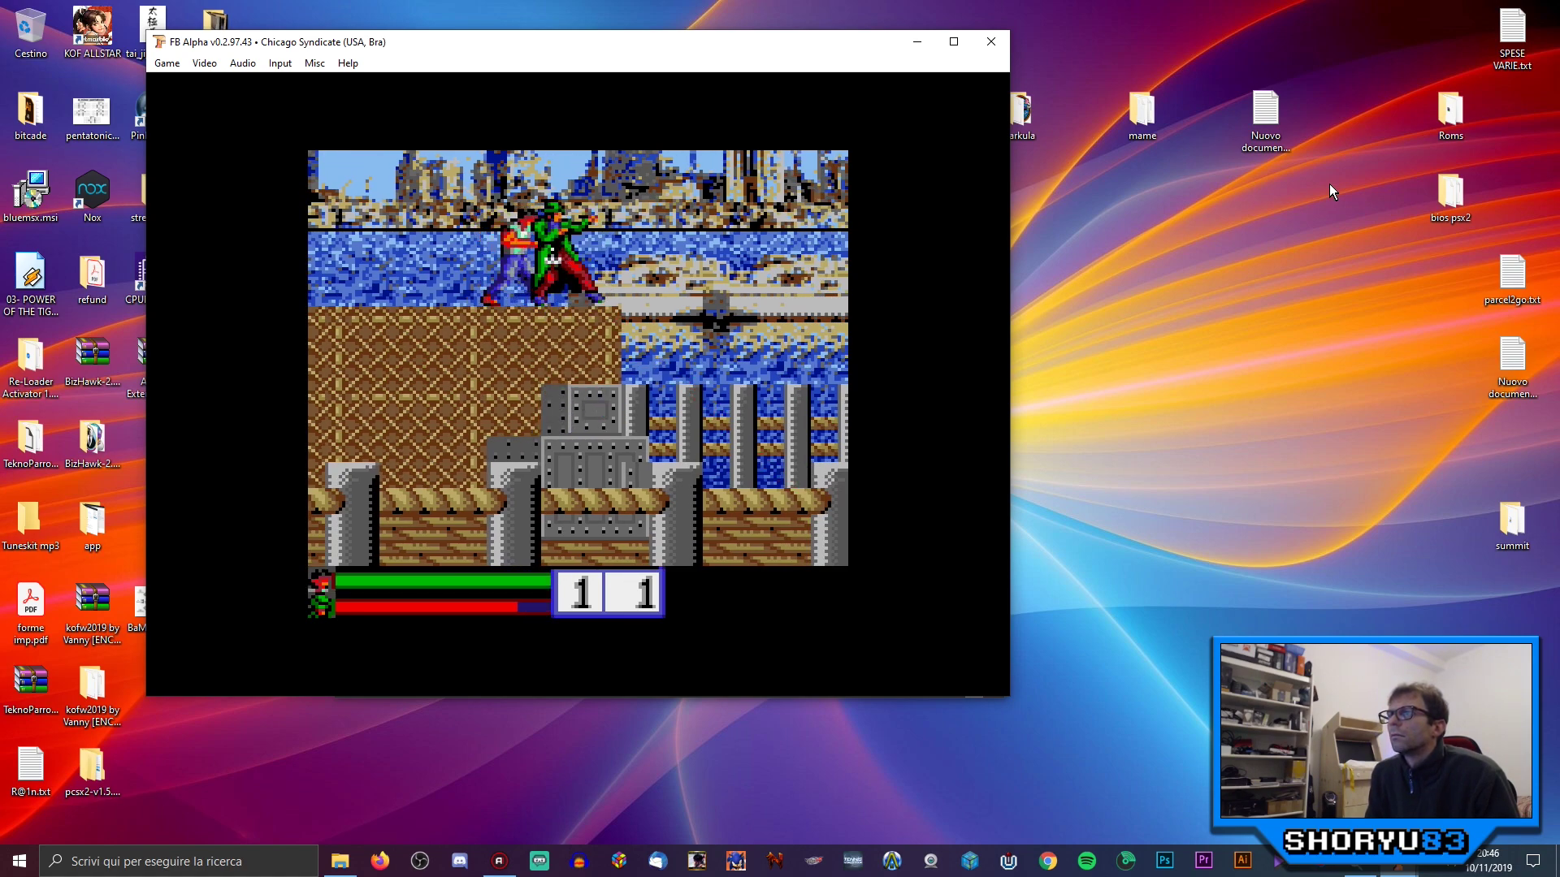
key(Right)
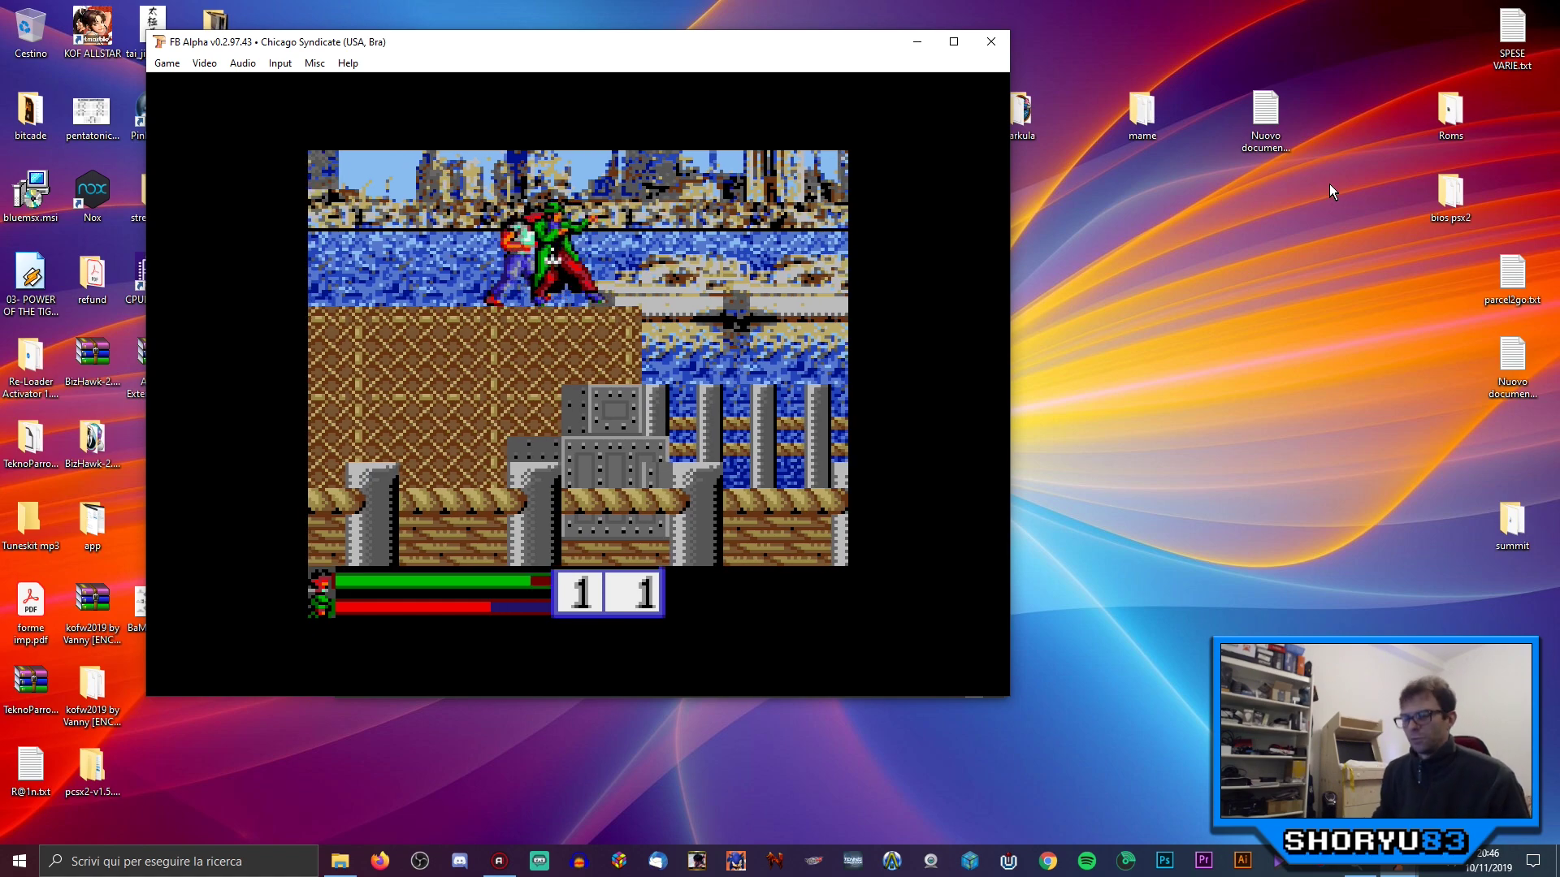
Step: Switch the running game to full screen and return it to windowed mode
key(alt+F4)
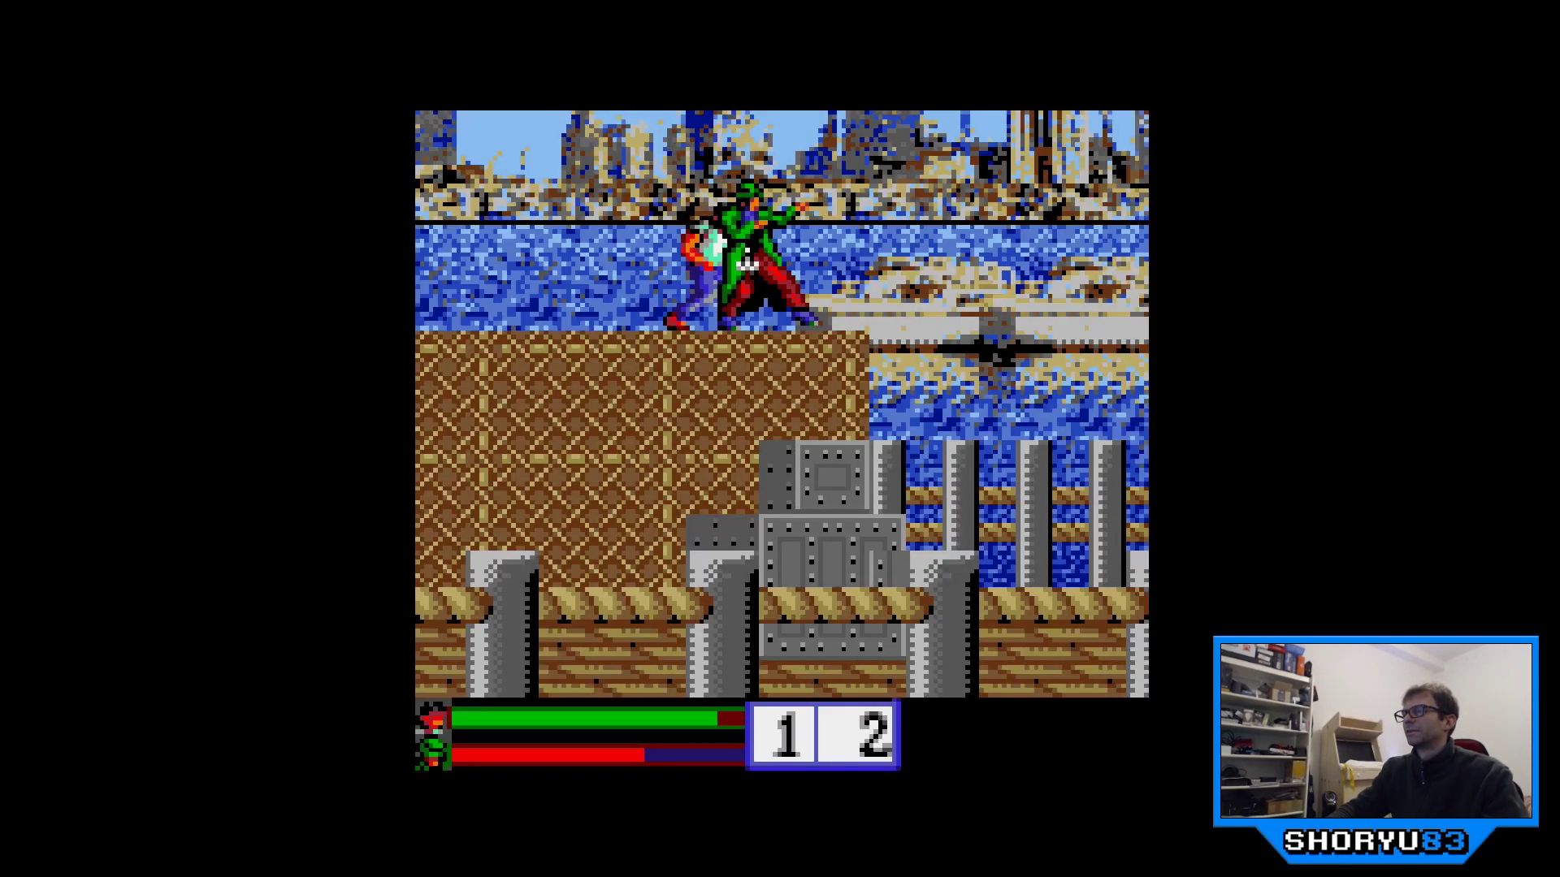
key(alt+Return)
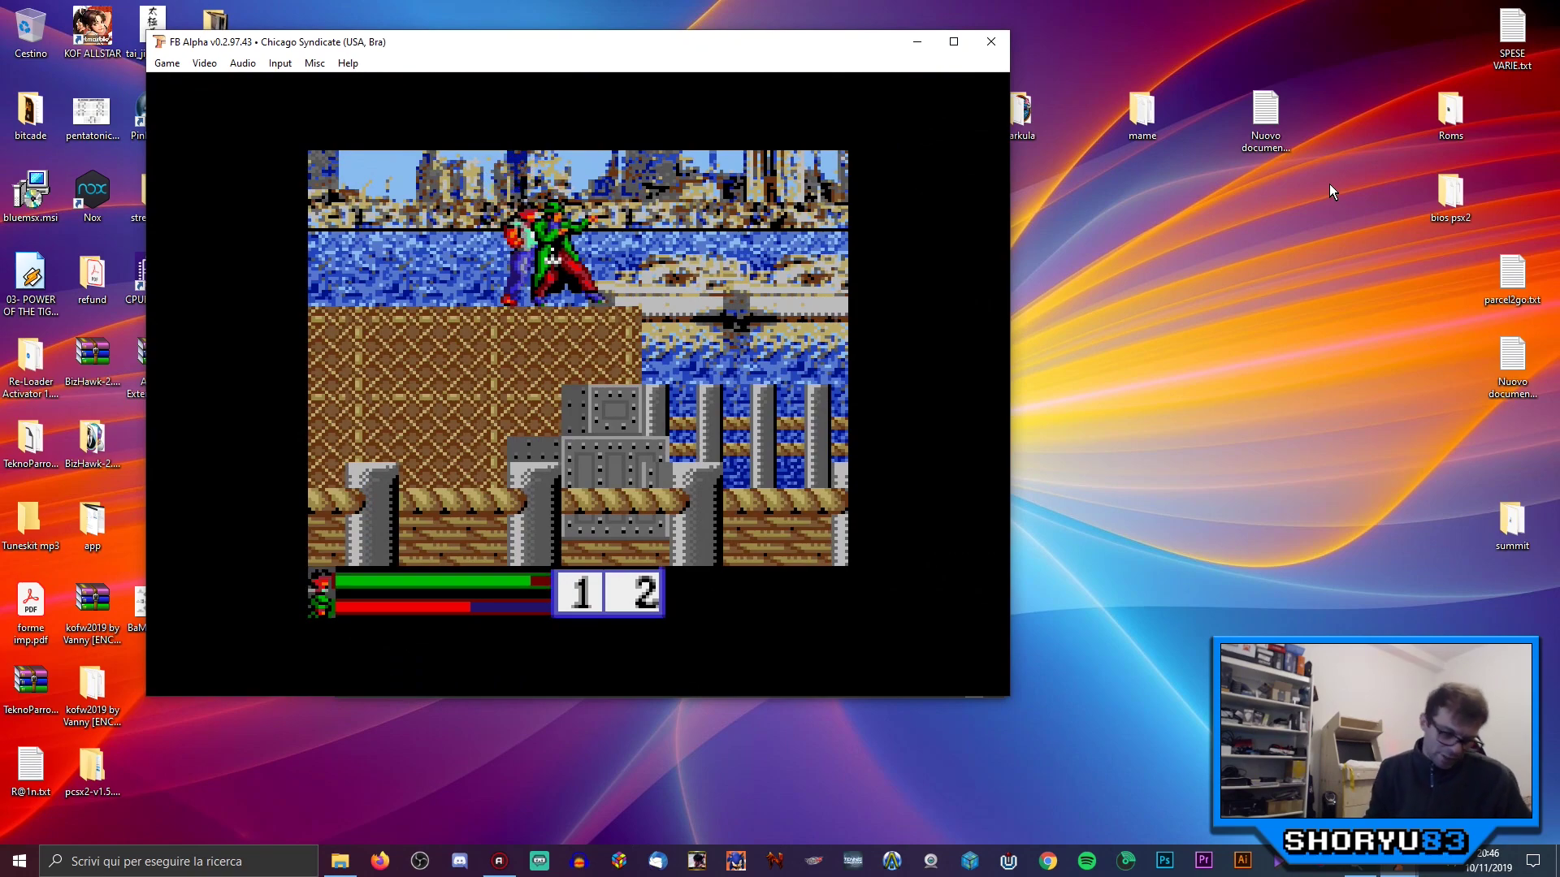
key(z)
key(z)
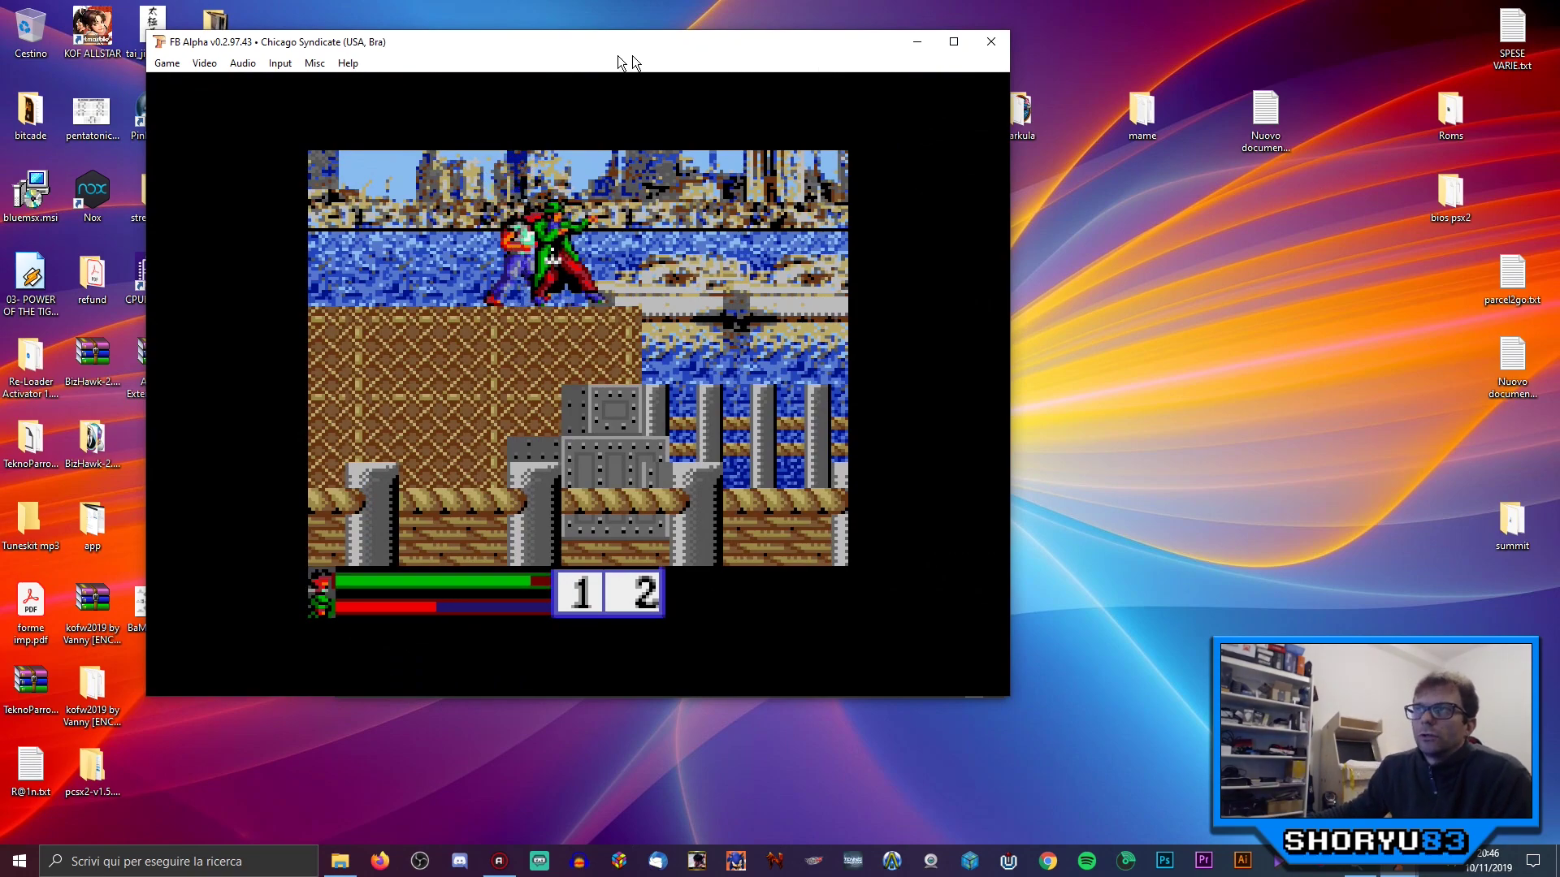
Step: Open the game selection dialog and examine the hardware systems in the filter list
click(167, 64)
click(181, 85)
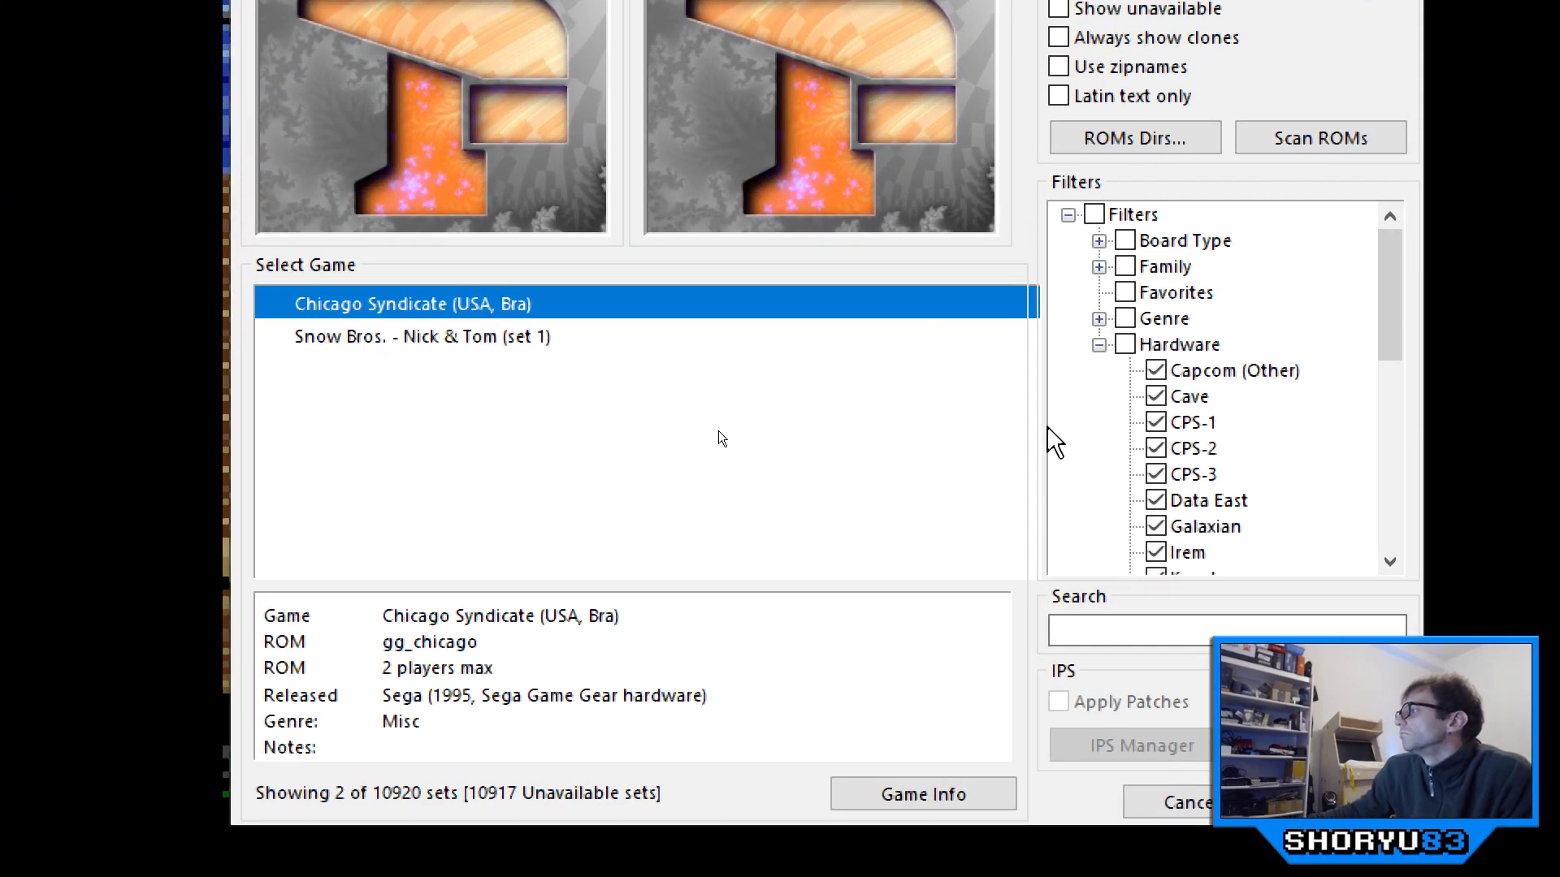
drag(1390, 349, 1394, 392)
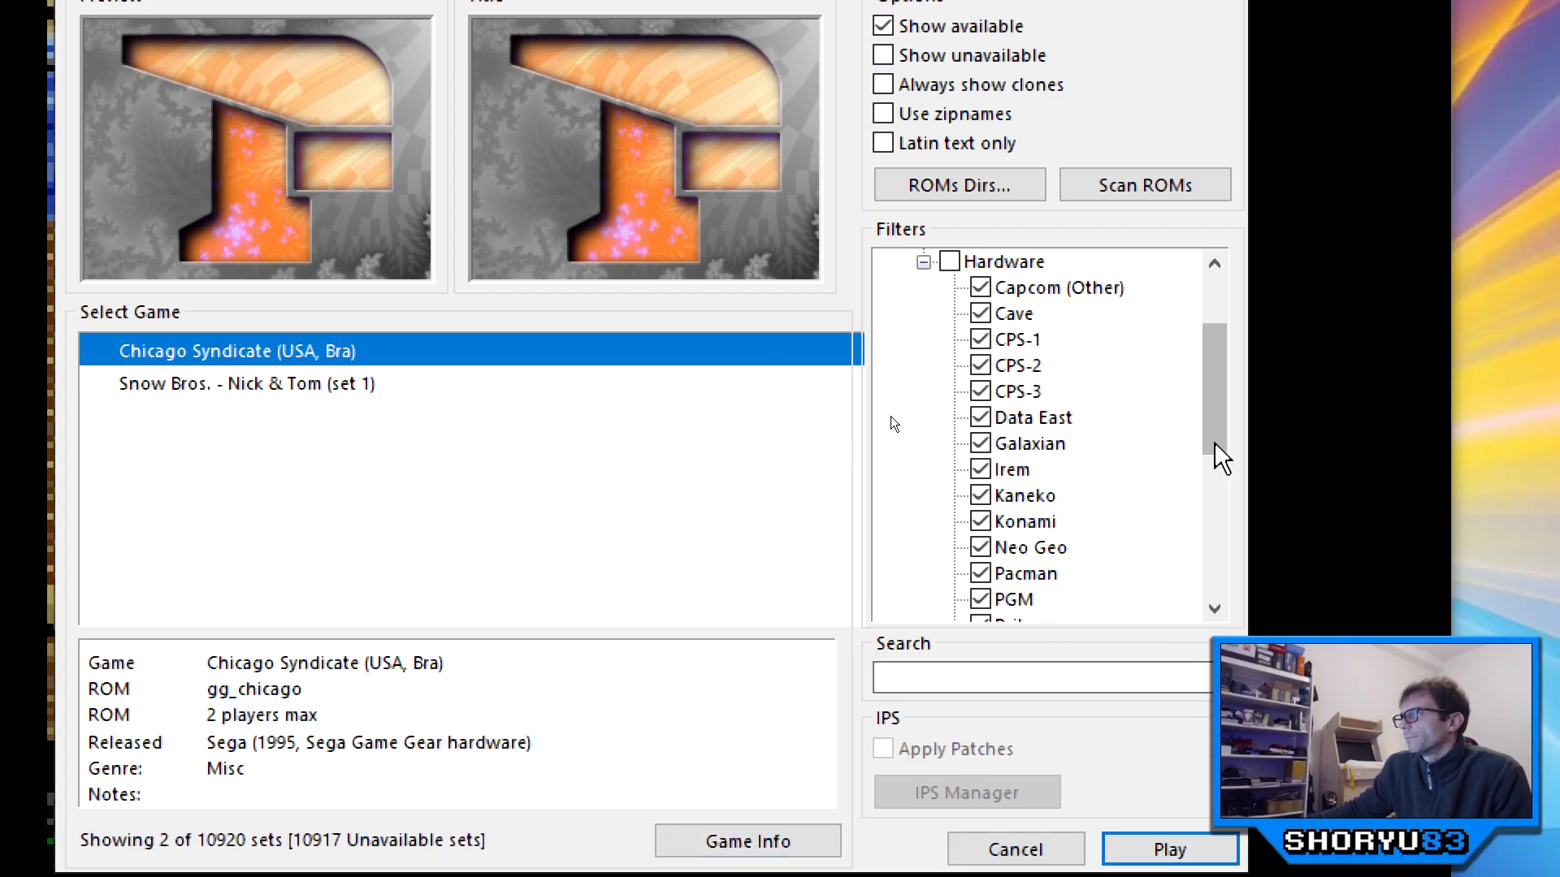
scroll(1216, 450, down, 1)
drag(1216, 451, 1213, 315)
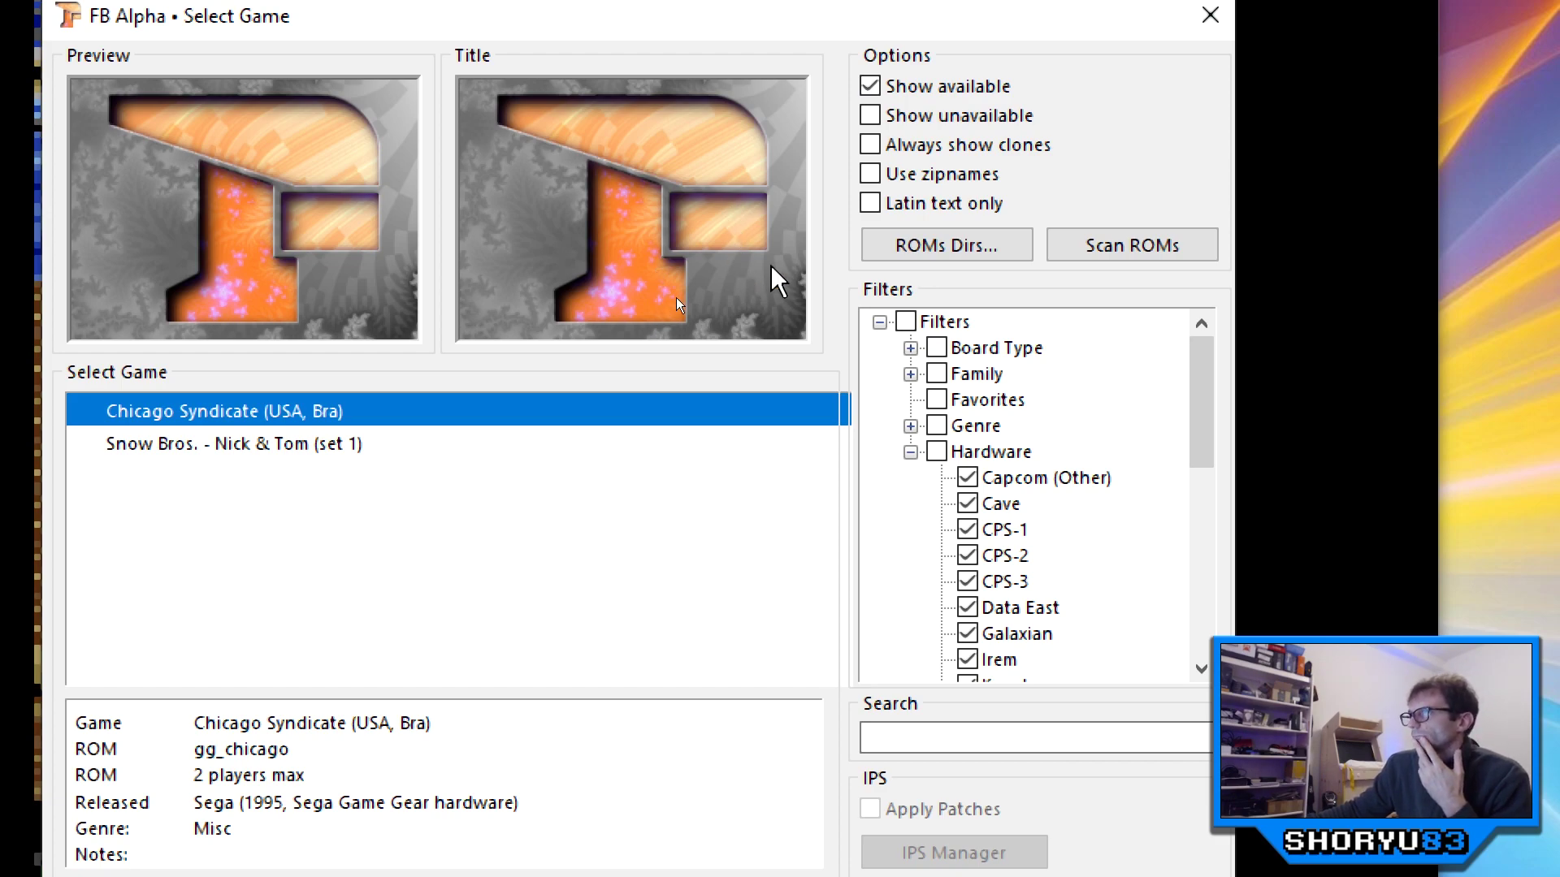
Step: Enable showing unavailable games and always showing clones, and close the game selection without loading another game
click(870, 116)
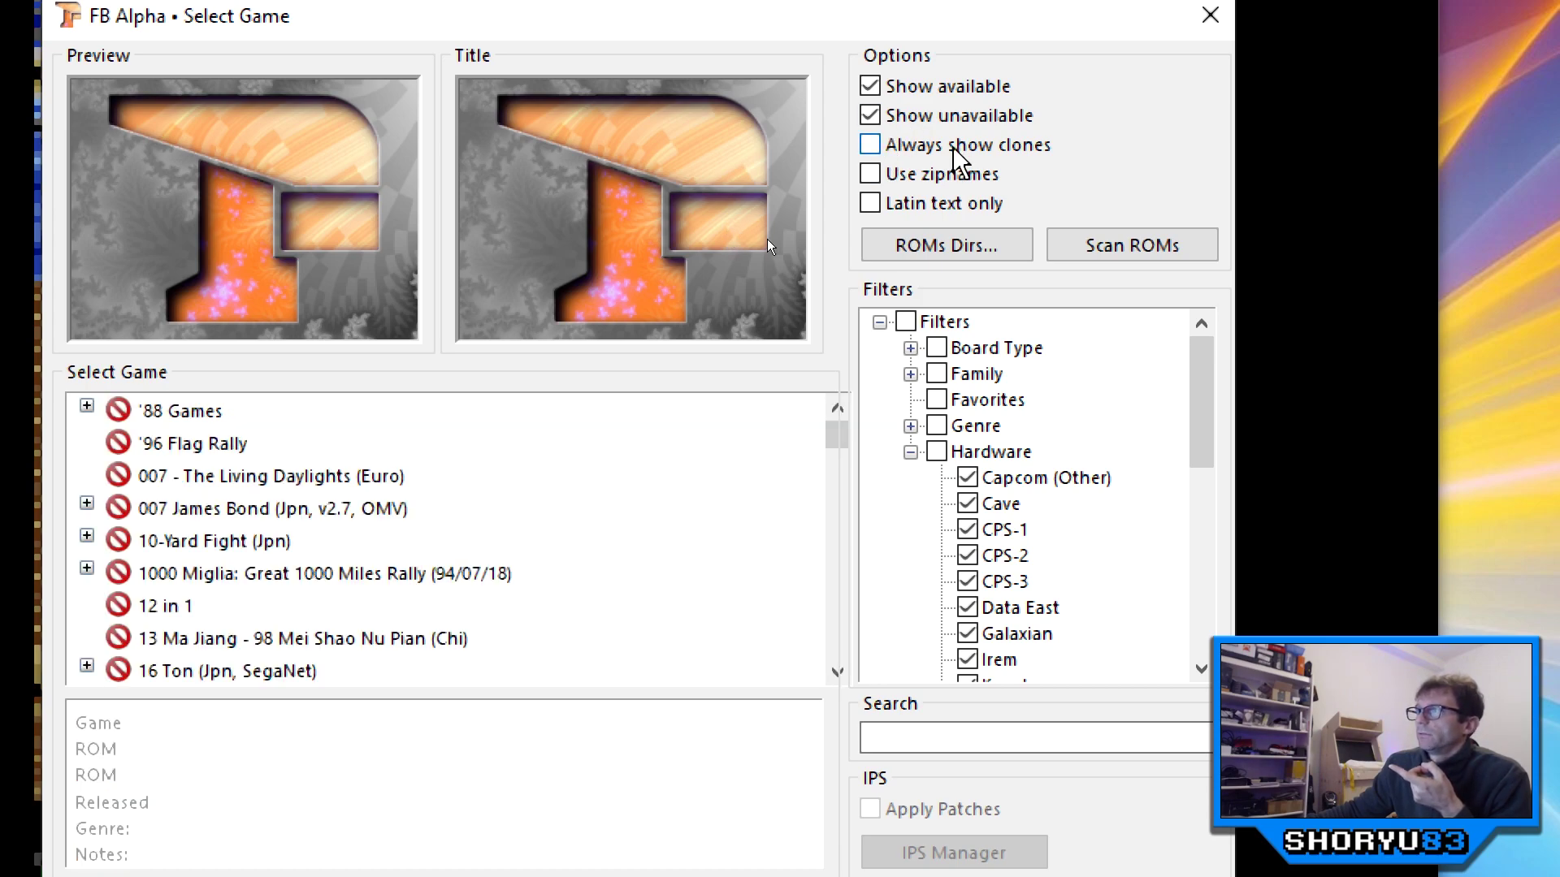
click(870, 146)
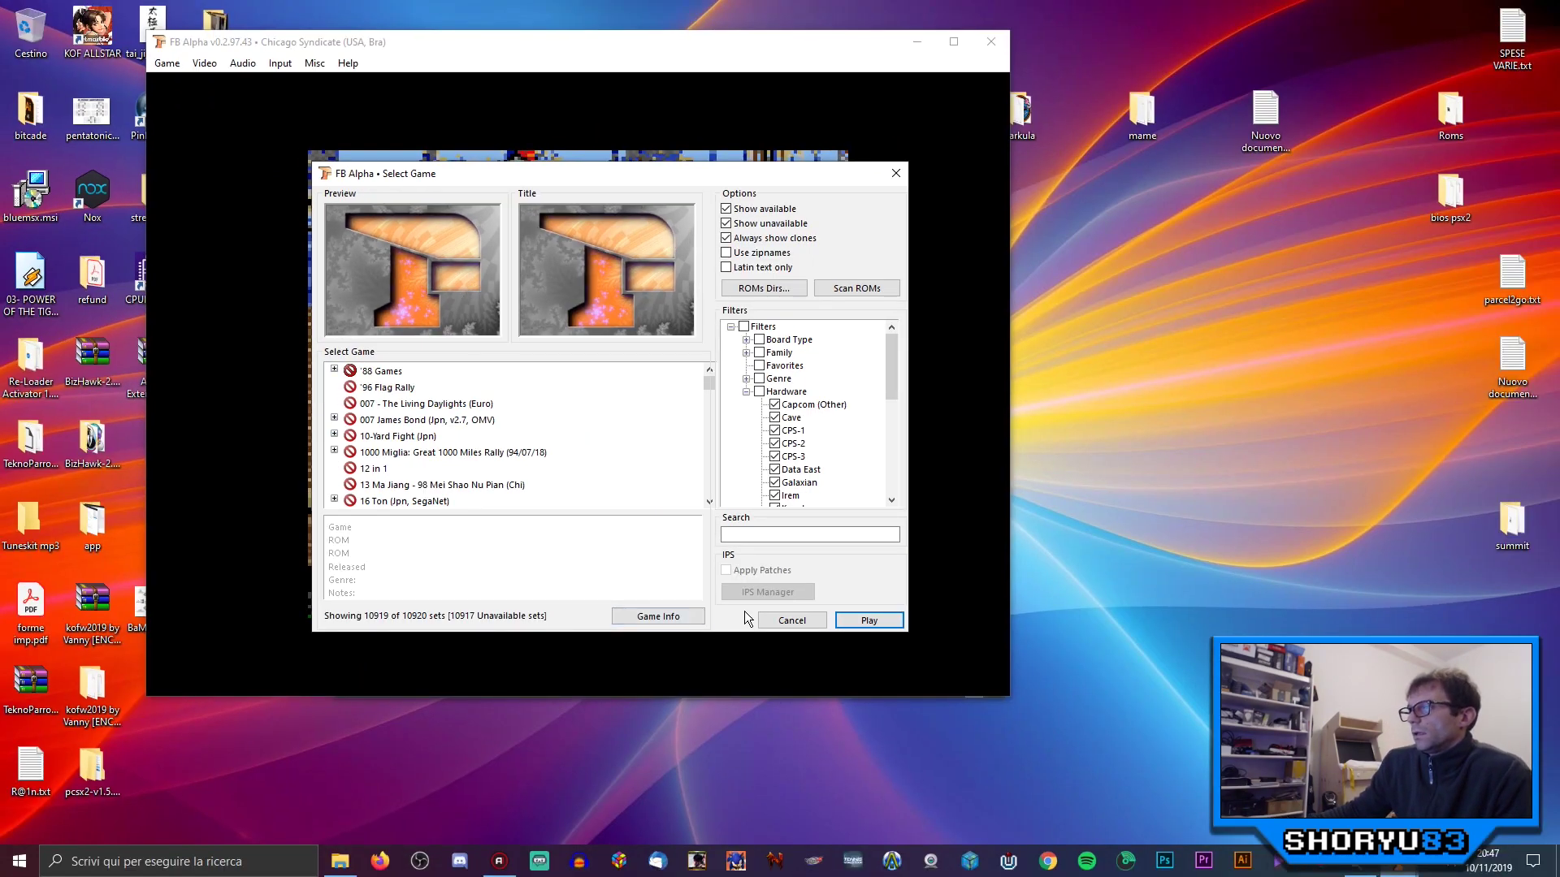
click(789, 621)
drag(469, 41, 457, 60)
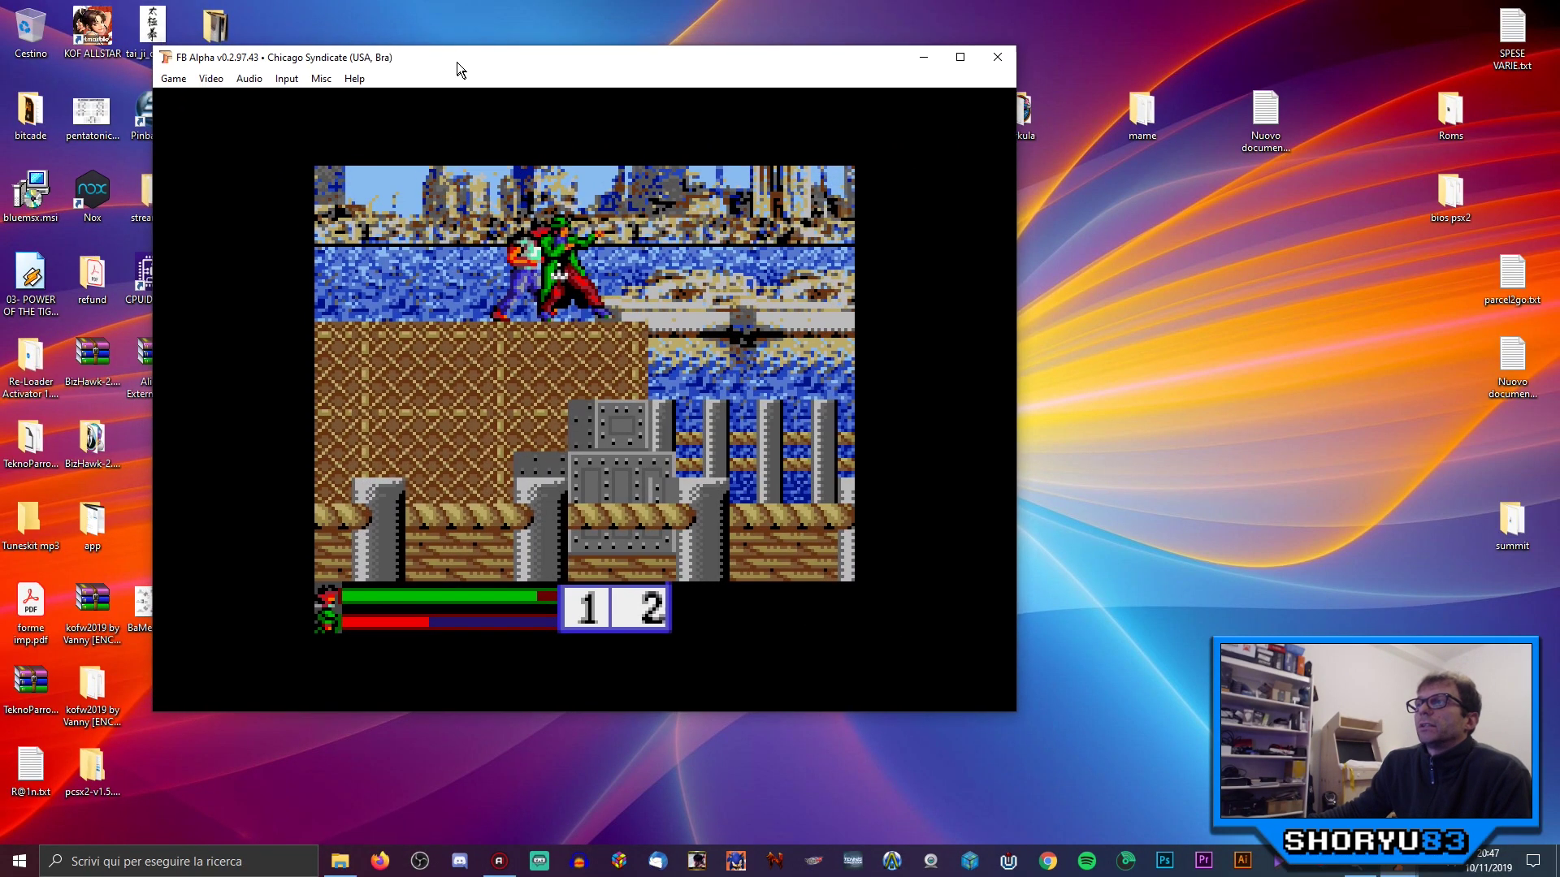
click(302, 82)
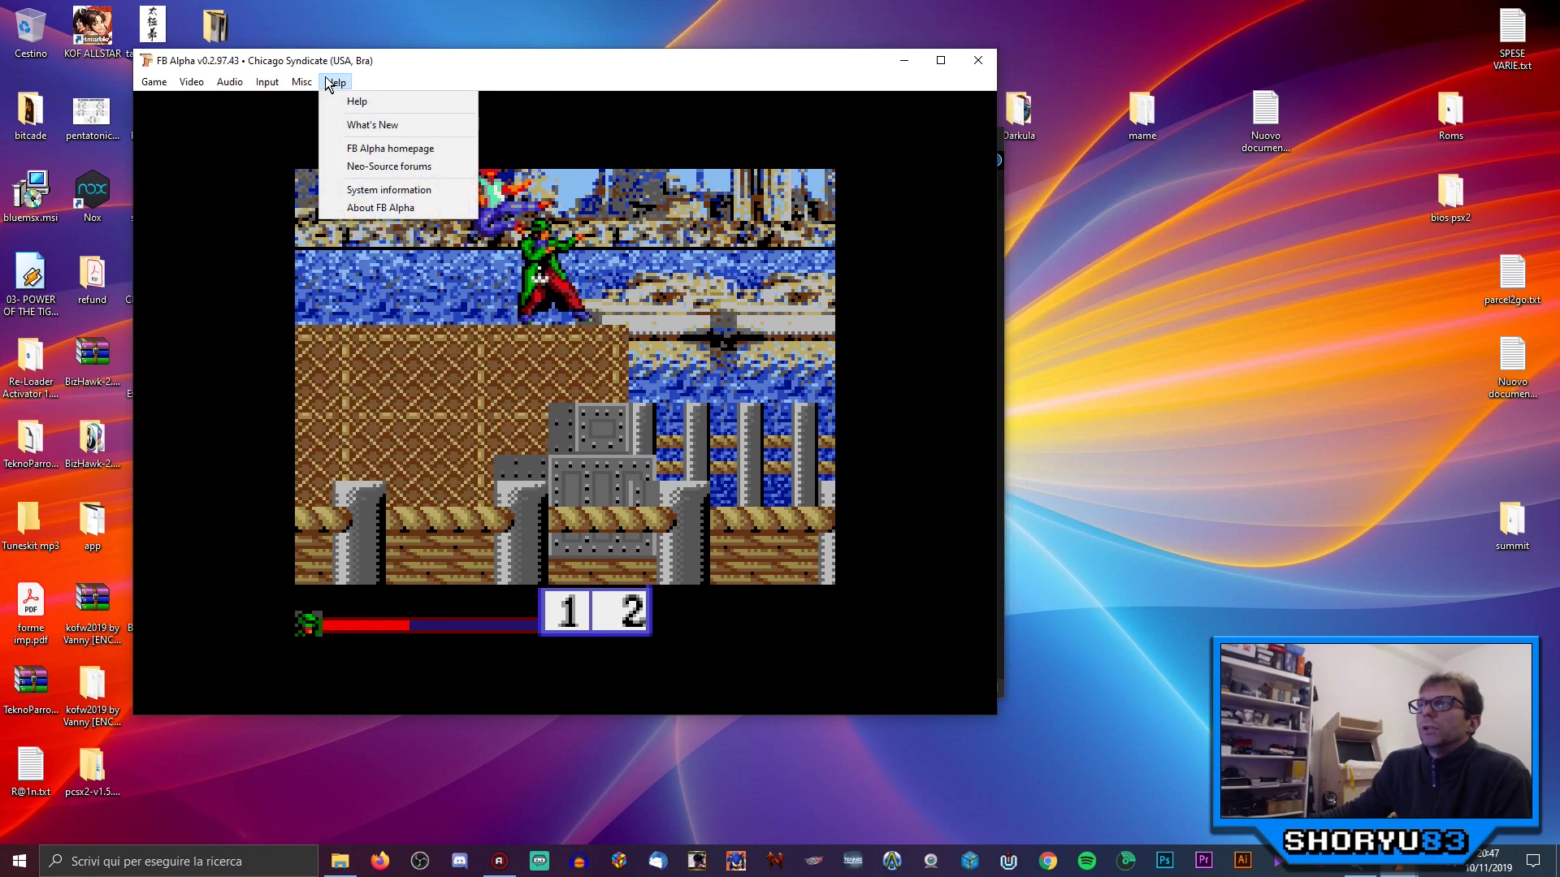
click(329, 84)
click(154, 81)
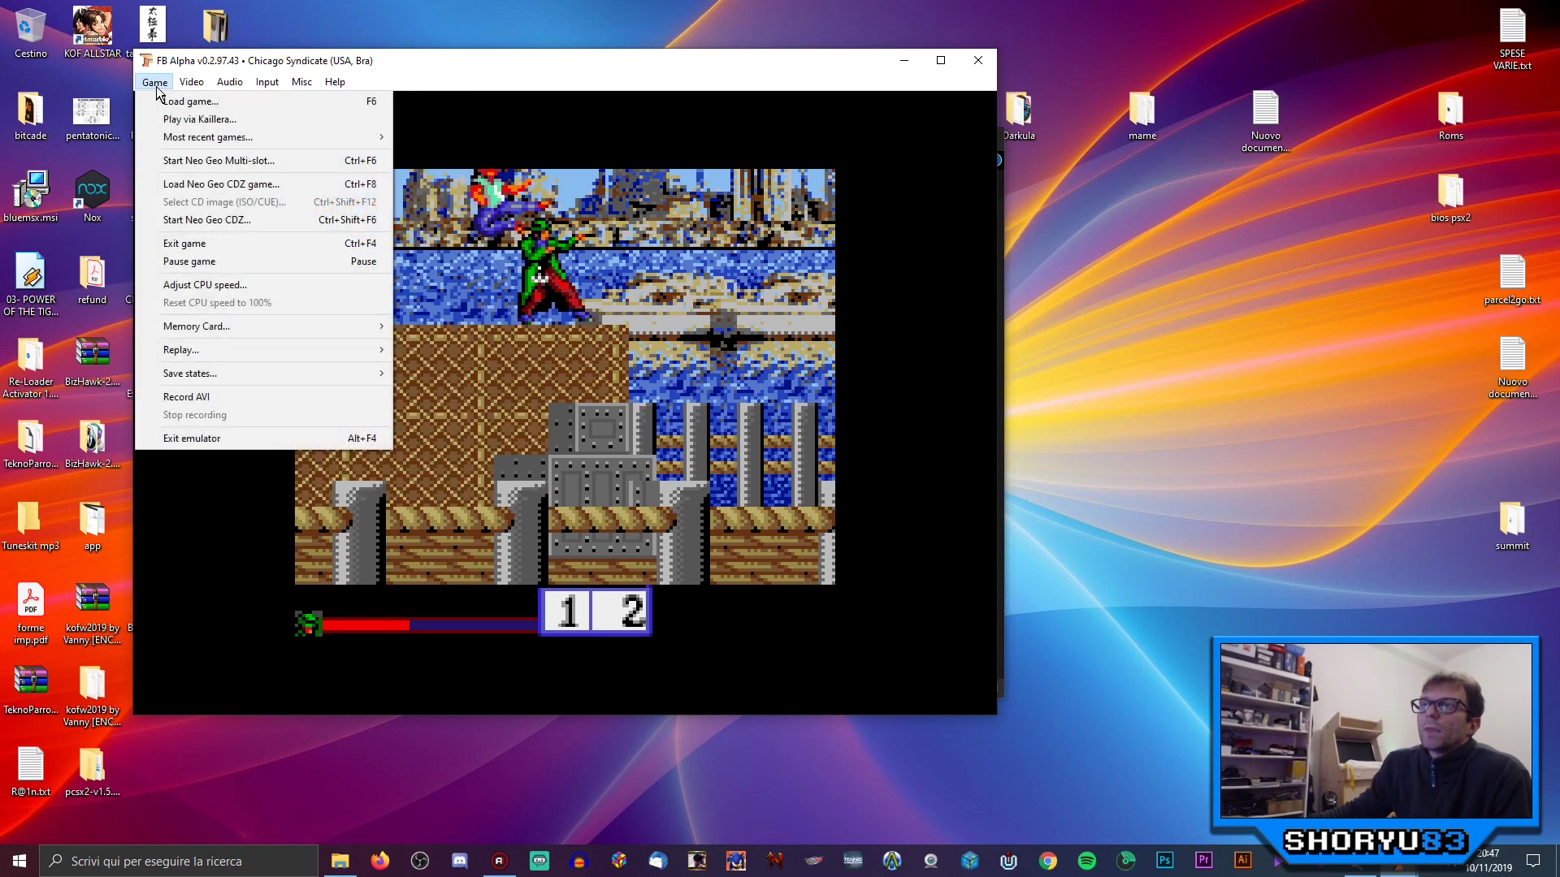
click(447, 67)
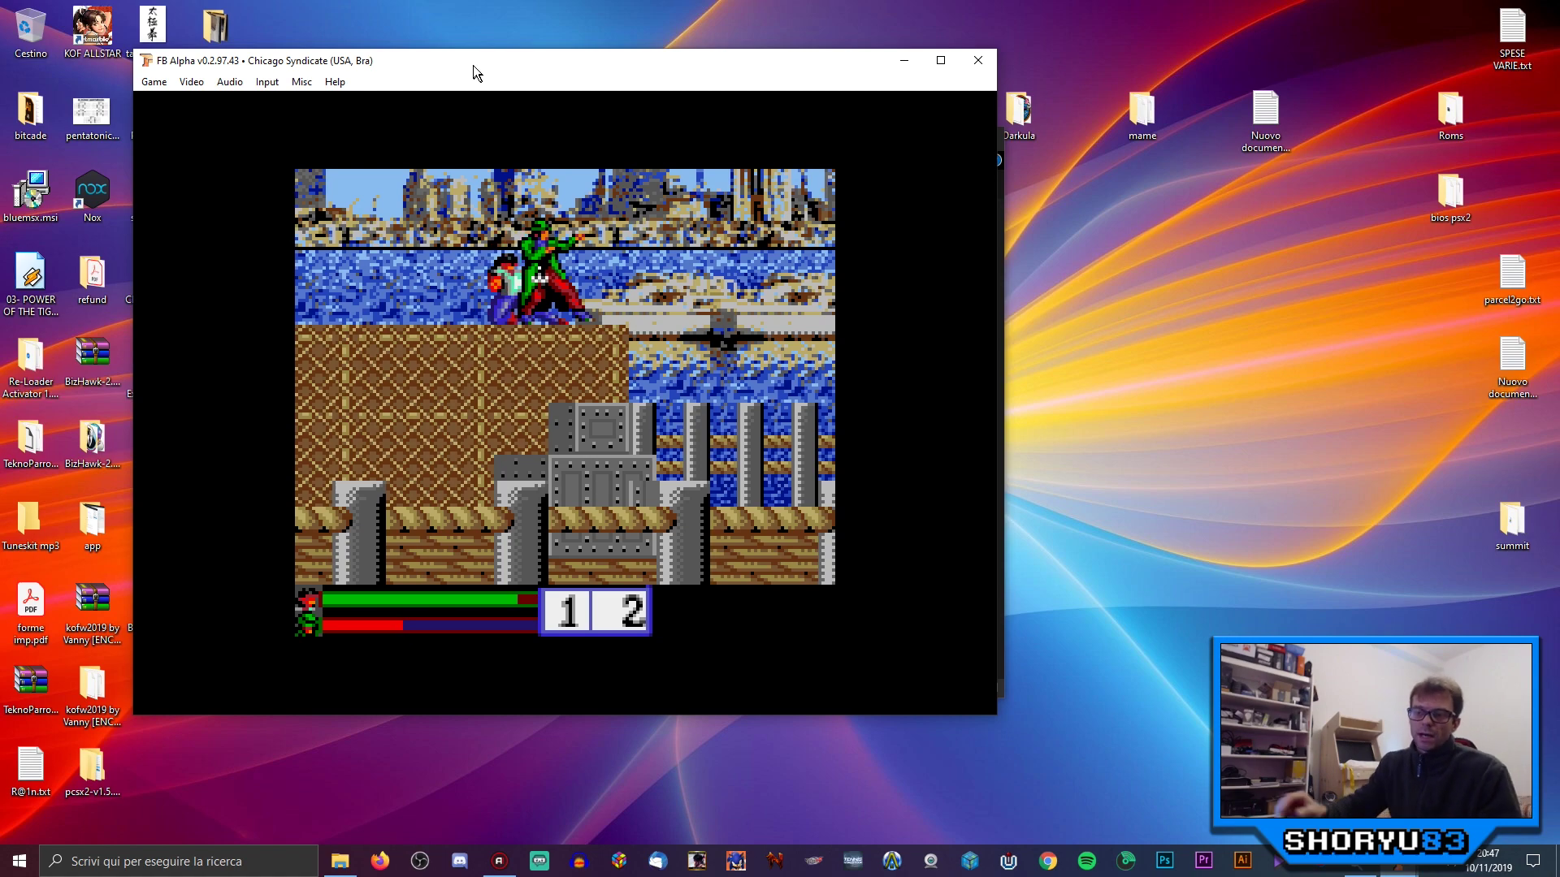